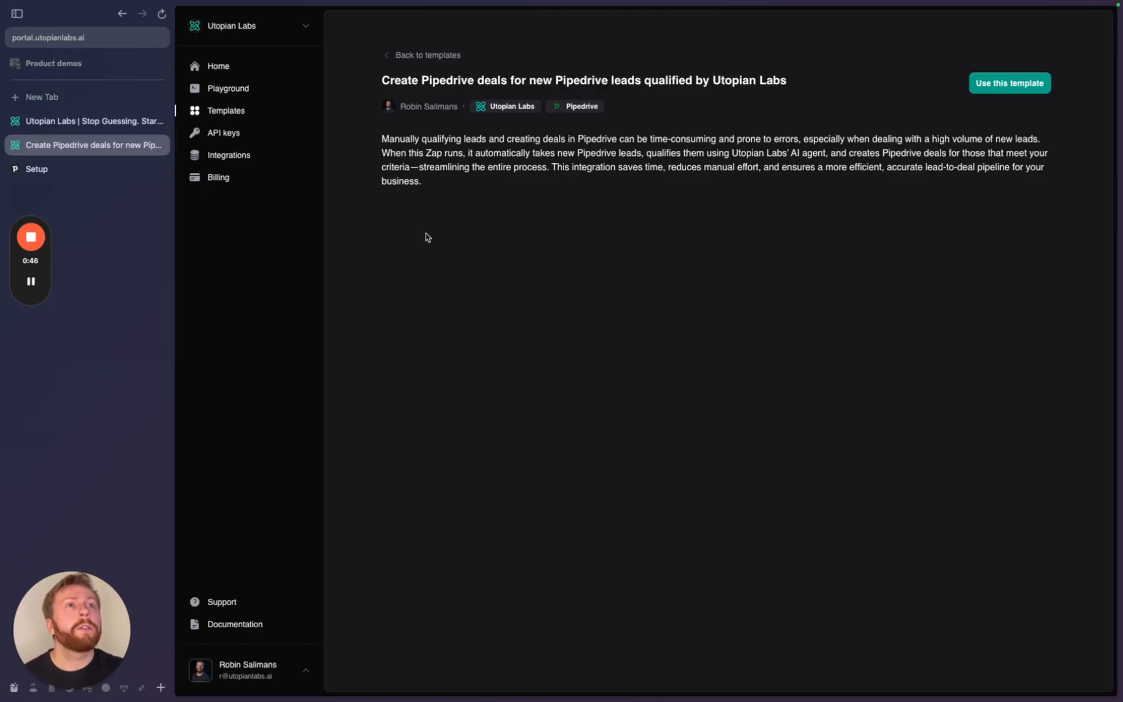
# - Open the Utopian Labs Pipedrive-deals qualification template on Zapier
pyautogui.click(1011, 87)
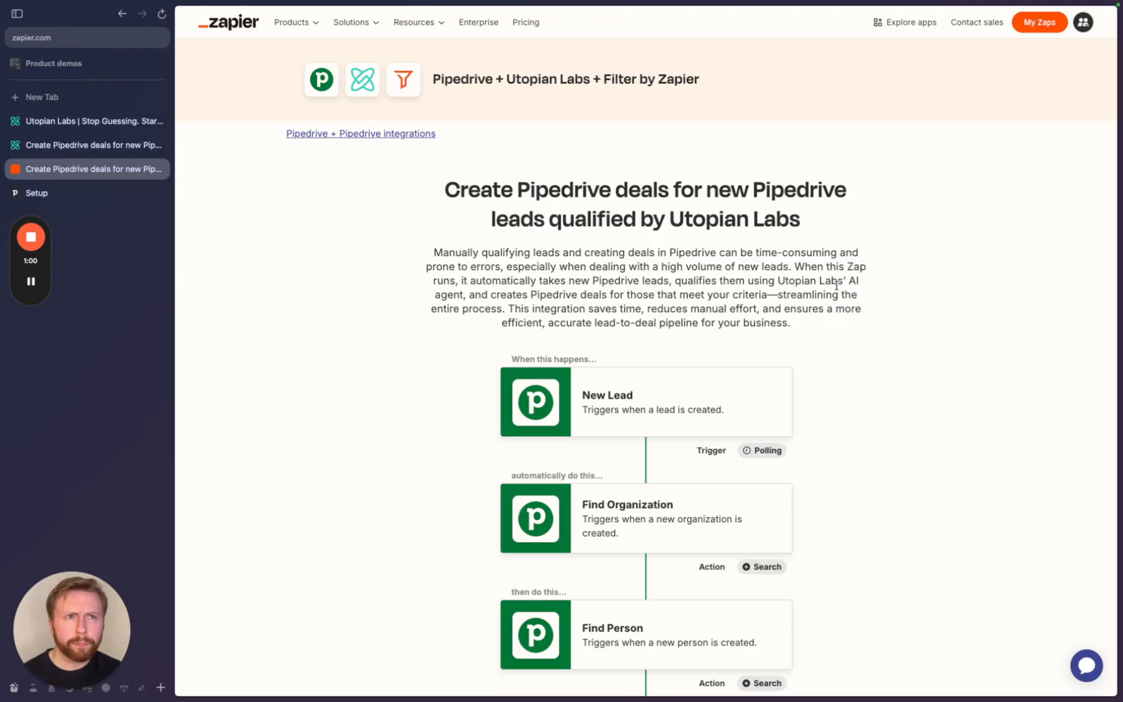
# - Scroll through the template's steps, from New Lead down to Create Deal
pyautogui.scroll(-3, 791, 426)
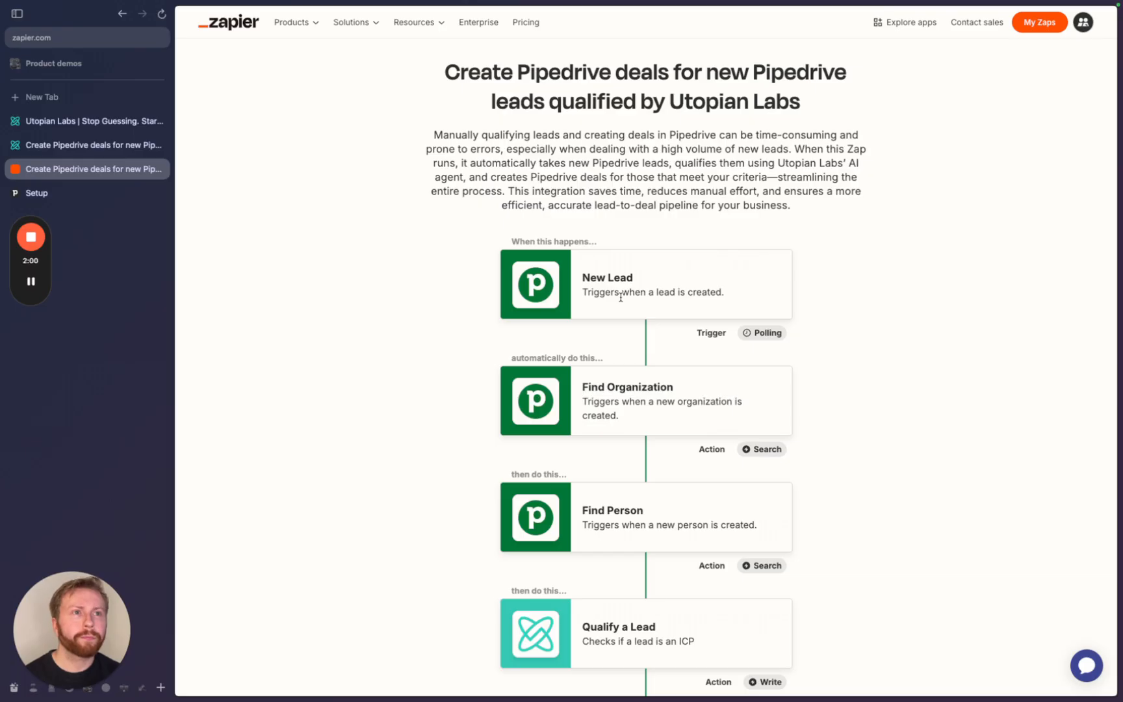
pyautogui.scroll(-3, 621, 297)
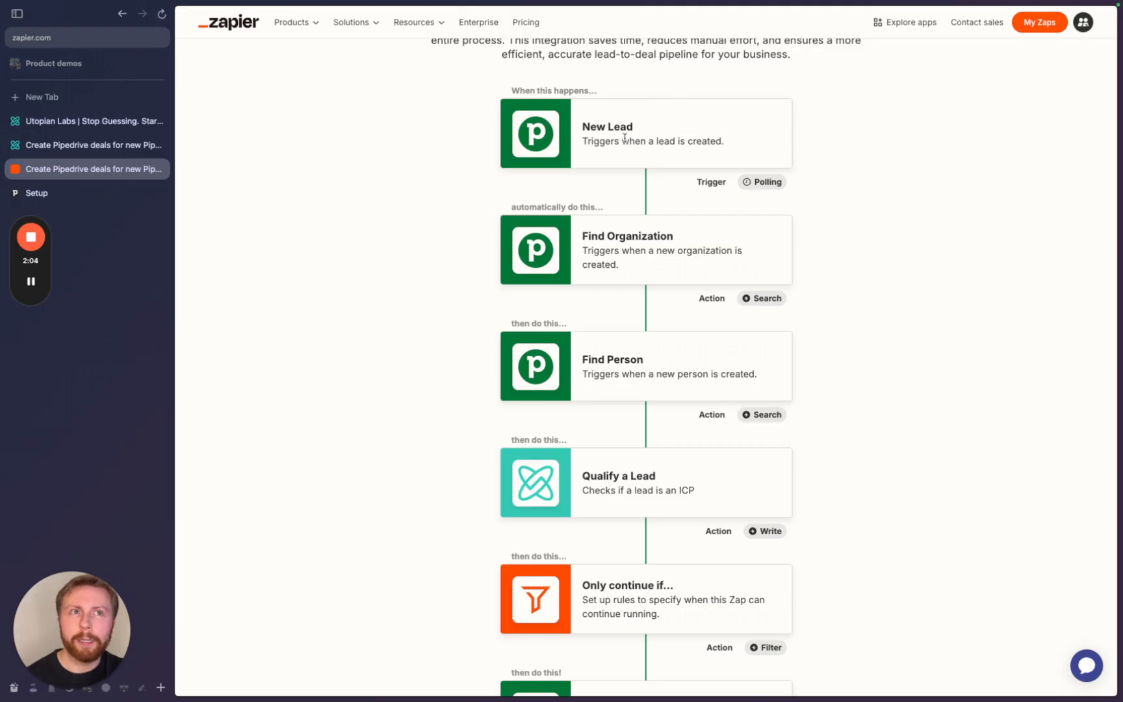
pyautogui.scroll(-1, 624, 137)
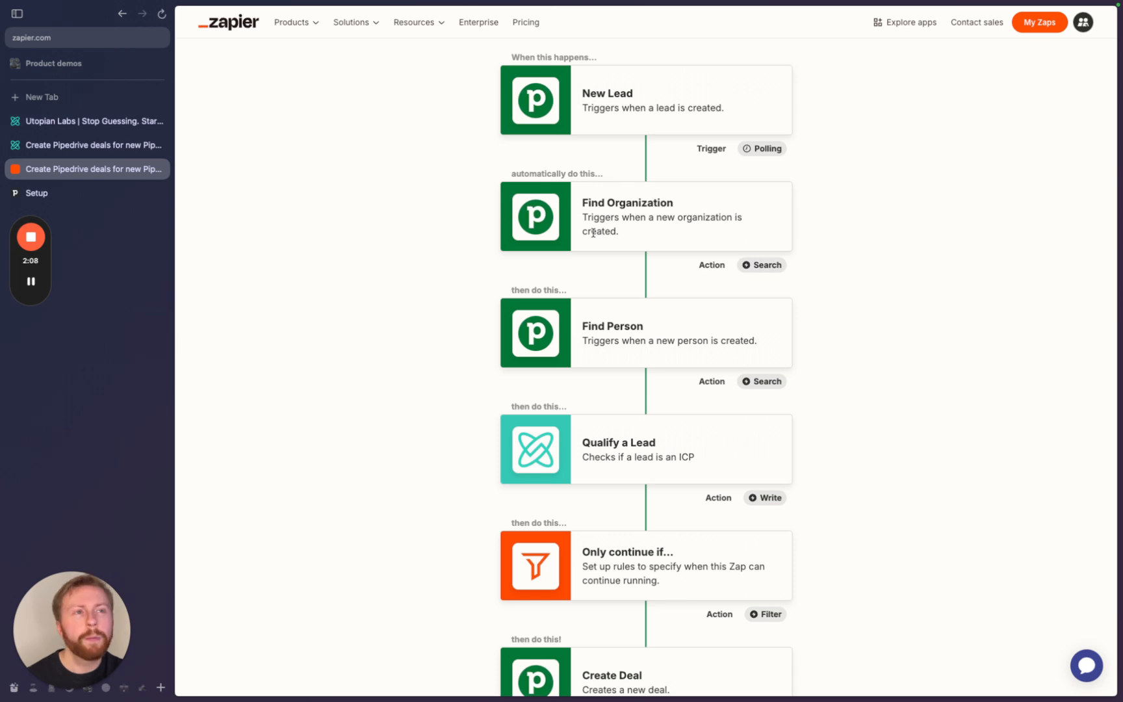
pyautogui.scroll(-1, 591, 351)
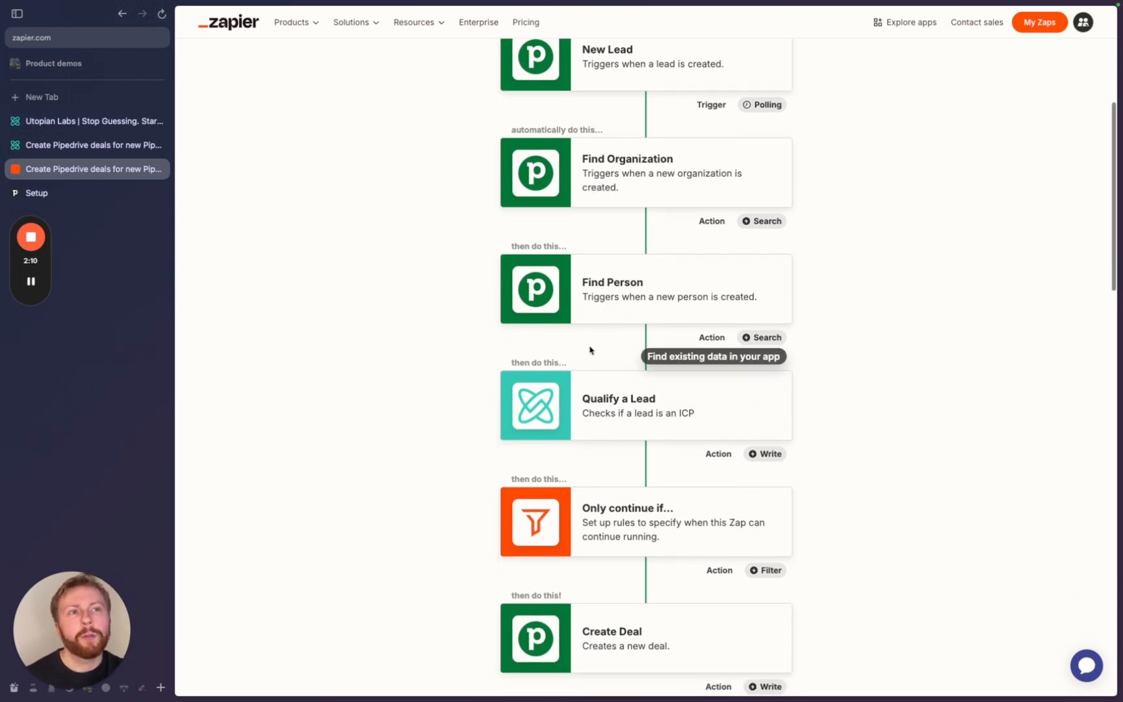
pyautogui.scroll(-1, 592, 390)
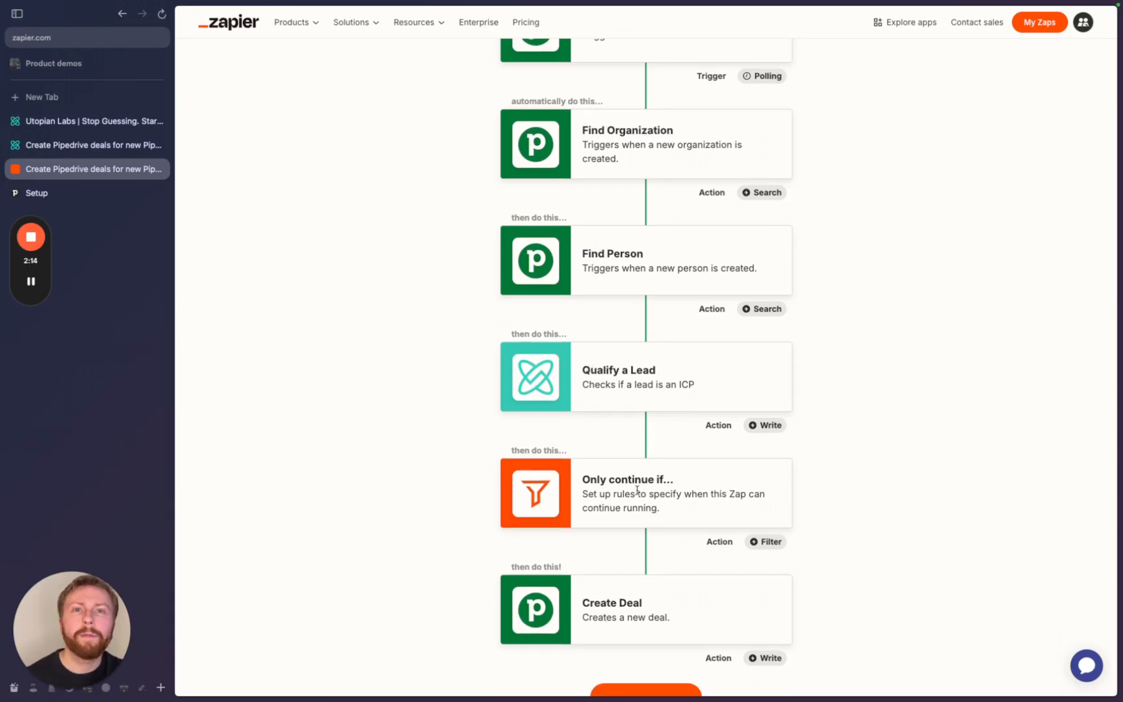
pyautogui.scroll(-3, 631, 599)
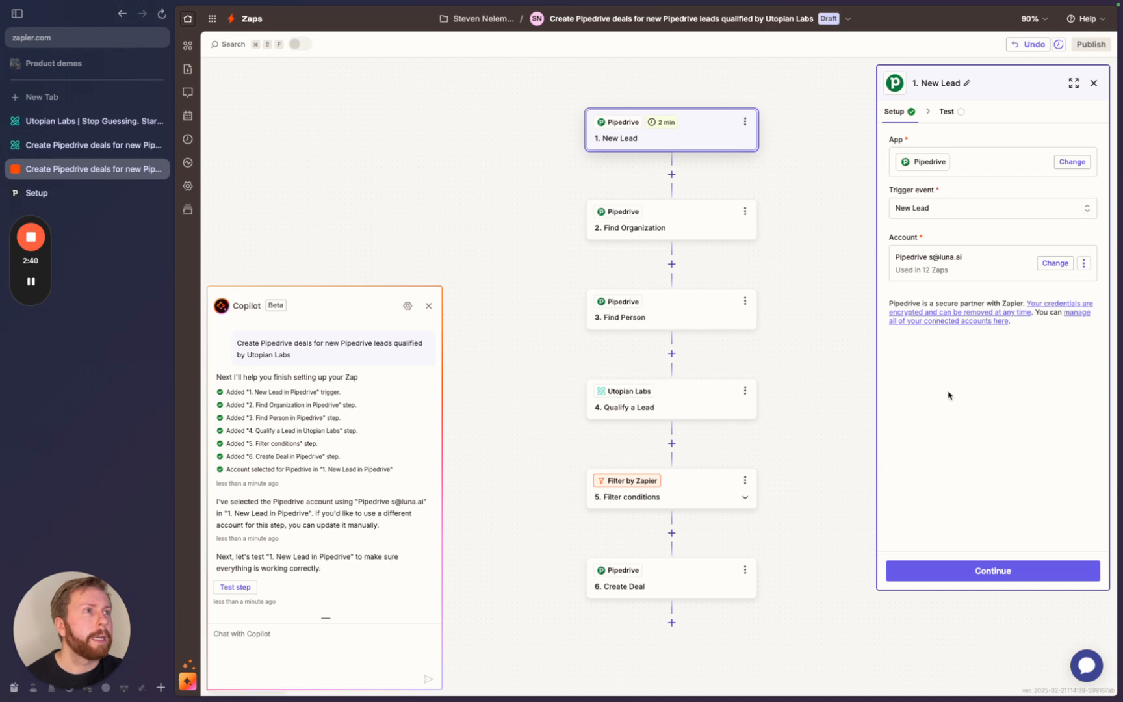
# - Switch the New Lead trigger to the other Pipedrive account and continue to testing
pyautogui.click(1050, 263)
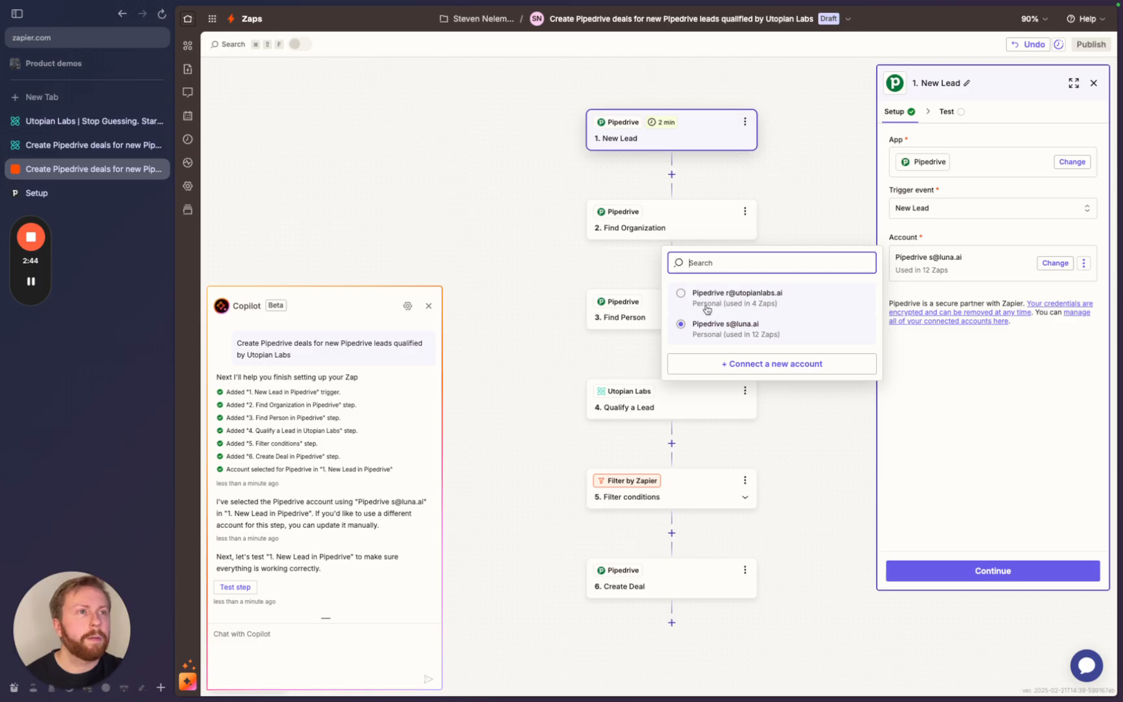
pyautogui.click(683, 298)
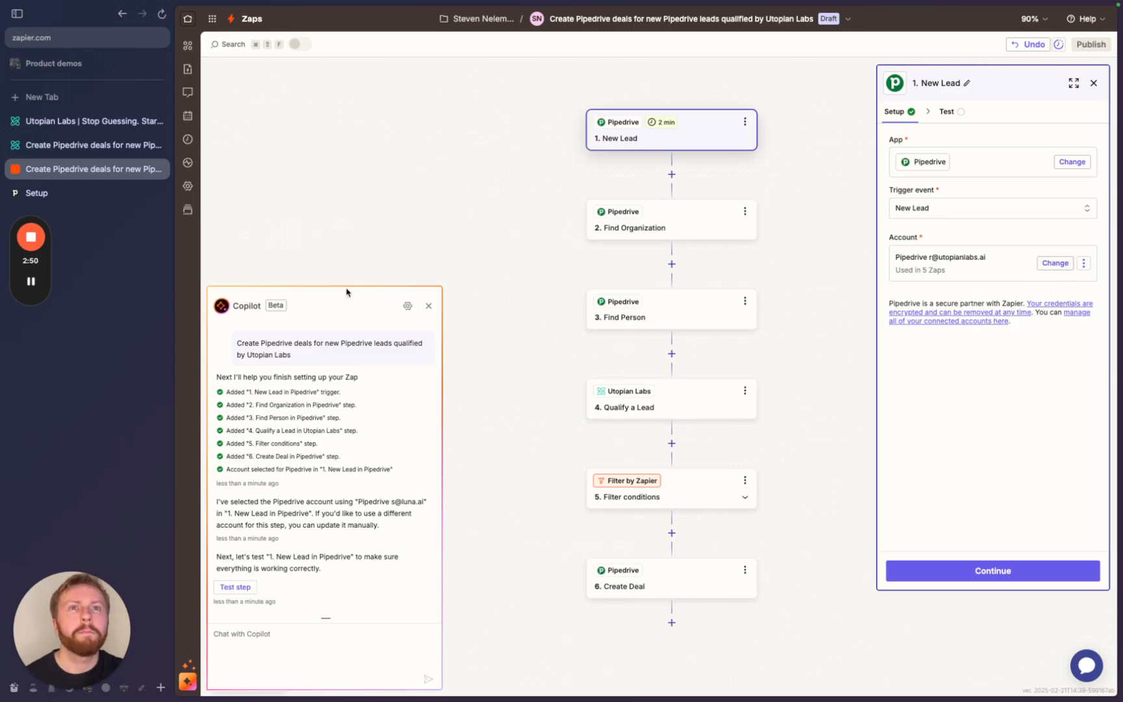
pyautogui.click(147, 192)
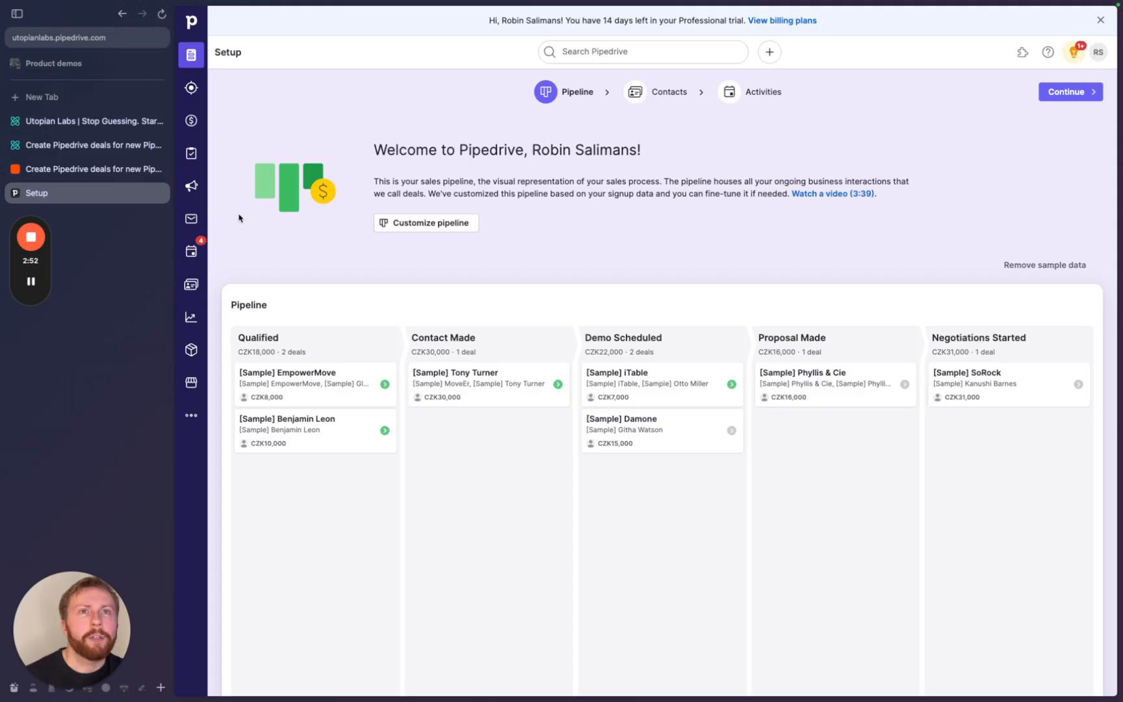
pyautogui.click(116, 176)
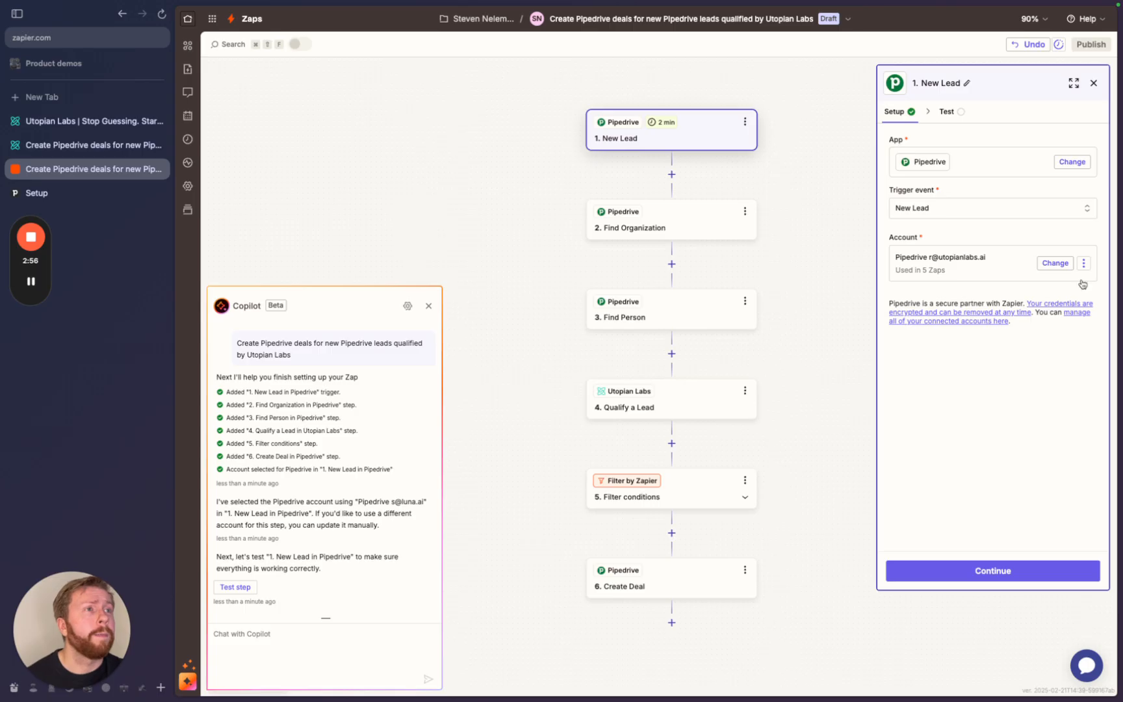
pyautogui.click(945, 583)
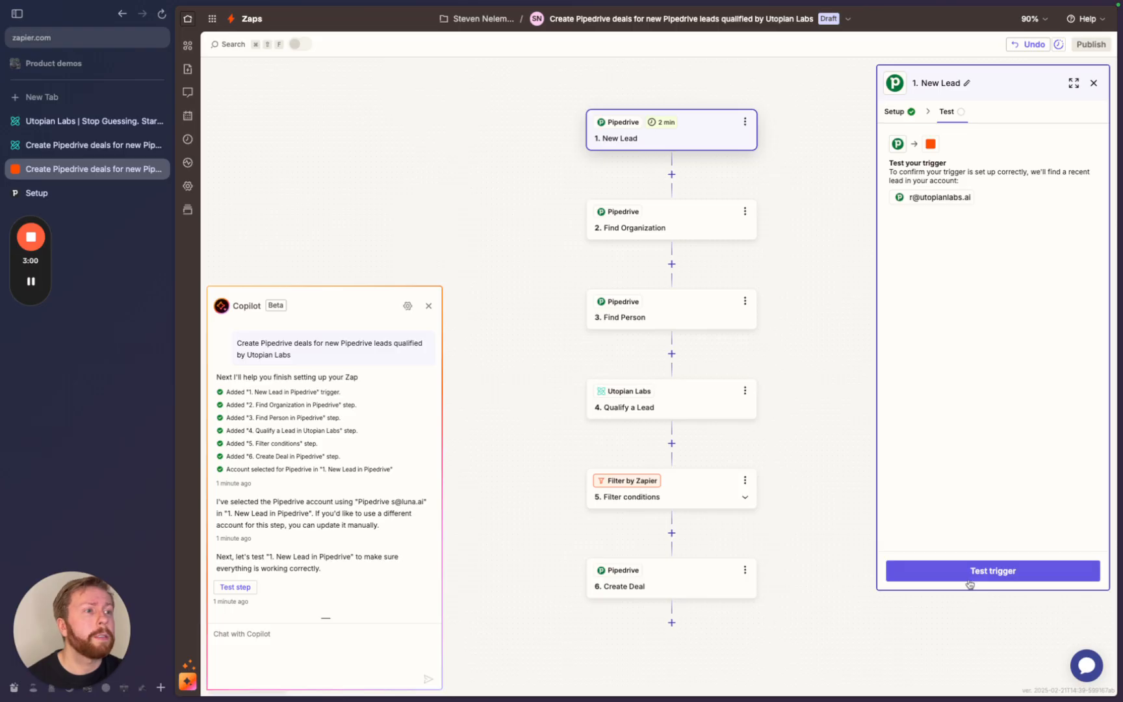
# - Start the New Lead trigger test to fetch a recent Pipedrive lead
pyautogui.click(973, 577)
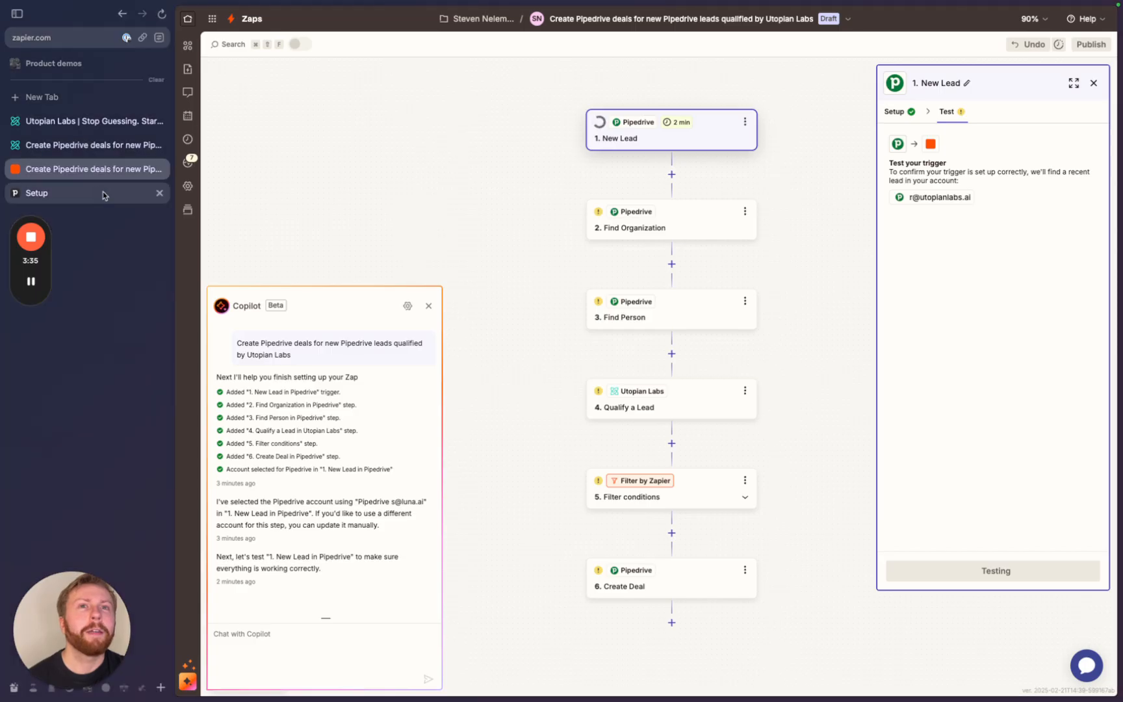
# - Log in to Pipedrive in a new tab and open its empty Leads Inbox
pyautogui.click(67, 105)
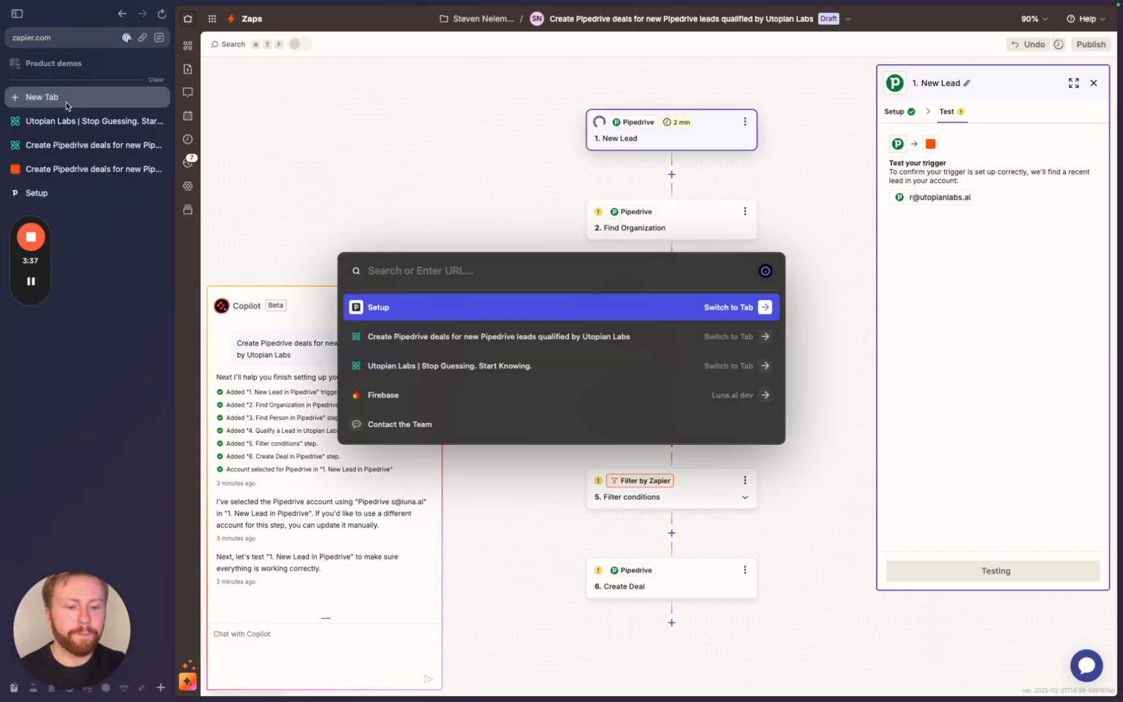
pyautogui.write('pipedri')
pyautogui.press('Return')
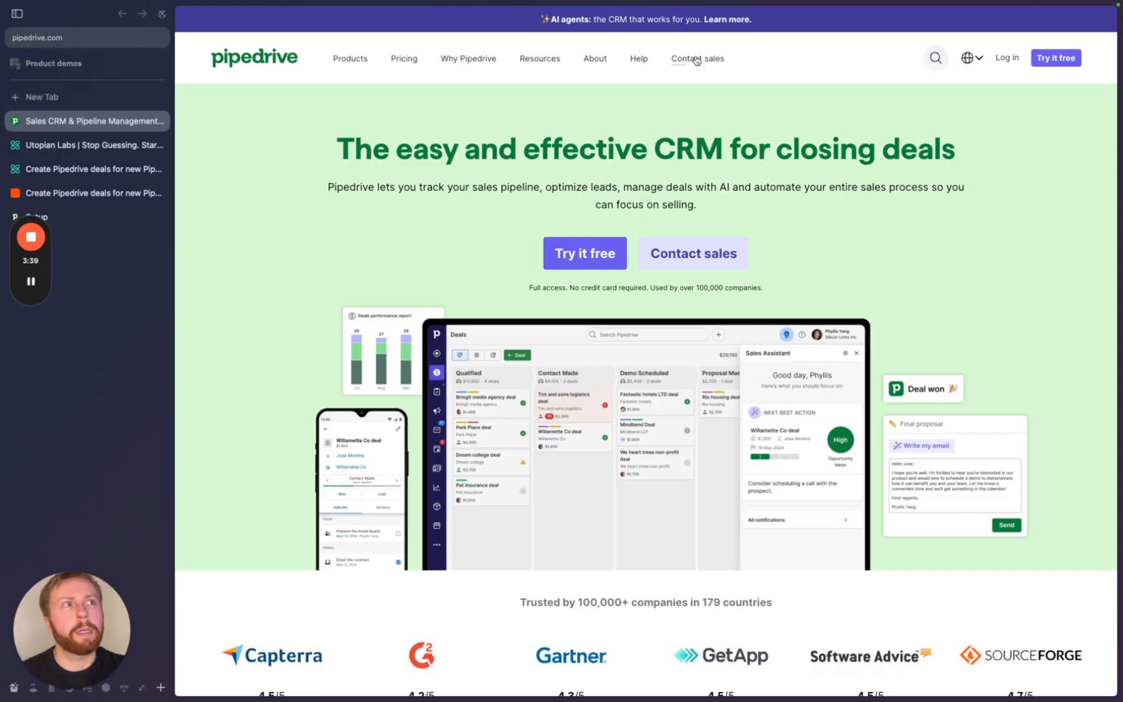
pyautogui.click(1007, 57)
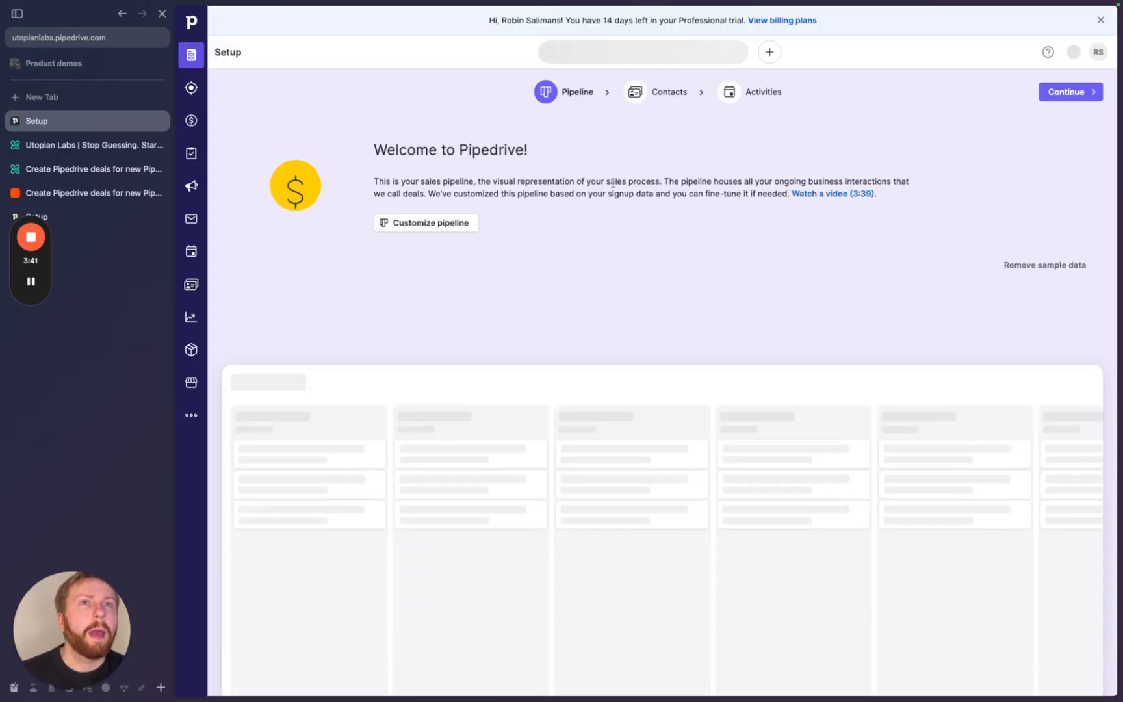
pyautogui.click(194, 87)
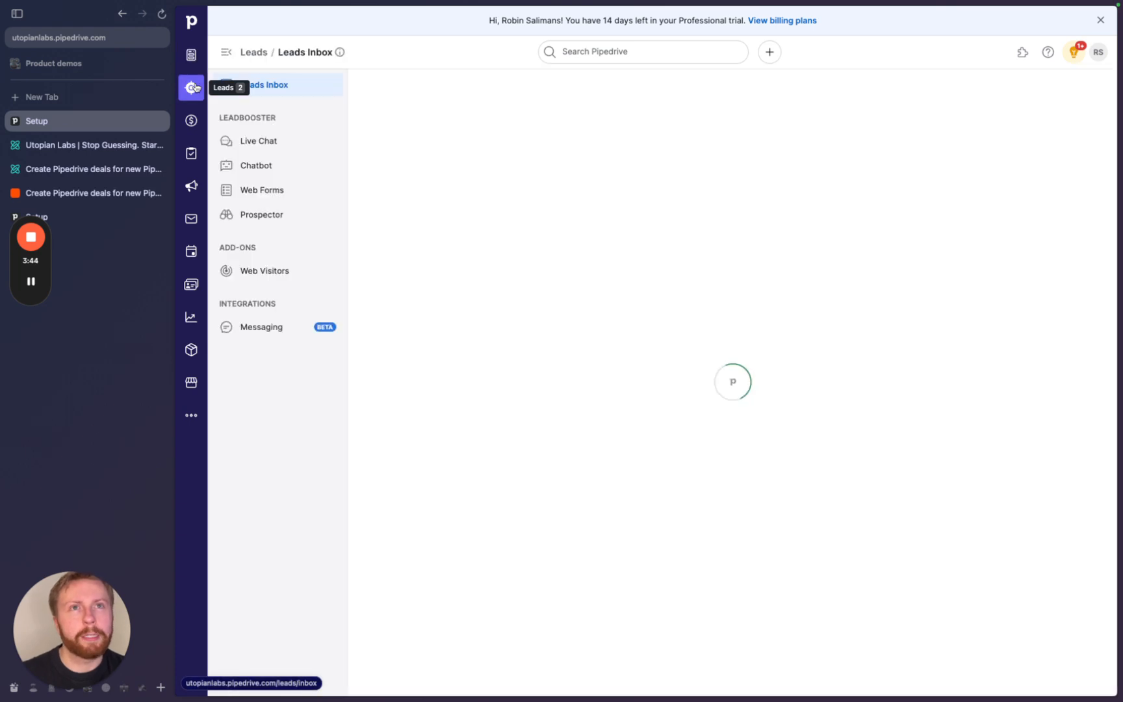
pyautogui.click(148, 216)
pyautogui.click(112, 193)
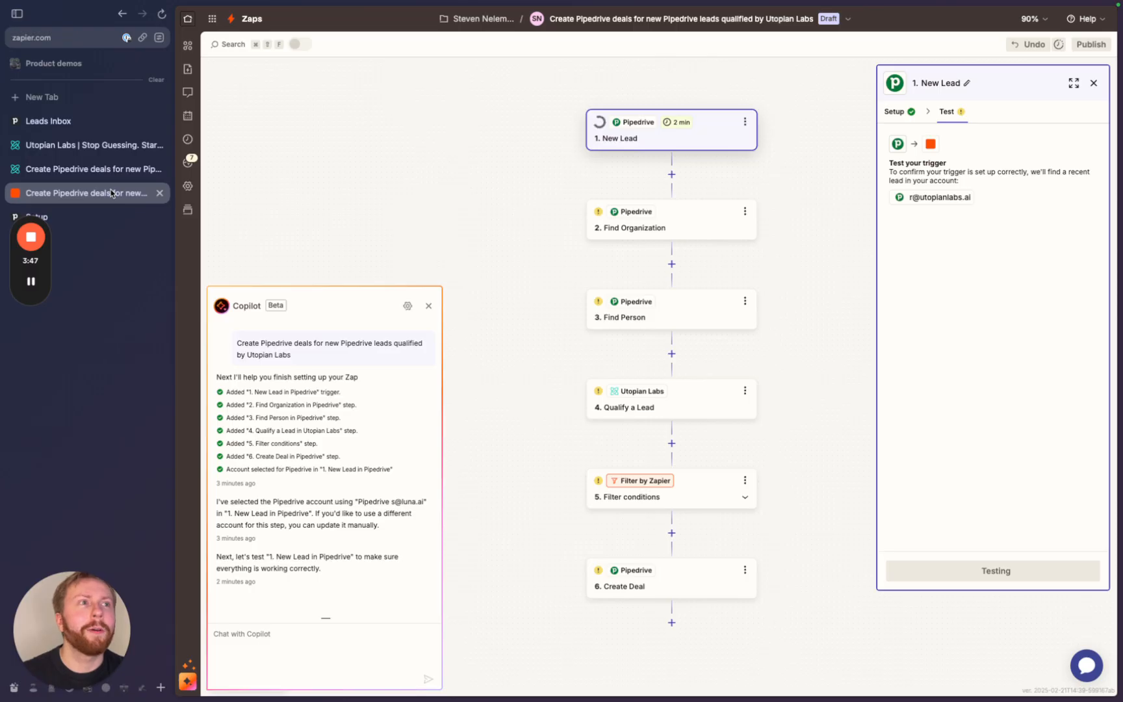
pyautogui.click(110, 119)
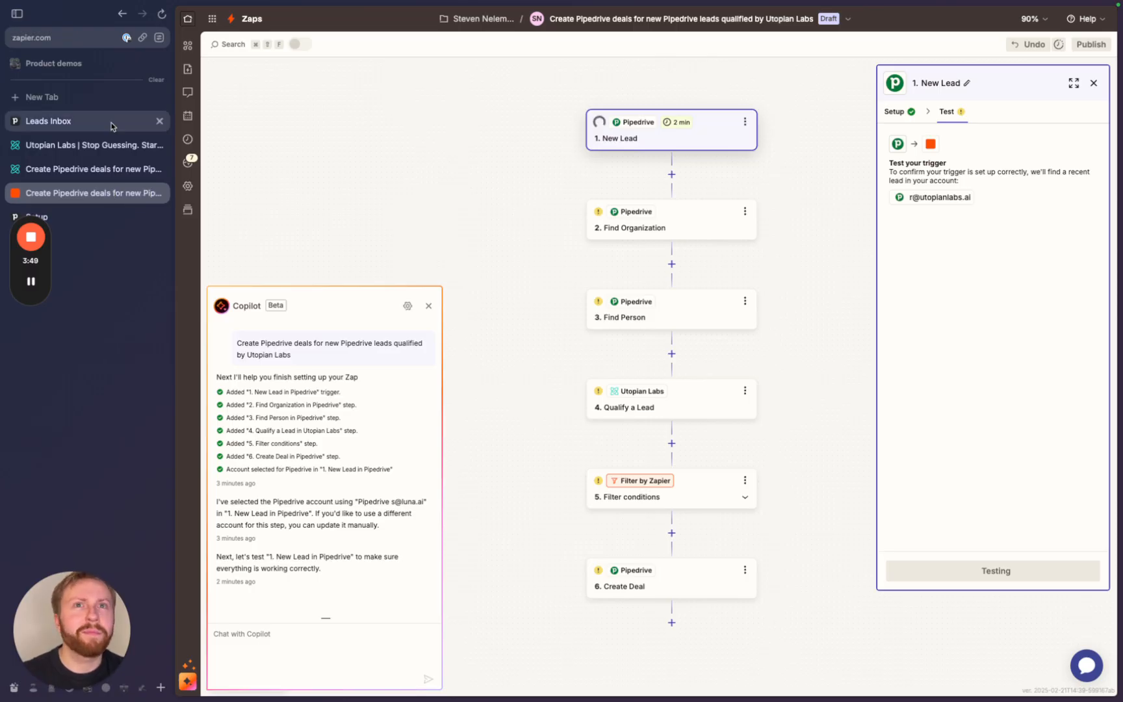
# - Start a new lead with a new contact person and new organization SpaceX
pyautogui.click(628, 353)
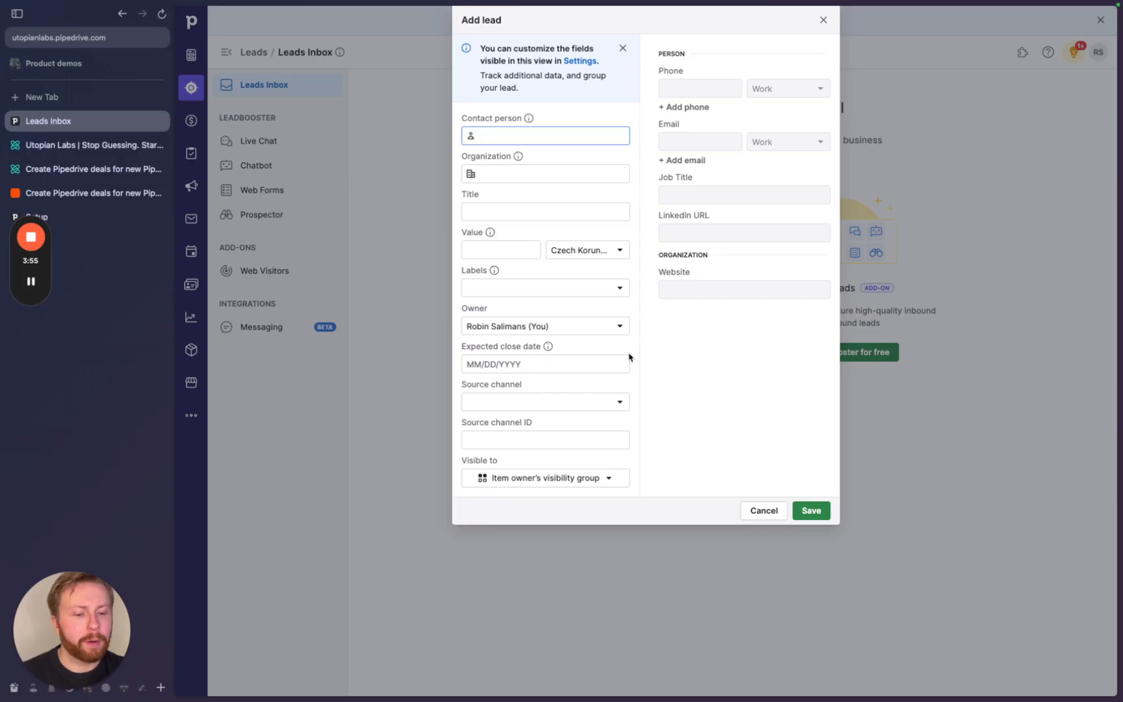
pyautogui.write('Elon Musk')
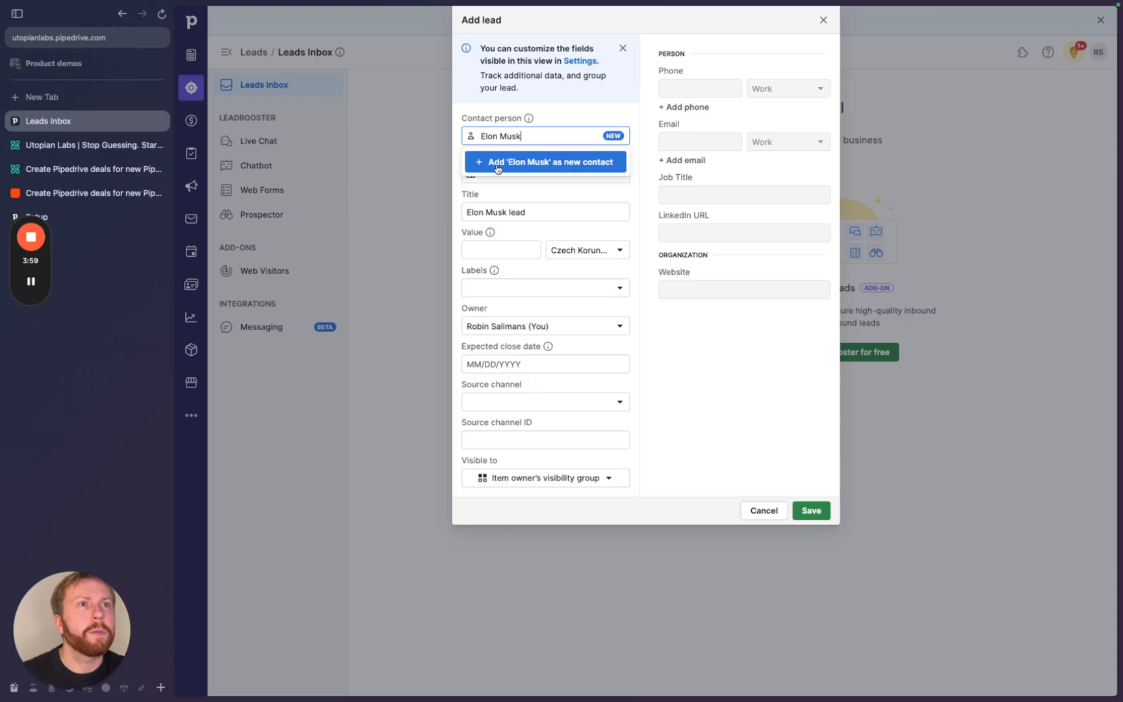
pyautogui.click(498, 162)
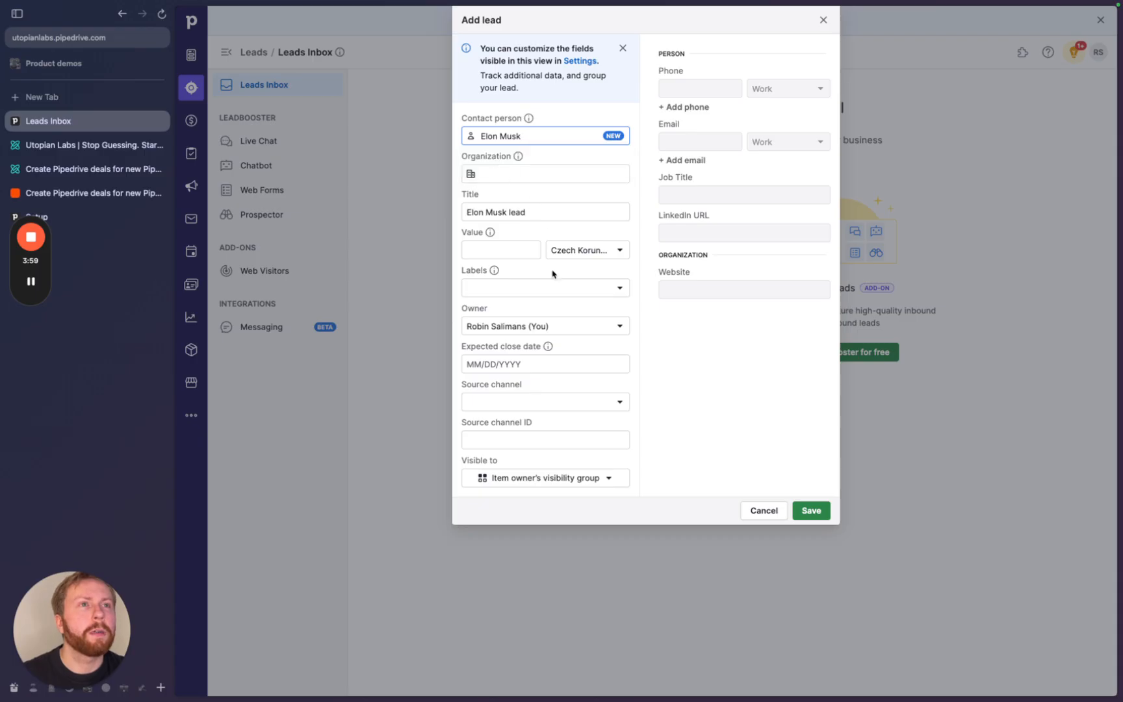
pyautogui.click(503, 173)
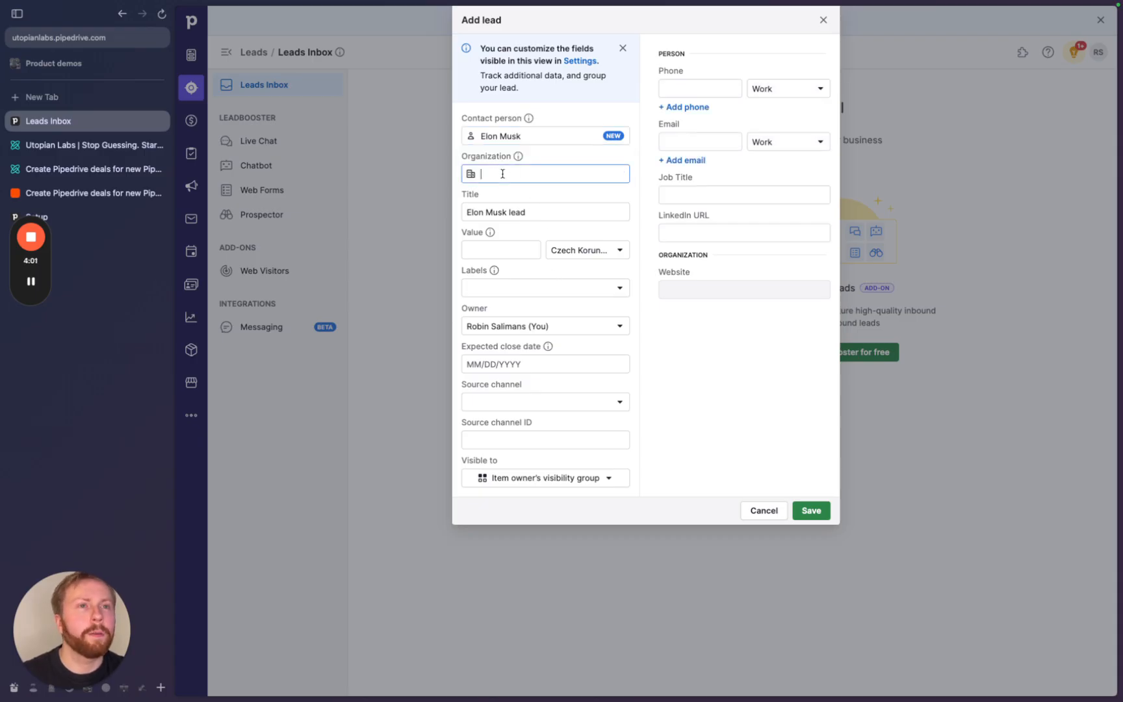
pyautogui.write('SpaceX')
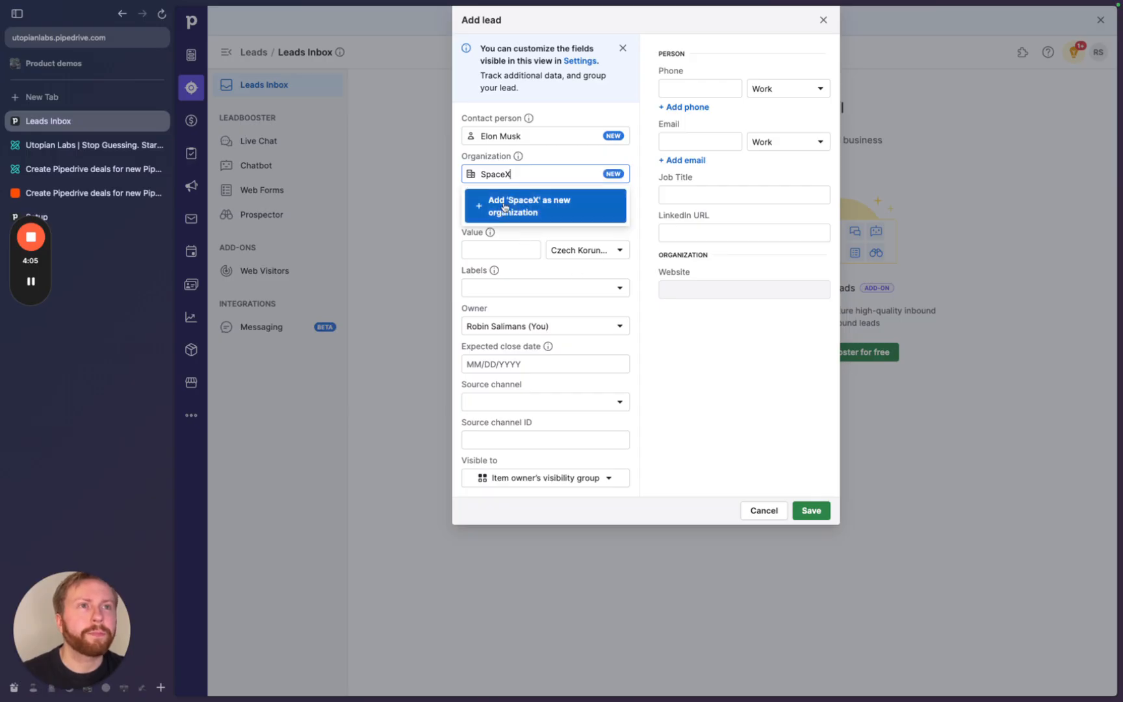
pyautogui.click(504, 206)
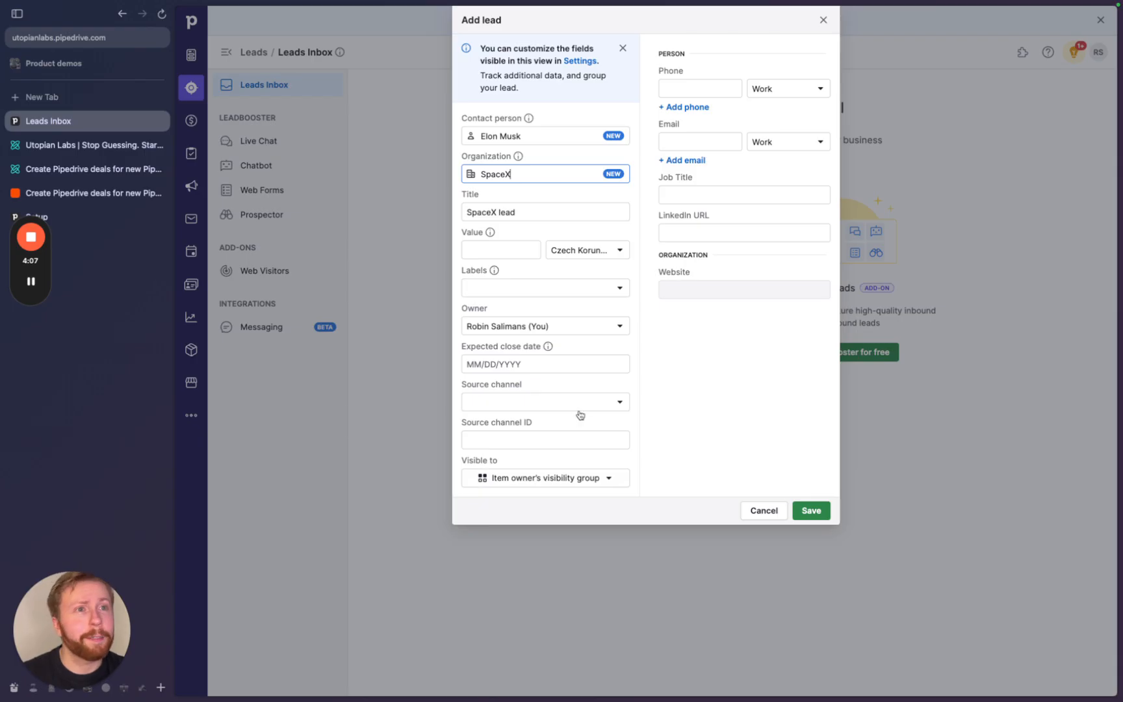
# - Enter the contact's work e-mail and job title CEO
pyautogui.click(686, 146)
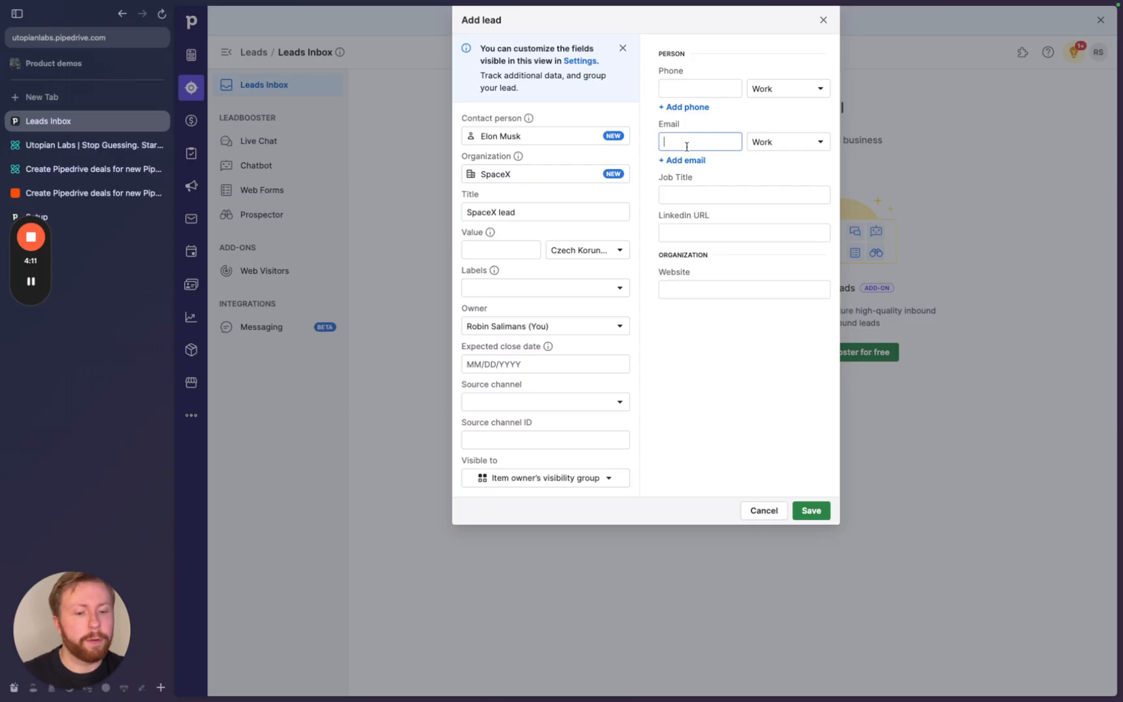
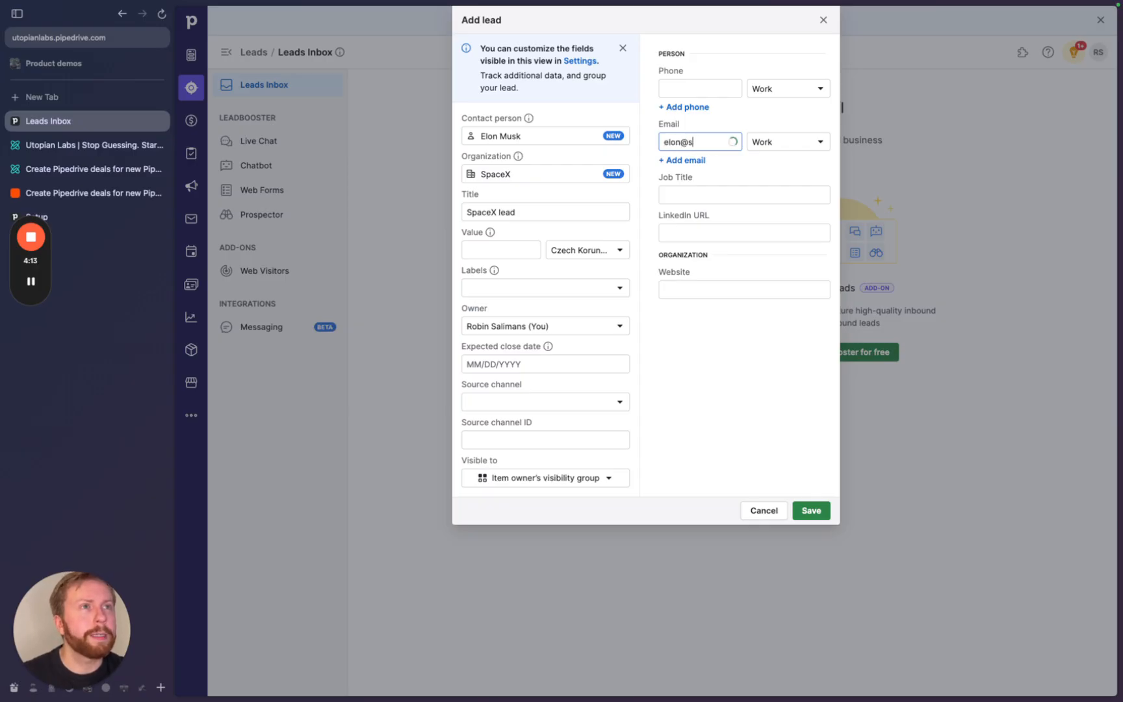
pyautogui.click(698, 197)
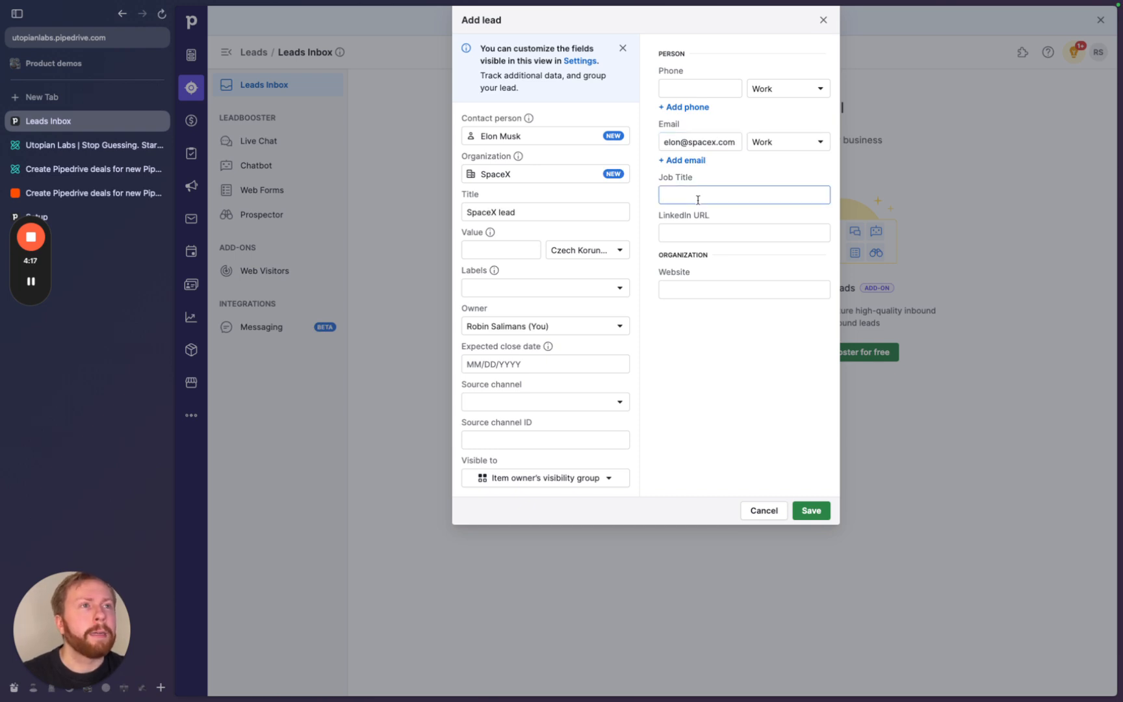
pyautogui.write('CEO')
pyautogui.click(758, 328)
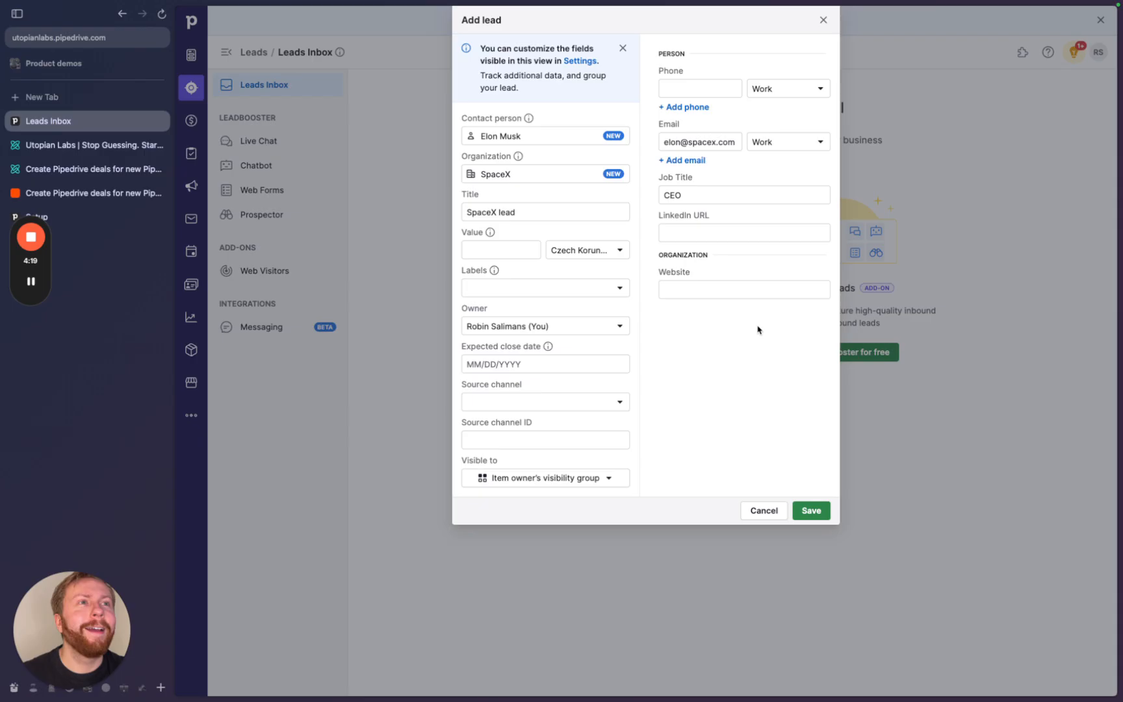
pyautogui.click(713, 241)
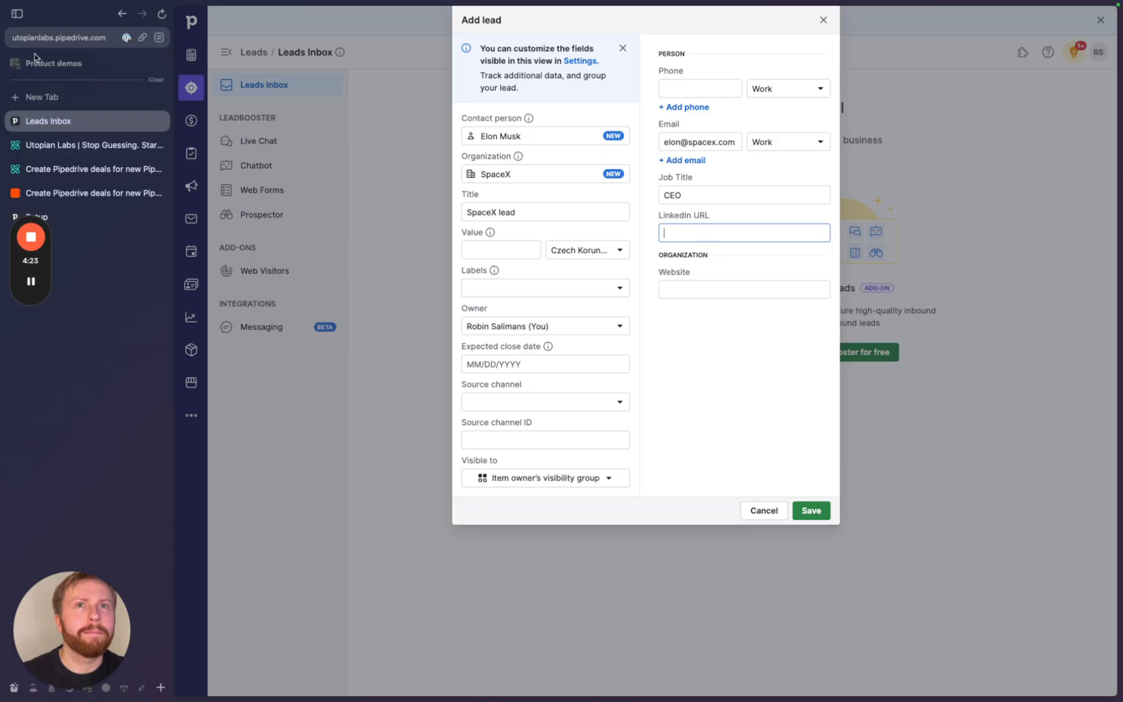
pyautogui.press('super+t')
# - Google the contact's LinkedIn profile, open it, and copy its page address
pyautogui.write('elon musk linkedin')
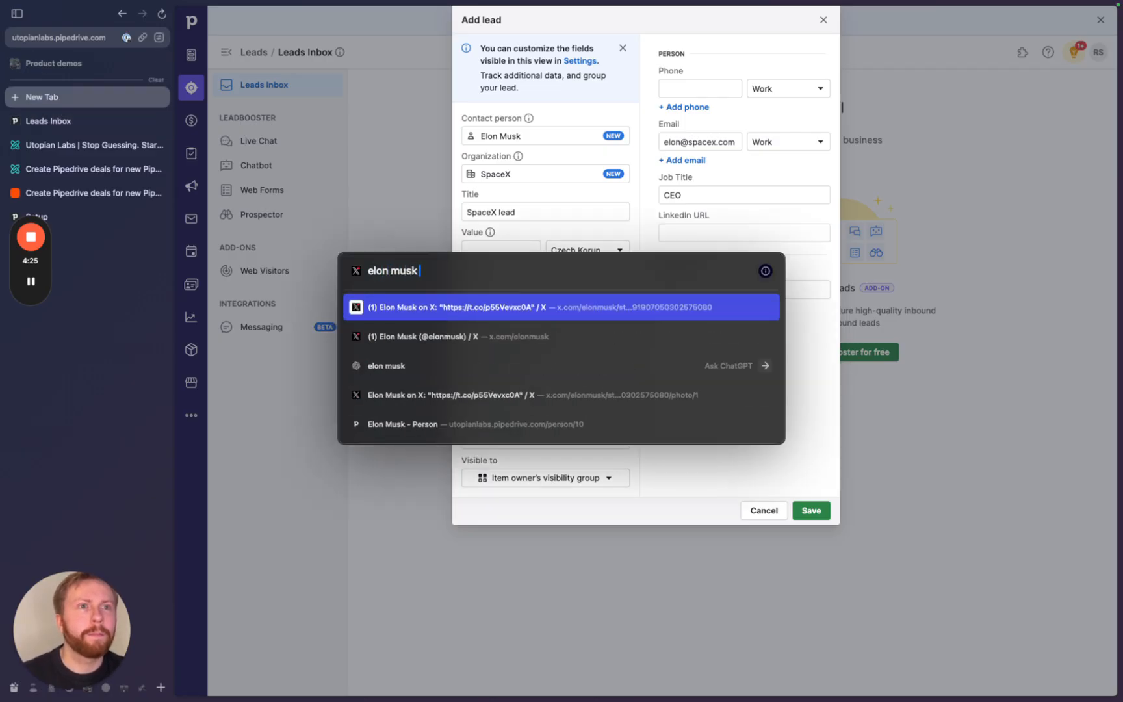
pyautogui.press('Return')
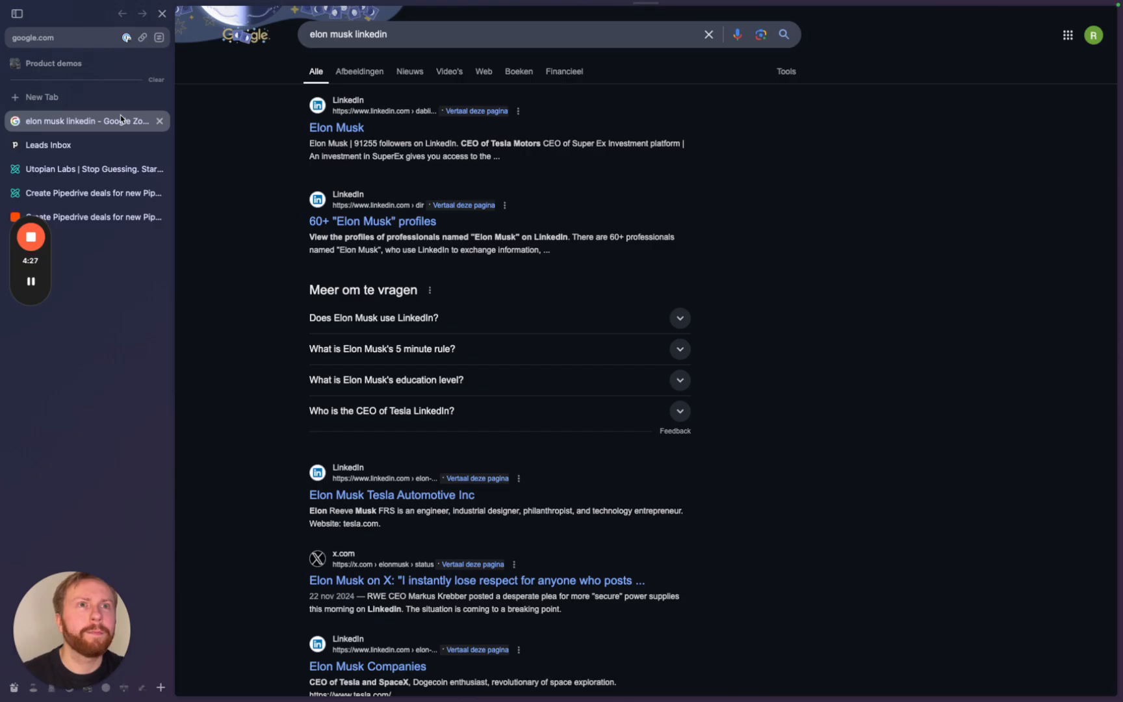
pyautogui.click(329, 124)
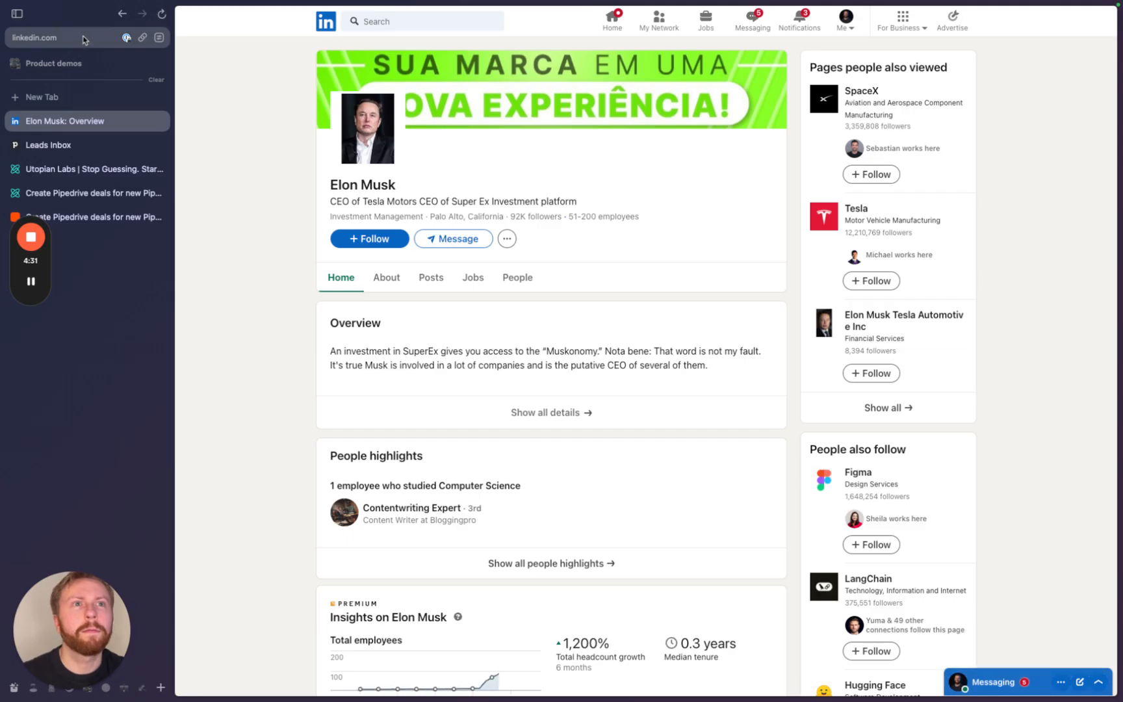
pyautogui.click(86, 39)
pyautogui.press('Escape')
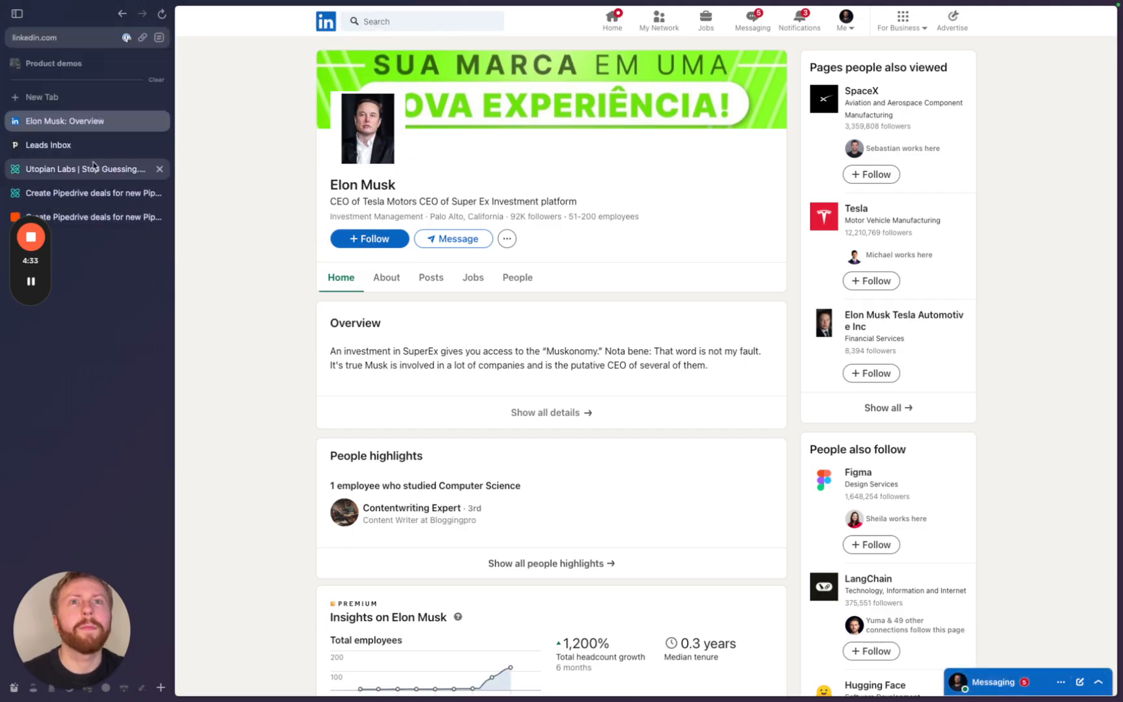
pyautogui.click(94, 169)
pyautogui.click(93, 193)
pyautogui.click(94, 214)
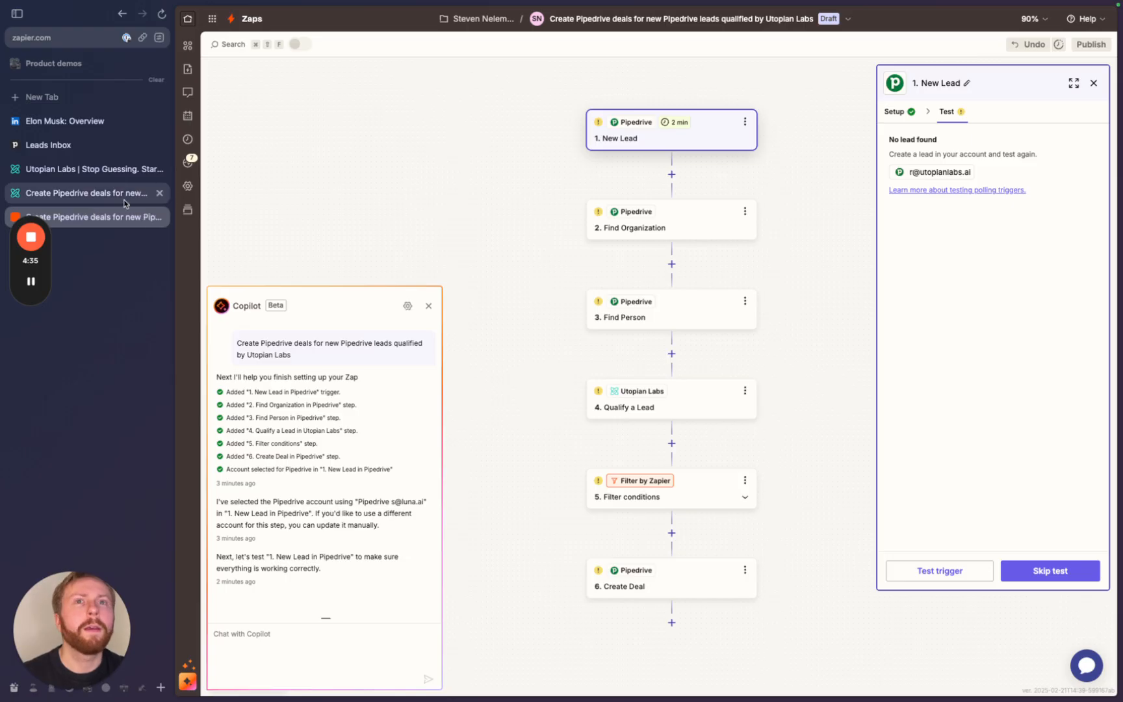
pyautogui.click(125, 243)
pyautogui.click(98, 151)
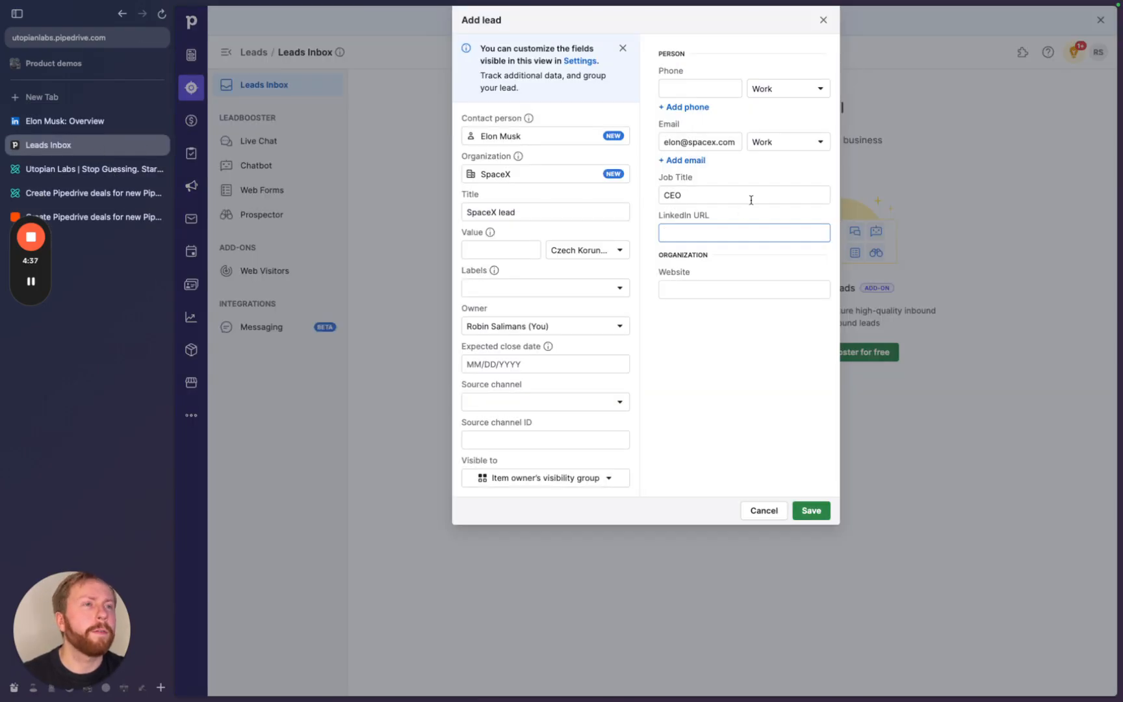
pyautogui.press('super+v')
pyautogui.click(725, 276)
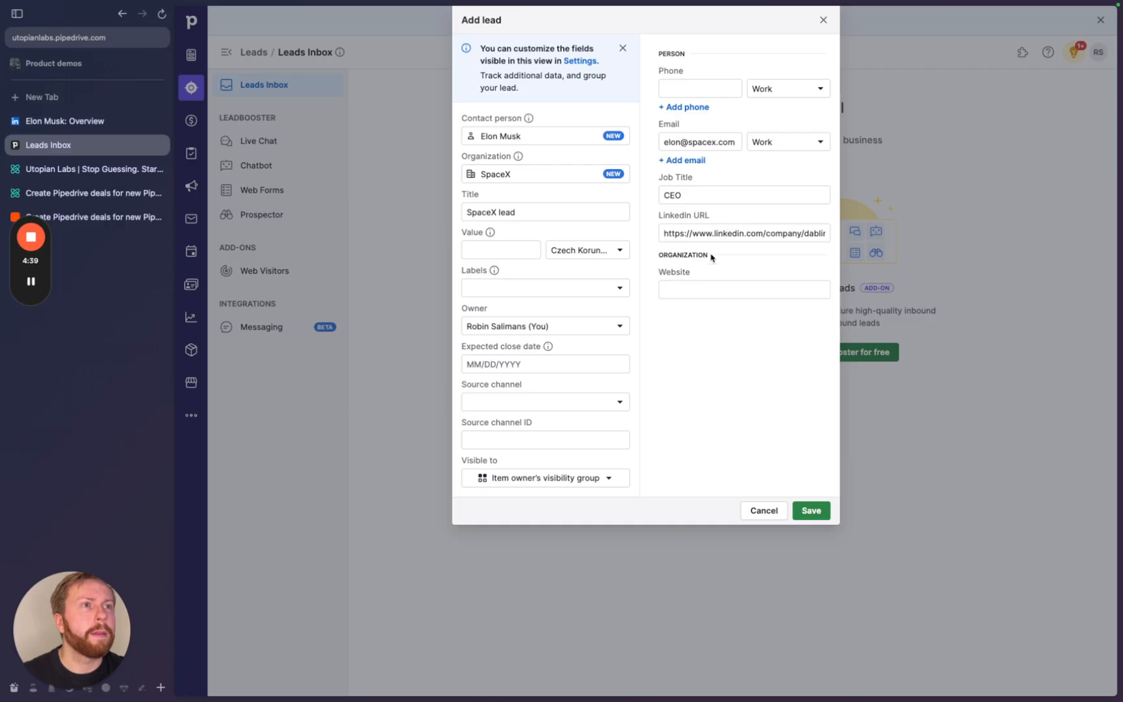
pyautogui.click(690, 291)
pyautogui.write('space')
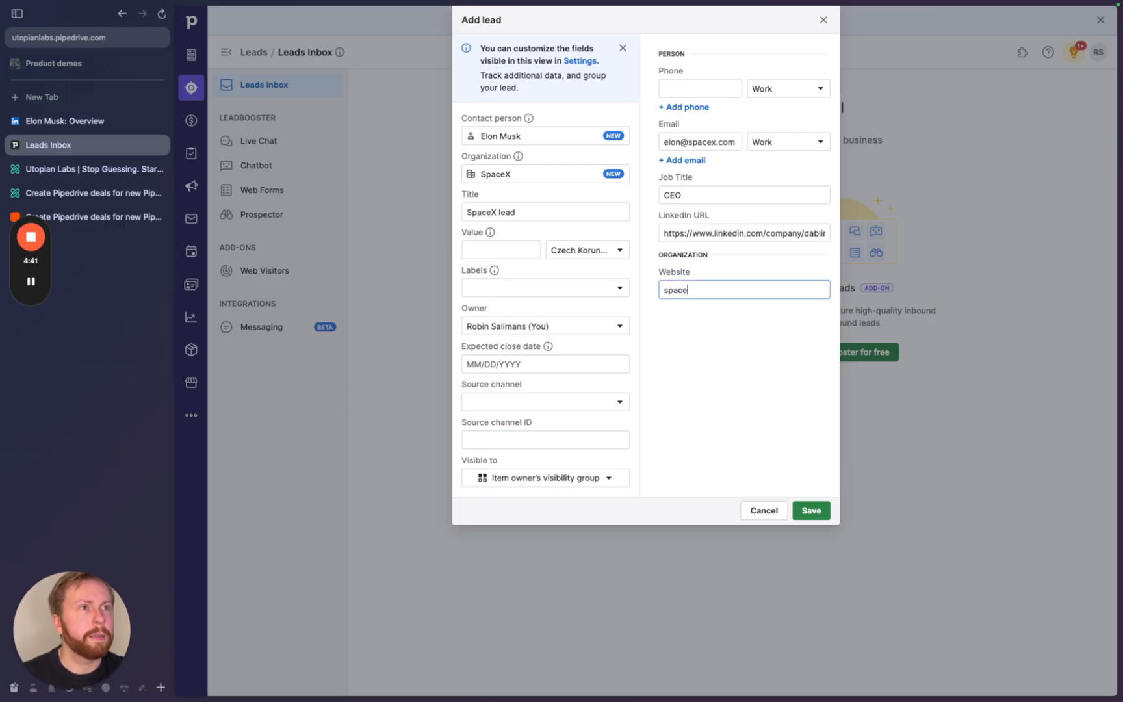
pyautogui.write('x.com')
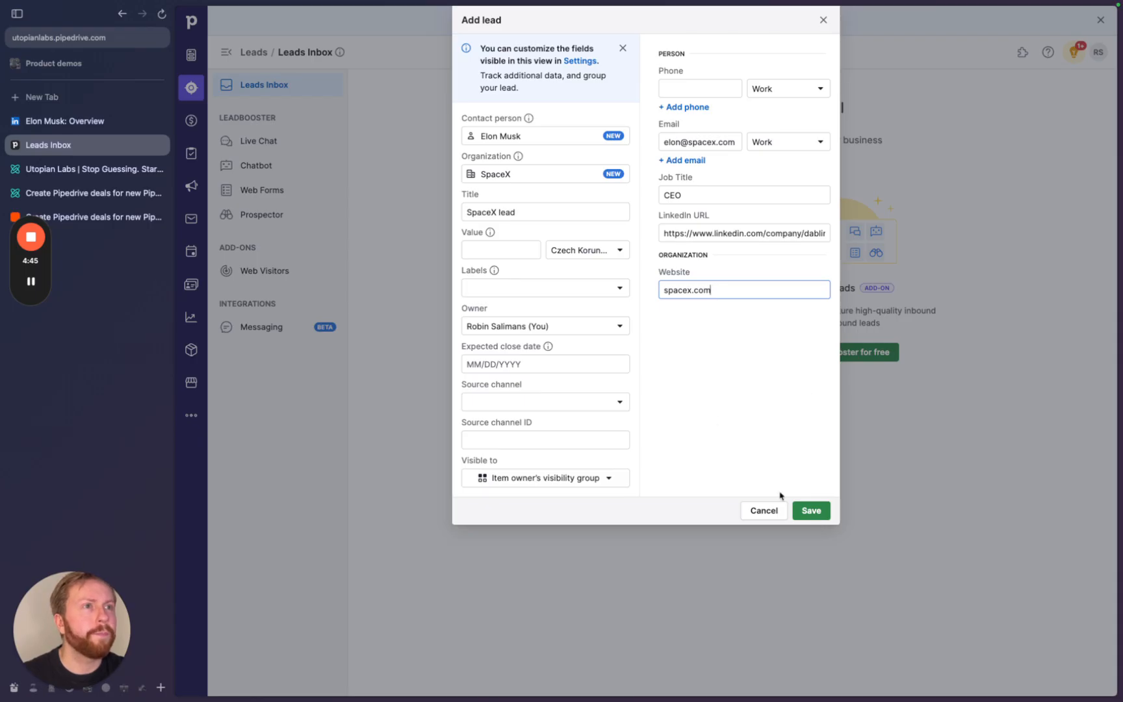
pyautogui.click(663, 289)
pyautogui.write('https://')
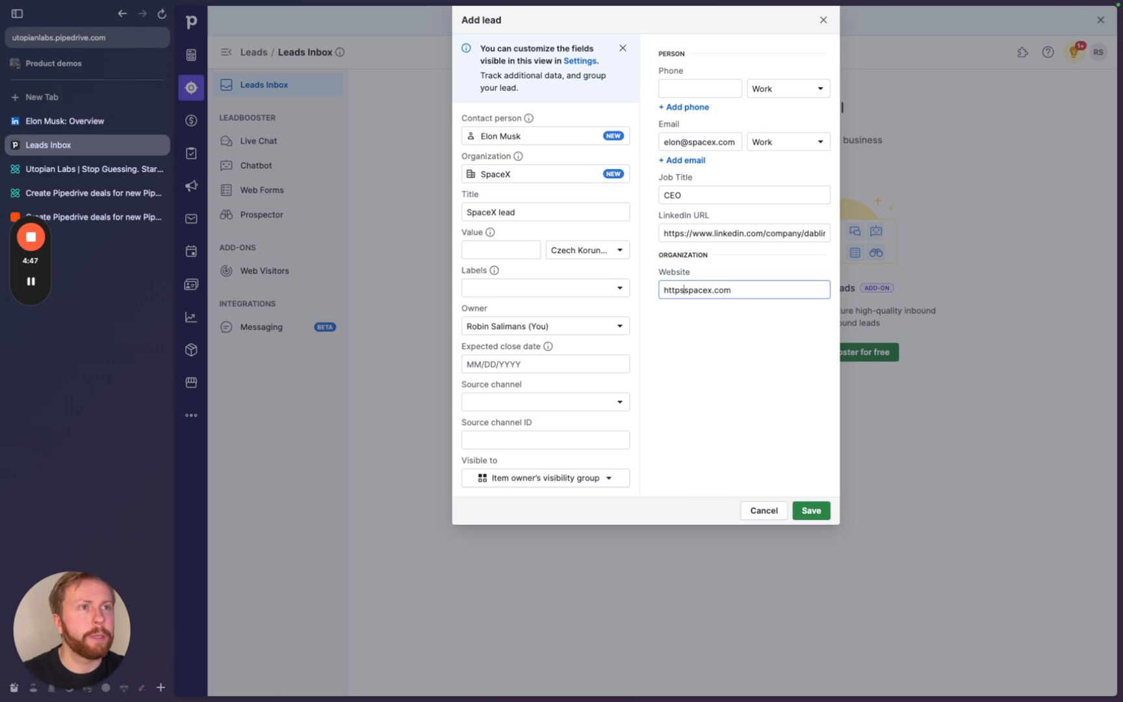
pyautogui.click(811, 511)
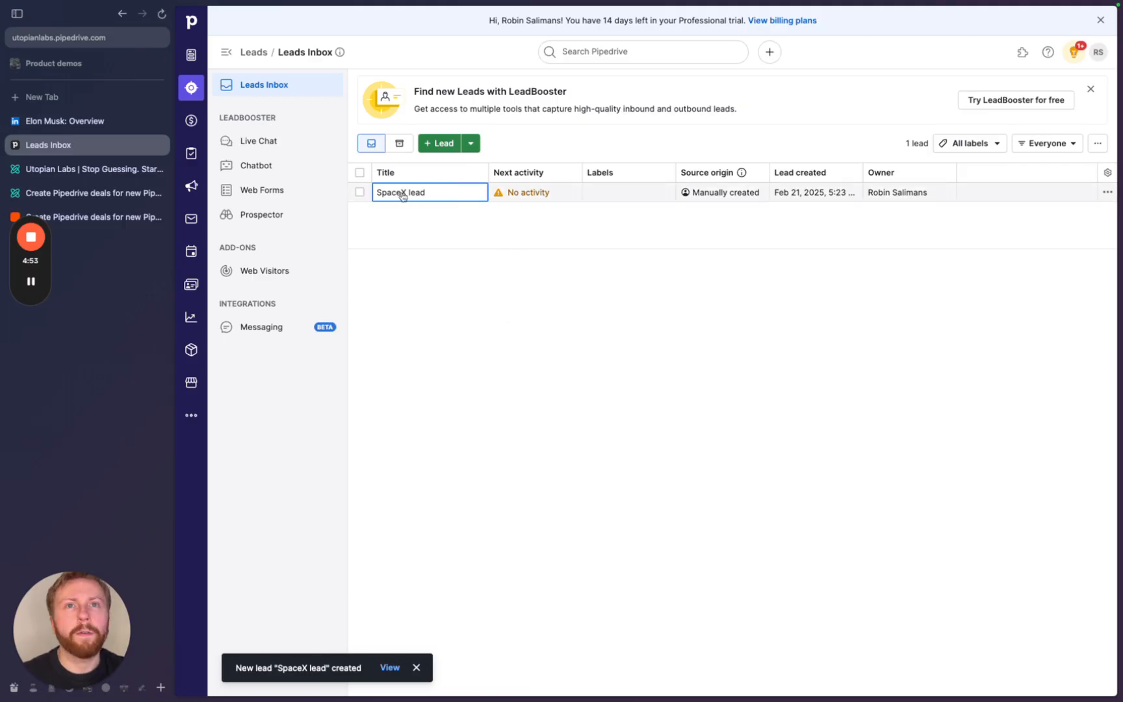
pyautogui.click(97, 217)
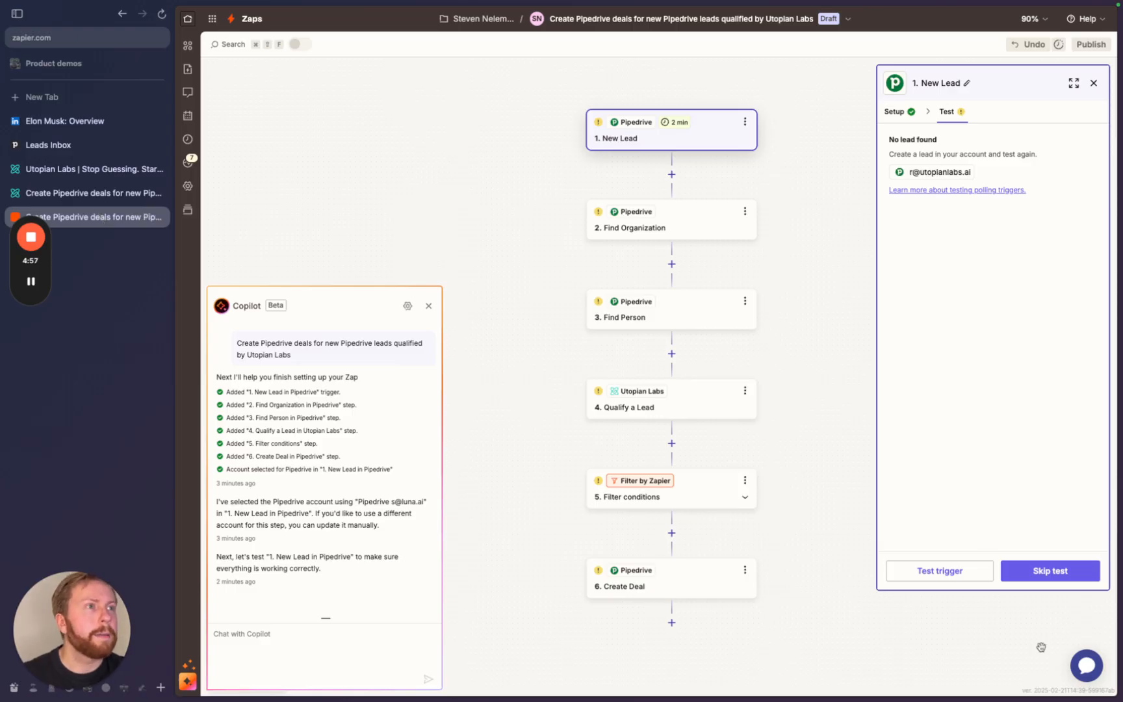
# - Rerun the trigger test, review the returned SpaceX Lead A record, and continue with it
pyautogui.click(918, 572)
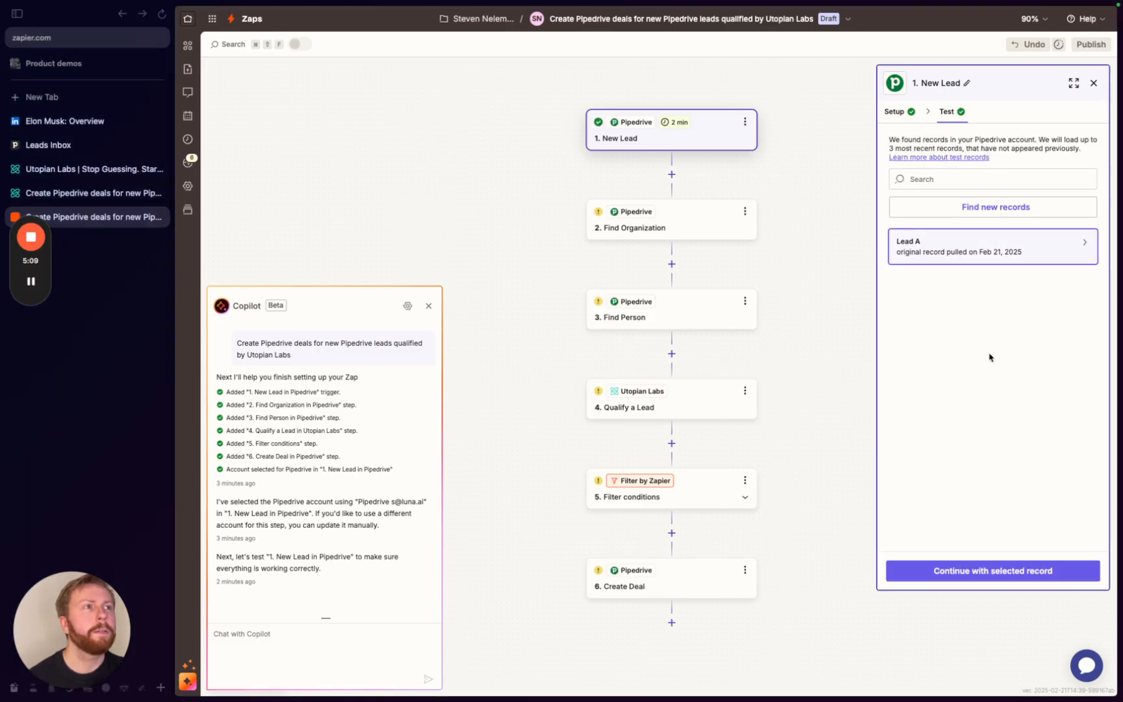
pyautogui.moveTo(1001, 254)
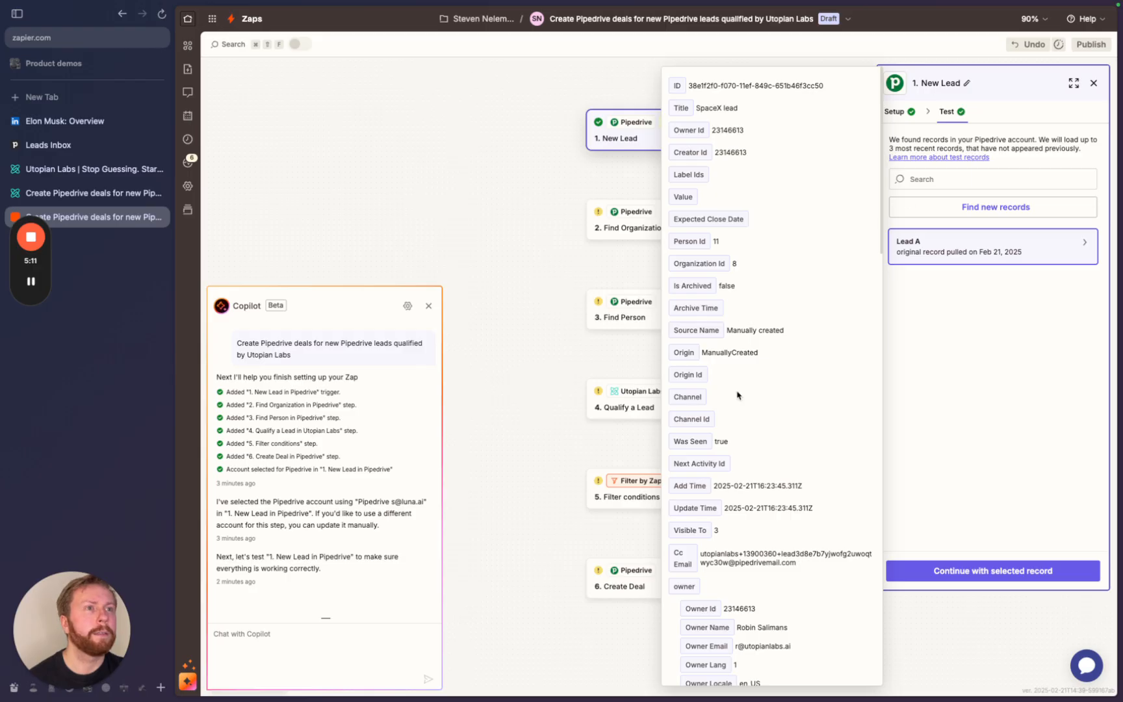
pyautogui.scroll(-15, 737, 395)
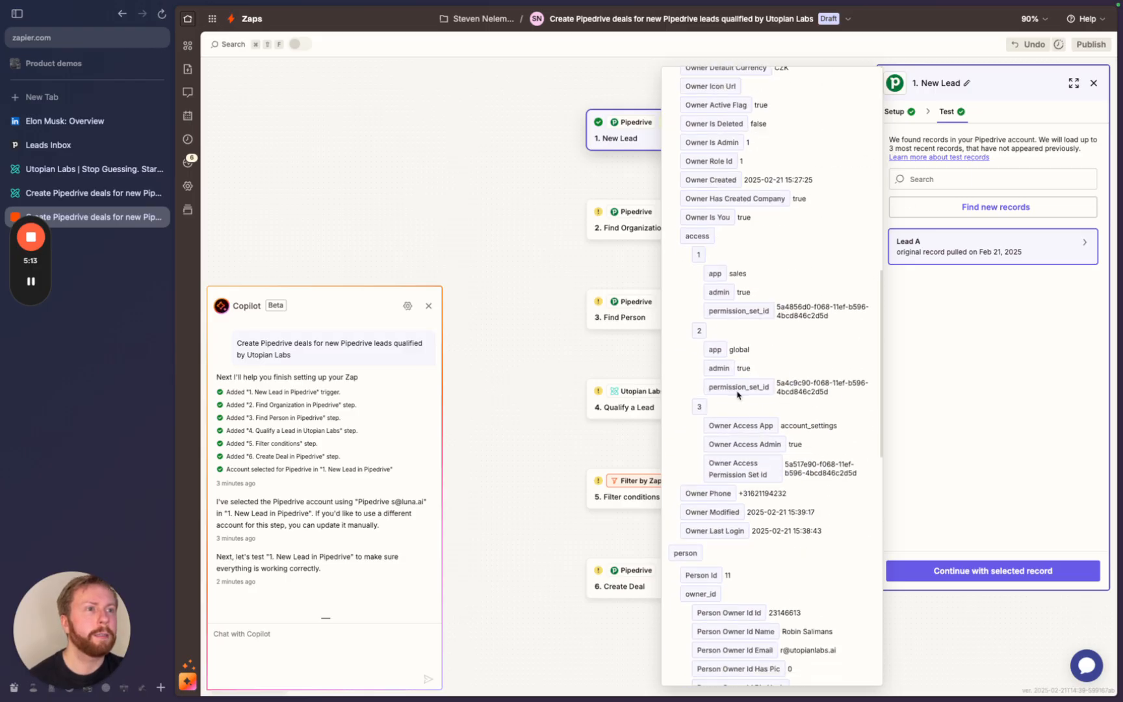
pyautogui.scroll(-10, 737, 394)
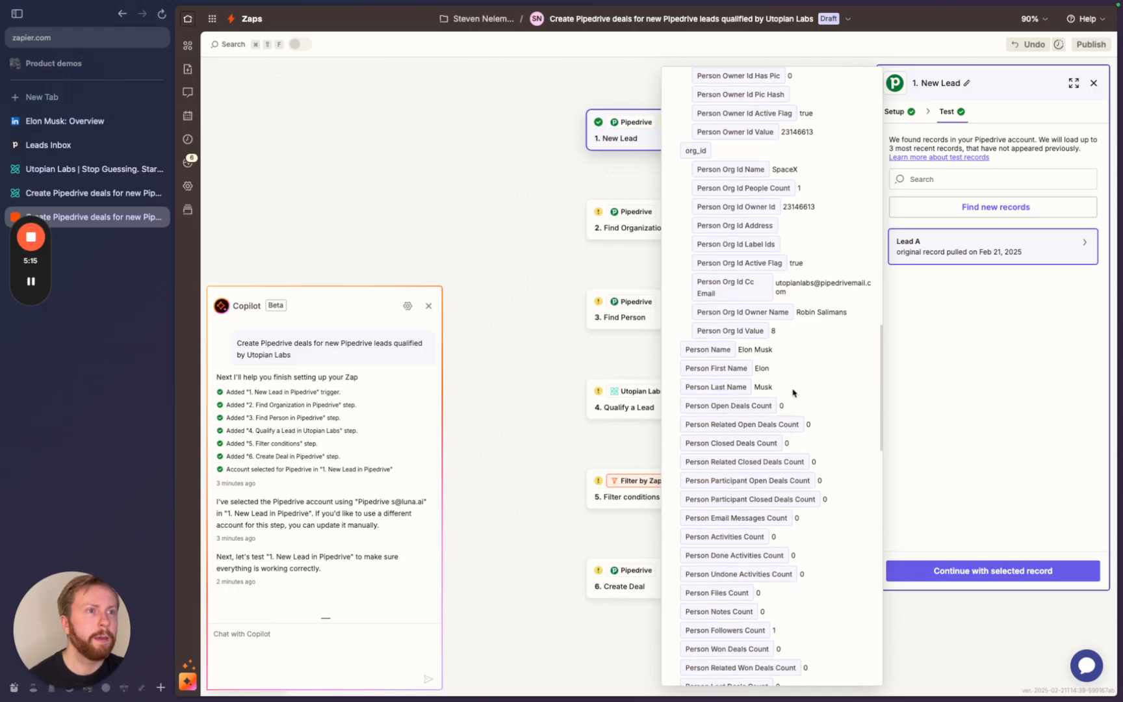
pyautogui.scroll(-15, 792, 393)
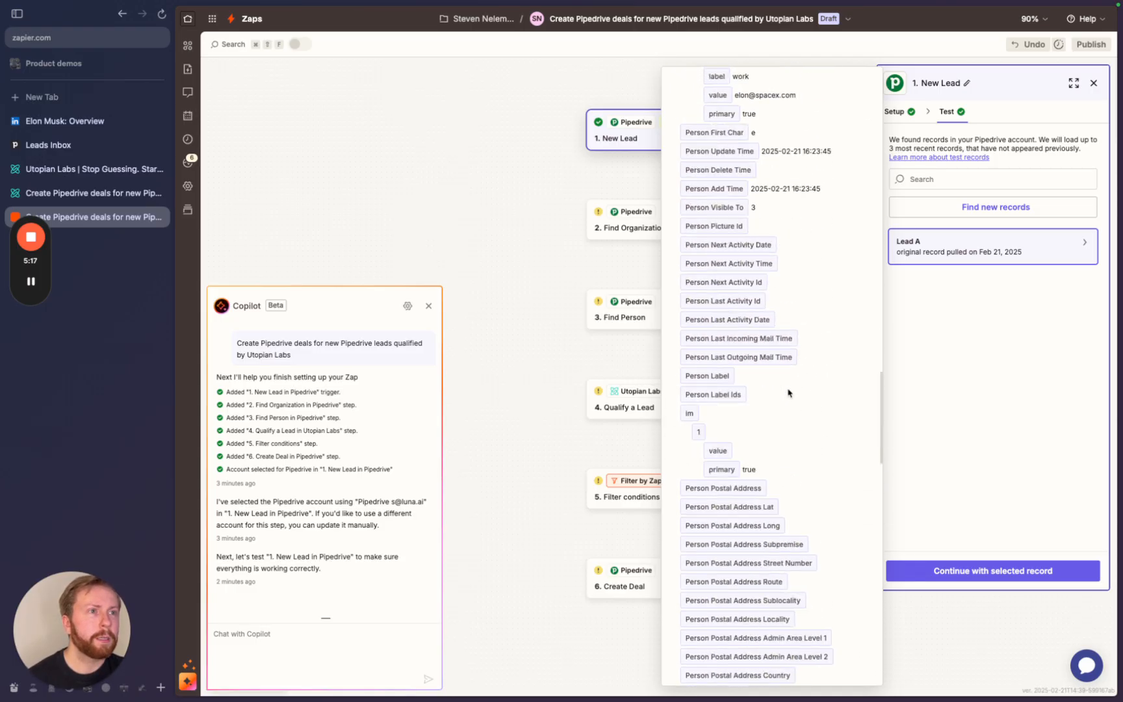
pyautogui.scroll(-10, 788, 393)
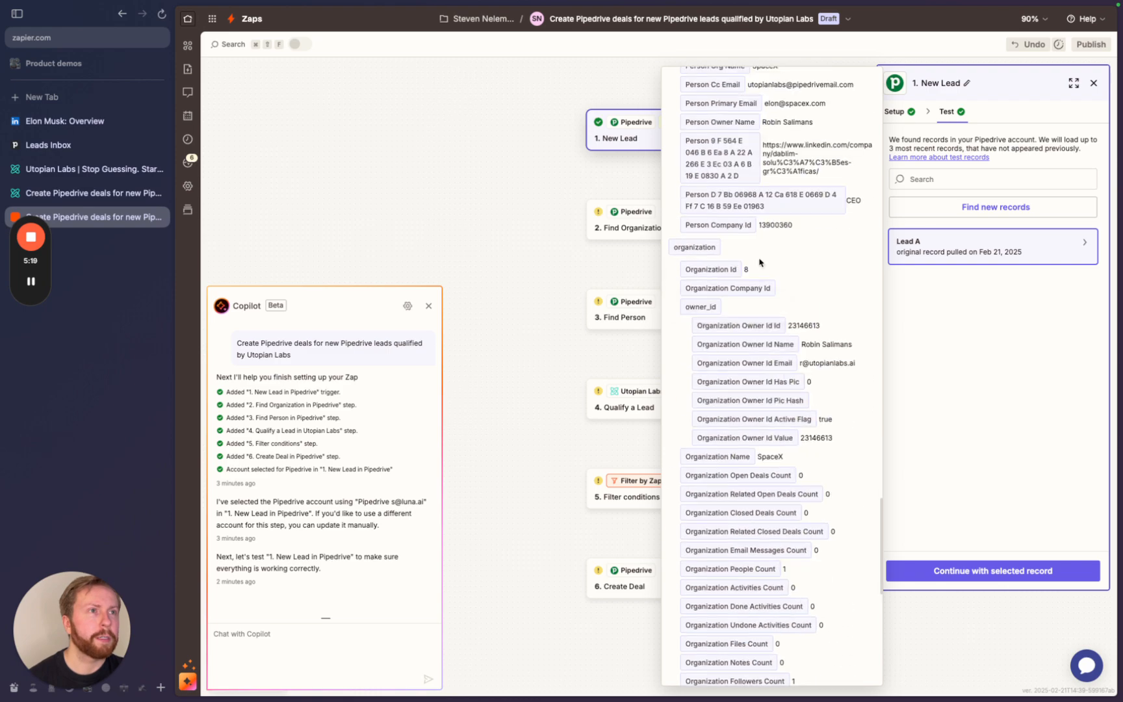
pyautogui.scroll(5, 759, 262)
pyautogui.scroll(-10, 754, 254)
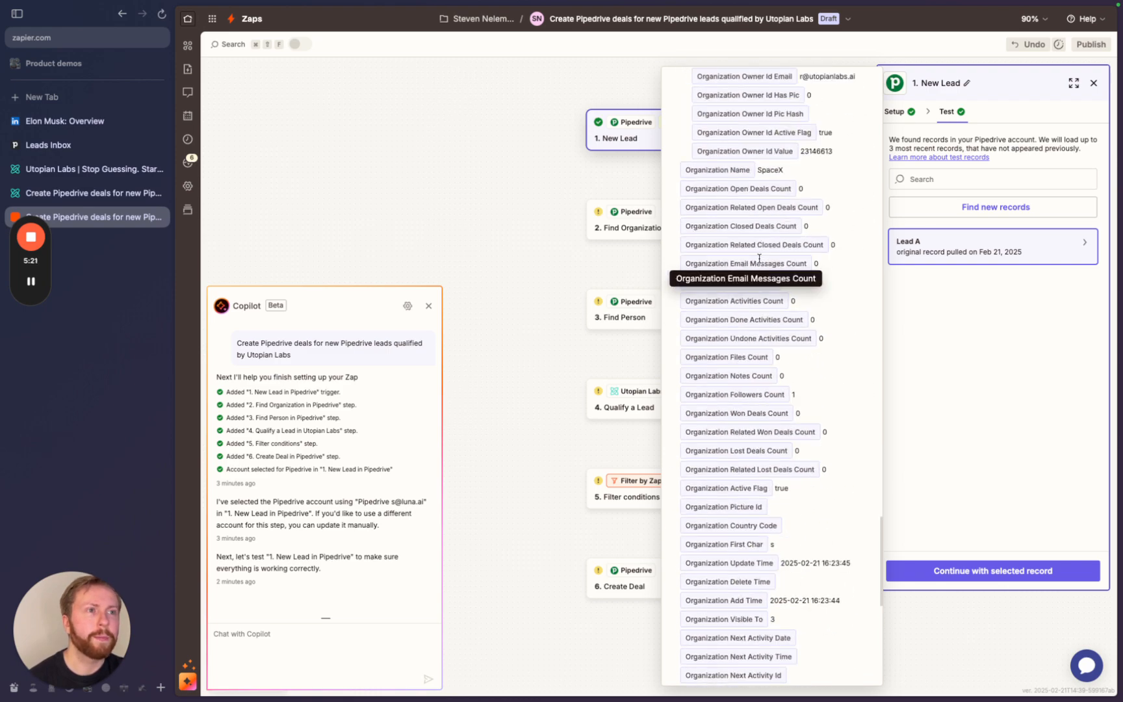
pyautogui.scroll(-10, 759, 260)
pyautogui.click(1015, 405)
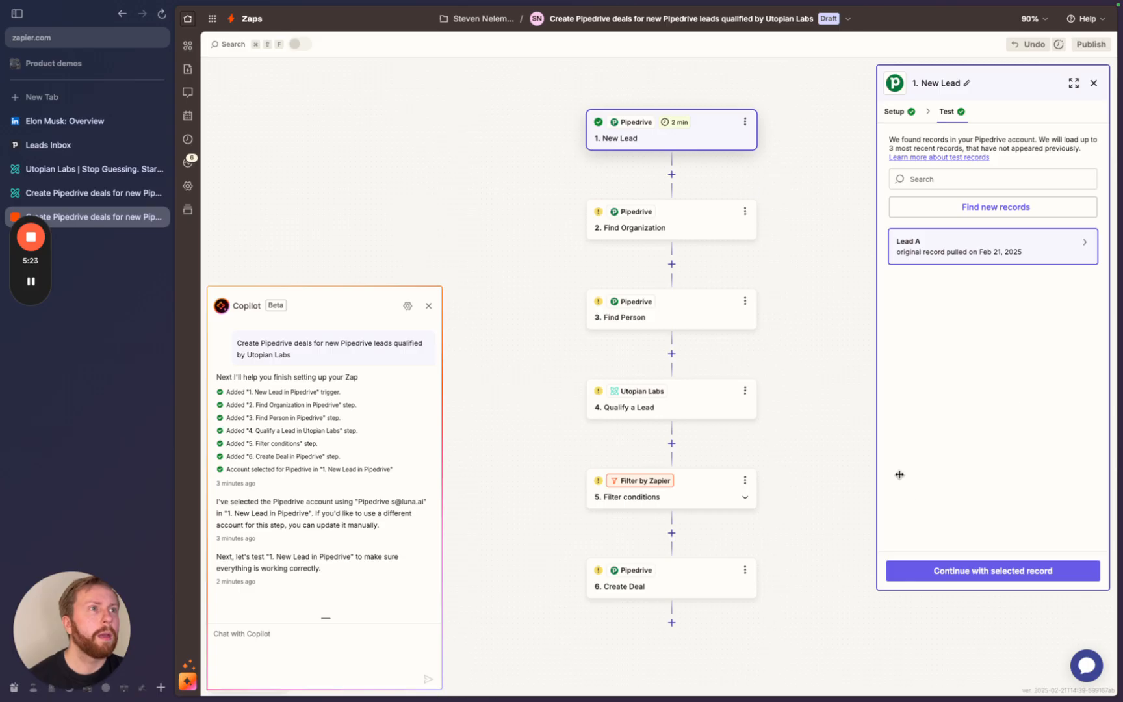
pyautogui.click(984, 572)
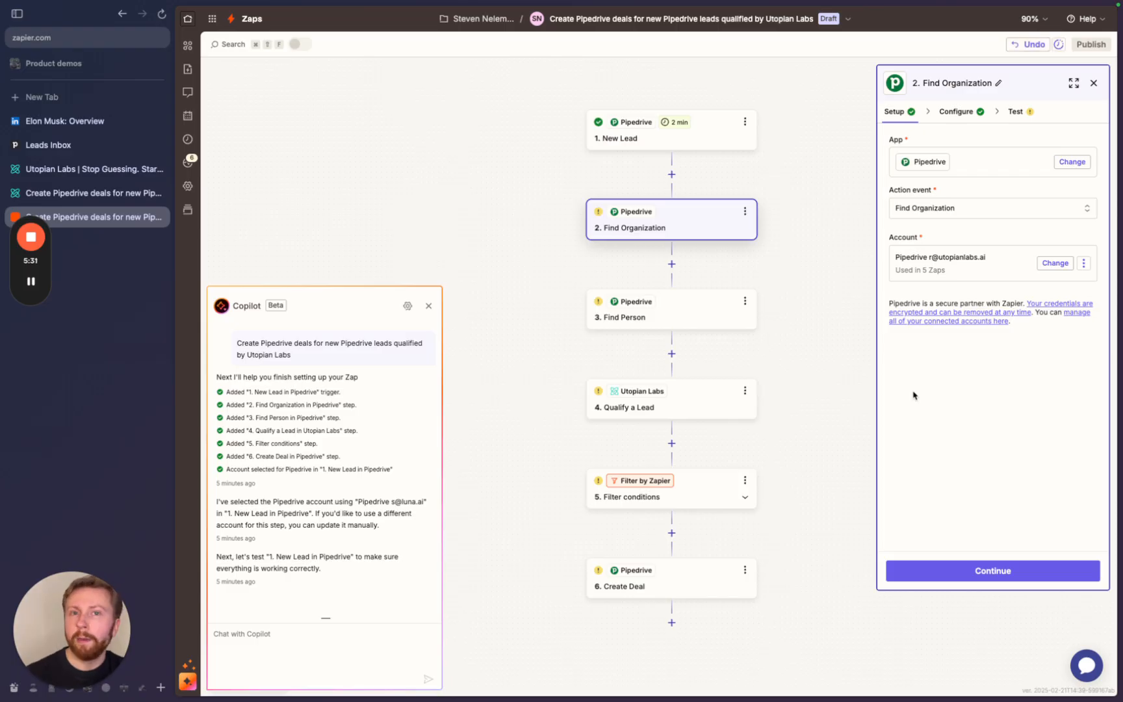
# - Inspect Find Organization's search values, {{282248482__organization_id}} and 4012::ID::int::id
pyautogui.click(986, 572)
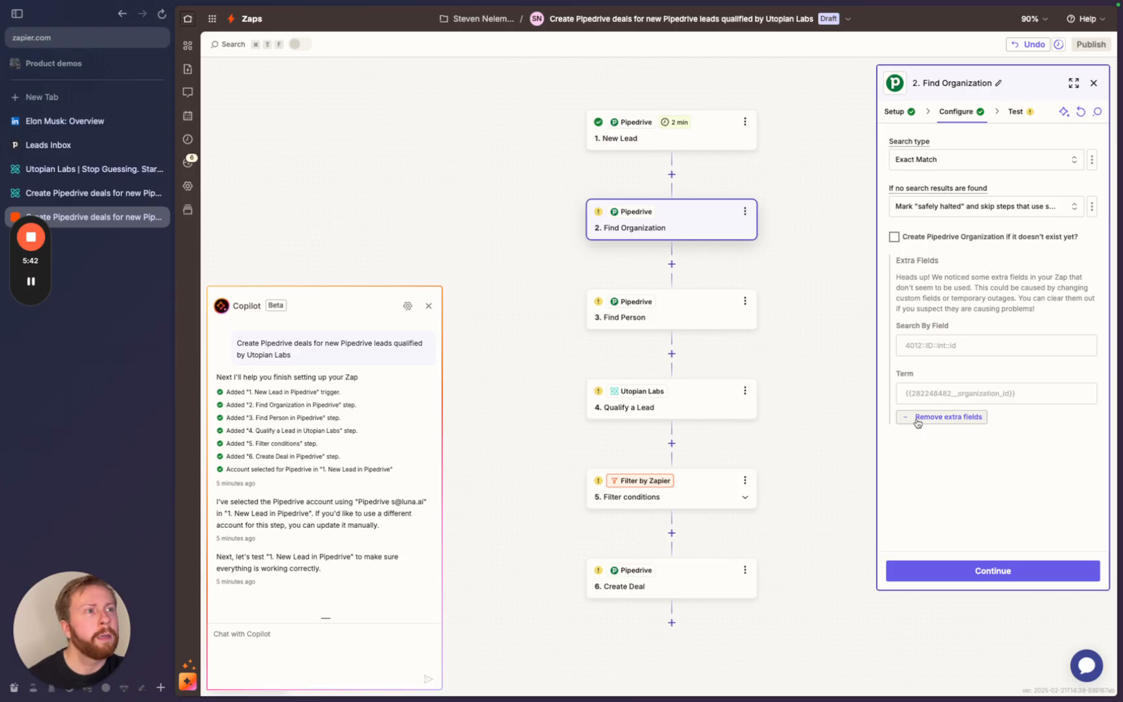
pyautogui.moveTo(908, 345); pyautogui.dragTo(983, 350)
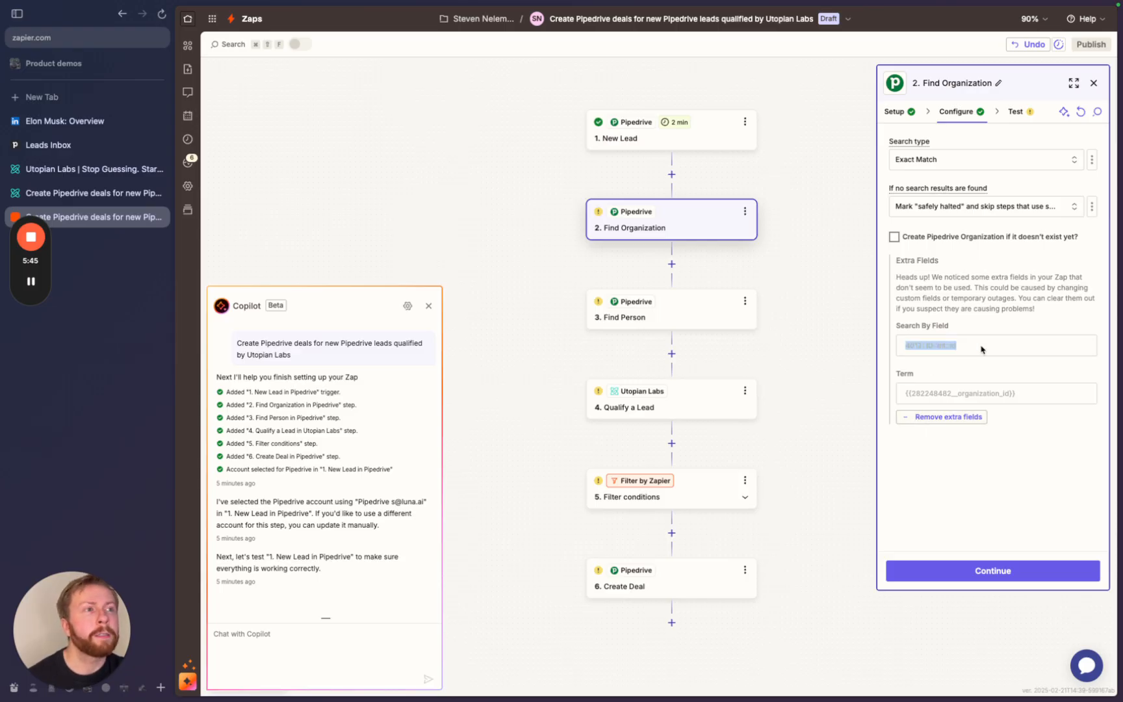
pyautogui.click(983, 351)
pyautogui.moveTo(906, 344); pyautogui.dragTo(977, 346)
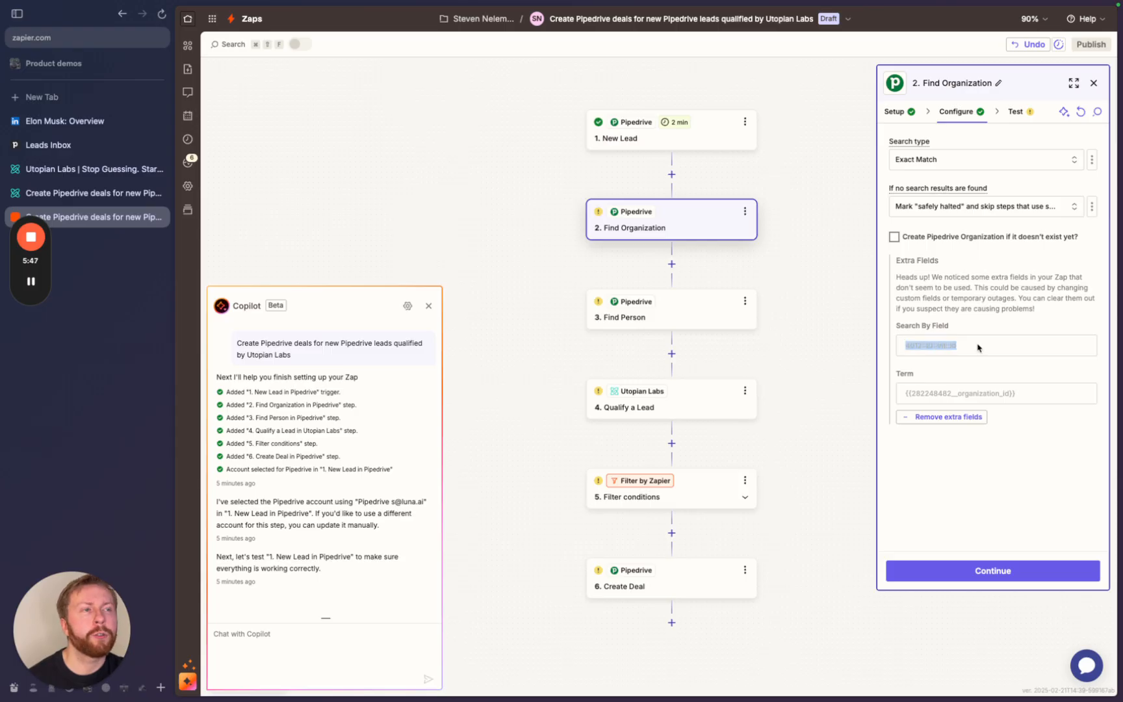
pyautogui.click(978, 348)
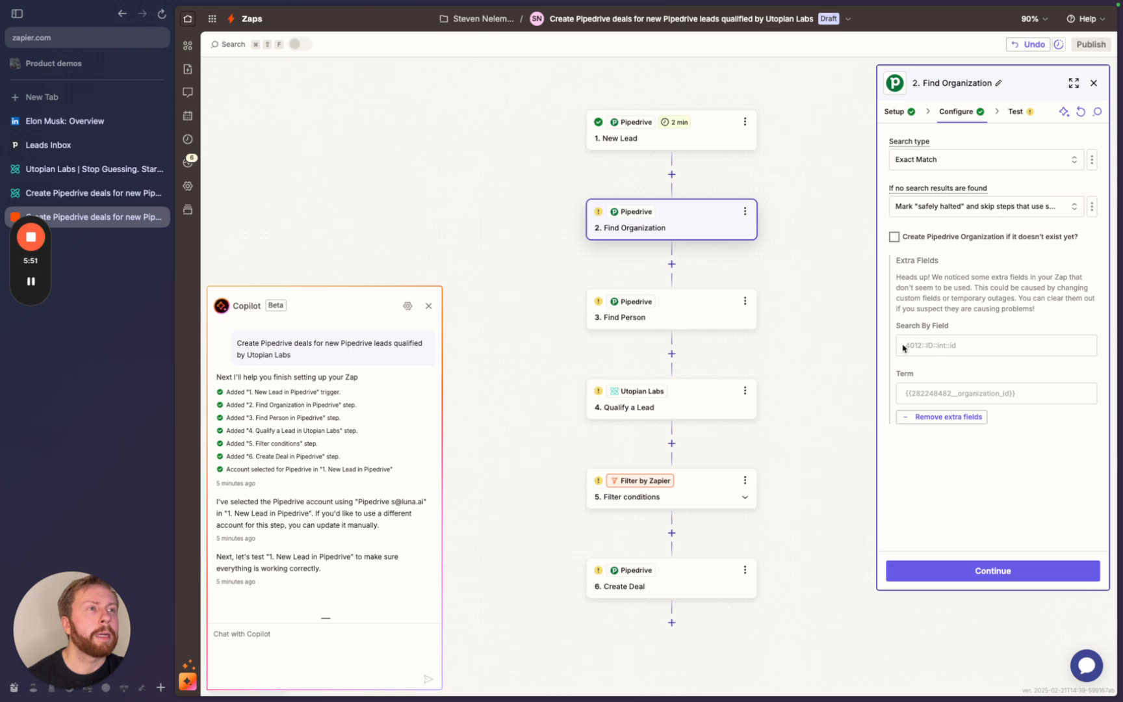
pyautogui.moveTo(906, 345); pyautogui.dragTo(974, 349)
pyautogui.click(976, 350)
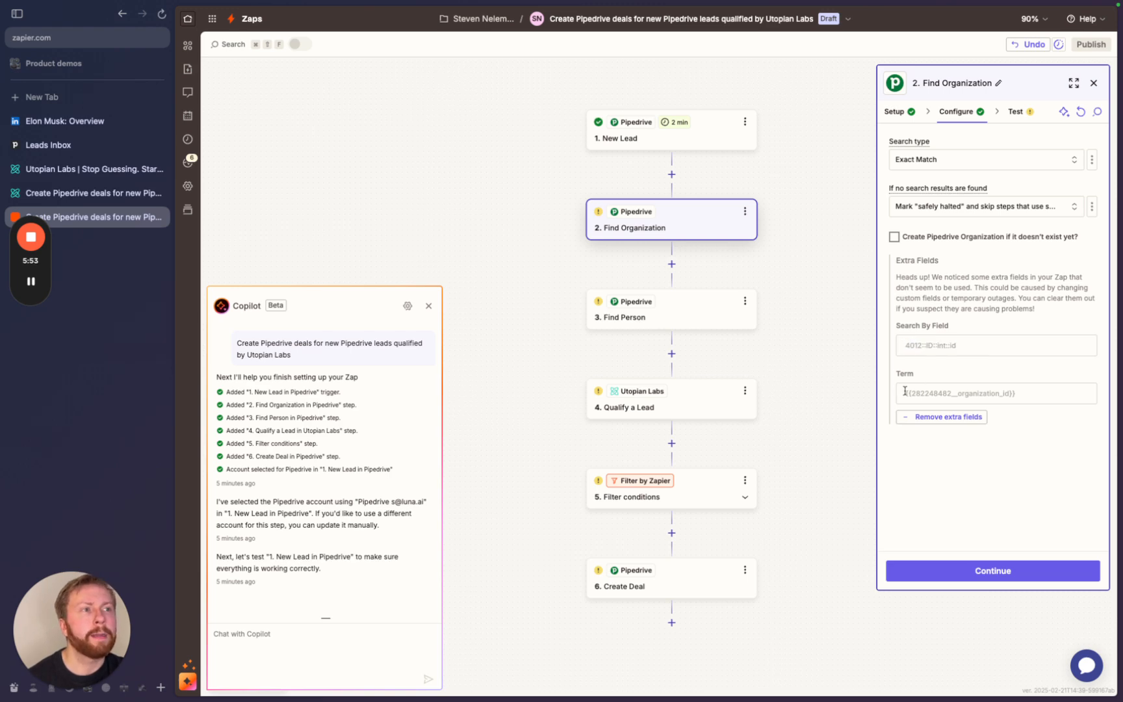
pyautogui.moveTo(905, 392); pyautogui.dragTo(1030, 394)
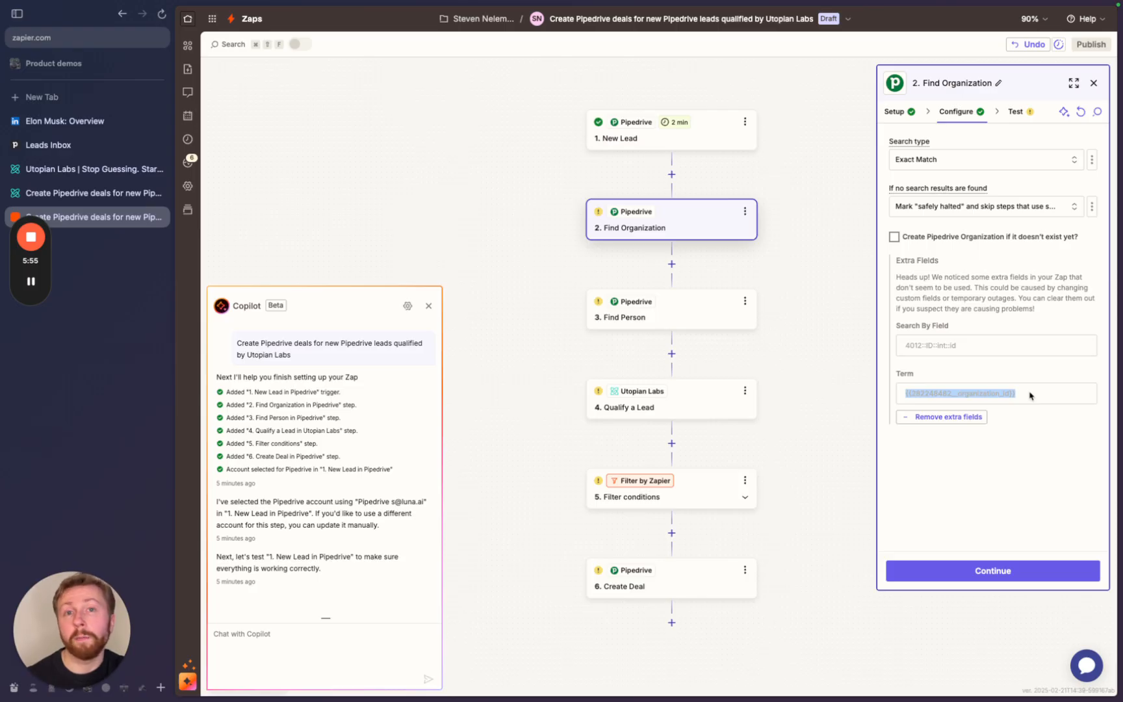
pyautogui.click(995, 310)
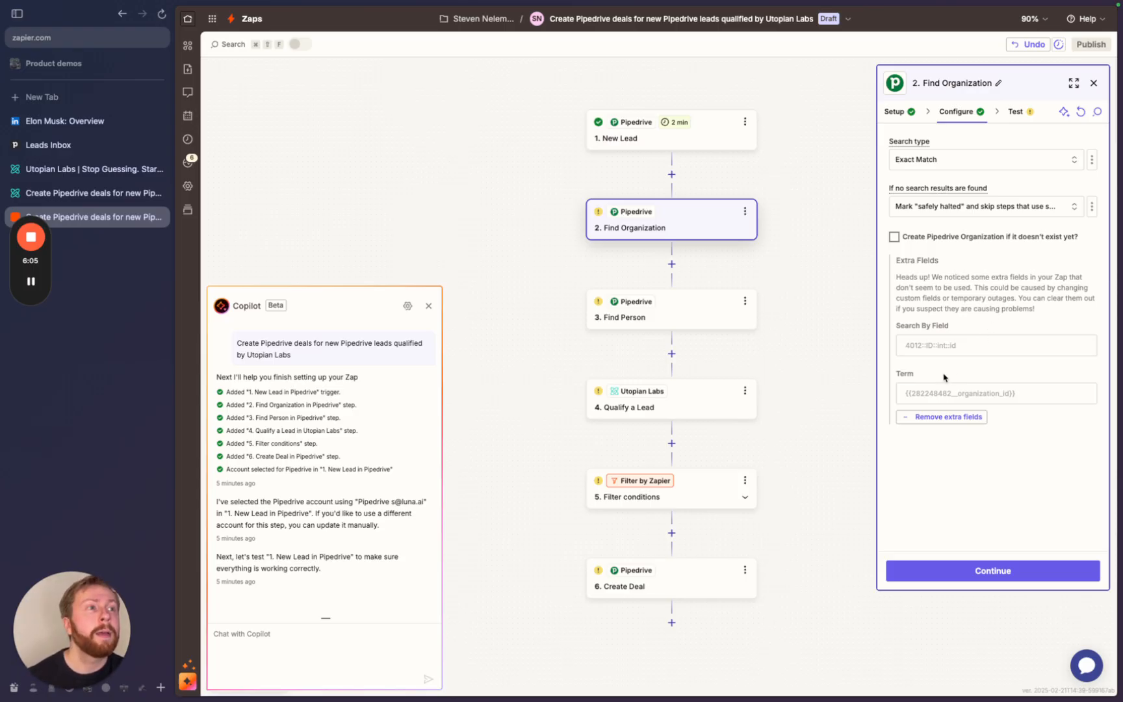
pyautogui.moveTo(967, 347); pyautogui.dragTo(903, 348)
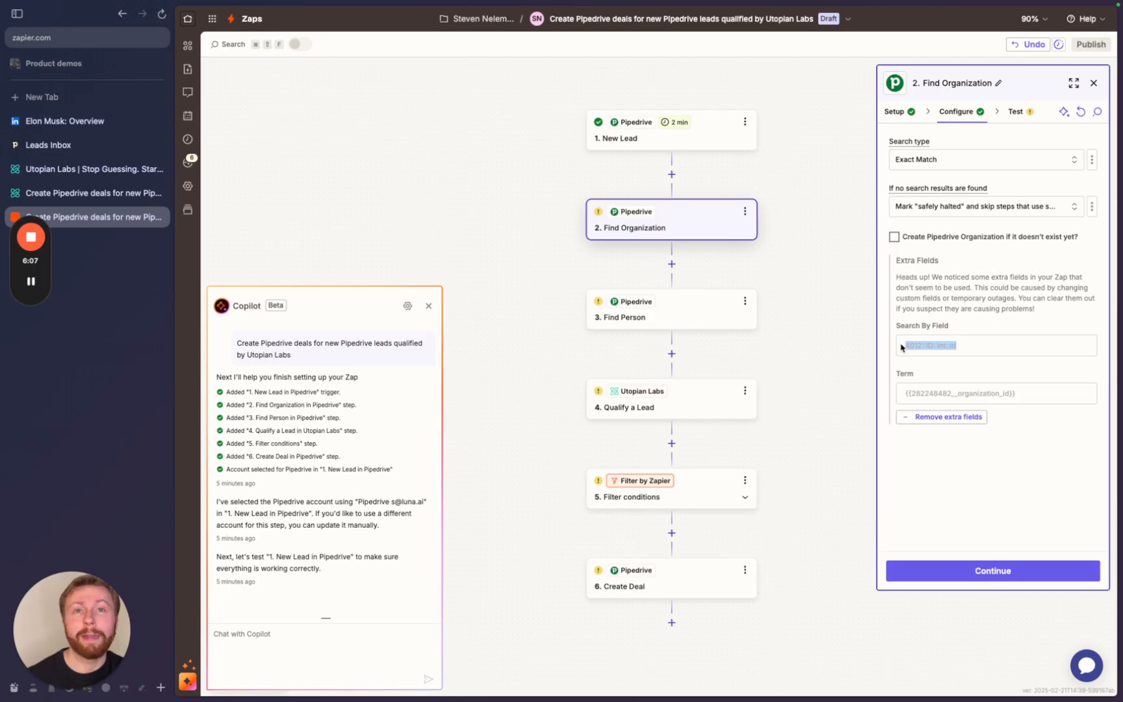
pyautogui.click(915, 320)
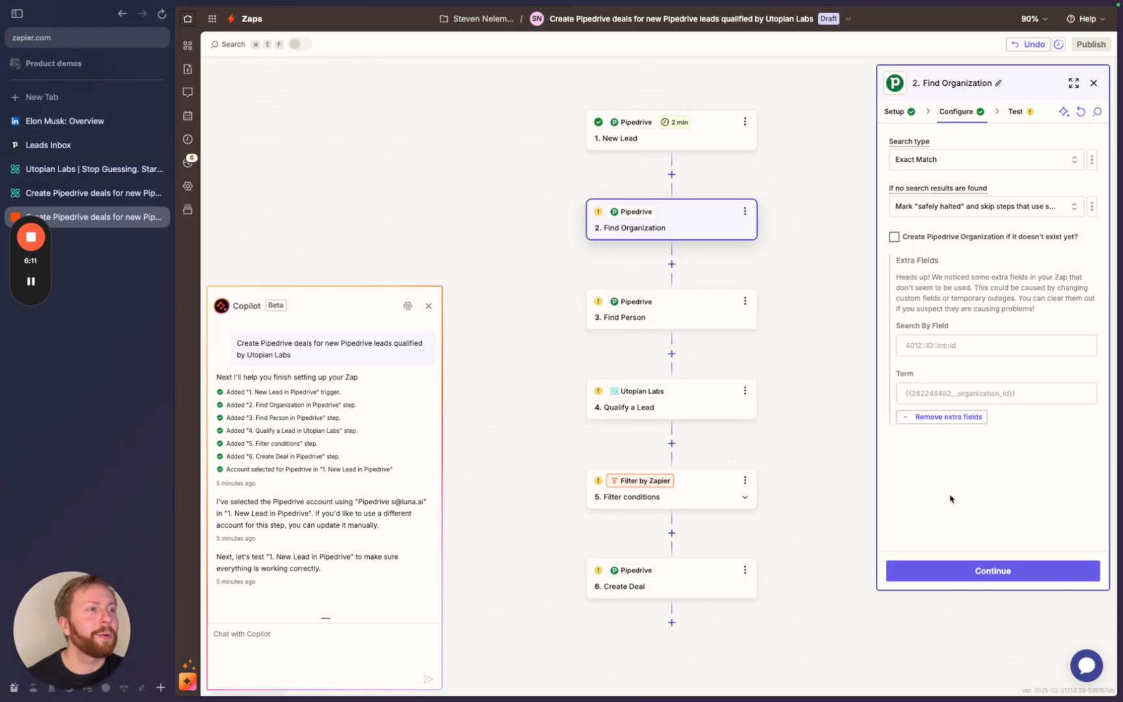
# - Remove the extra fields and clear the Name search-by value in Find Organization
pyautogui.click(935, 418)
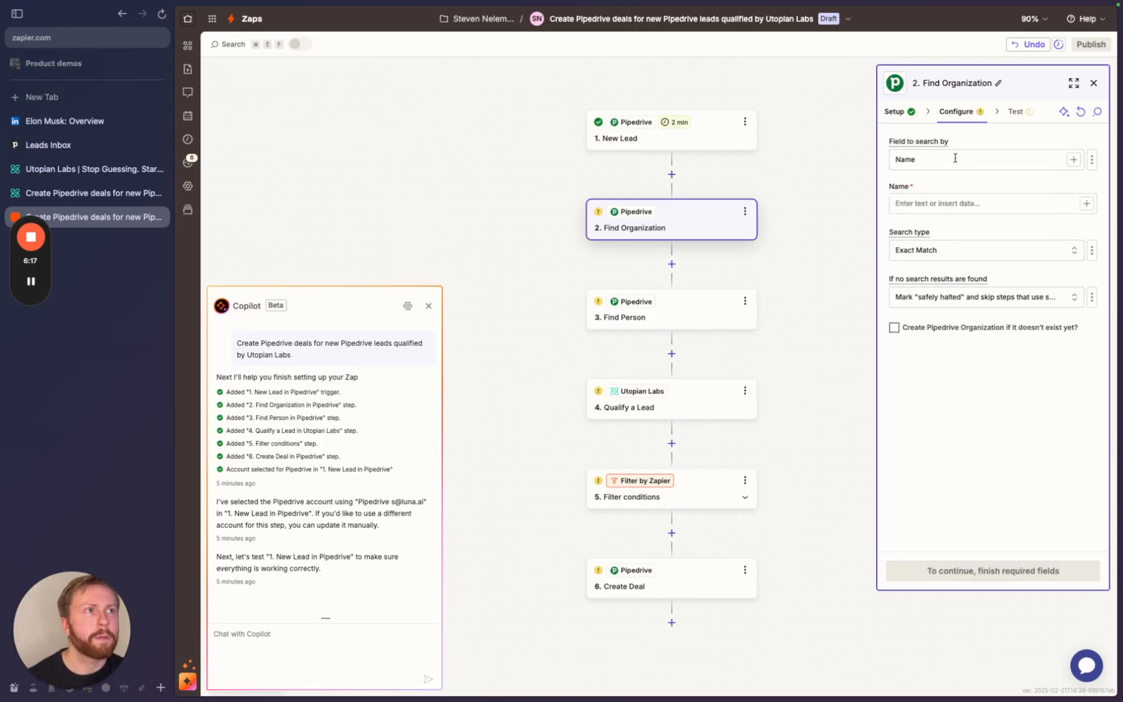
pyautogui.doubleClick(955, 159)
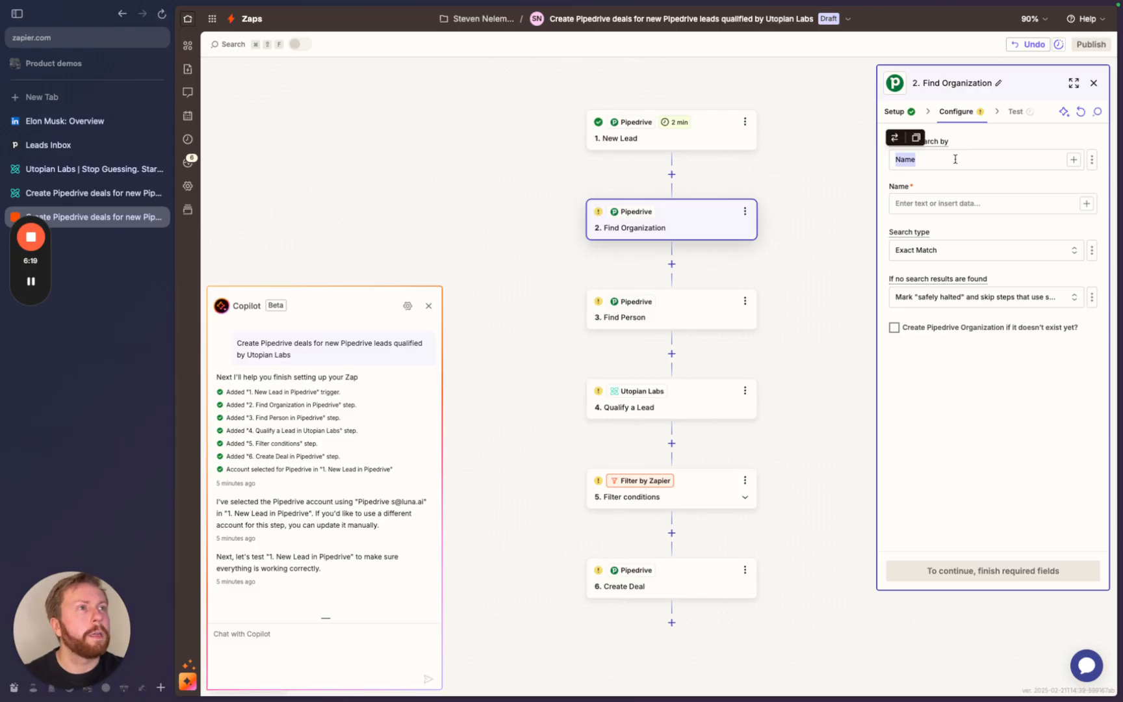
pyautogui.press('BackSpace')
pyautogui.write('/')
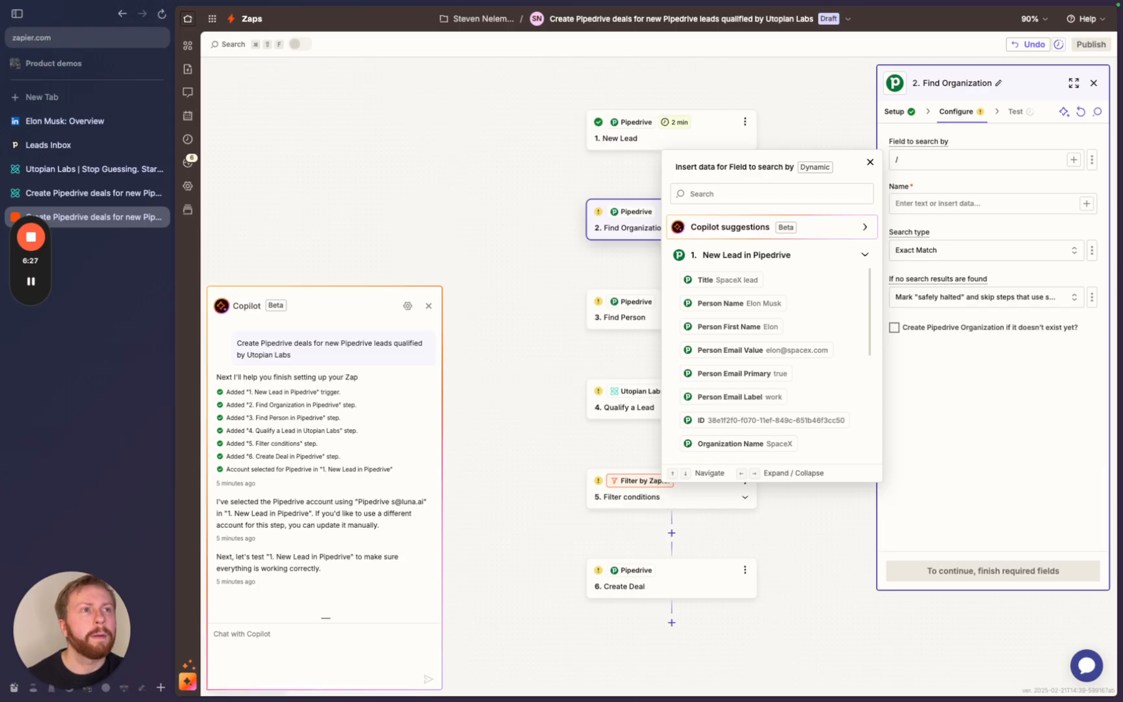
pyautogui.press('BackSpace')
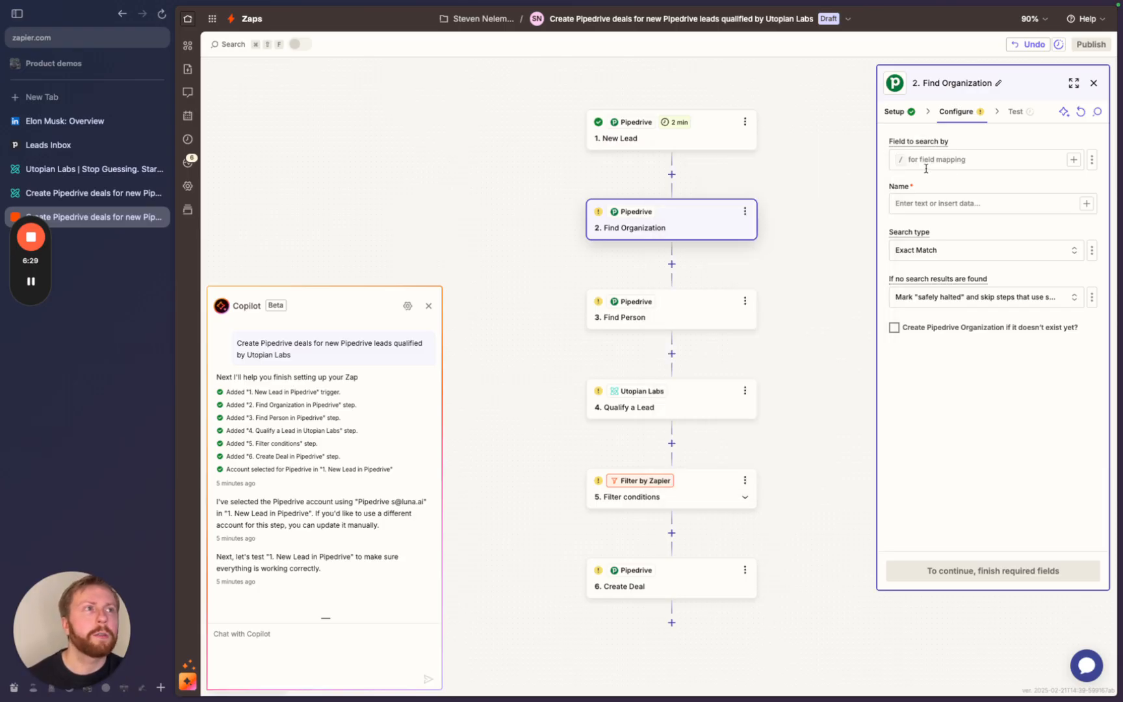
pyautogui.write('/')
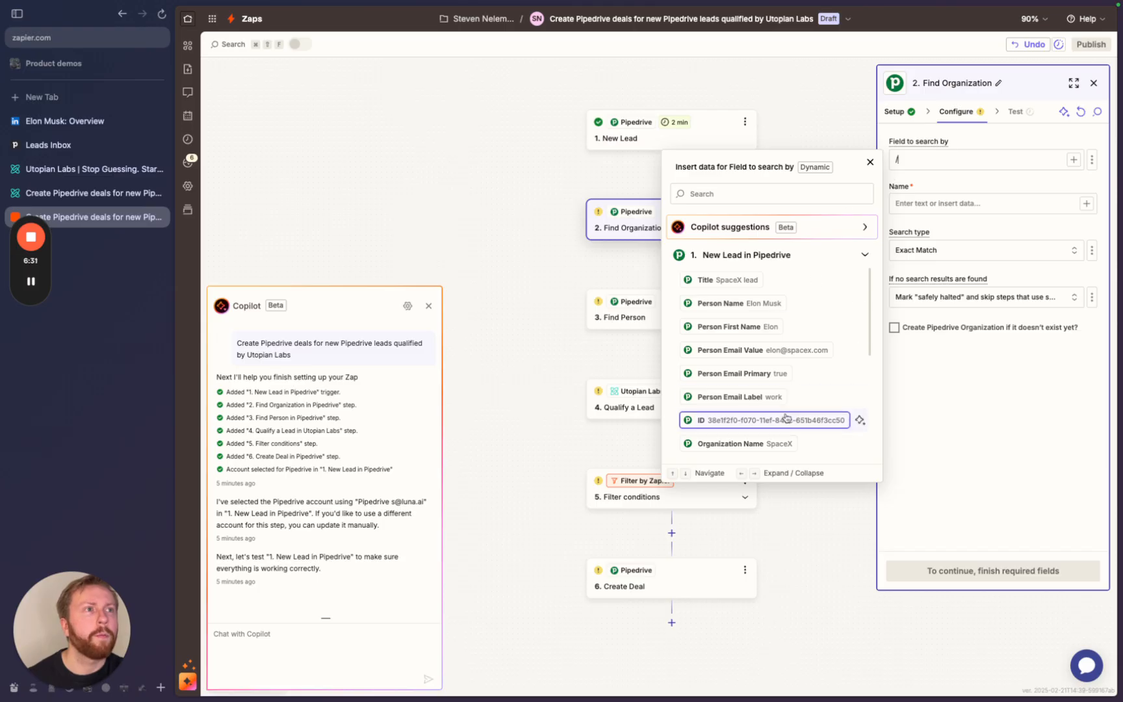
pyautogui.click(865, 228)
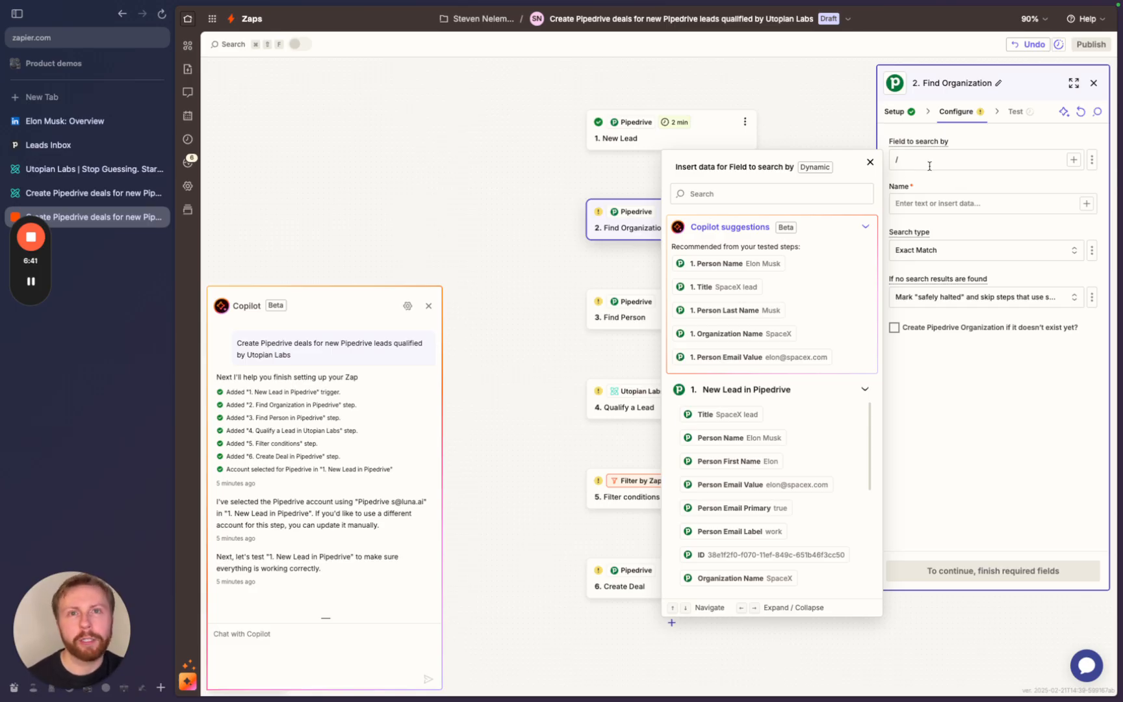
pyautogui.press('BackSpace')
# - Map the lead's Organization Id (8) as the search value, searching organizations by ID
pyautogui.click(906, 201)
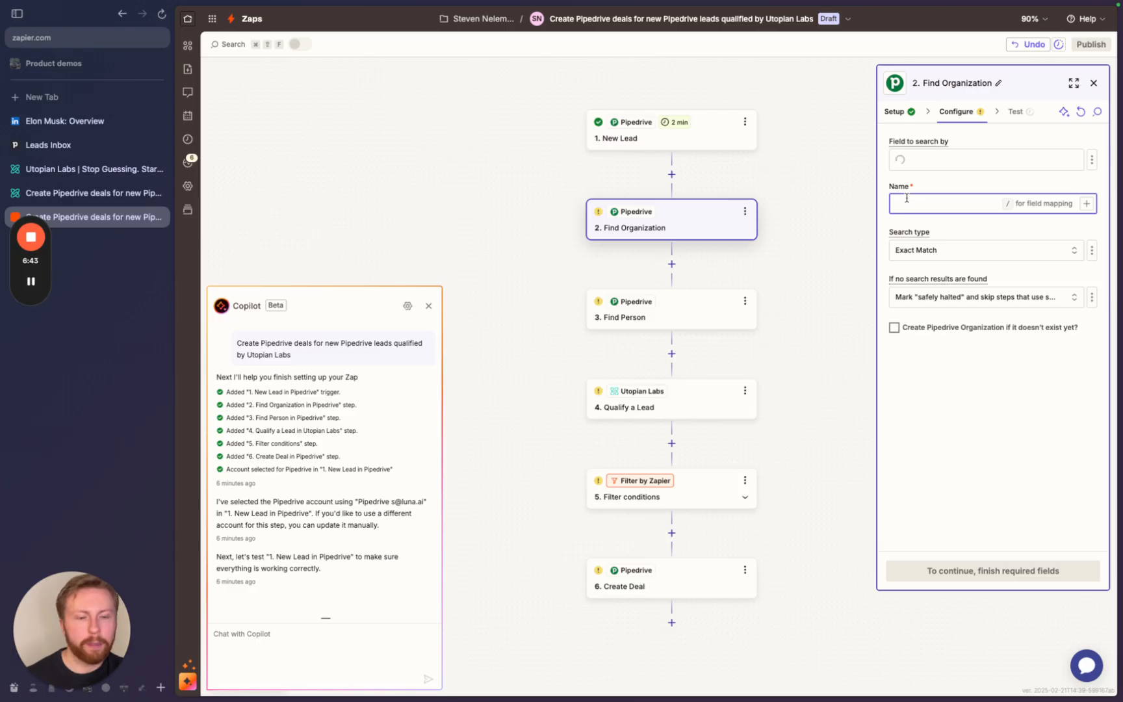
pyautogui.write('/')
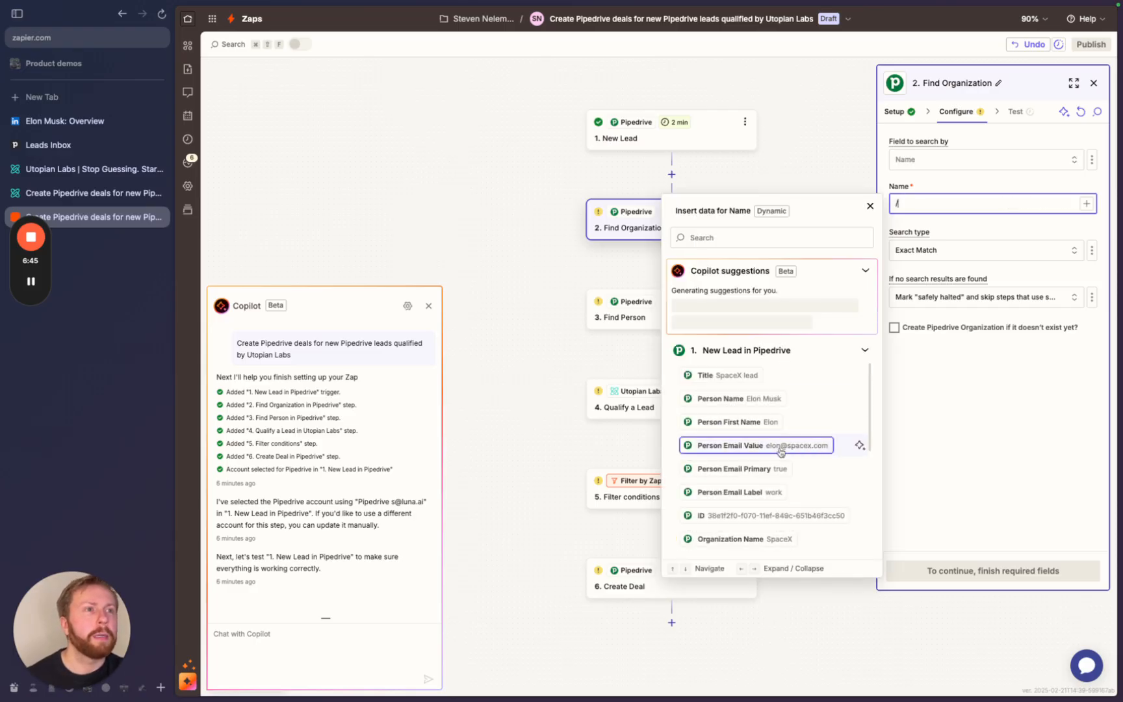
pyautogui.scroll(-2, 781, 450)
pyautogui.scroll(-3, 780, 450)
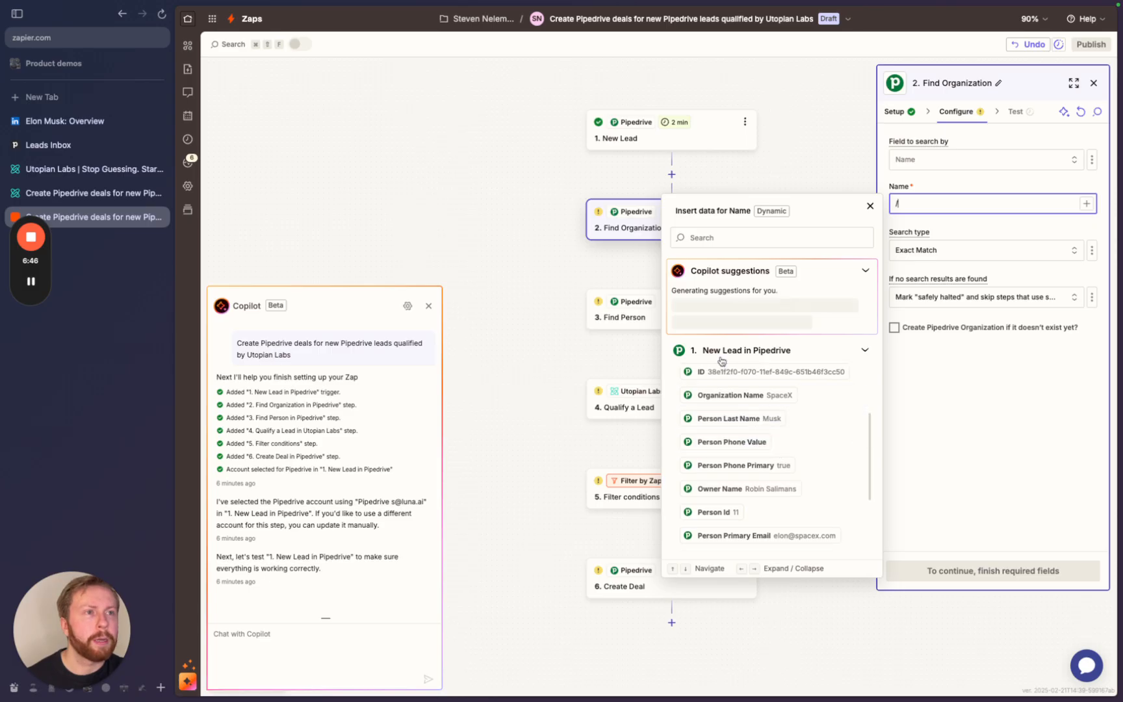
pyautogui.scroll(-6, 757, 507)
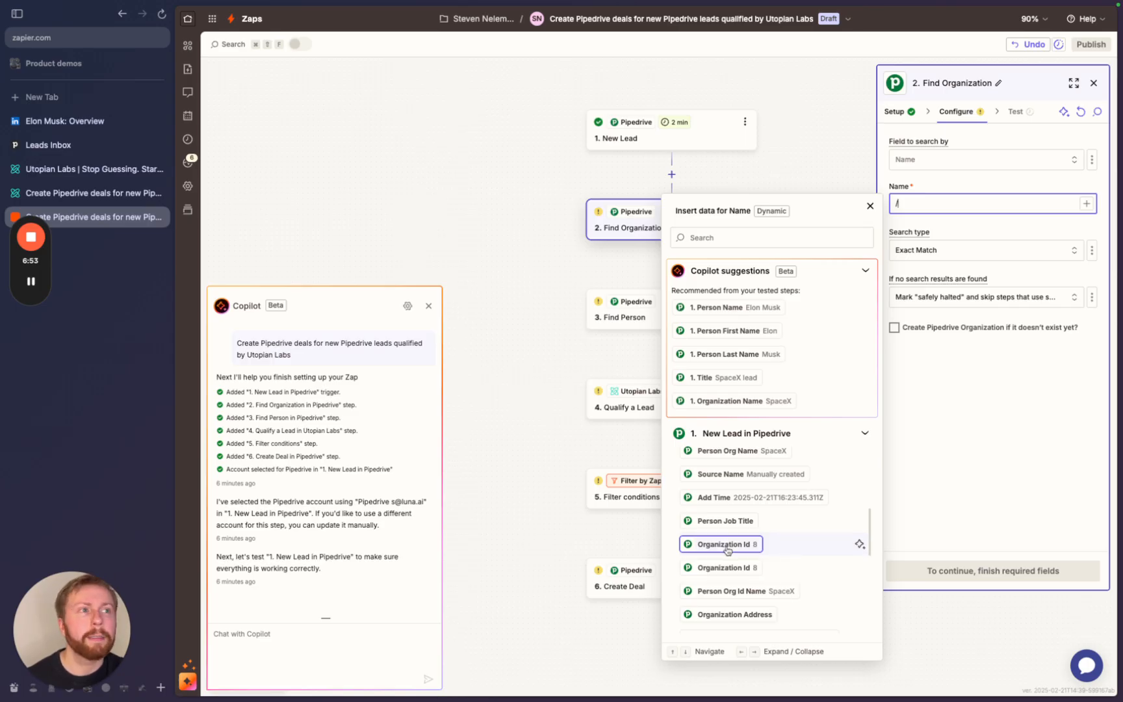
pyautogui.click(727, 551)
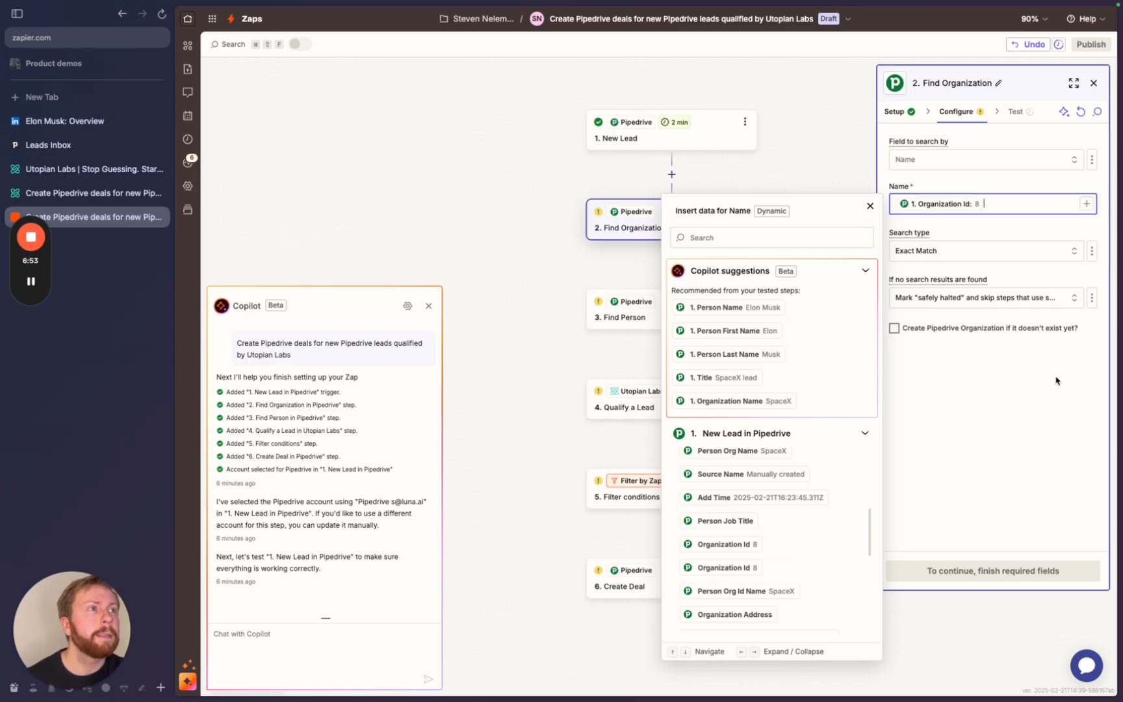
pyautogui.click(913, 162)
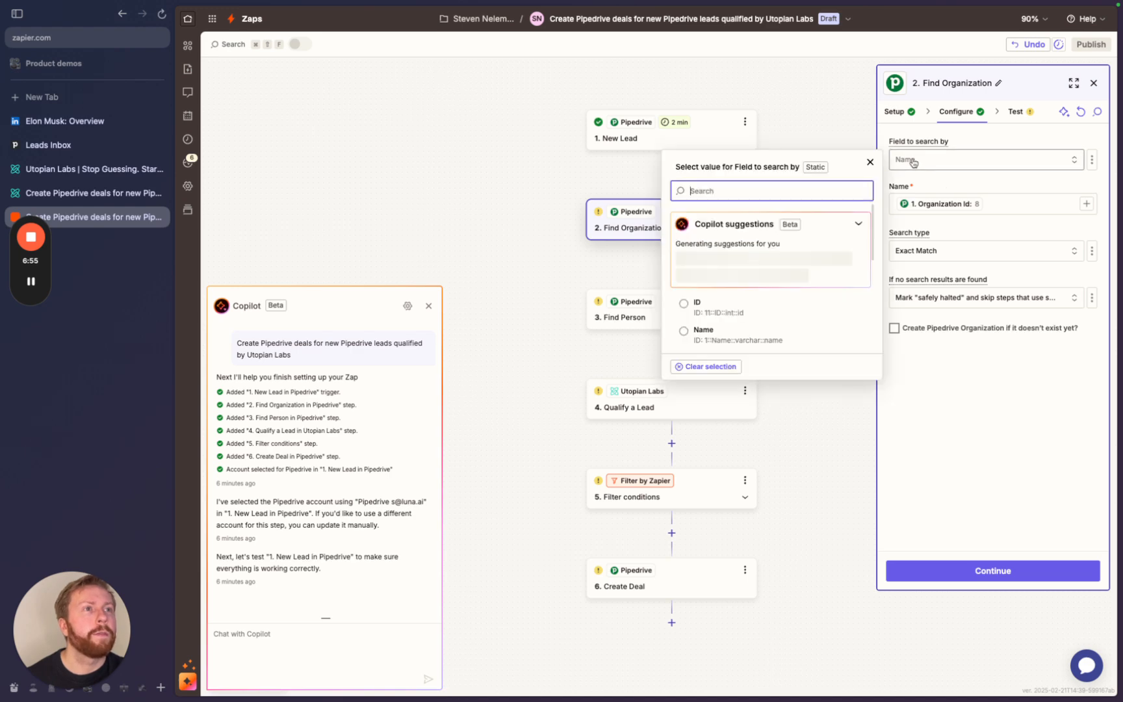
pyautogui.click(687, 309)
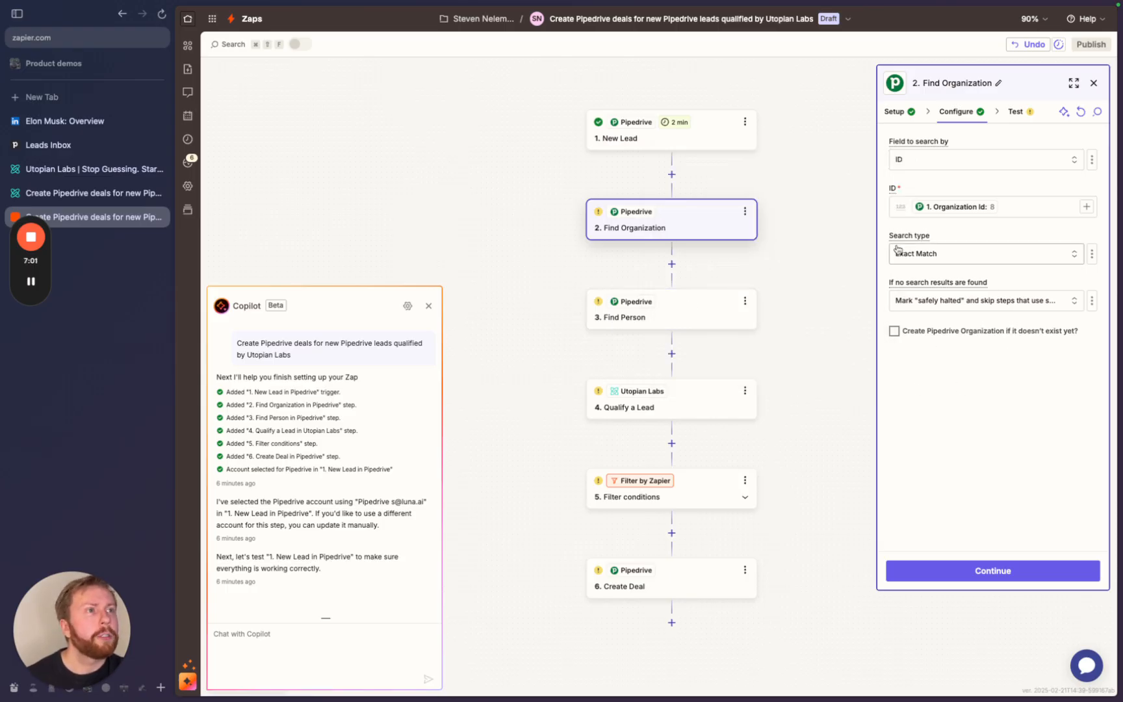
pyautogui.click(953, 577)
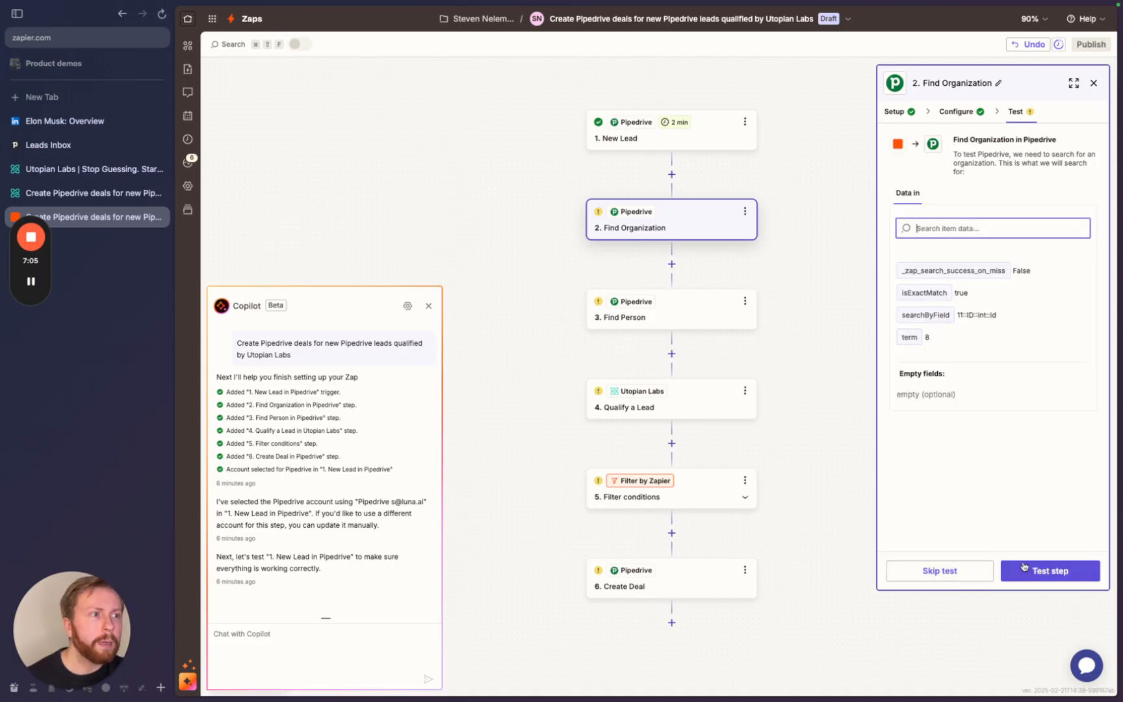
pyautogui.click(1023, 566)
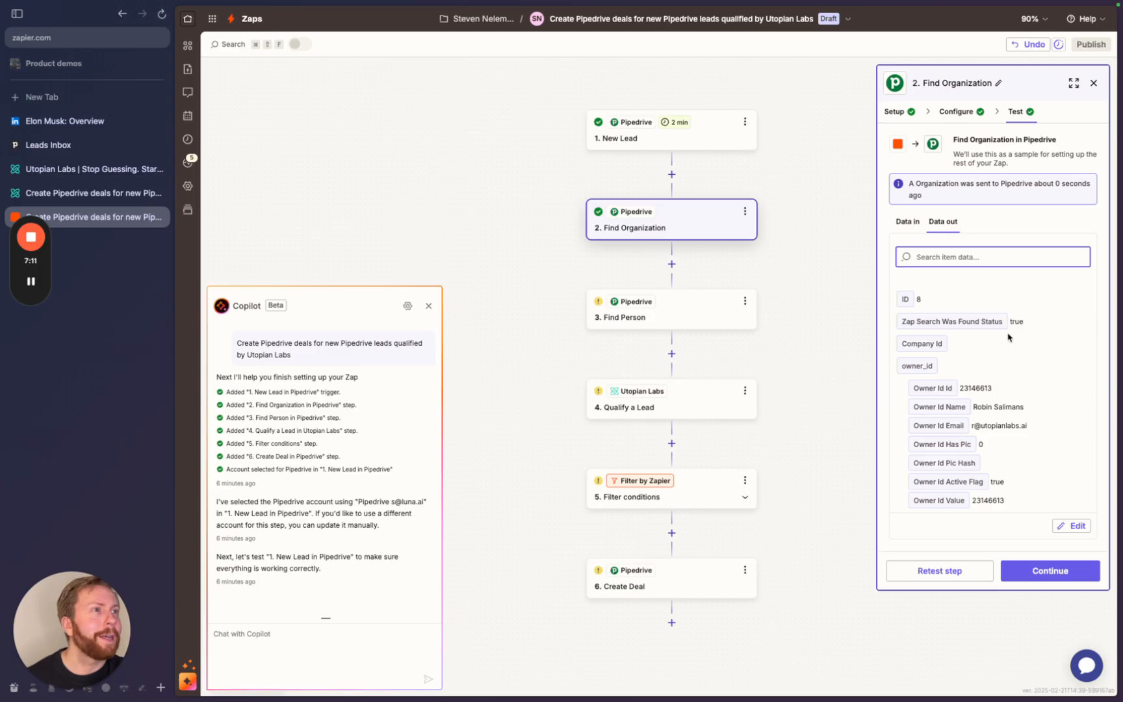
pyautogui.scroll(-10, 1016, 364)
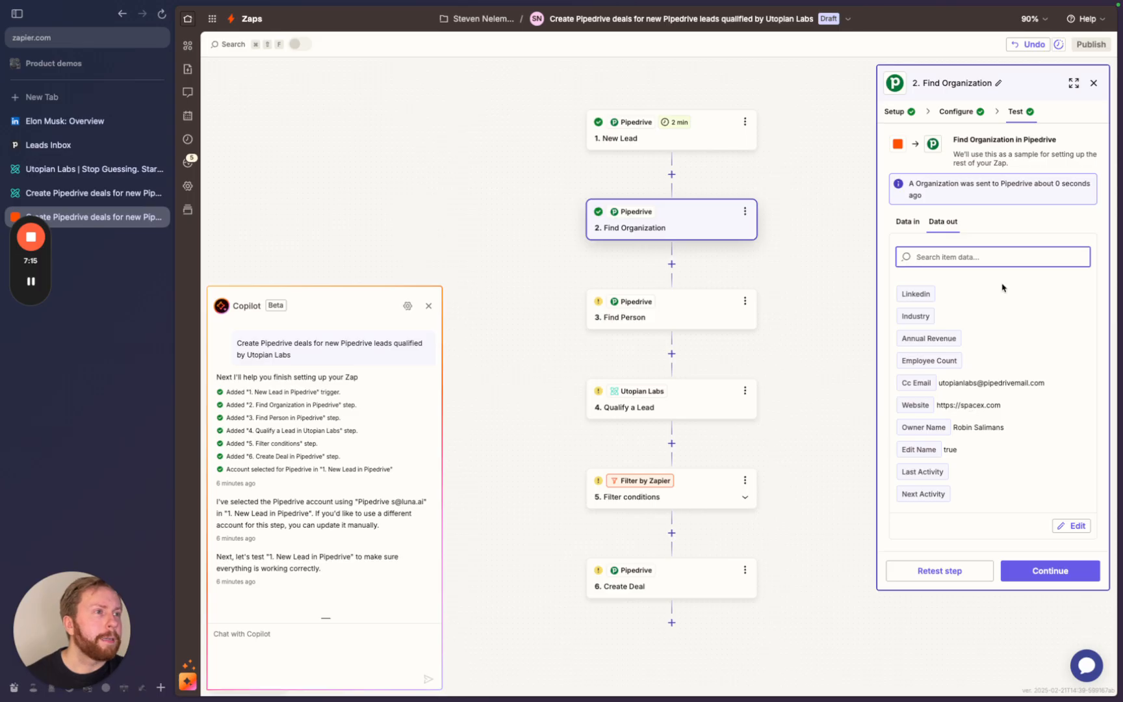
pyautogui.scroll(15, 1008, 287)
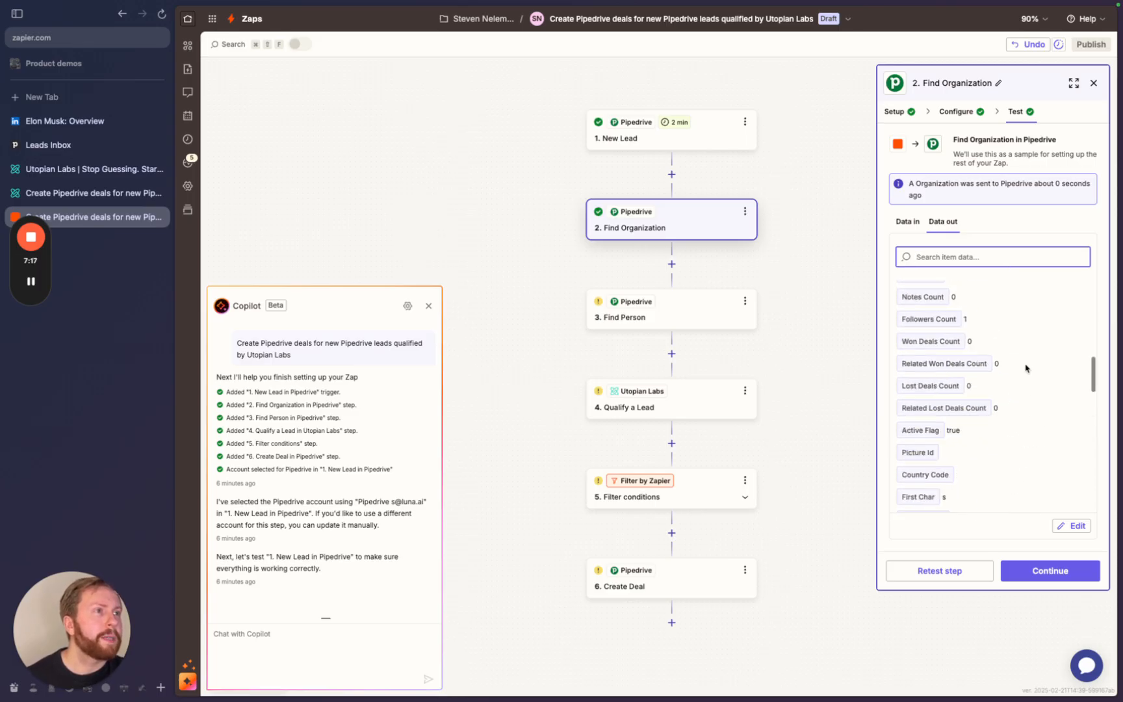
pyautogui.click(1046, 571)
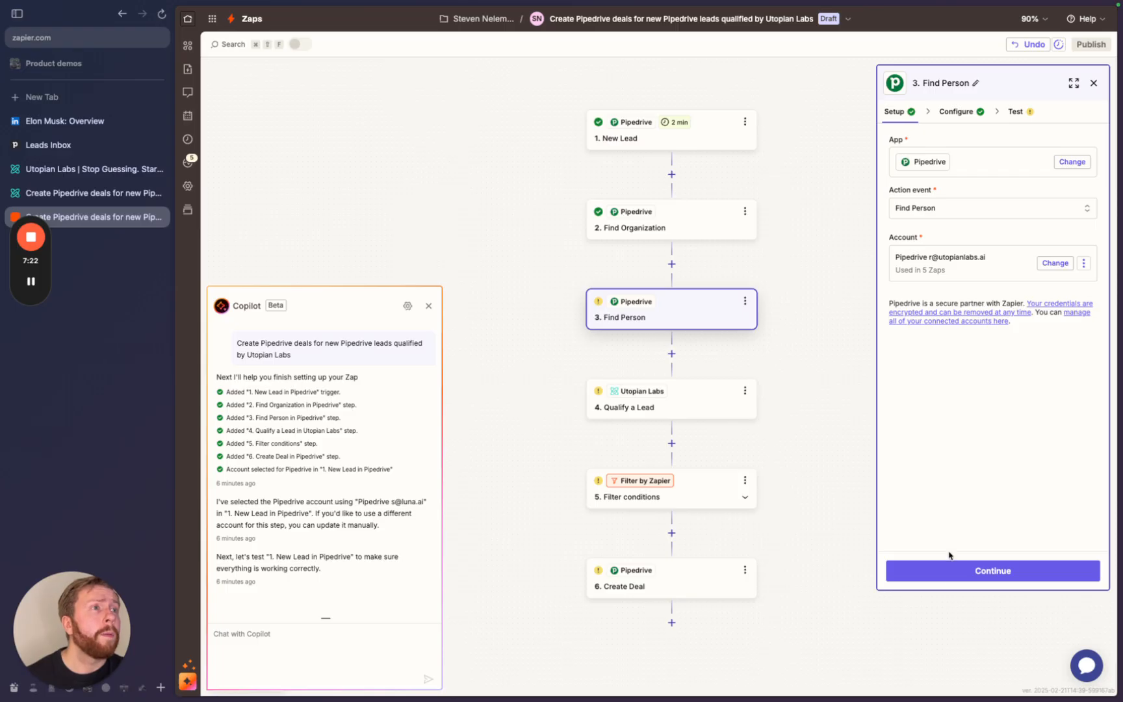
# - Remove extra fields, refresh them, and set Find Person to search by ID
pyautogui.click(949, 579)
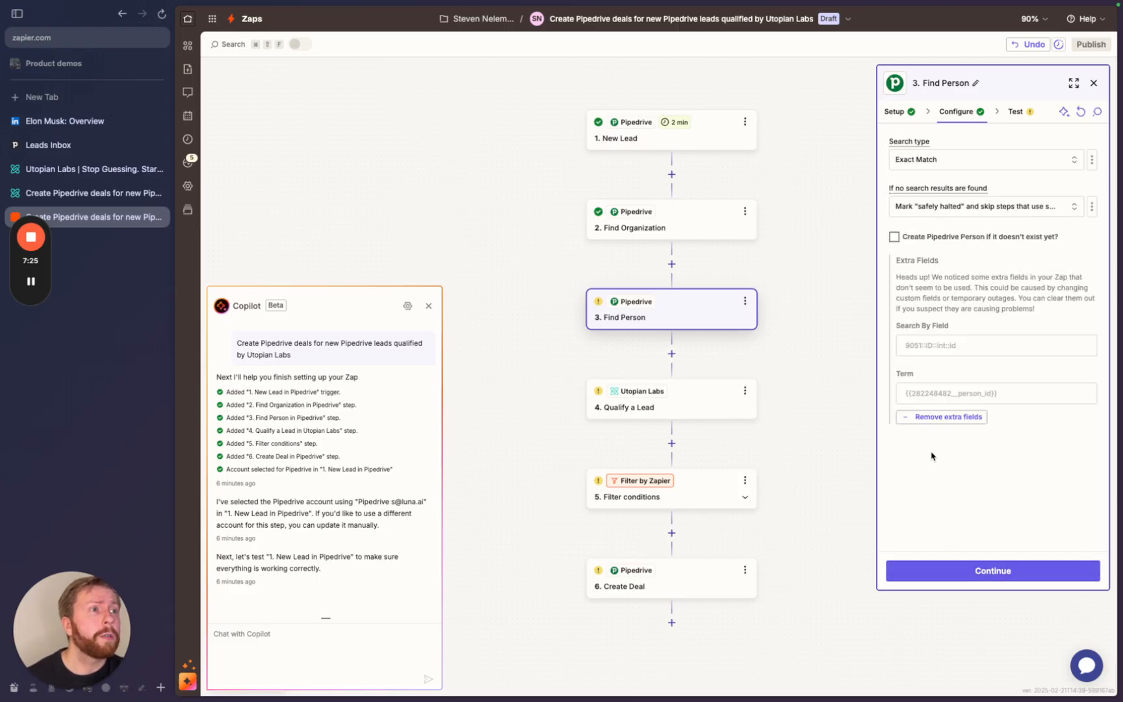
pyautogui.click(944, 419)
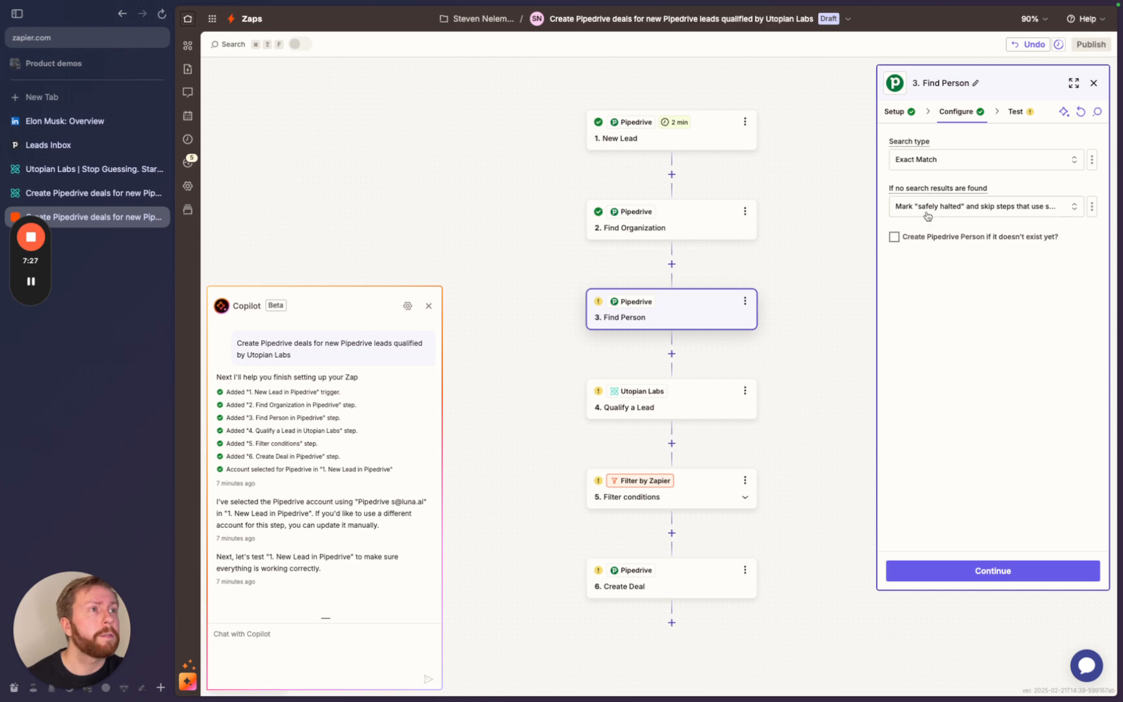
pyautogui.click(1081, 113)
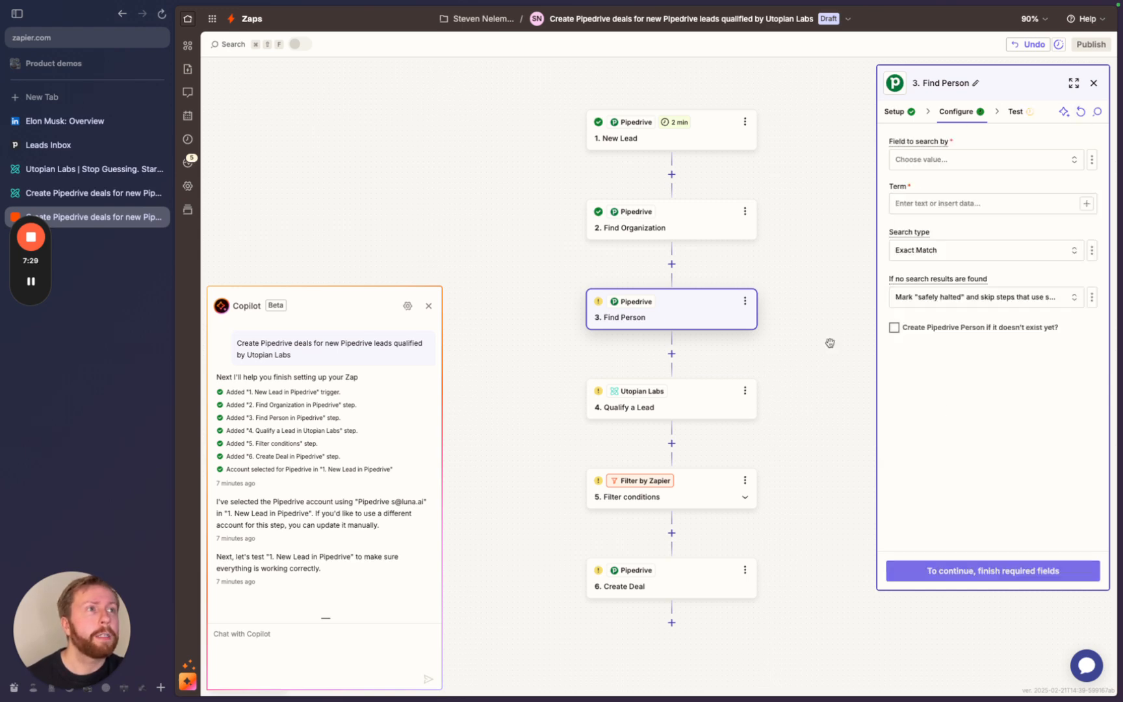
pyautogui.click(922, 167)
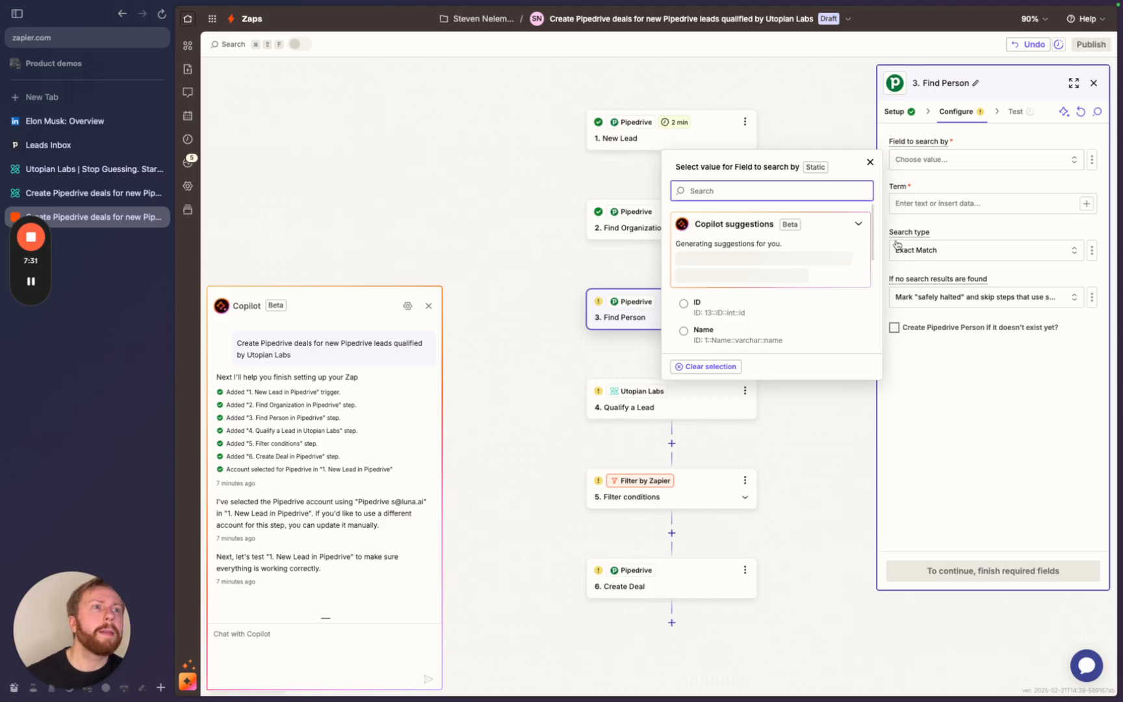
pyautogui.click(690, 310)
# - Map the New Lead trigger's Person Id (11) into the ID search value
pyautogui.click(968, 206)
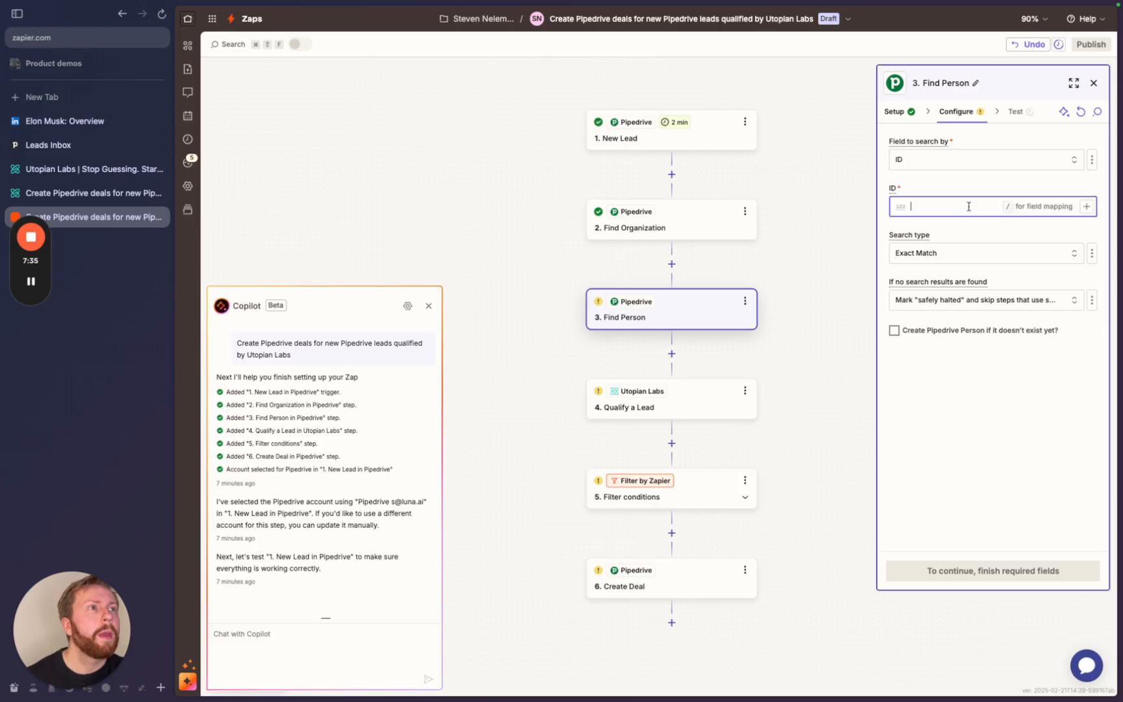
pyautogui.write('/')
pyautogui.click(800, 354)
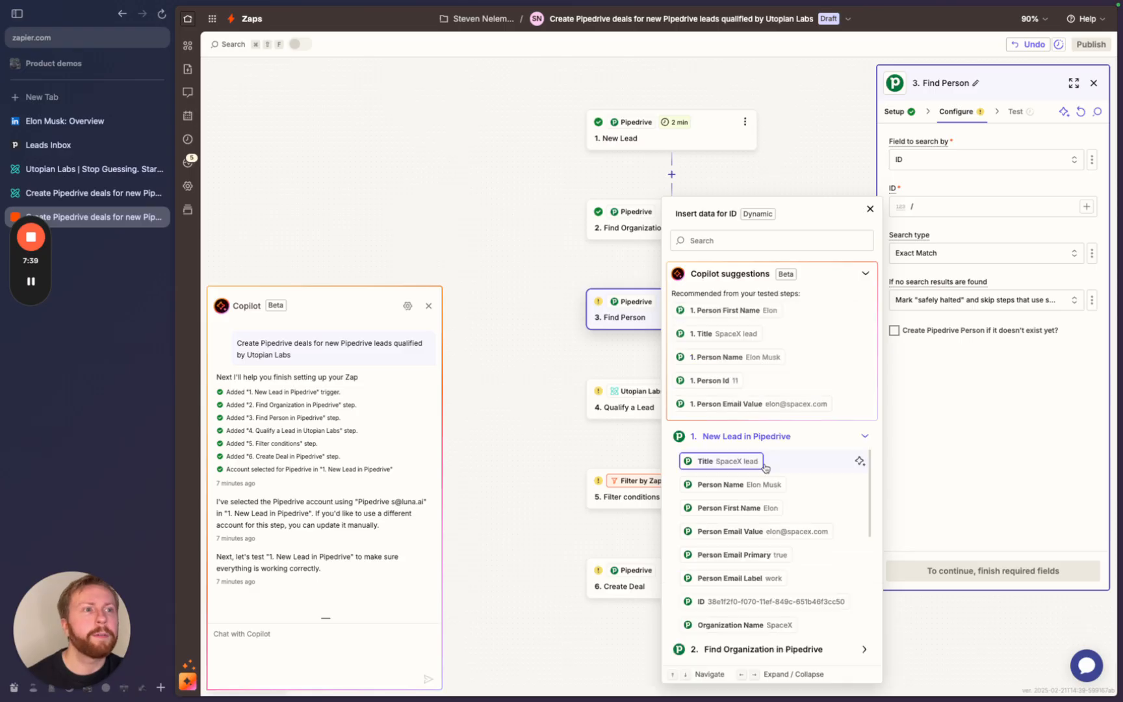
pyautogui.scroll(-1, 765, 468)
pyautogui.scroll(-3, 718, 543)
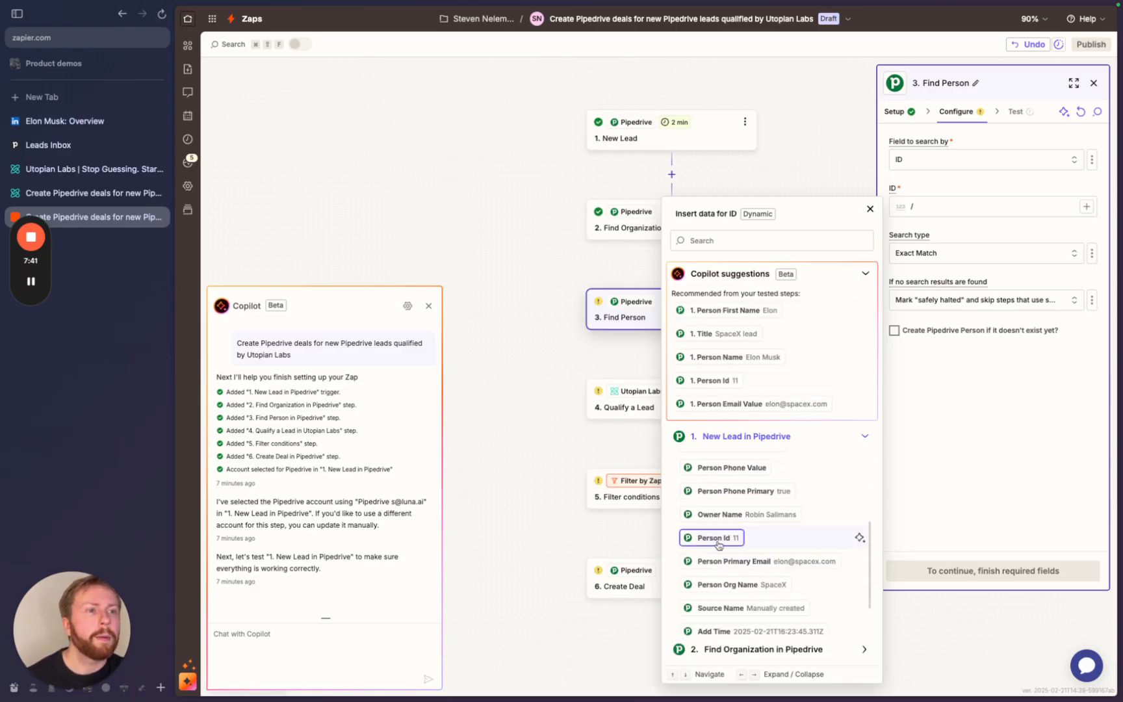
pyautogui.click(718, 538)
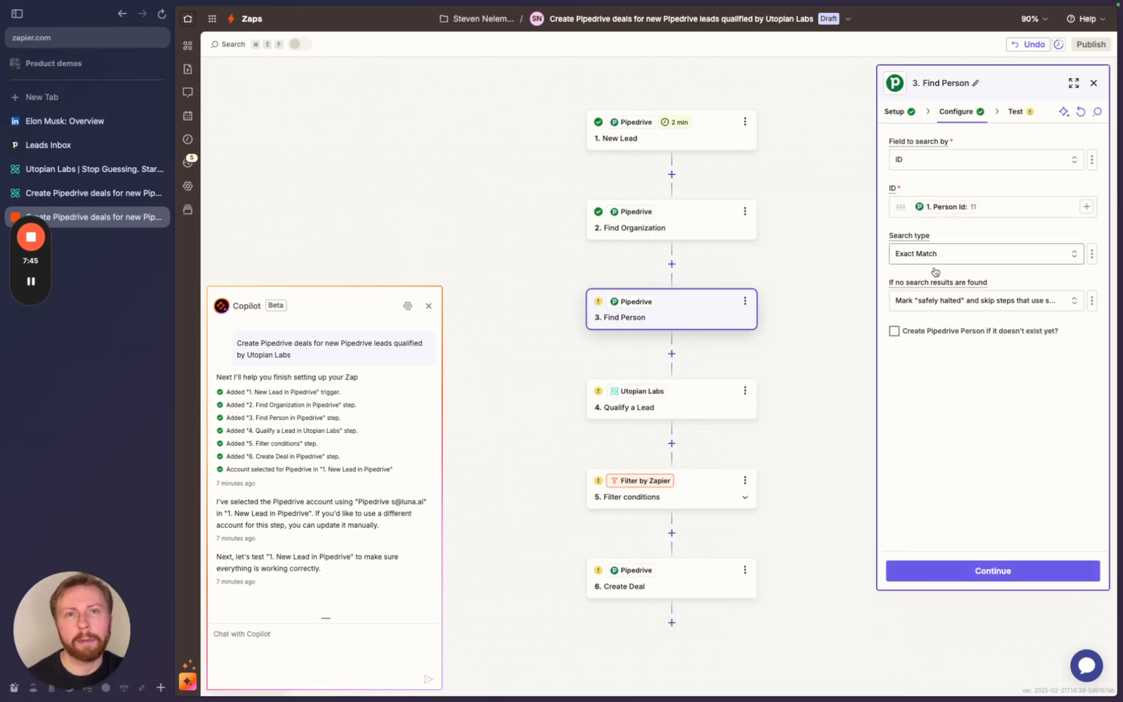
pyautogui.click(996, 574)
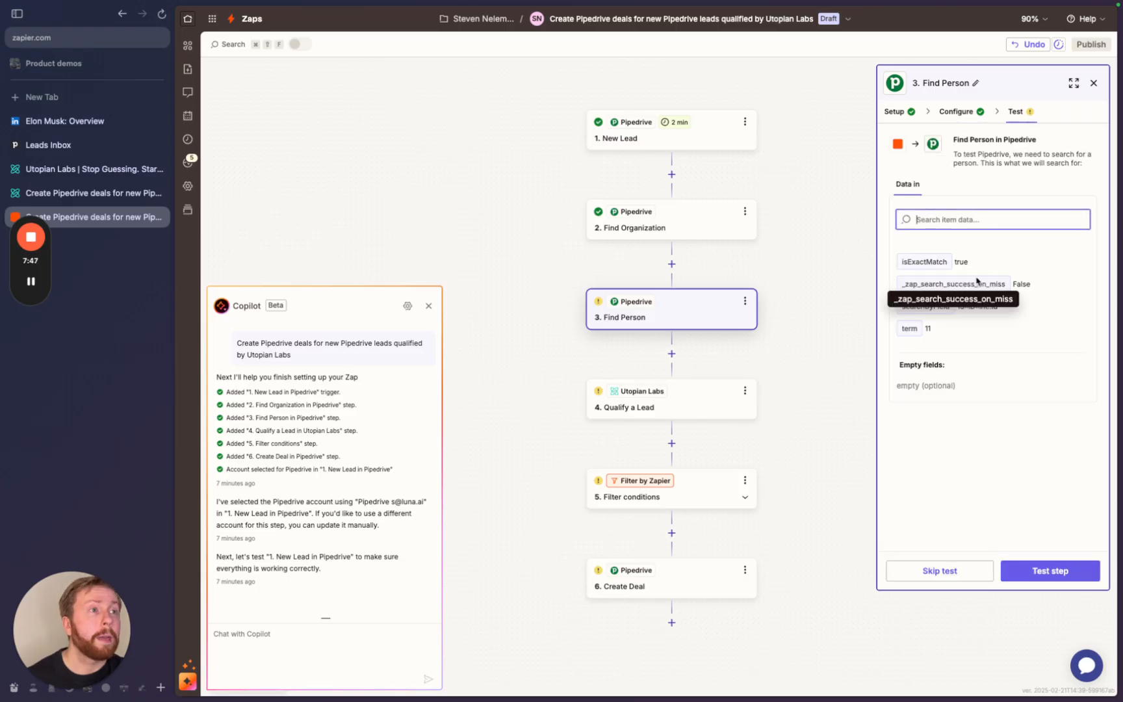
# - Test the Find Person search, review the returned contact, and proceed to Qualify a Lead
pyautogui.click(1051, 572)
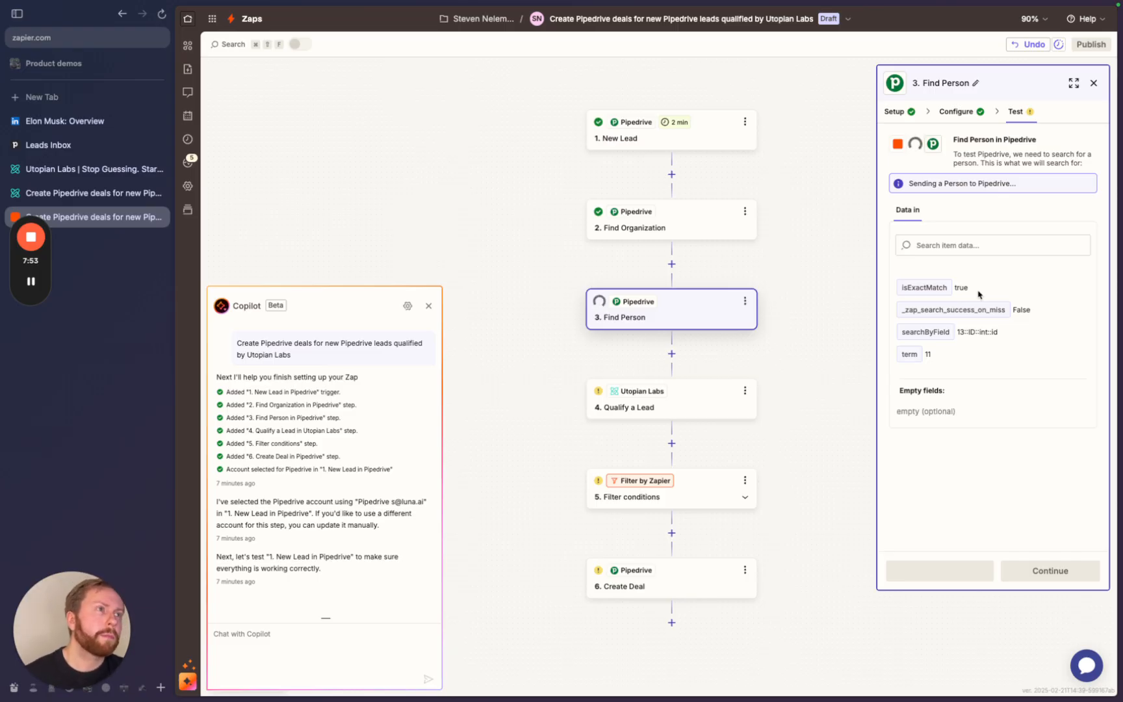
pyautogui.scroll(-5, 988, 373)
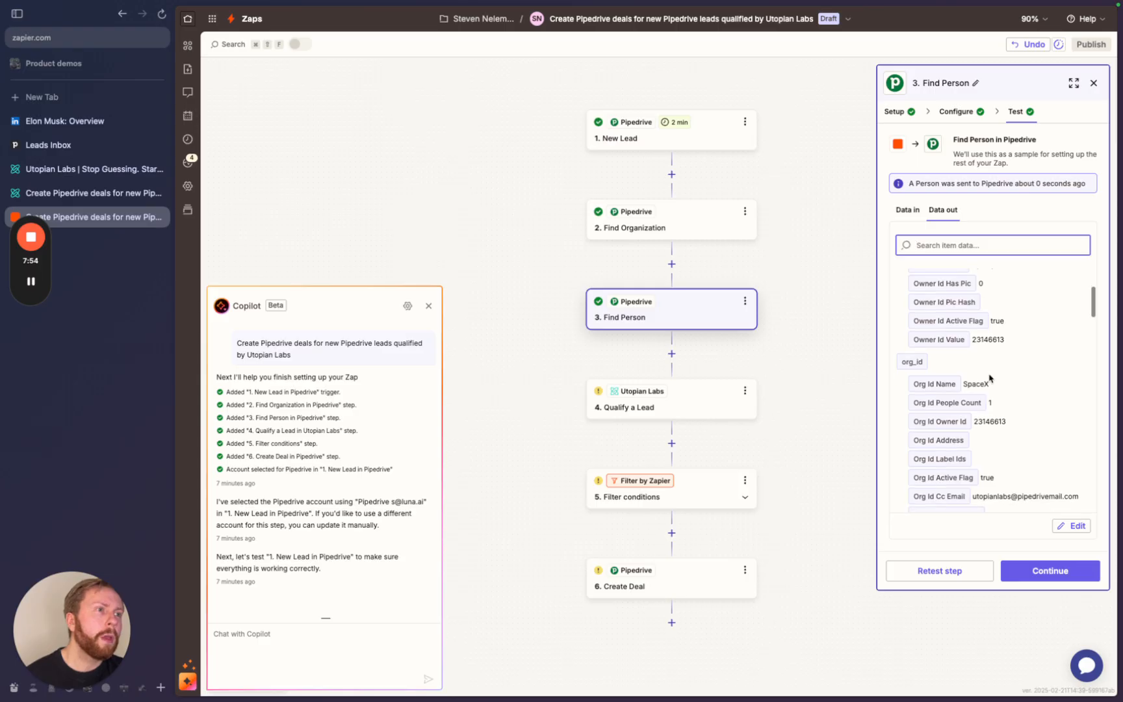
pyautogui.scroll(-5, 989, 378)
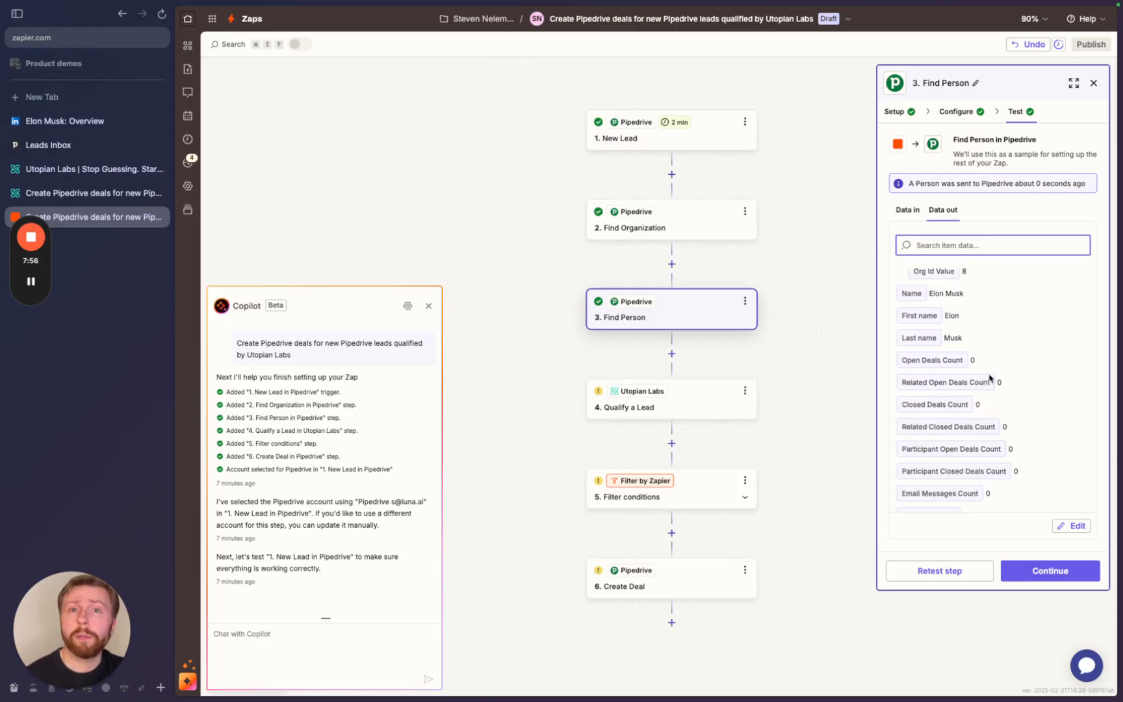
pyautogui.click(1043, 572)
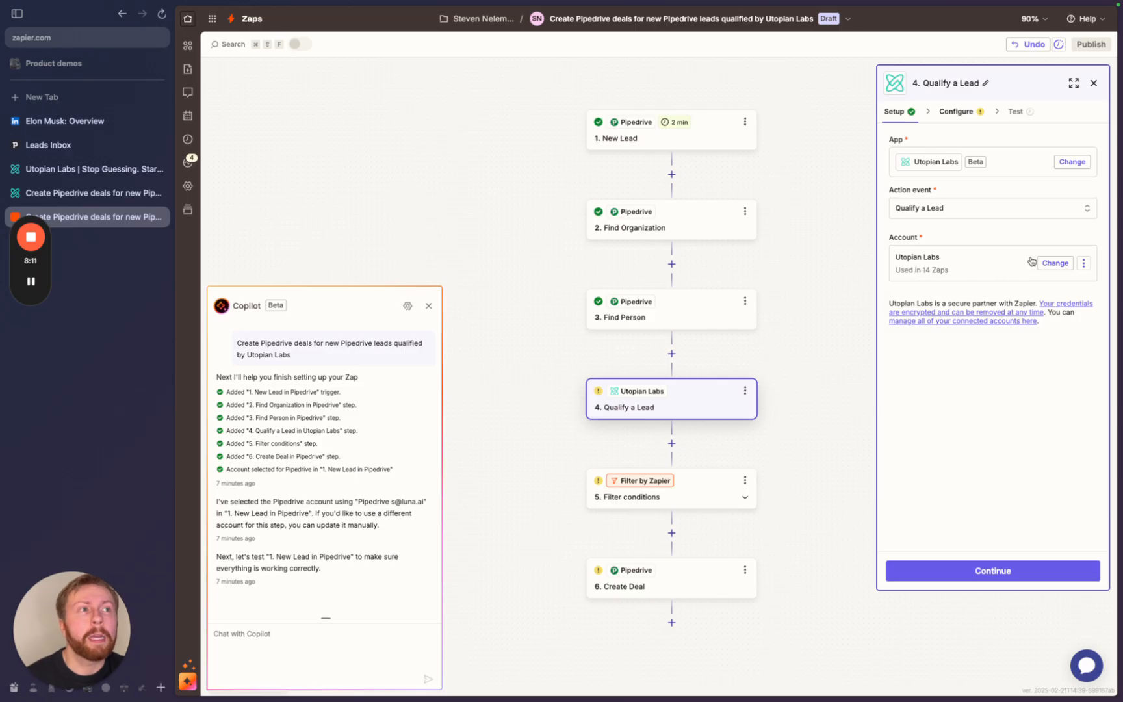
# - Start connecting a new Utopian Labs account and view the Utopian Labs website
pyautogui.click(1054, 263)
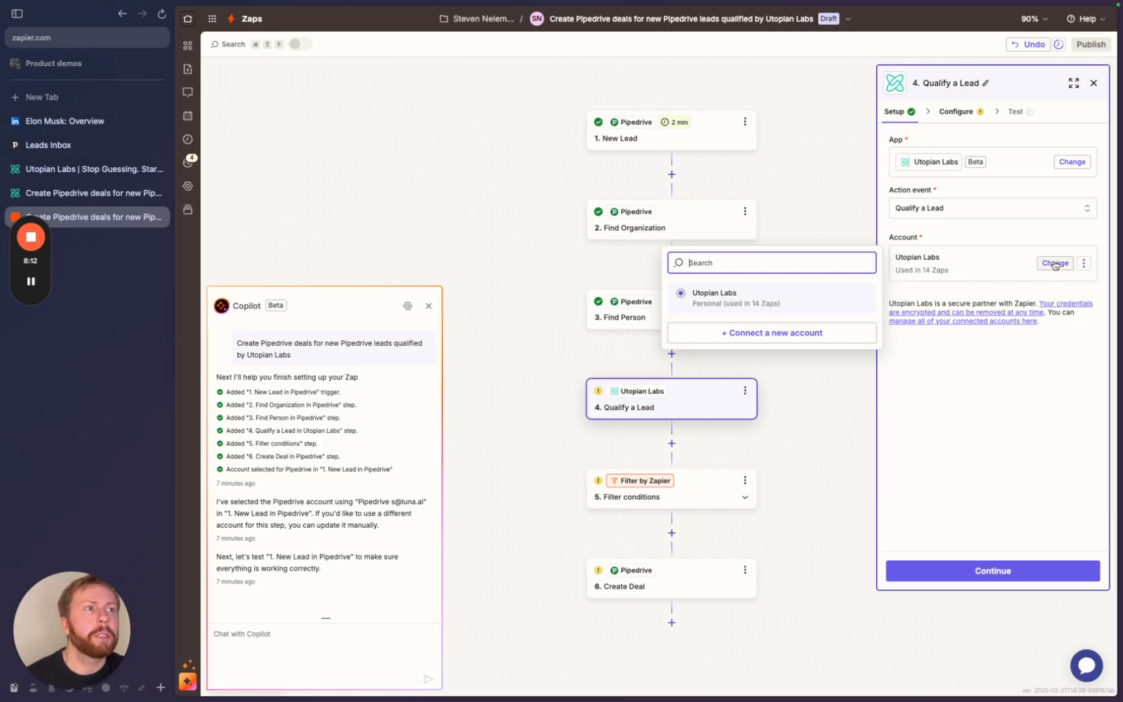
pyautogui.click(732, 339)
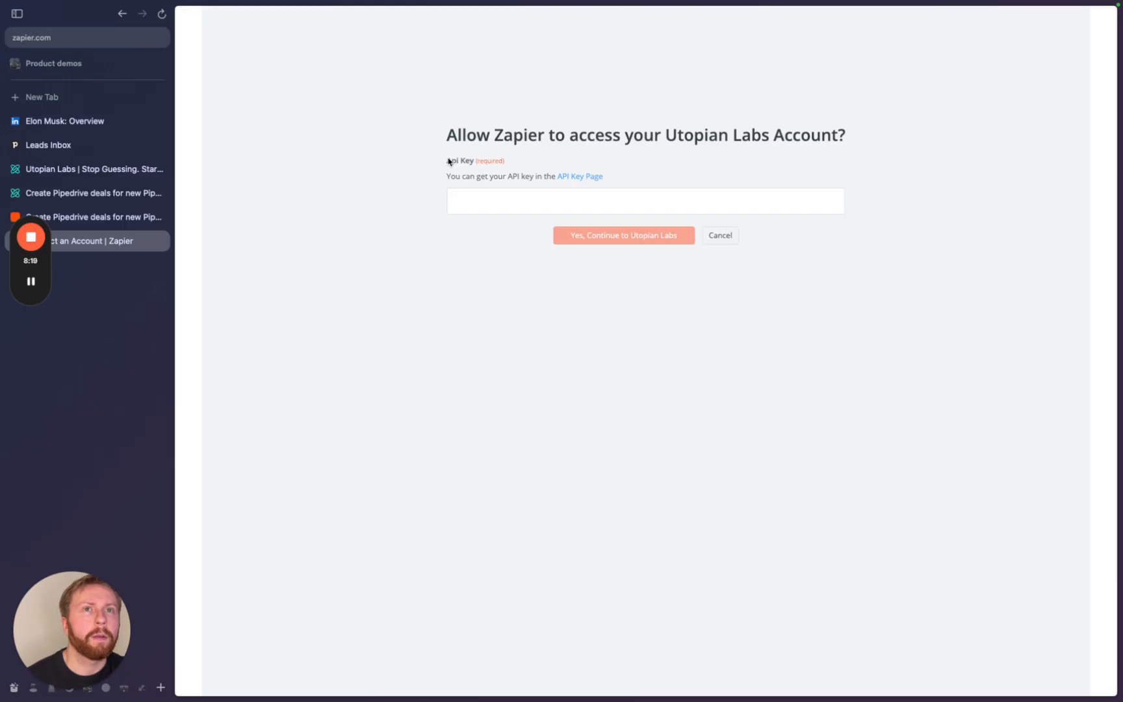
pyautogui.click(56, 169)
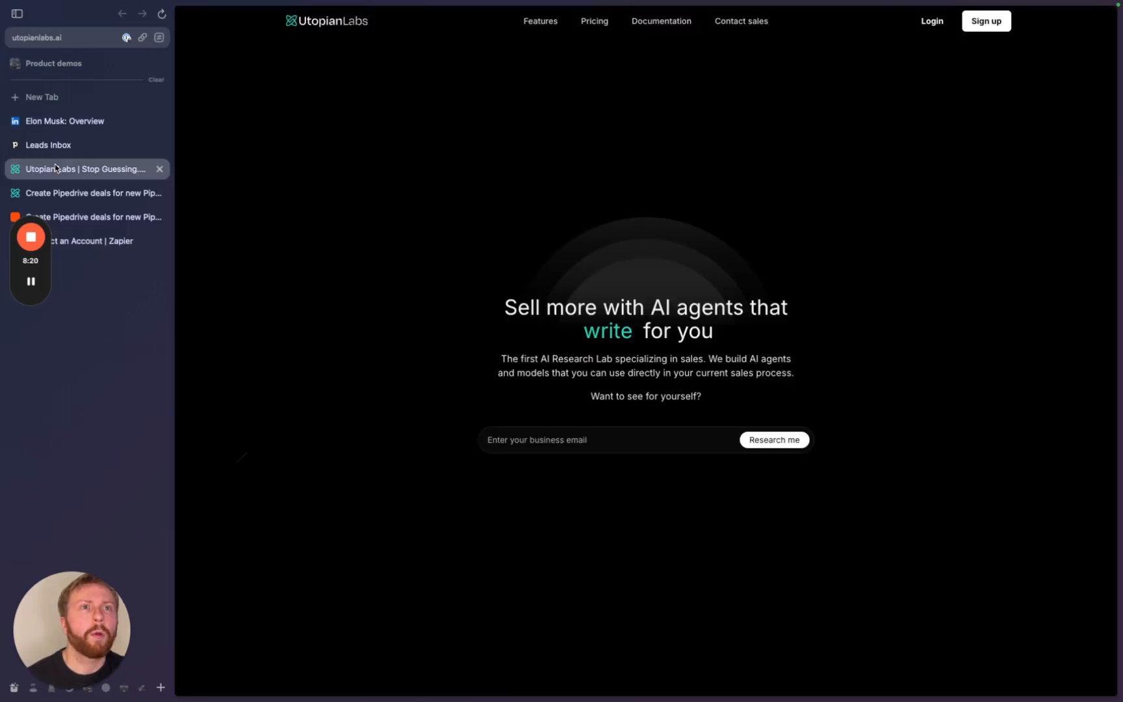
# - Look over the Utopian Labs template page, then return to the Zap editor
pyautogui.click(77, 193)
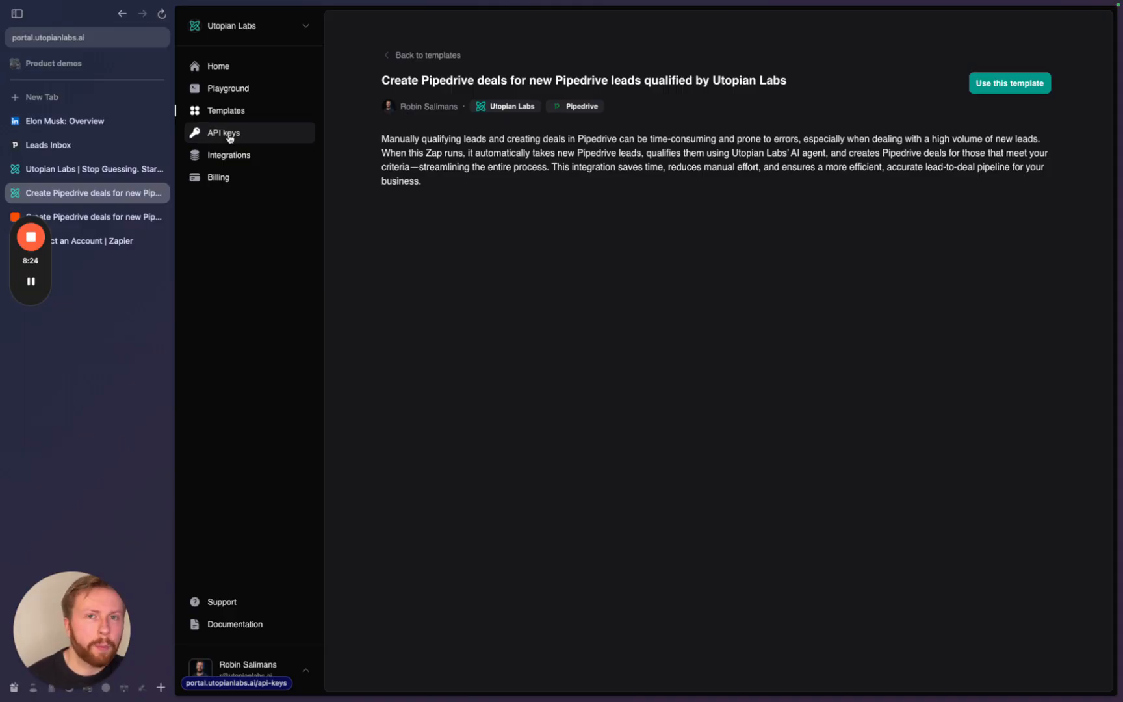
pyautogui.click(94, 217)
pyautogui.click(98, 240)
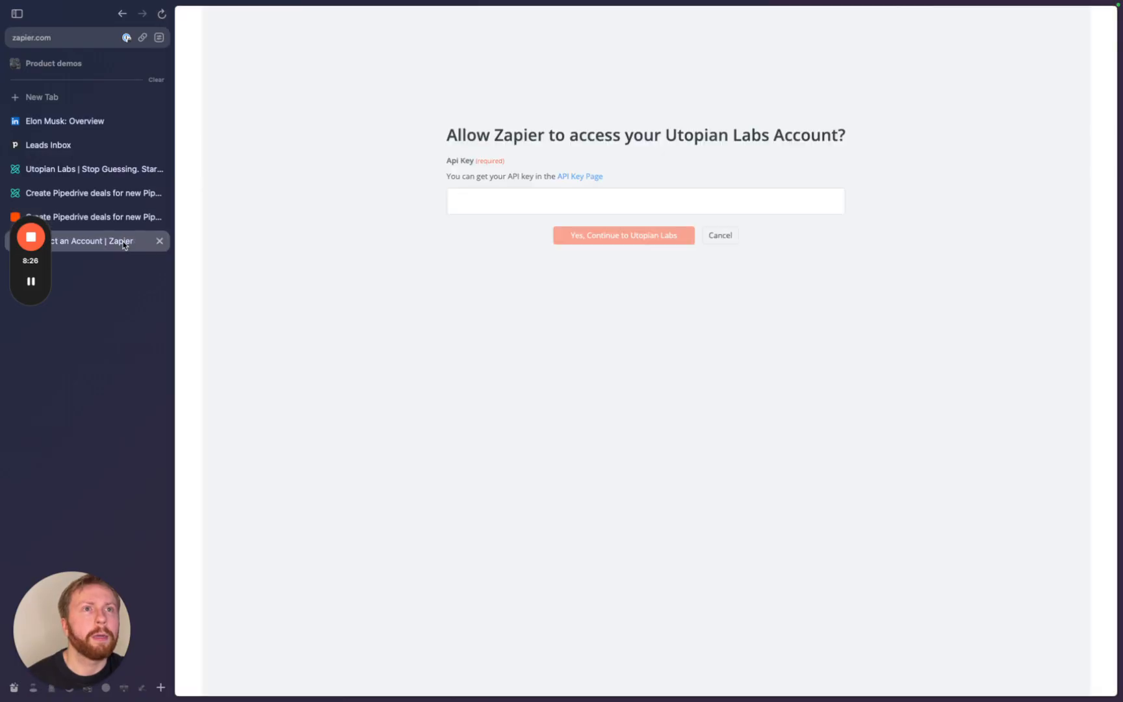
pyautogui.click(128, 194)
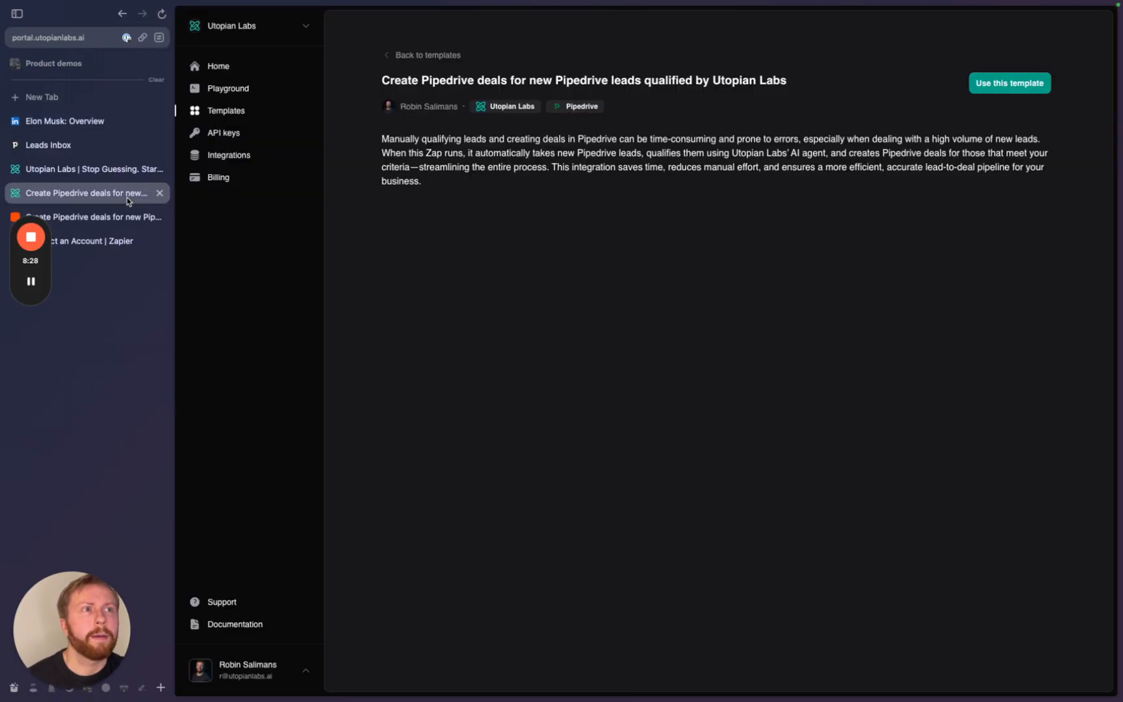
pyautogui.click(123, 219)
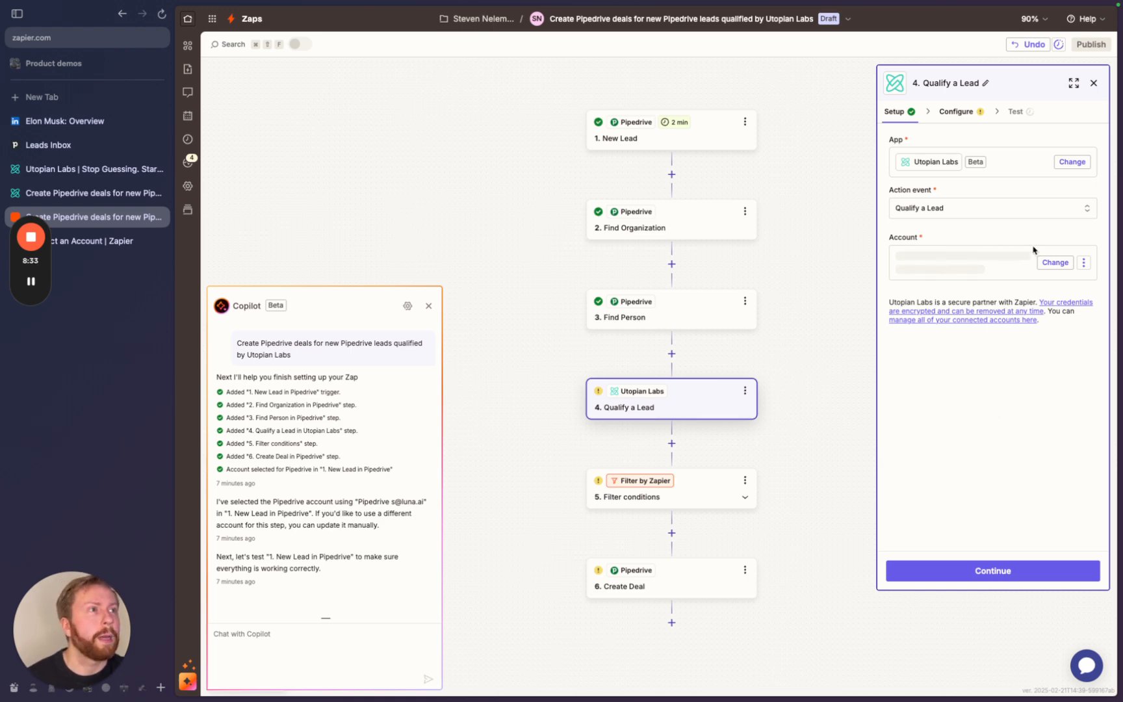
# - Use the existing Utopian Labs account and bring up Qualify a Lead's configuration fields
pyautogui.click(1056, 263)
pyautogui.click(817, 290)
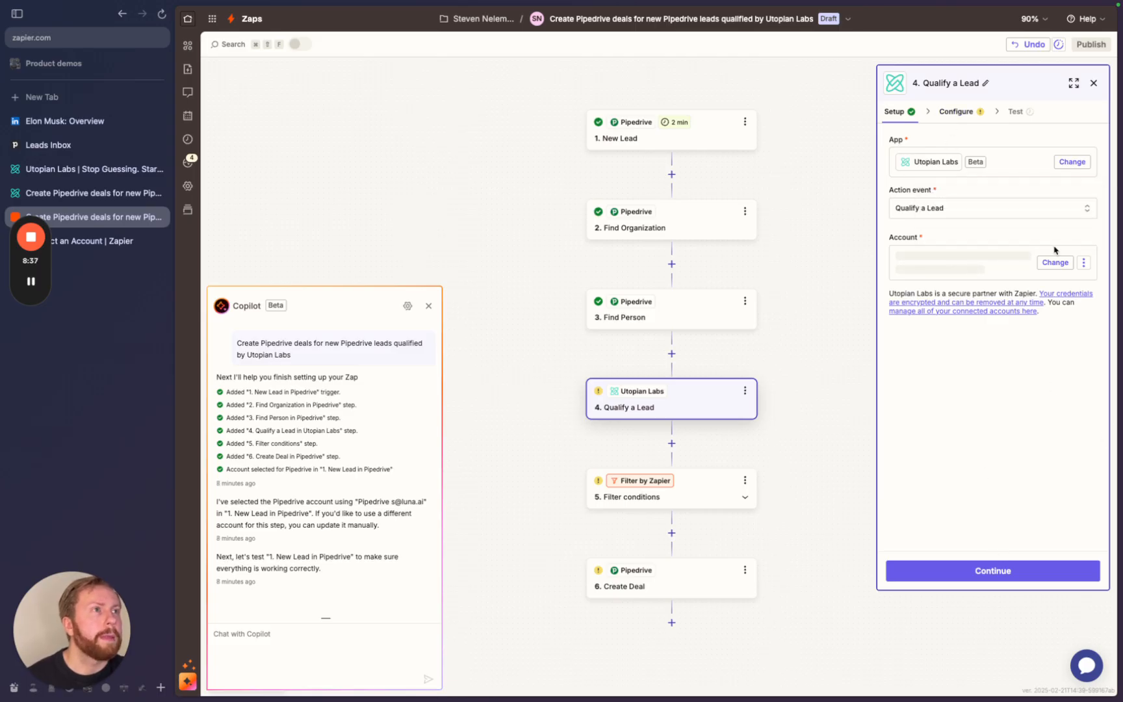
pyautogui.click(954, 571)
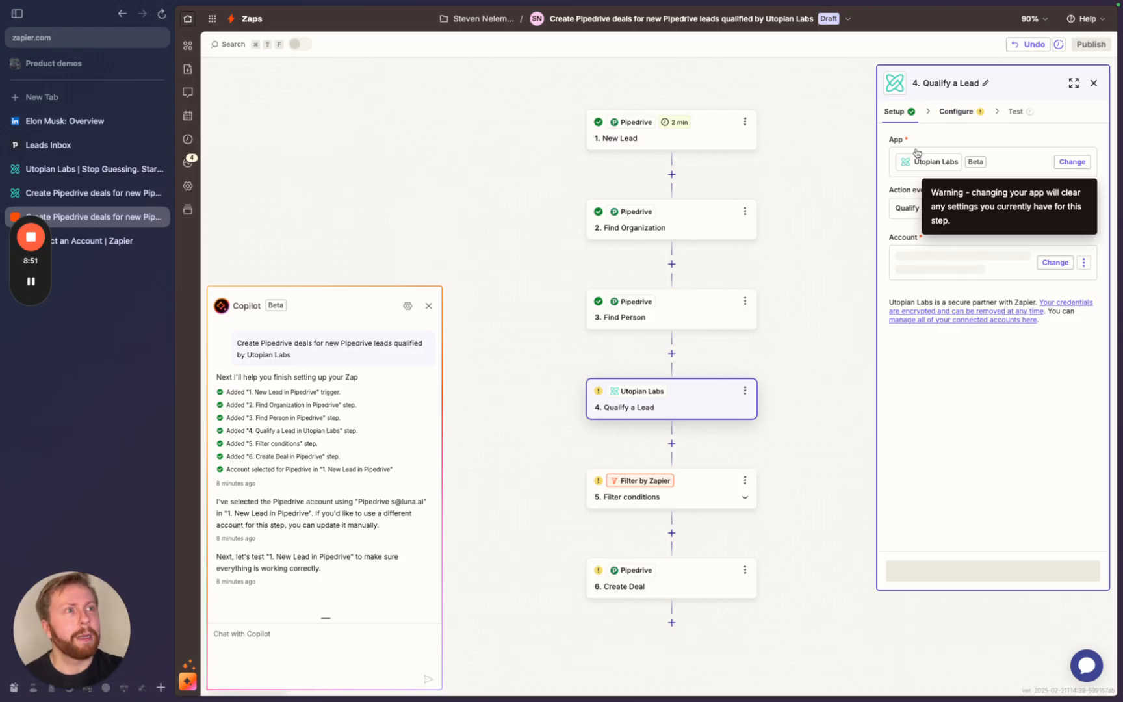
pyautogui.click(955, 112)
pyautogui.click(900, 112)
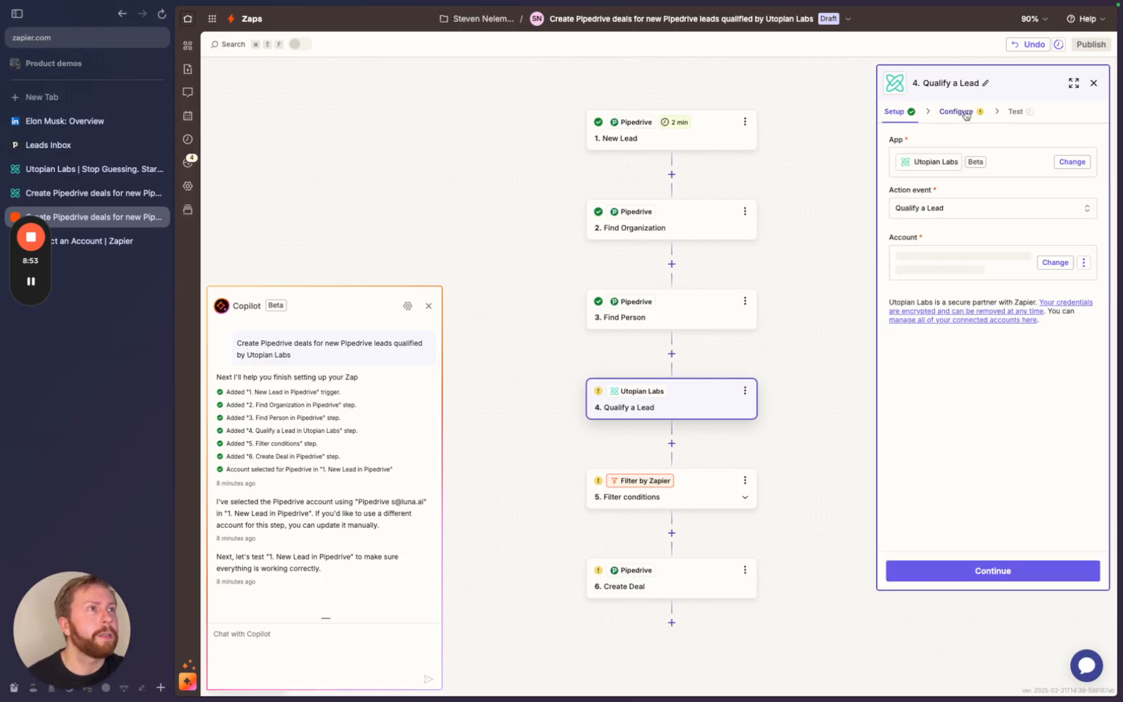
pyautogui.click(965, 112)
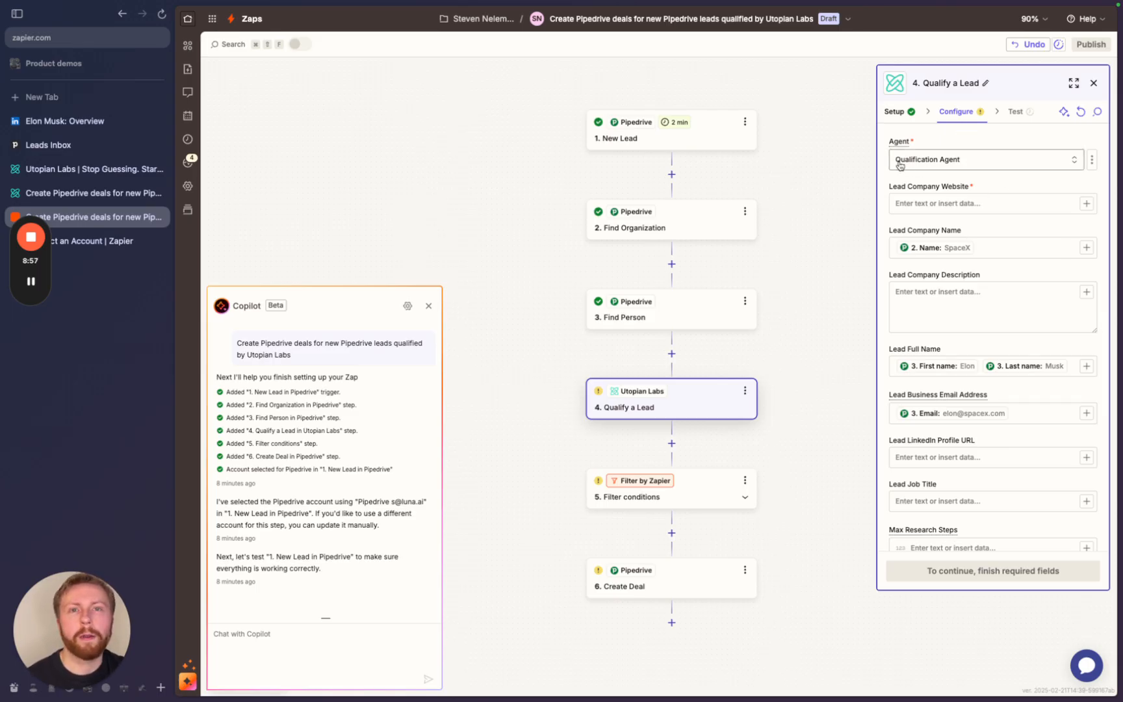
# - List the agents available: Qualification Agent and Qualification Agent Light
pyautogui.click(941, 162)
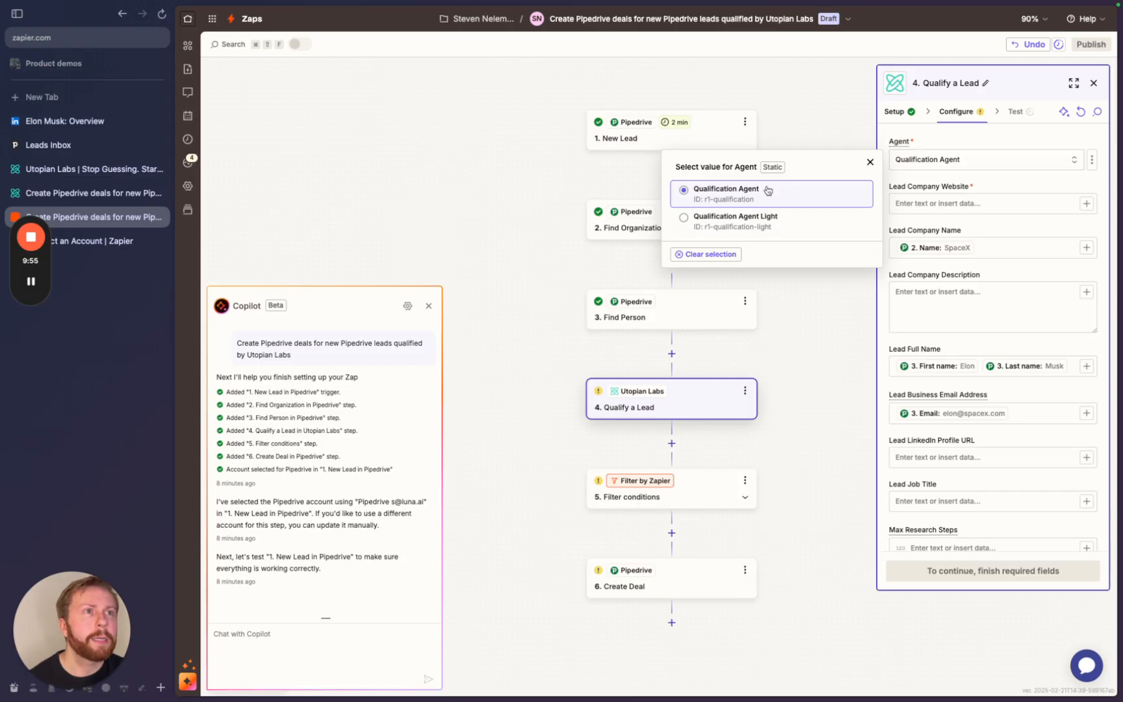
pyautogui.click(1019, 184)
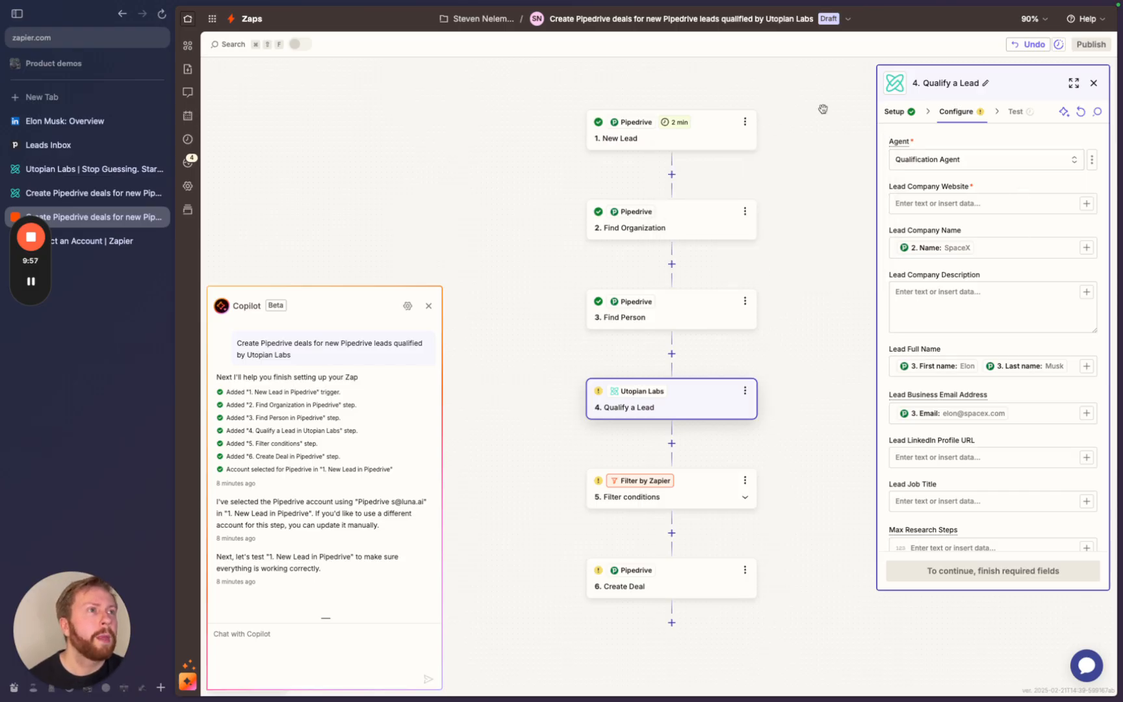
pyautogui.scroll(-3, 954, 414)
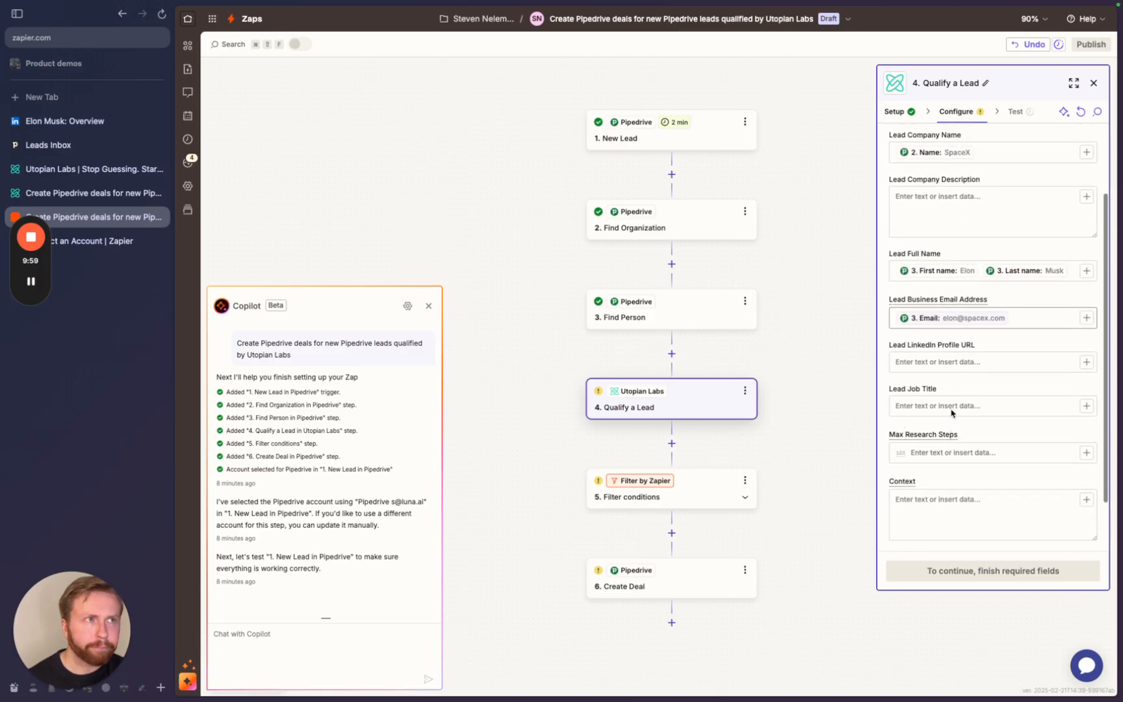
pyautogui.scroll(3, 953, 414)
pyautogui.click(894, 207)
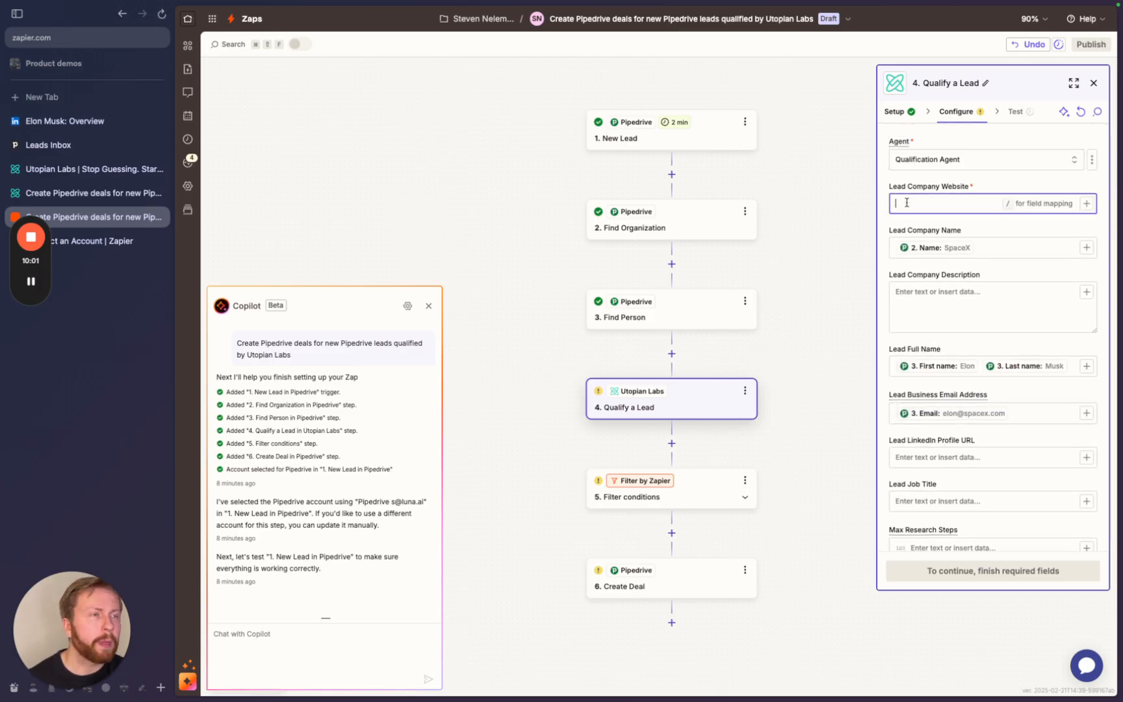
pyautogui.write('/')
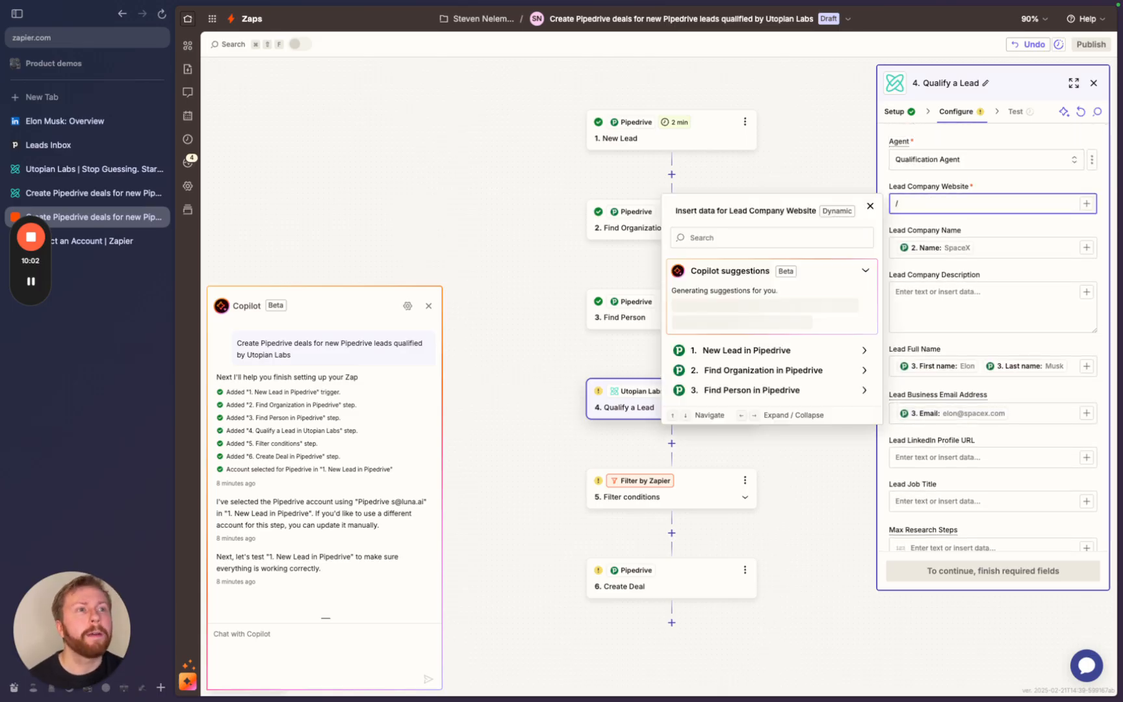
pyautogui.click(785, 370)
pyautogui.scroll(-5, 744, 527)
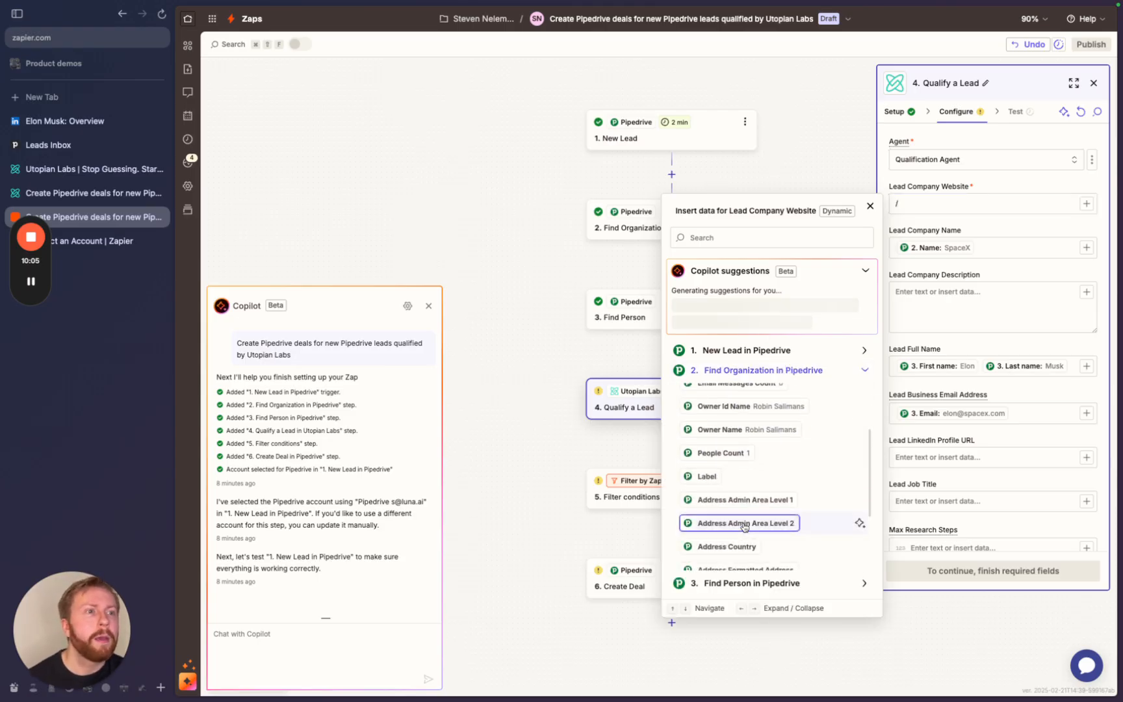
pyautogui.scroll(-10, 744, 527)
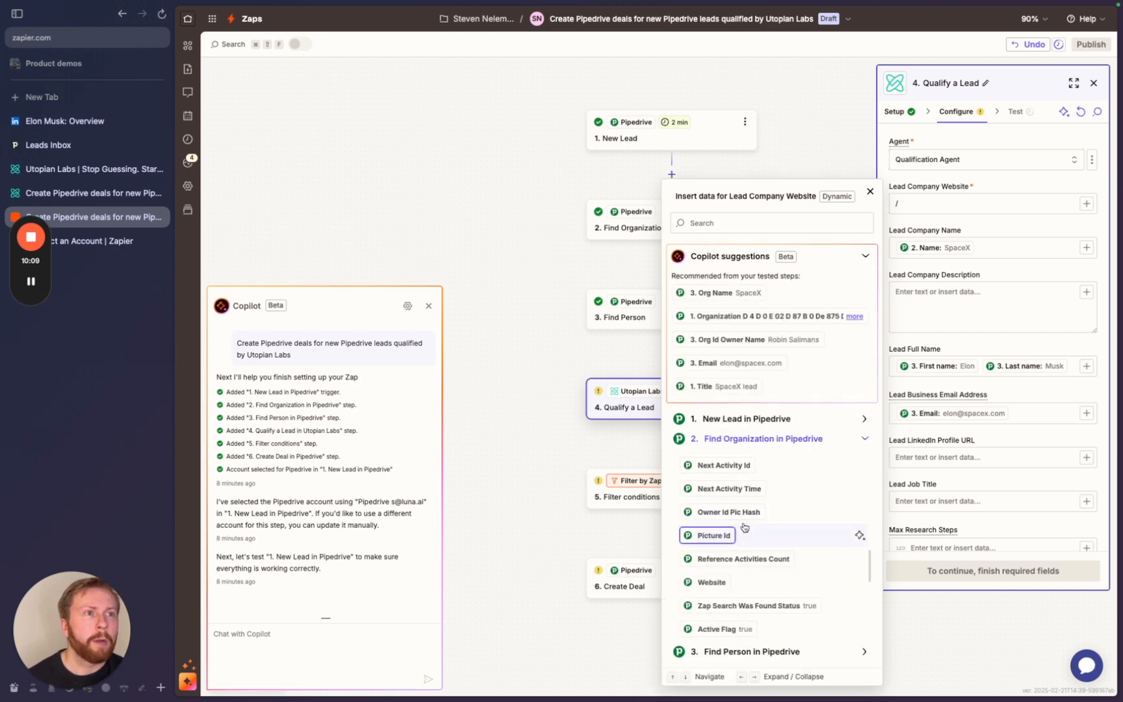
pyautogui.scroll(-2, 744, 527)
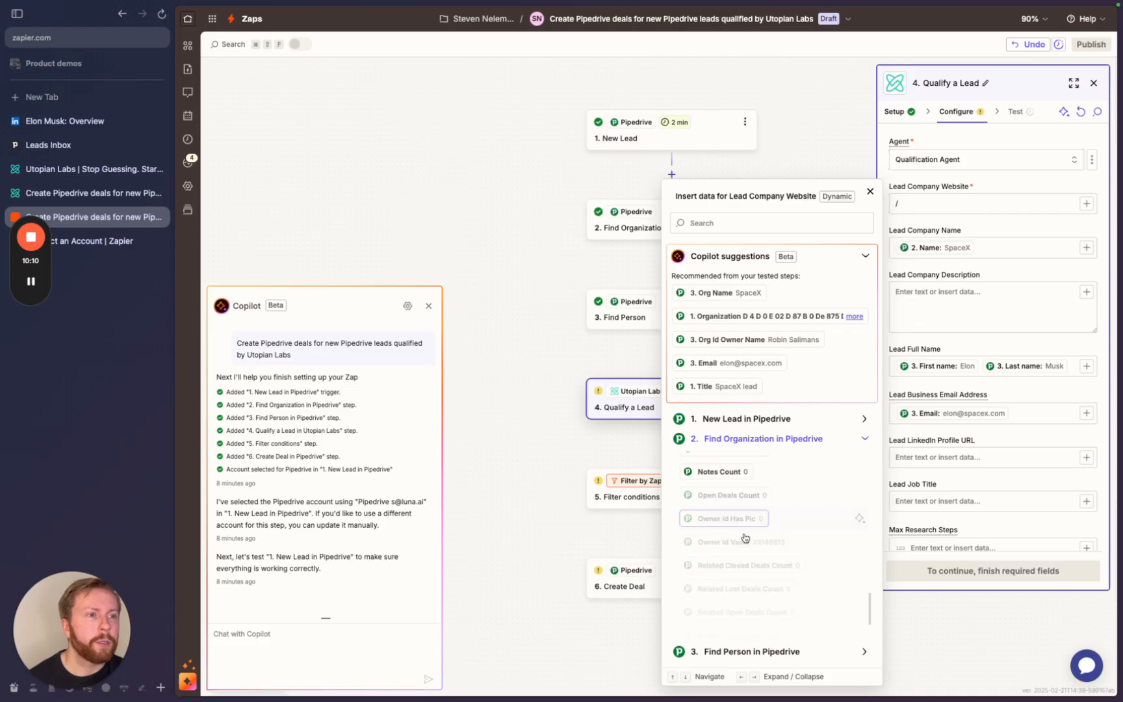
pyautogui.scroll(-5, 745, 536)
pyautogui.write('websit')
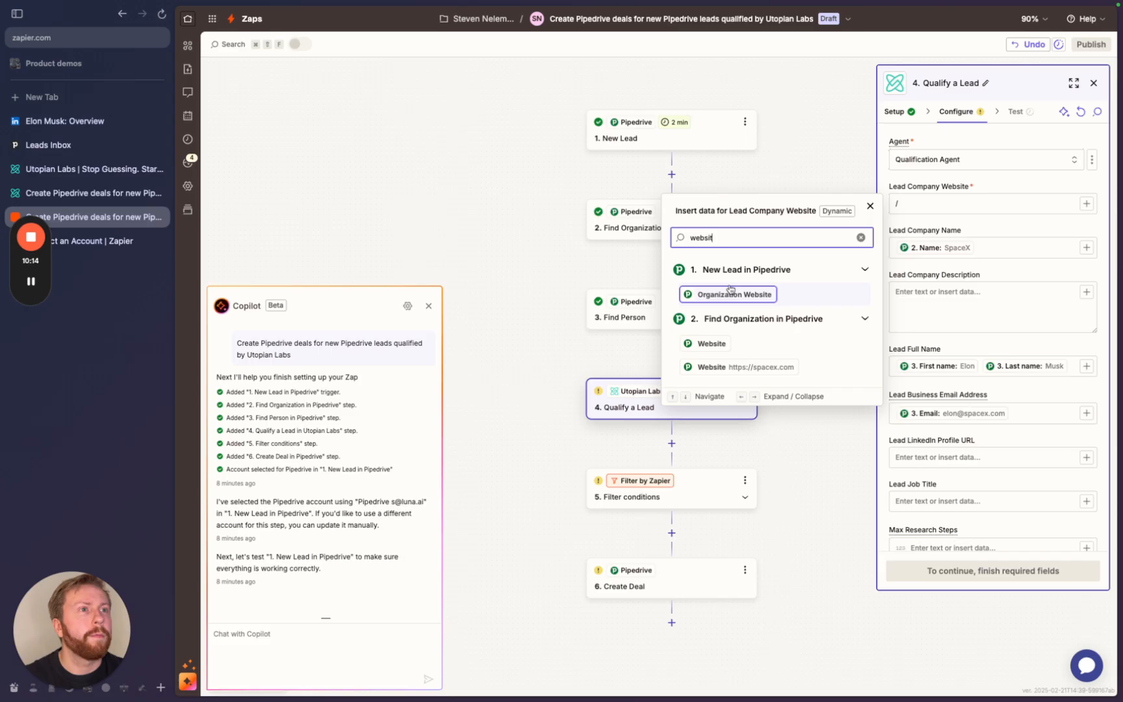
pyautogui.click(728, 369)
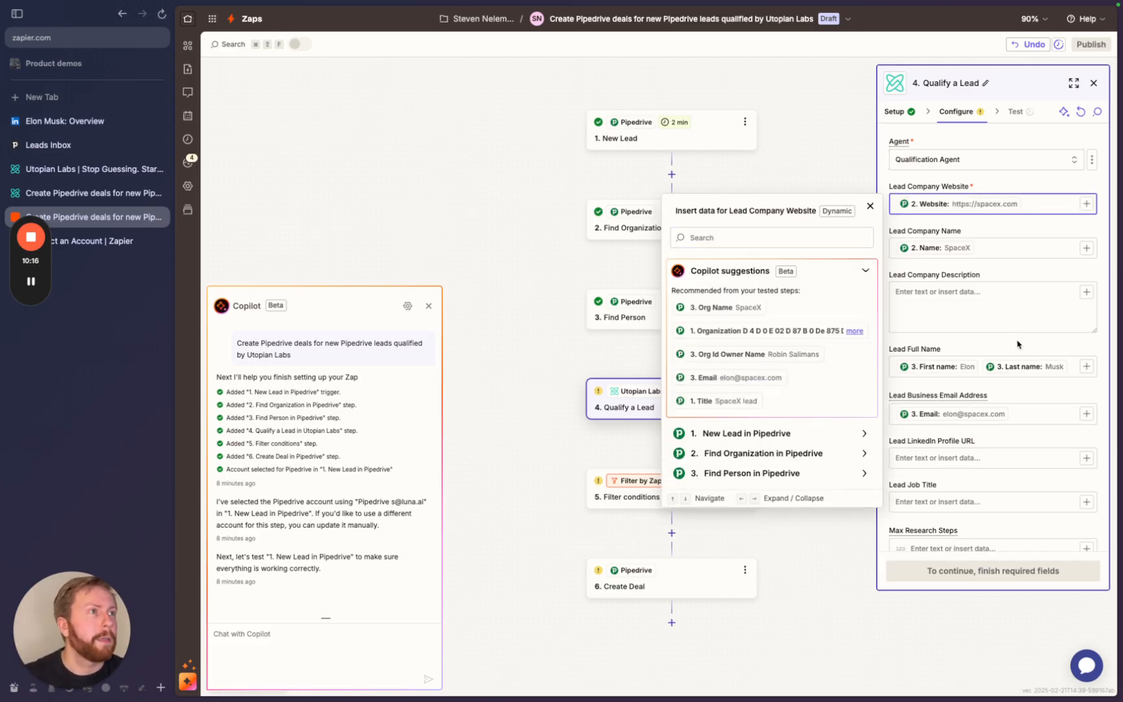
pyautogui.click(993, 312)
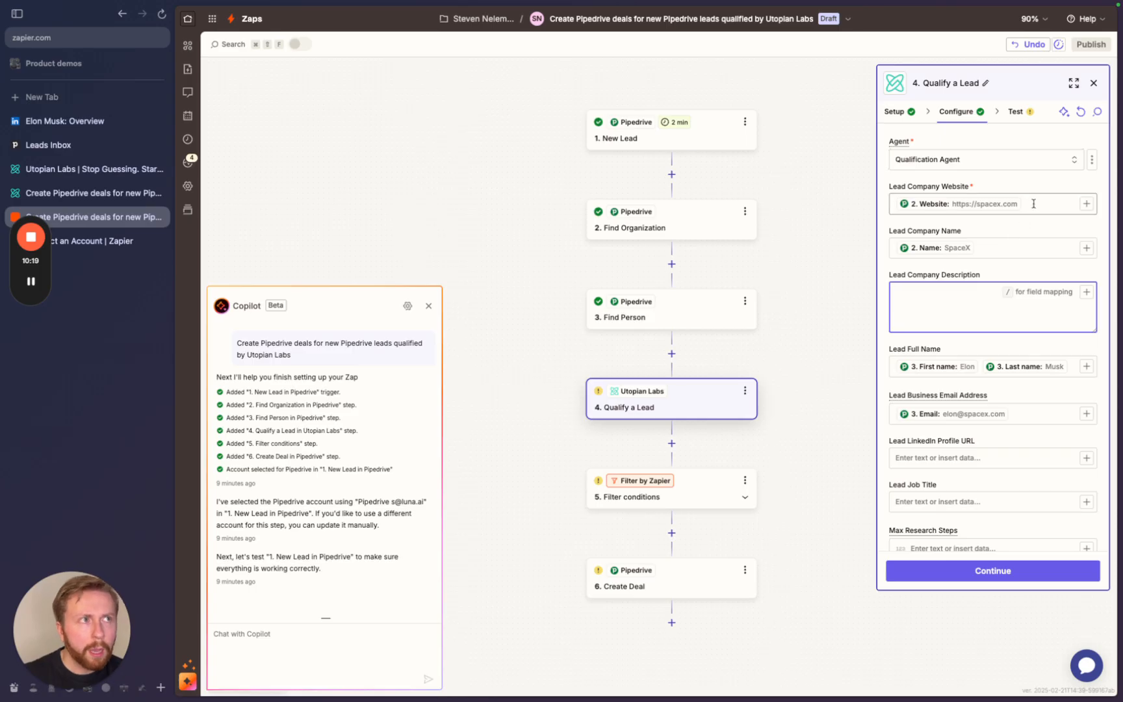
# - Insert a new empty step between Find Person and Qualify a Lead
pyautogui.click(1033, 203)
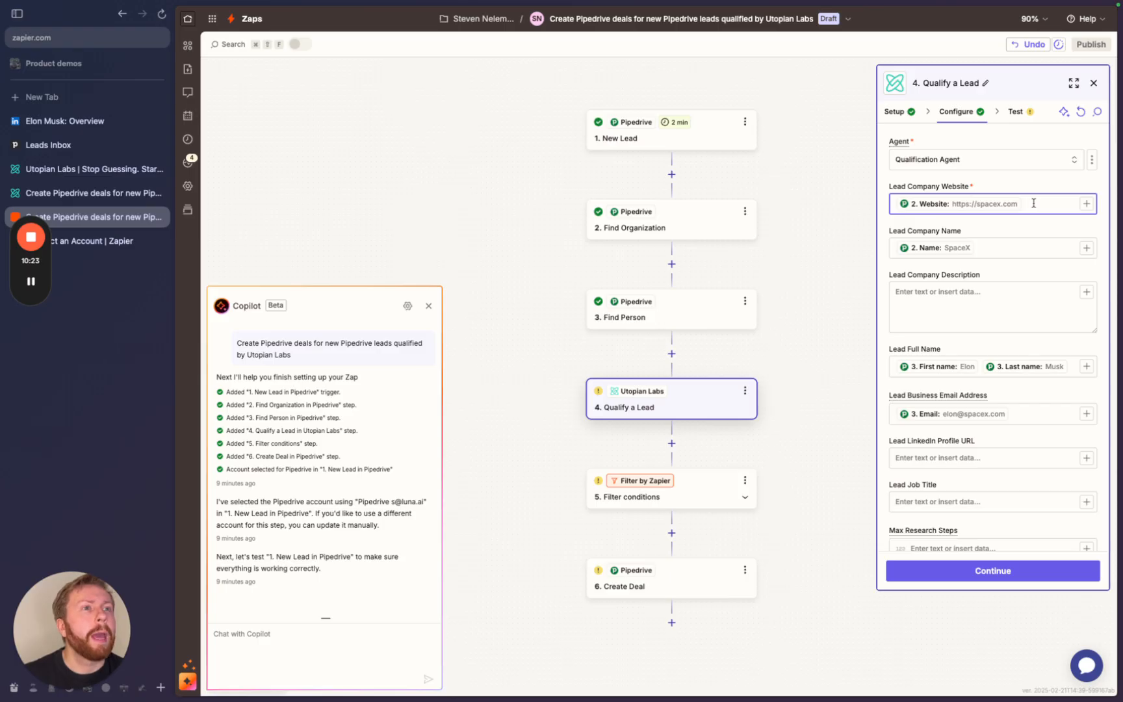
pyautogui.click(673, 356)
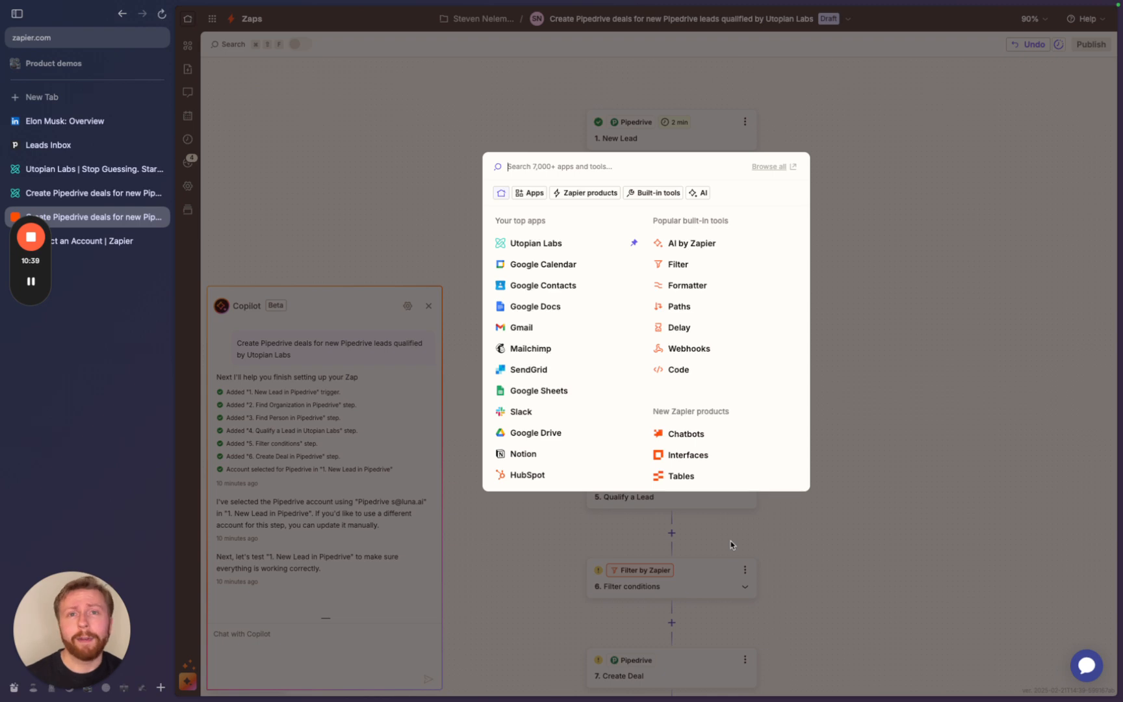
# - Make the new step a Formatter step using the Text action
pyautogui.click(681, 295)
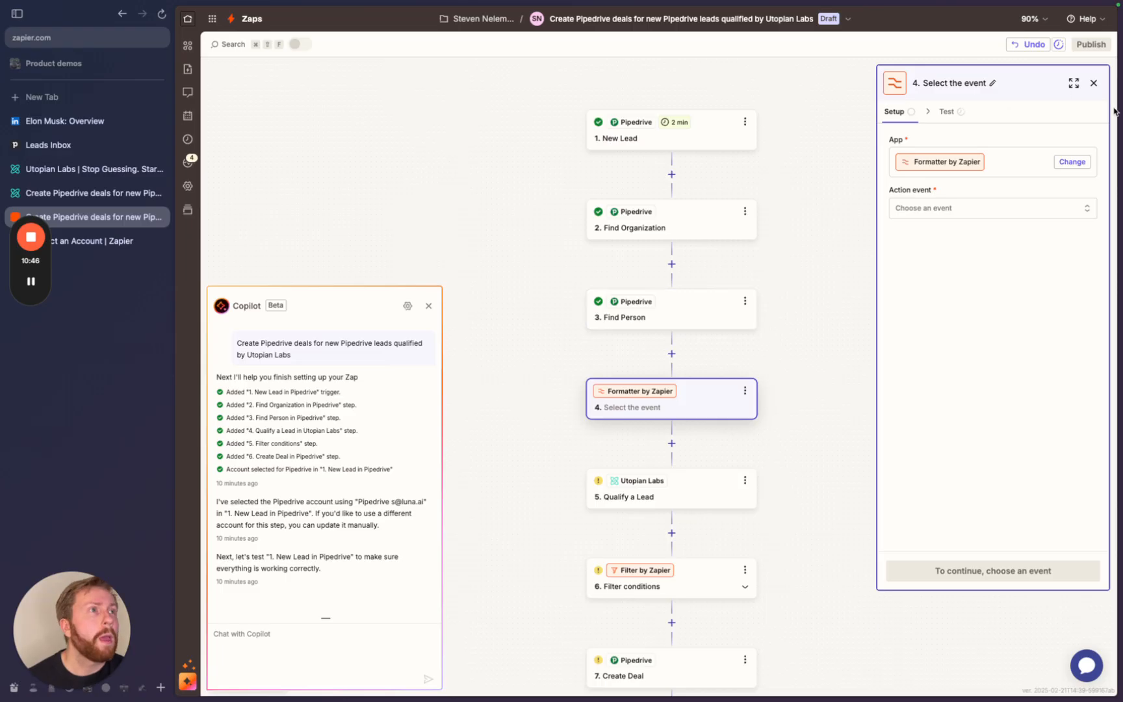
pyautogui.click(929, 212)
pyautogui.scroll(-2, 744, 328)
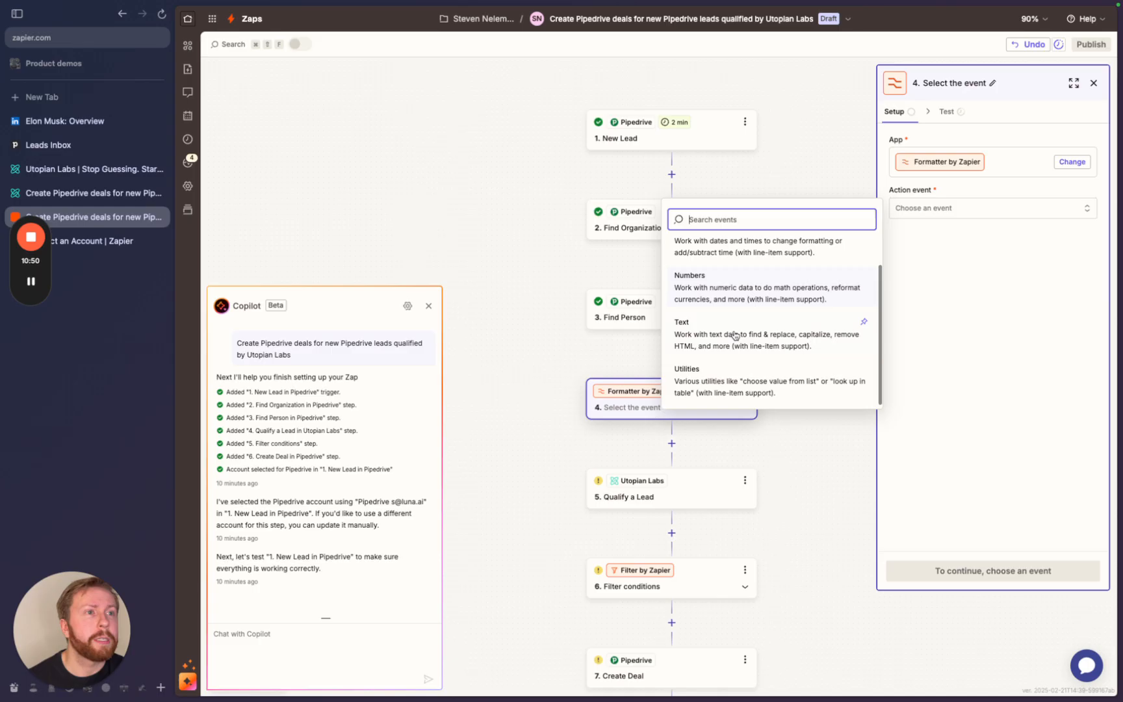
pyautogui.click(702, 339)
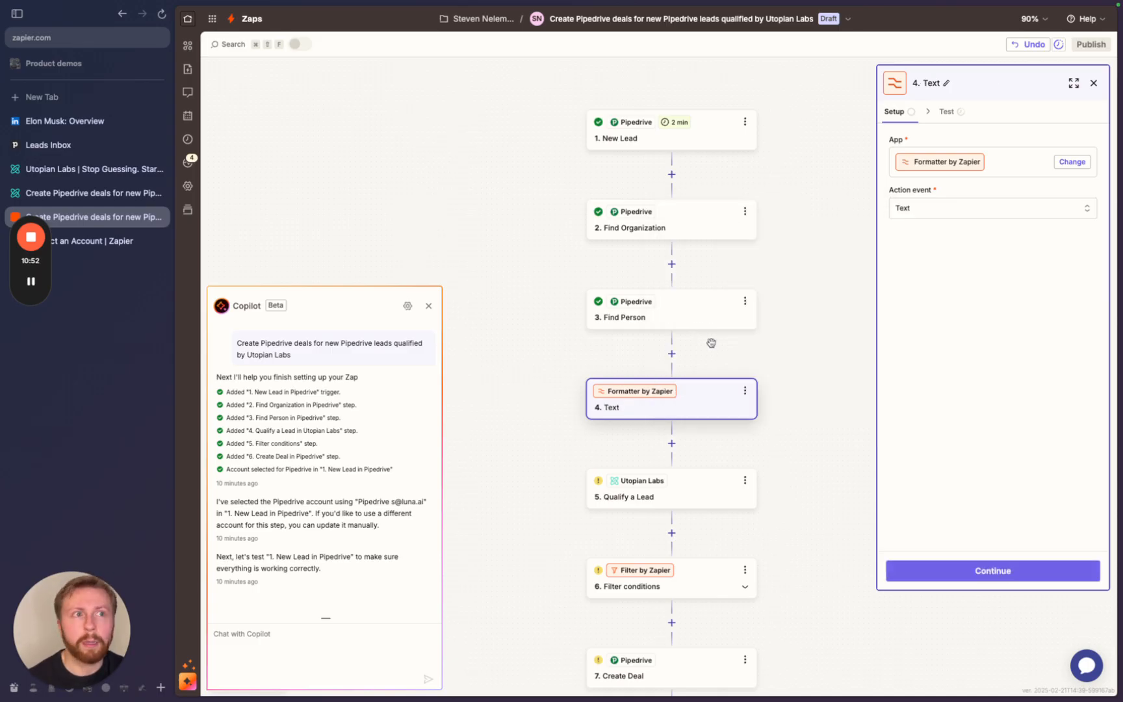
pyautogui.click(961, 572)
# - Choose the Split Text transform and map Find Person's Email as its input
pyautogui.click(941, 157)
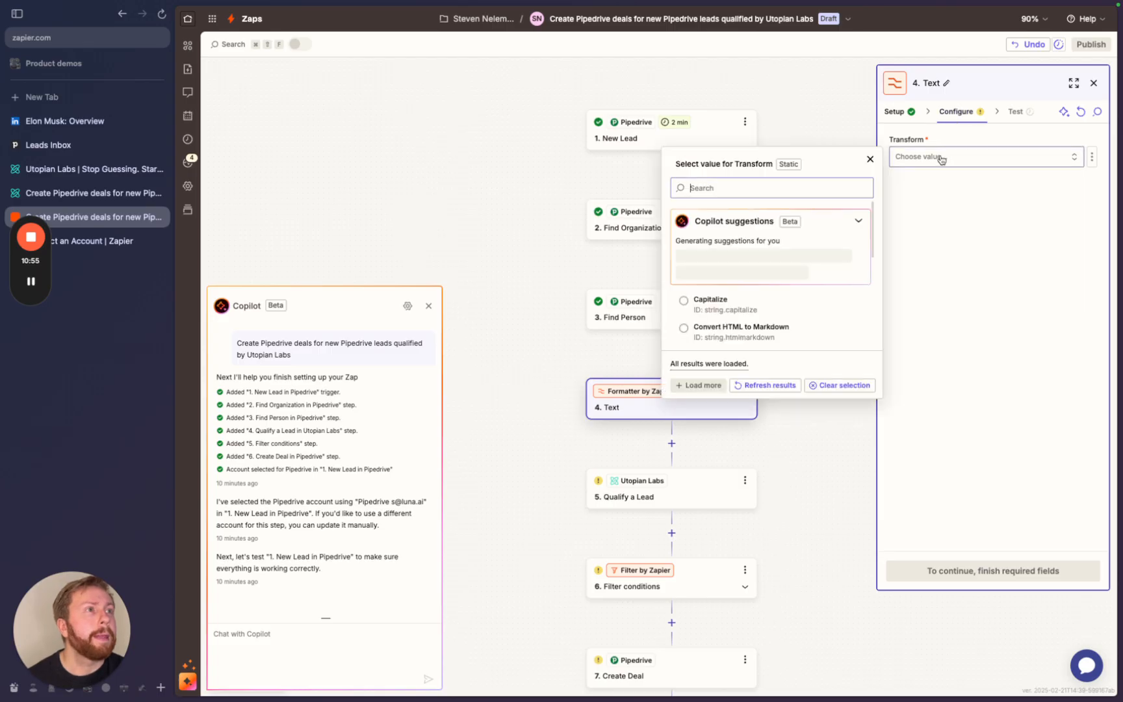
pyautogui.scroll(-3, 765, 294)
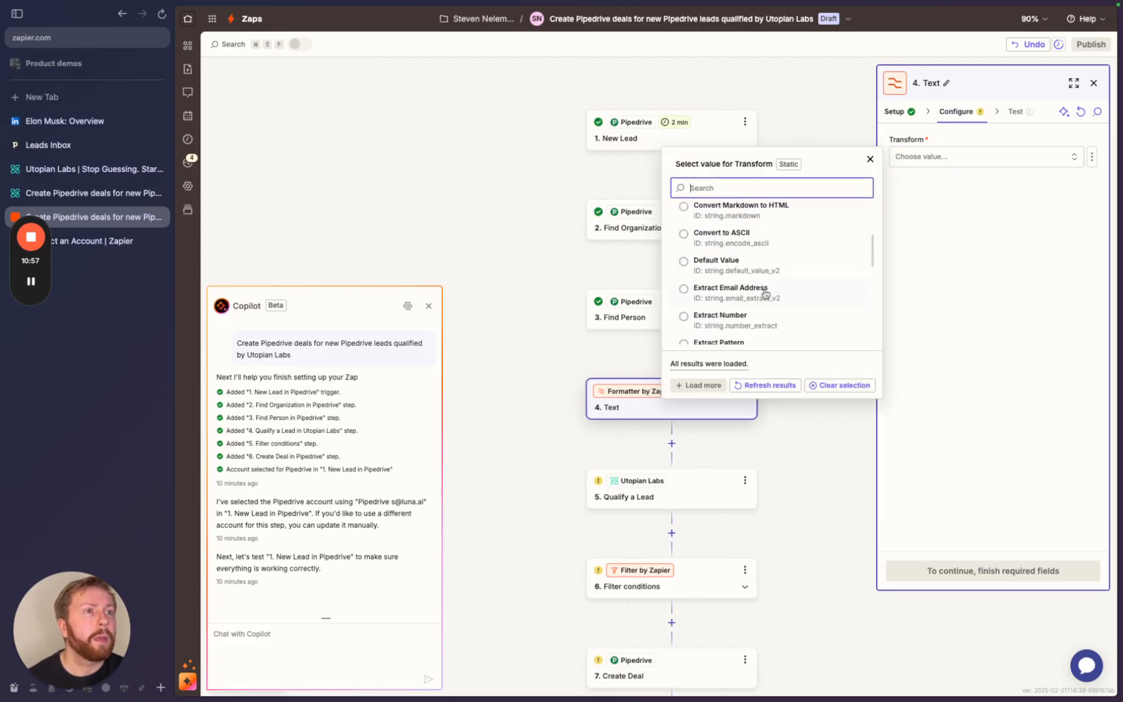
pyautogui.scroll(-5, 766, 294)
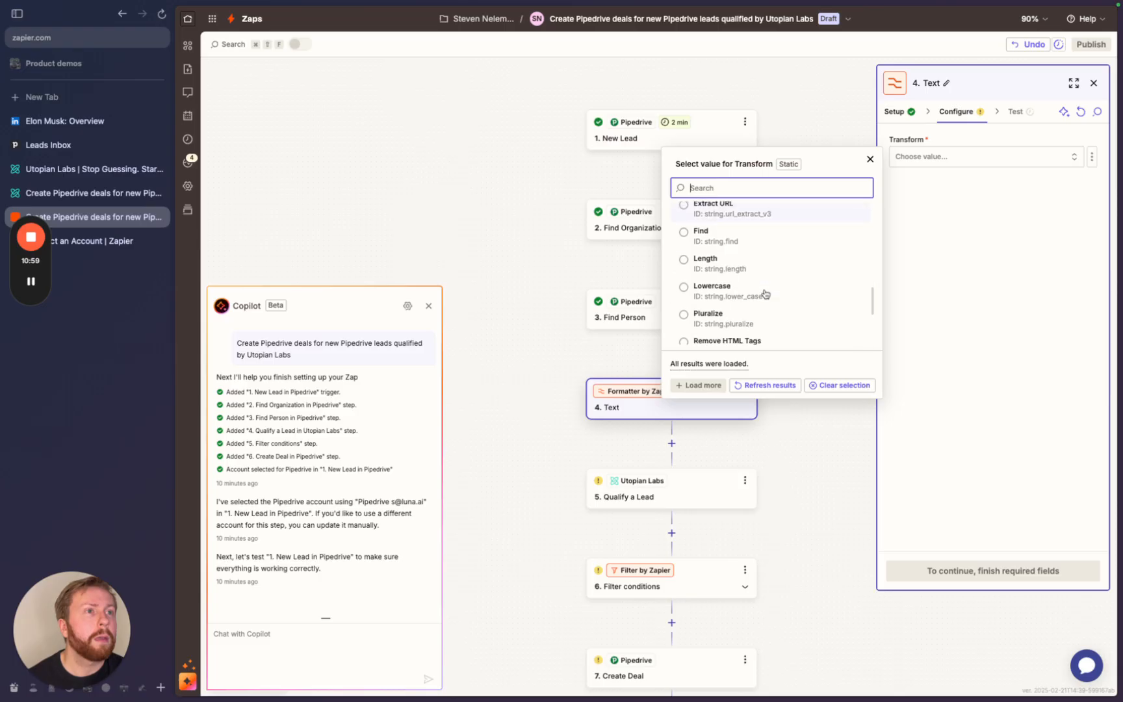
pyautogui.scroll(-4, 766, 294)
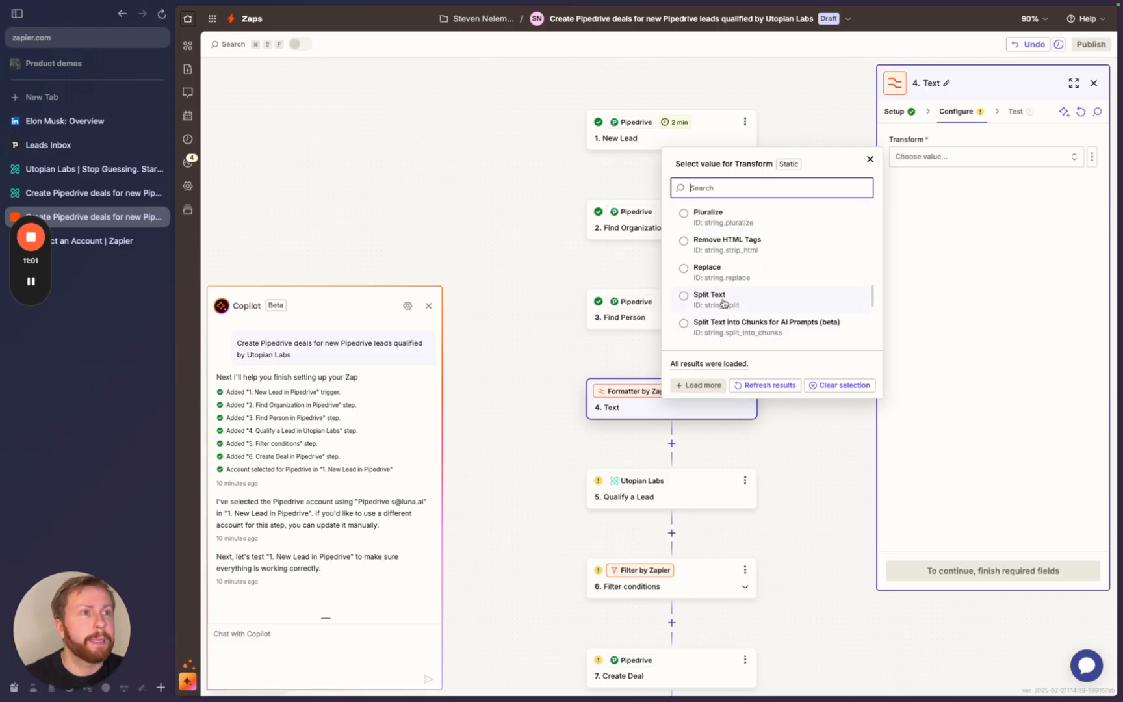
pyautogui.click(723, 303)
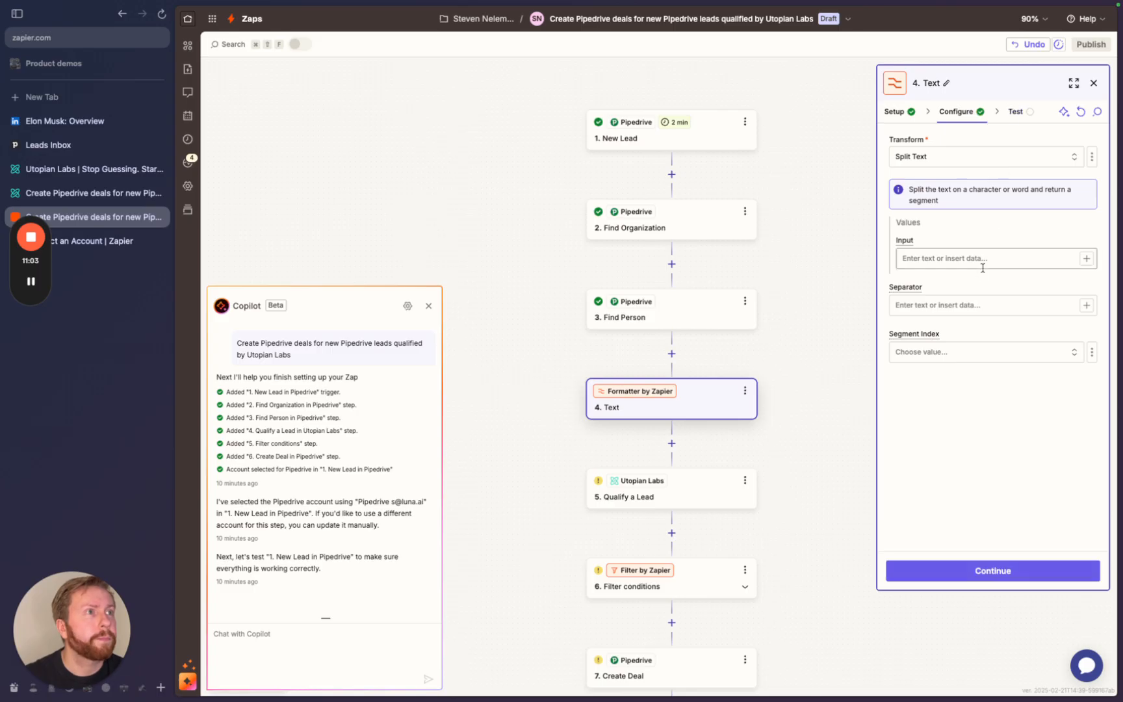
pyautogui.click(950, 265)
pyautogui.write('/')
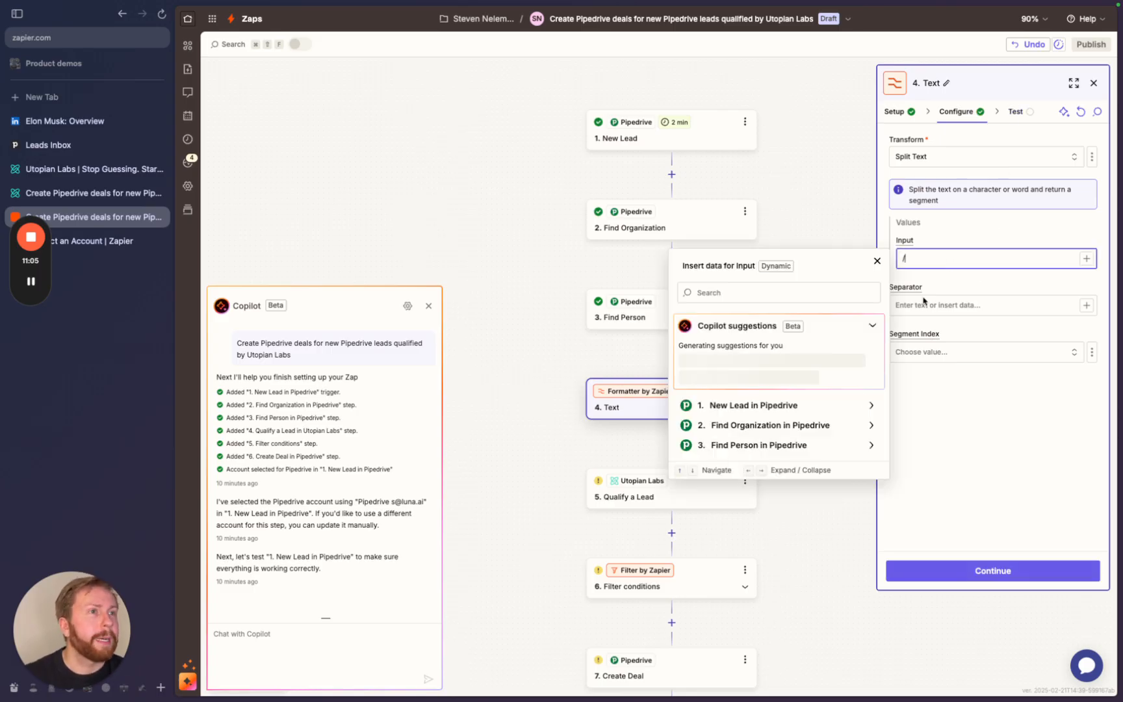
pyautogui.click(770, 445)
pyautogui.scroll(-2, 780, 510)
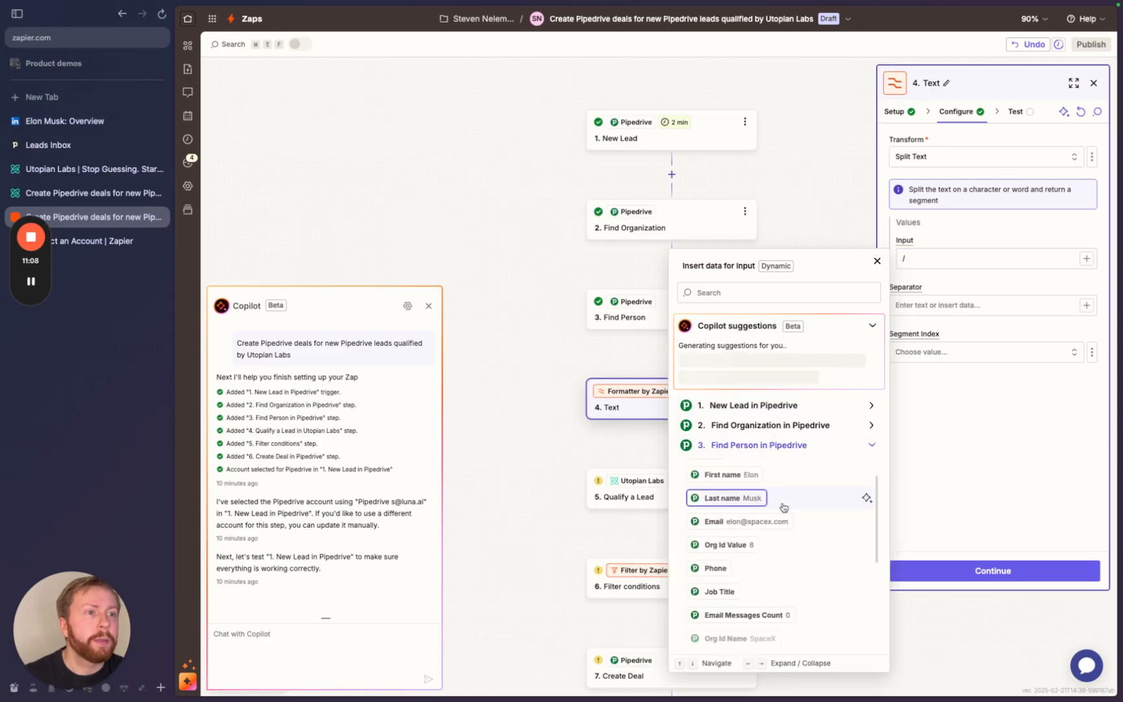
pyautogui.click(752, 521)
# - Split at the @ separator and keep the Second segment
pyautogui.click(968, 312)
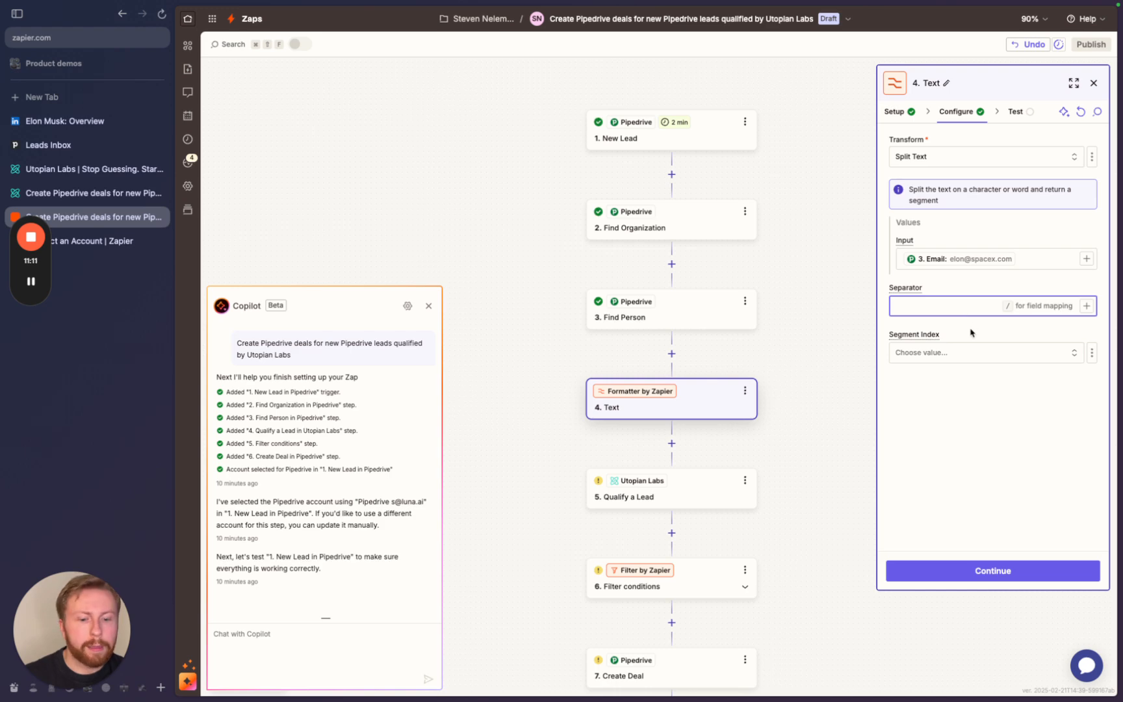
pyautogui.write('@')
pyautogui.click(993, 416)
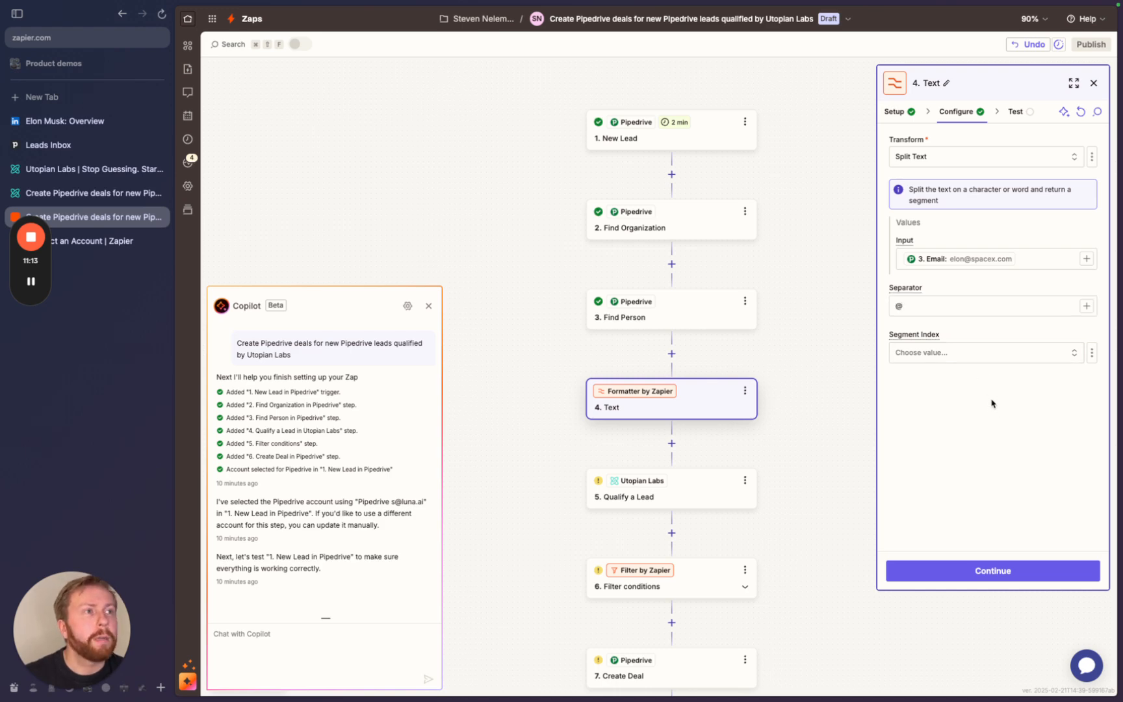
pyautogui.click(954, 353)
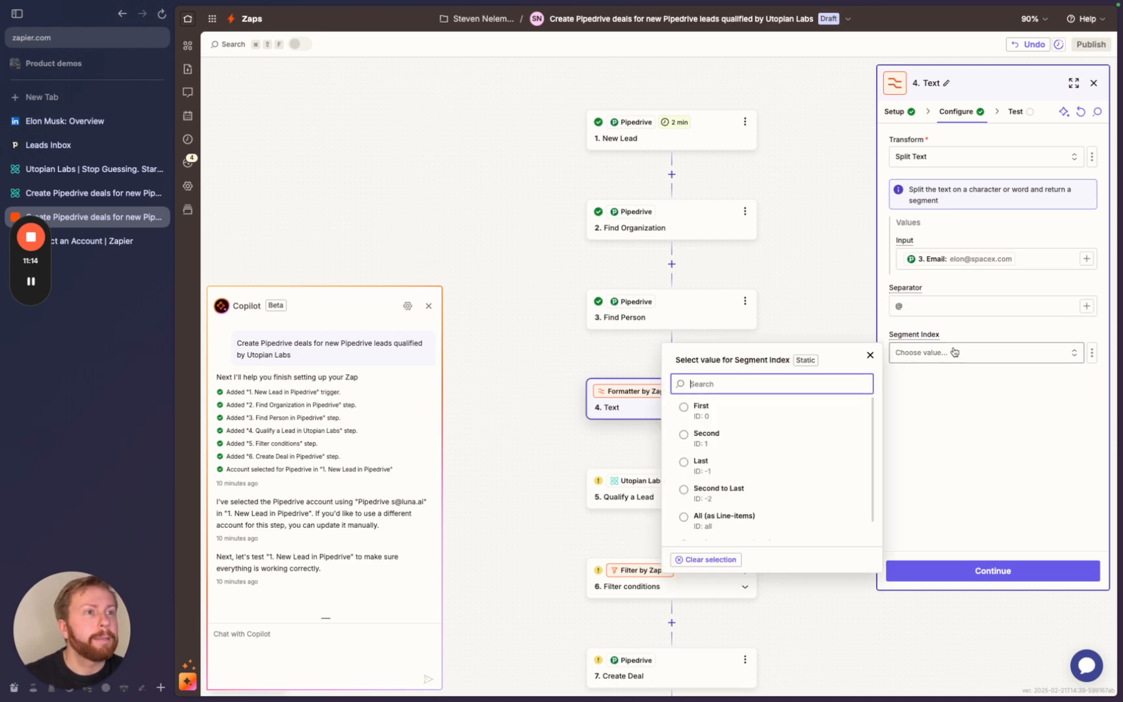
pyautogui.click(678, 442)
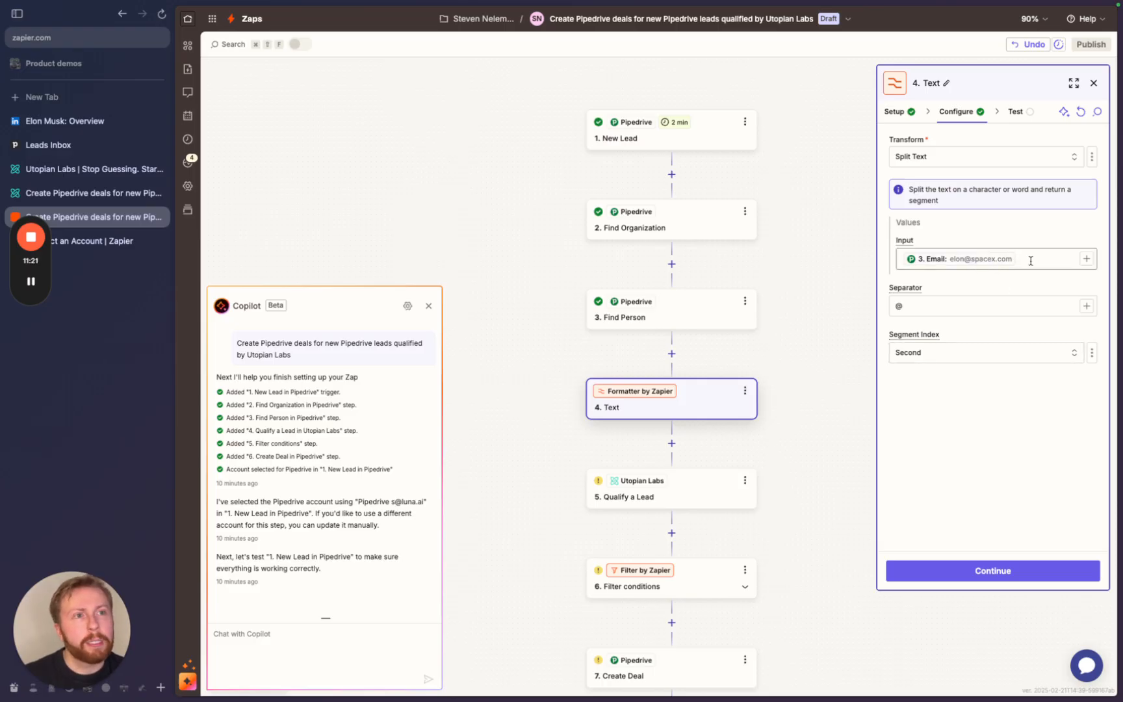
# - Test the Text step, confirming the spacex.com output, and continue
pyautogui.click(960, 573)
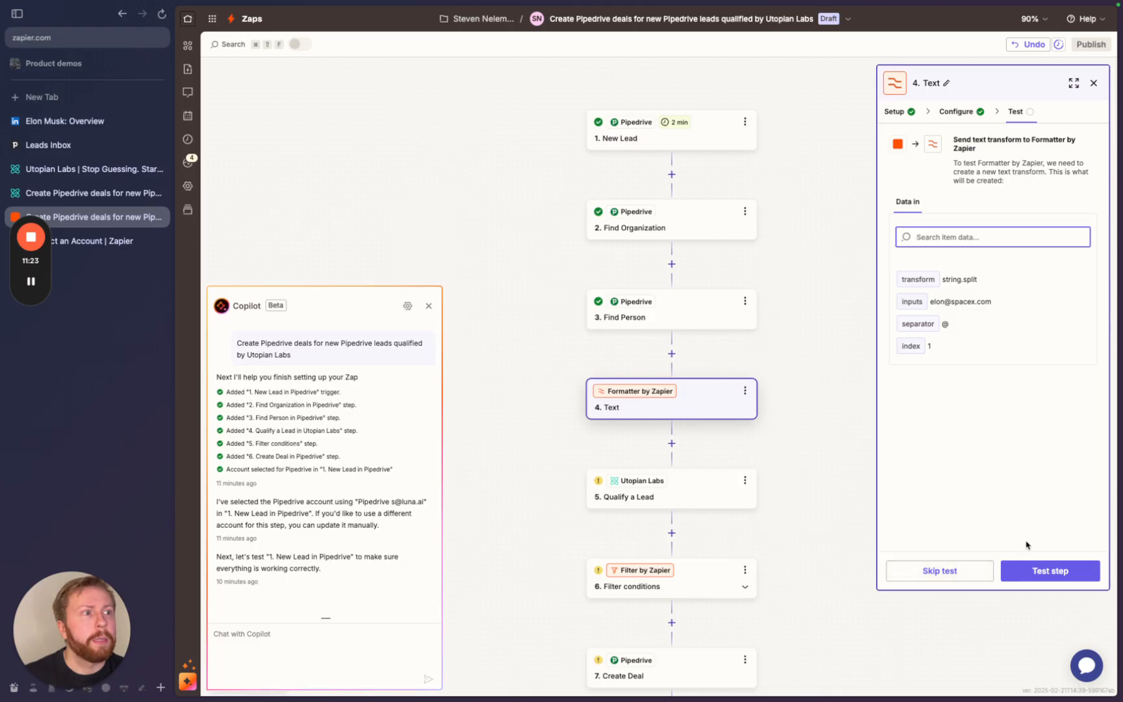
pyautogui.click(1035, 570)
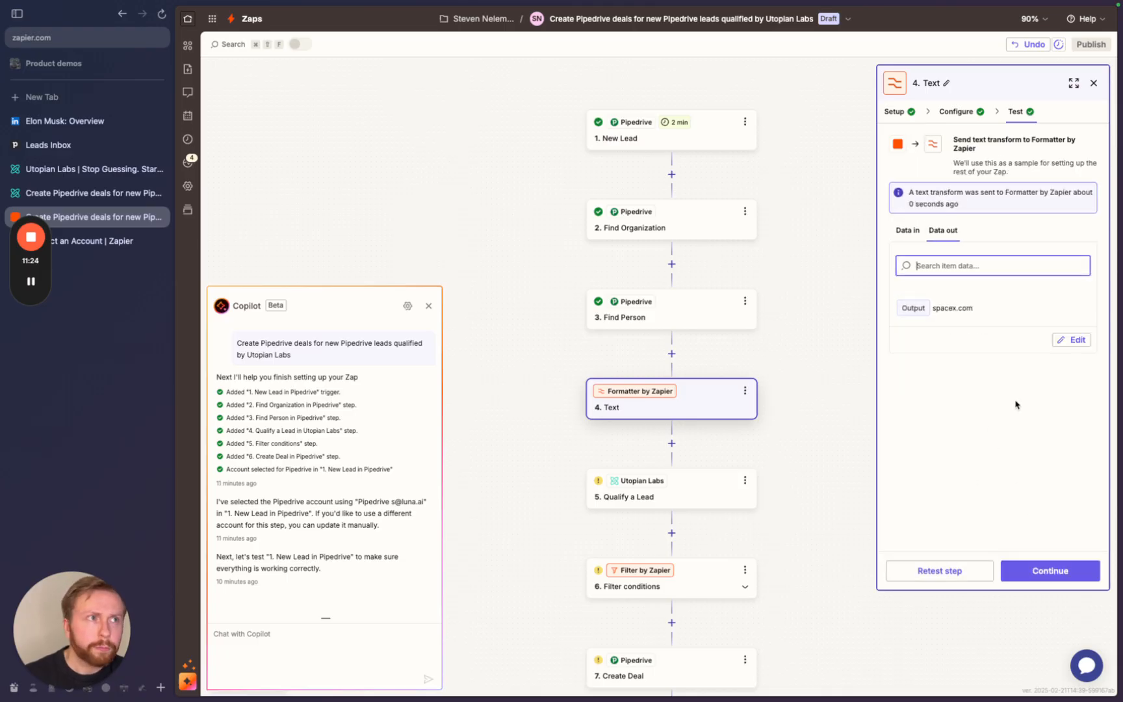
pyautogui.moveTo(935, 310); pyautogui.dragTo(977, 331)
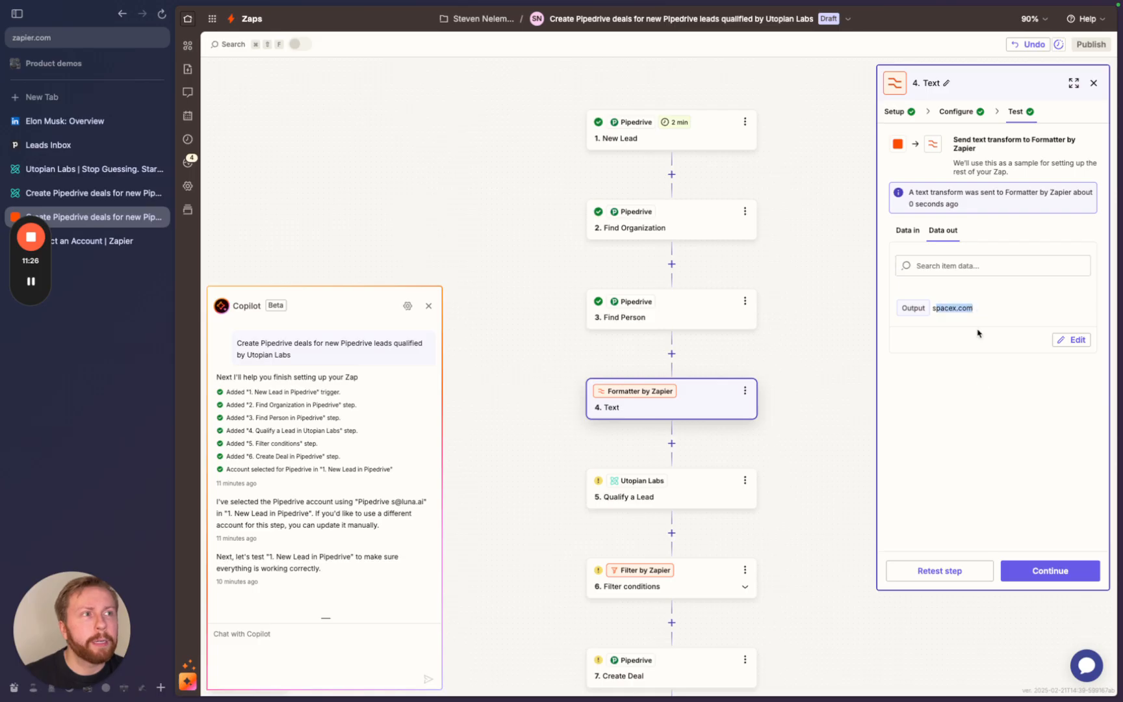
pyautogui.click(995, 538)
pyautogui.click(1039, 570)
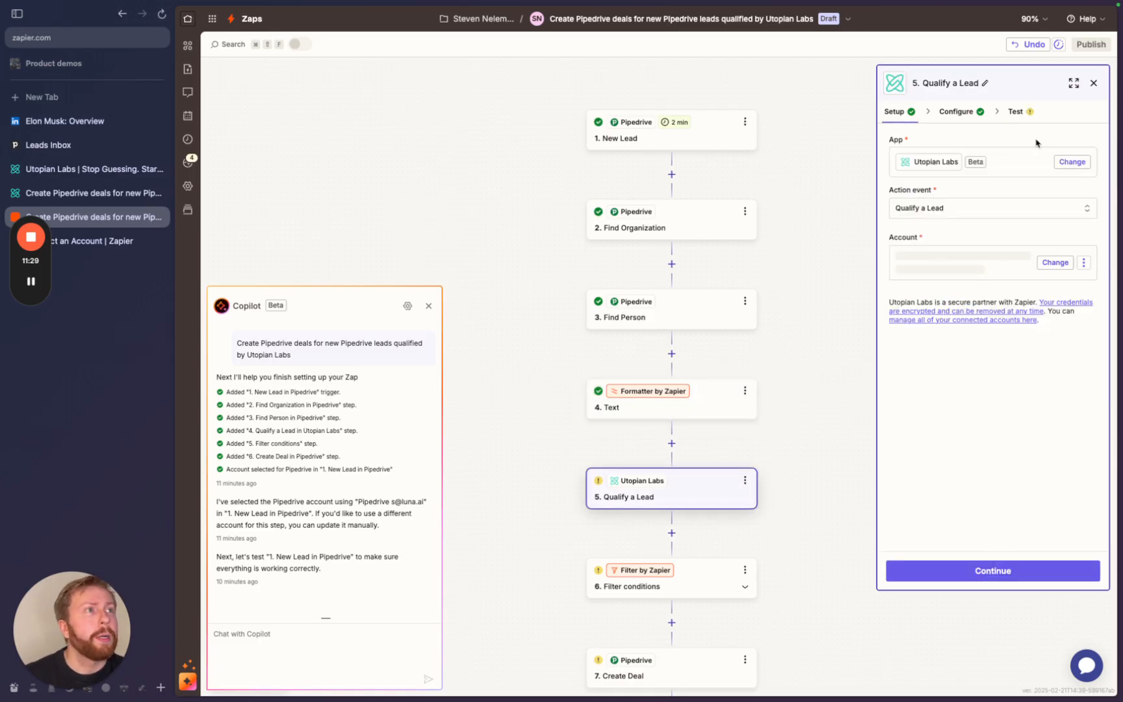
# - Map Find Organization's Website into Lead Company Website instead of the earlier value
pyautogui.click(967, 119)
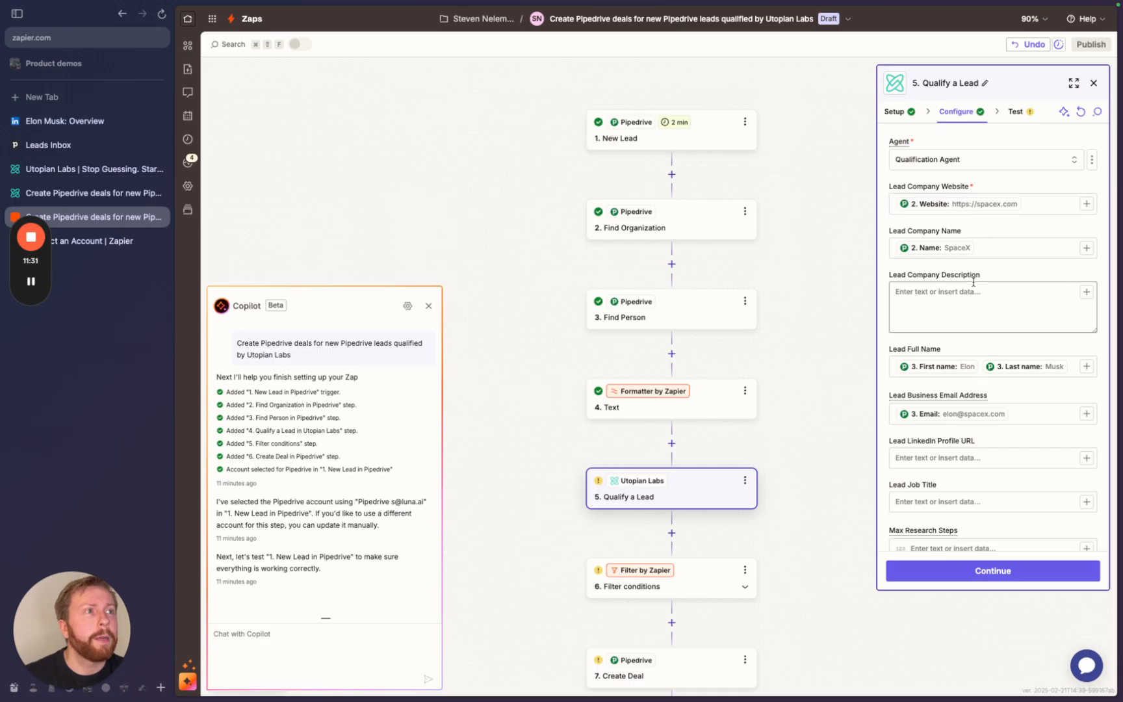
pyautogui.click(1033, 203)
pyautogui.press('BackSpace')
pyautogui.write('/')
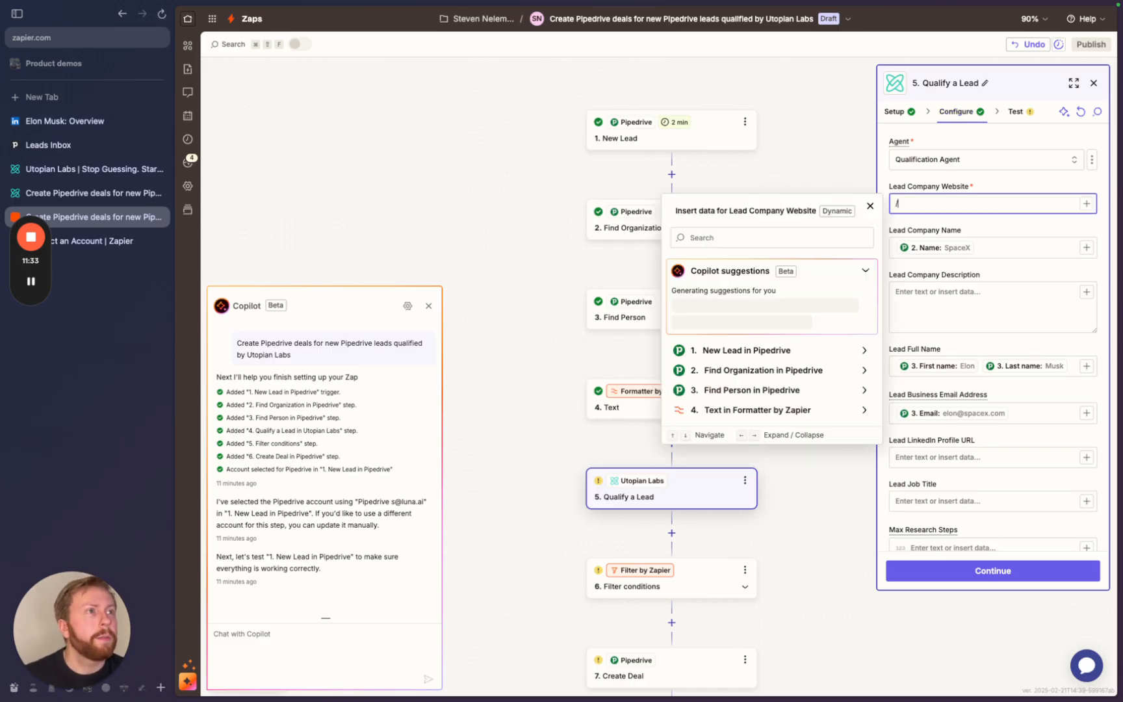
pyautogui.click(758, 410)
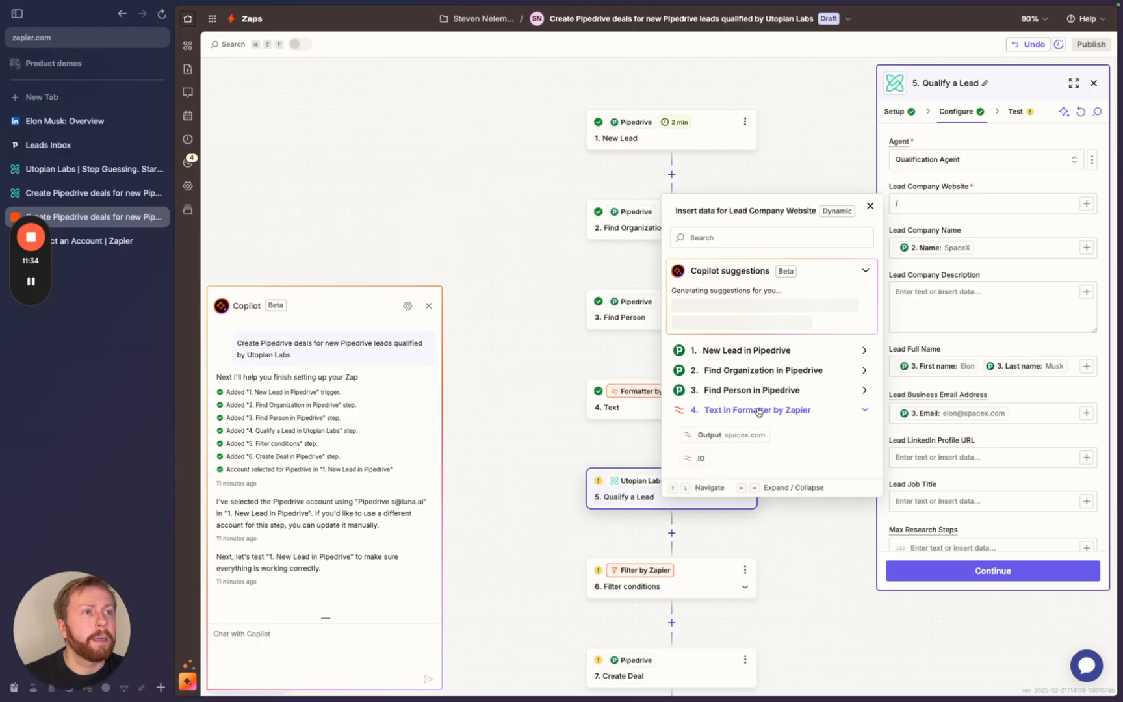
pyautogui.click(726, 435)
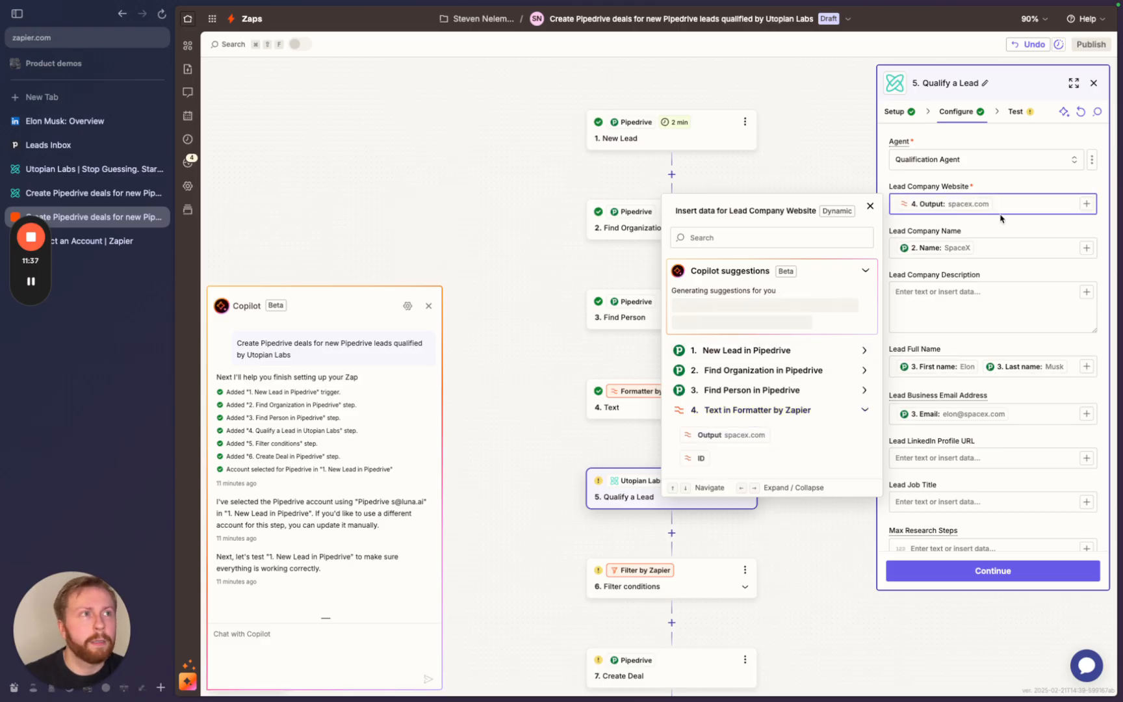
pyautogui.press('BackSpace')
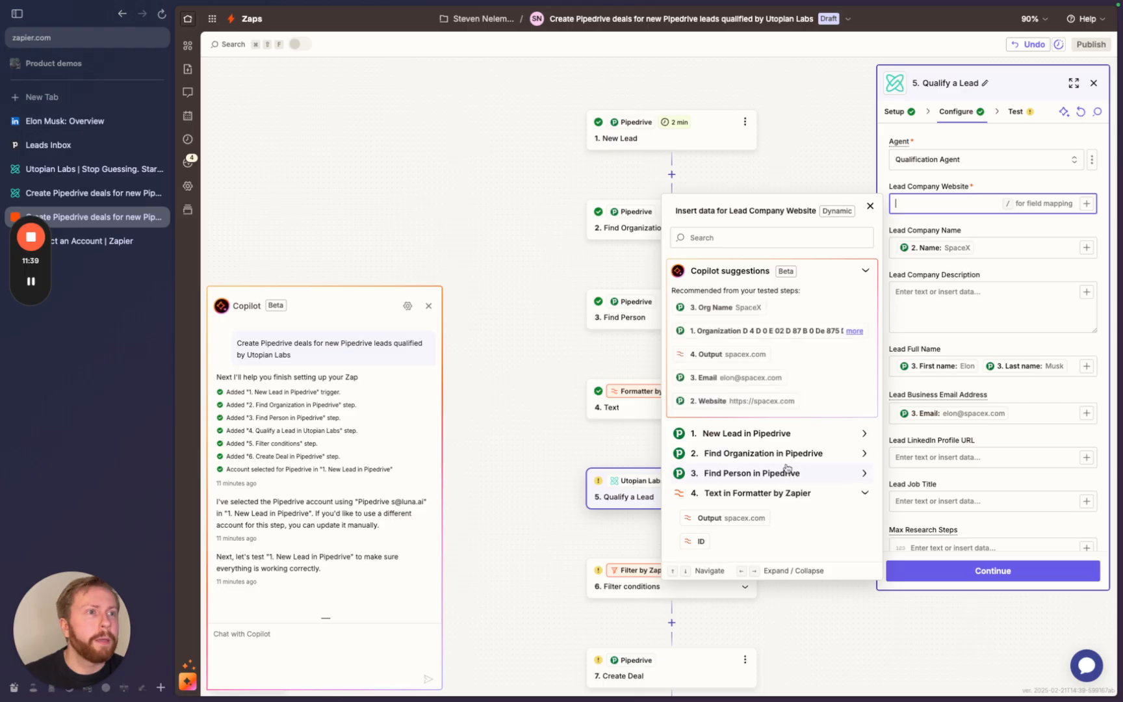
pyautogui.click(785, 462)
pyautogui.click(734, 313)
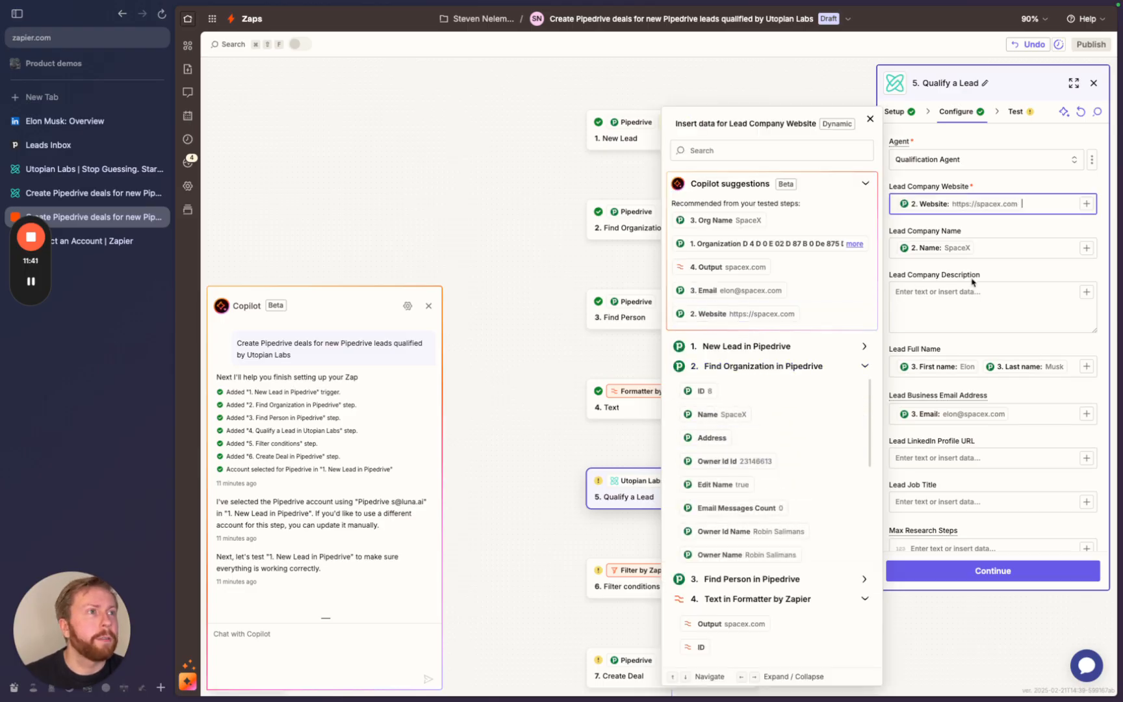
pyautogui.click(965, 305)
# - Map Find Person's LinkedIn URL into Lead LinkedIn Profile URL
pyautogui.scroll(-2, 965, 305)
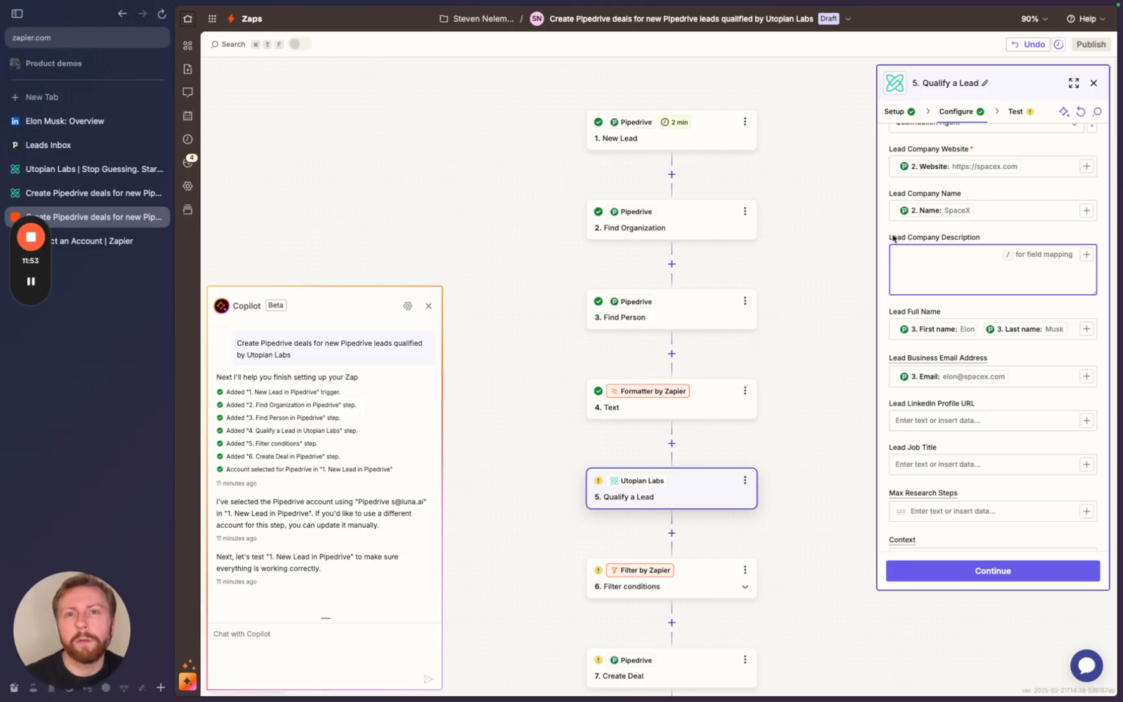
pyautogui.scroll(-4, 938, 310)
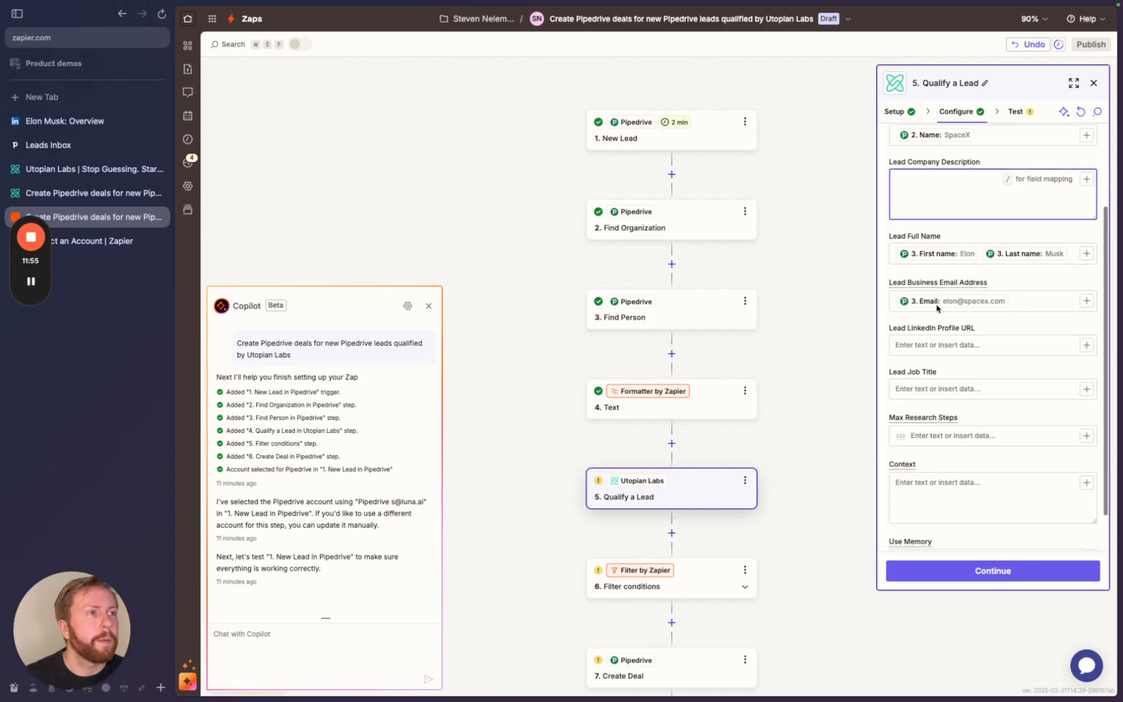
pyautogui.click(919, 323)
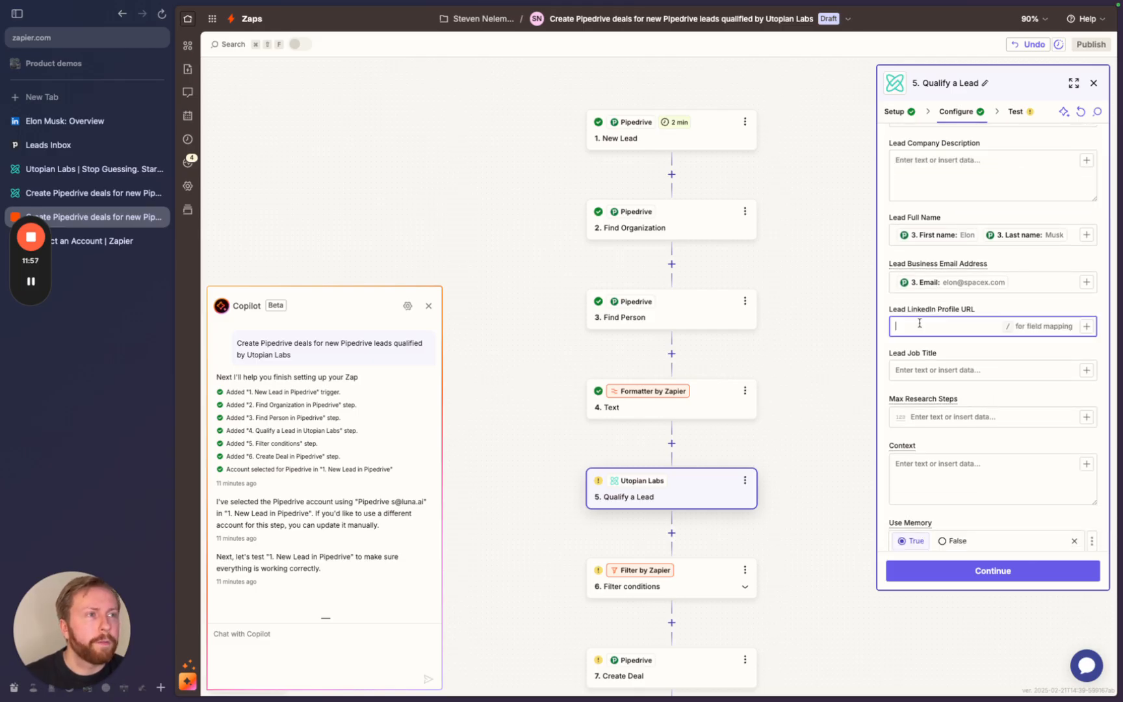
pyautogui.write('/')
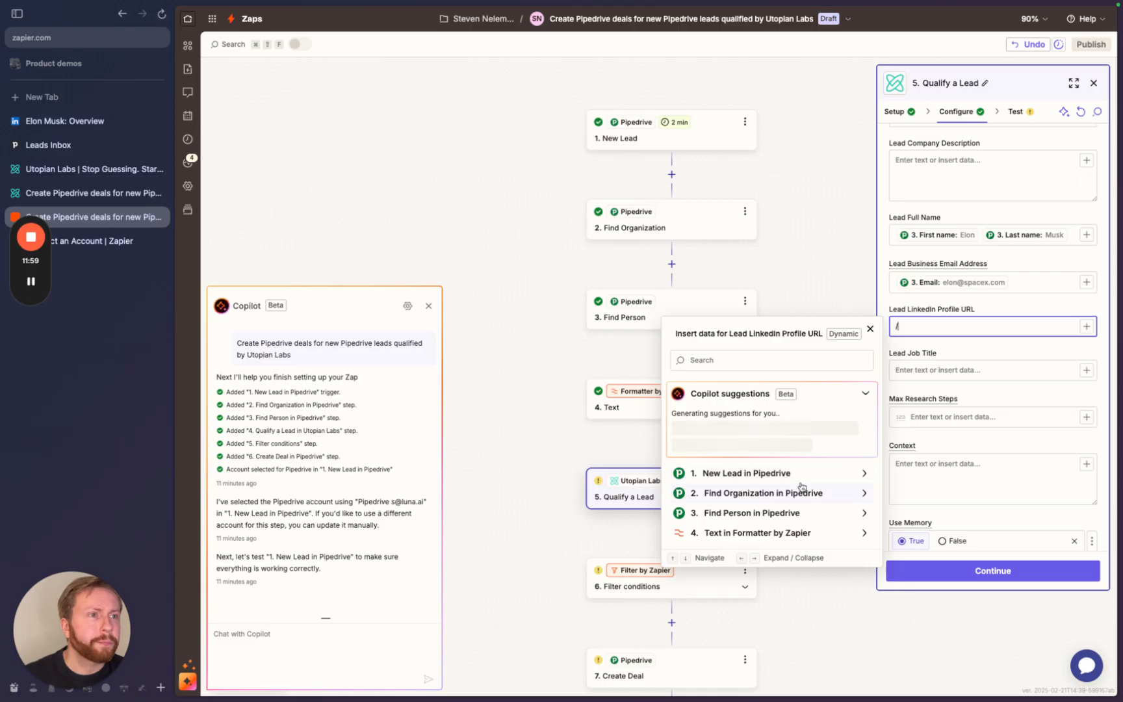
pyautogui.click(790, 513)
pyautogui.scroll(-5, 745, 514)
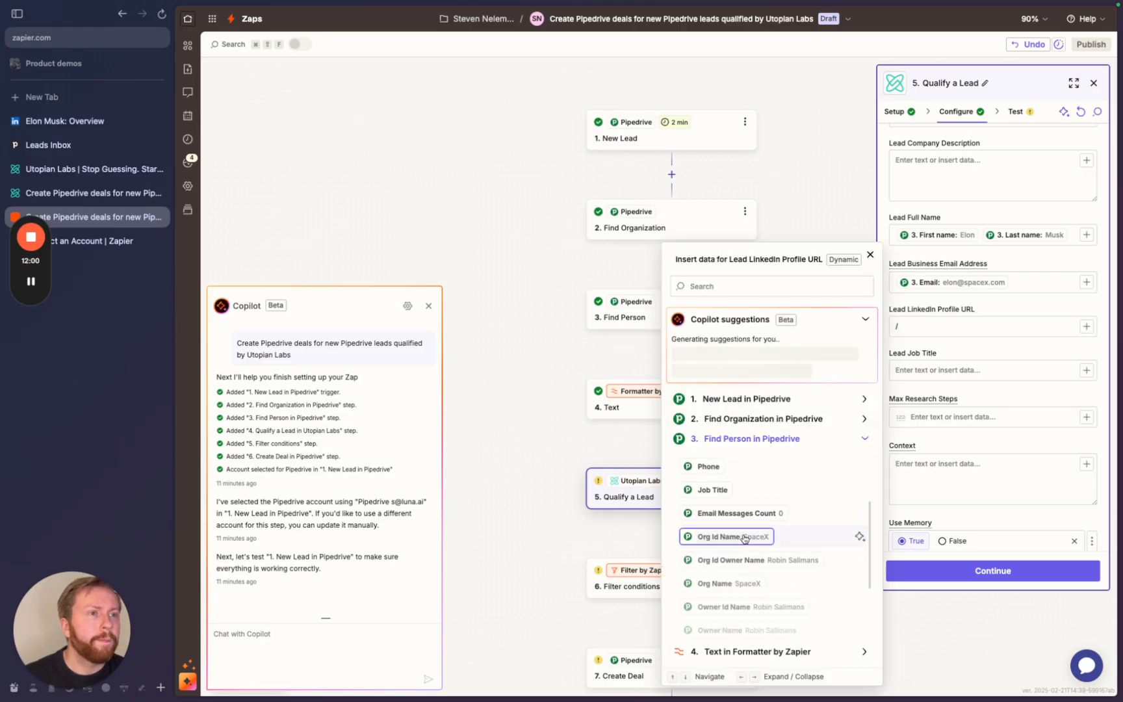
pyautogui.scroll(-3, 744, 538)
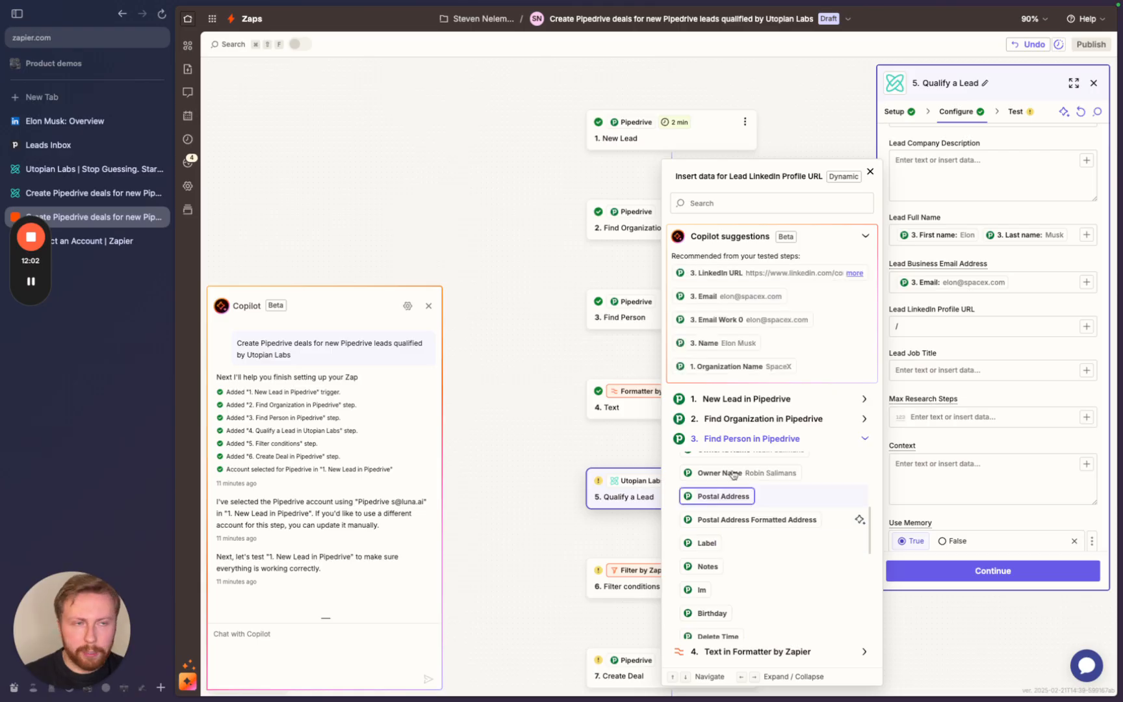
pyautogui.click(732, 274)
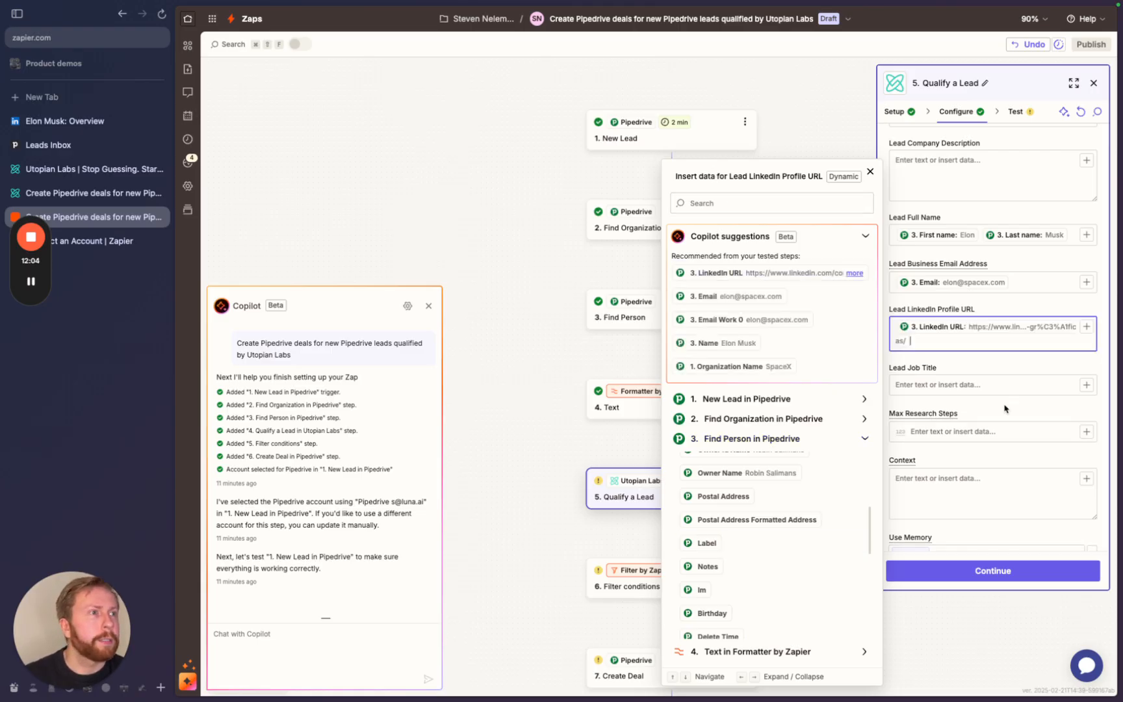
pyautogui.click(968, 366)
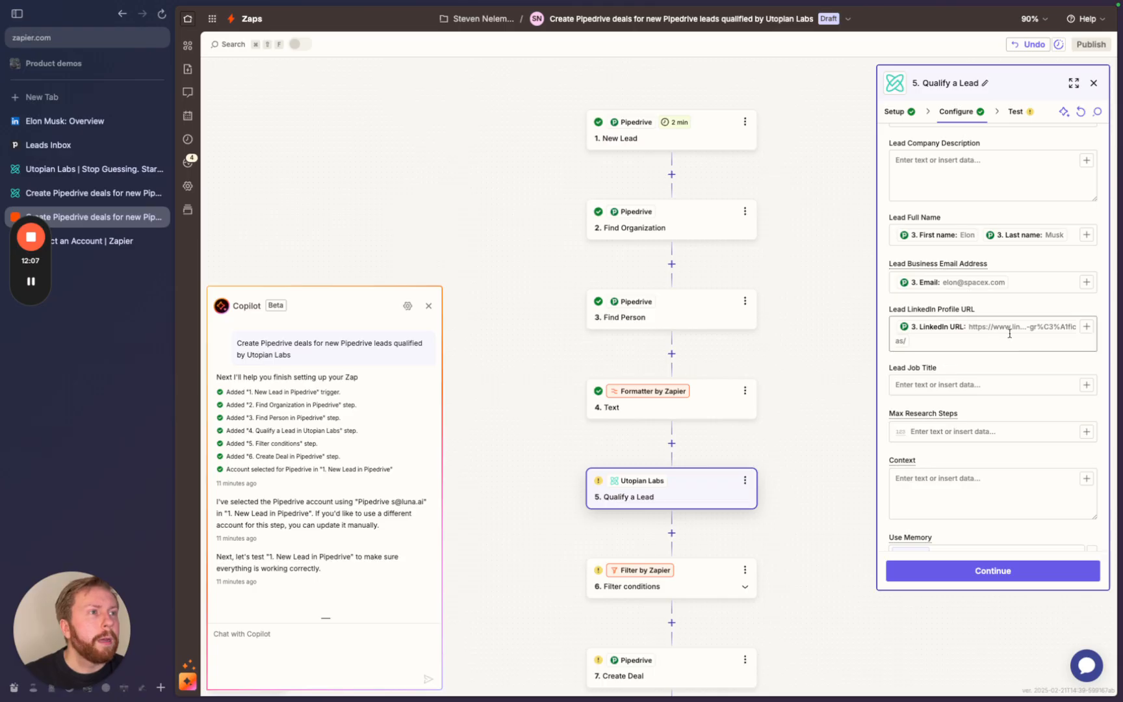
# - Remove the stray trailing slash after the mapped LinkedIn URL
pyautogui.click(943, 341)
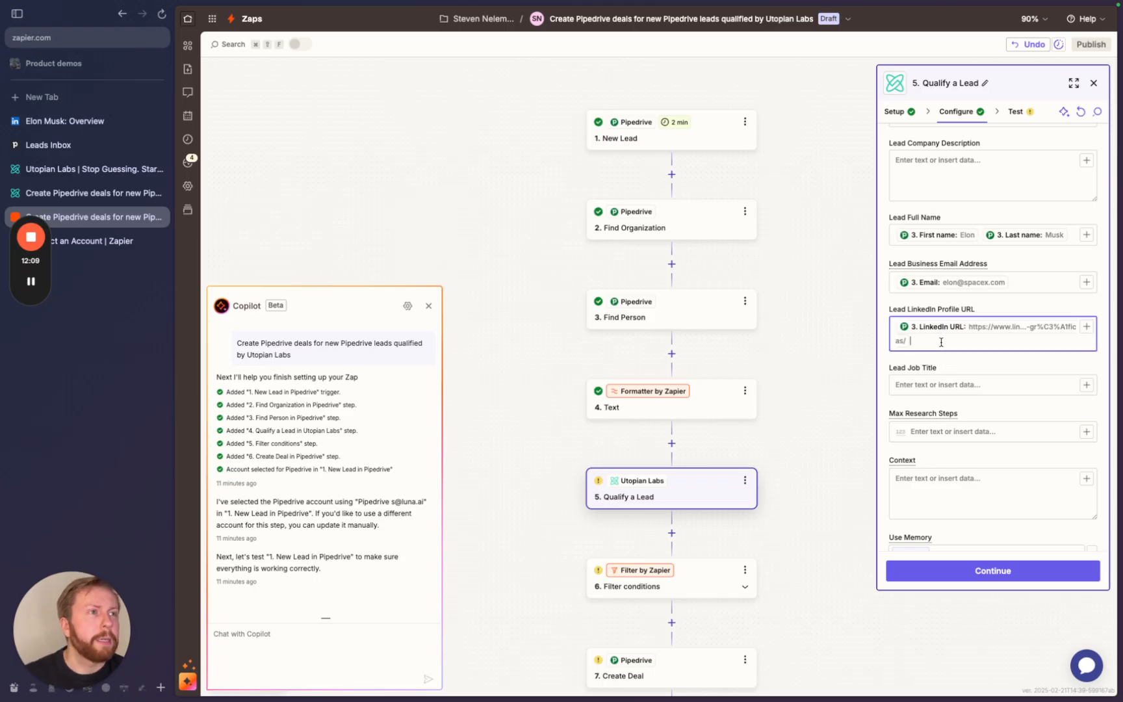
pyautogui.write('/')
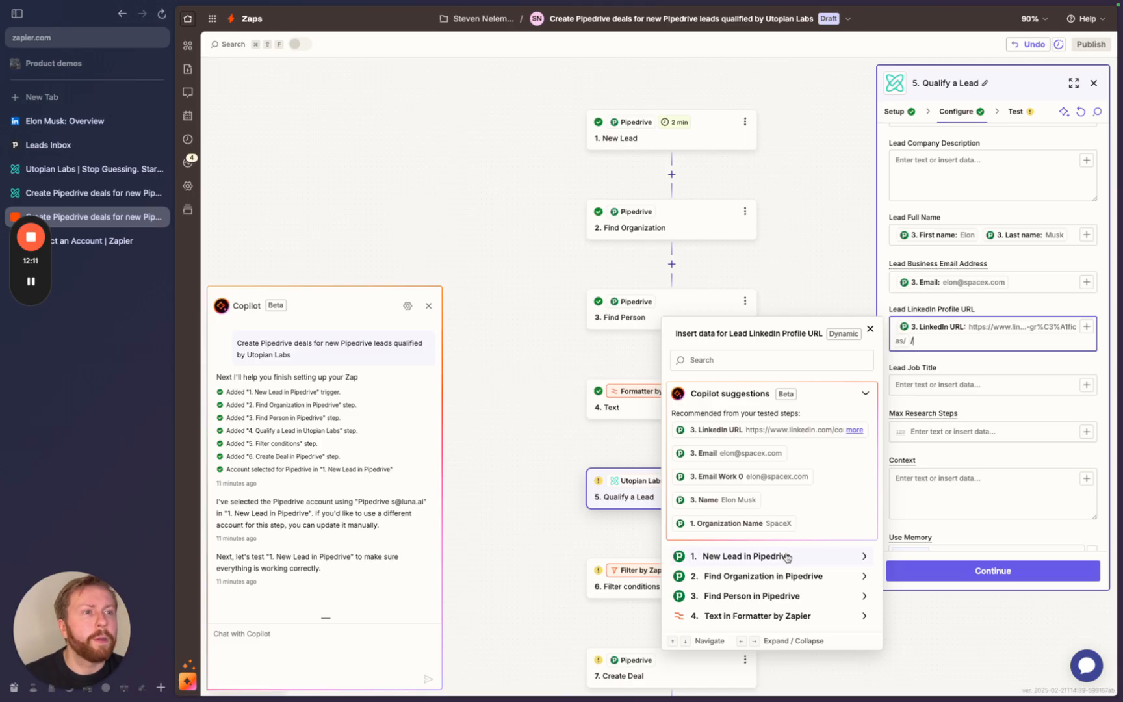
pyautogui.click(779, 600)
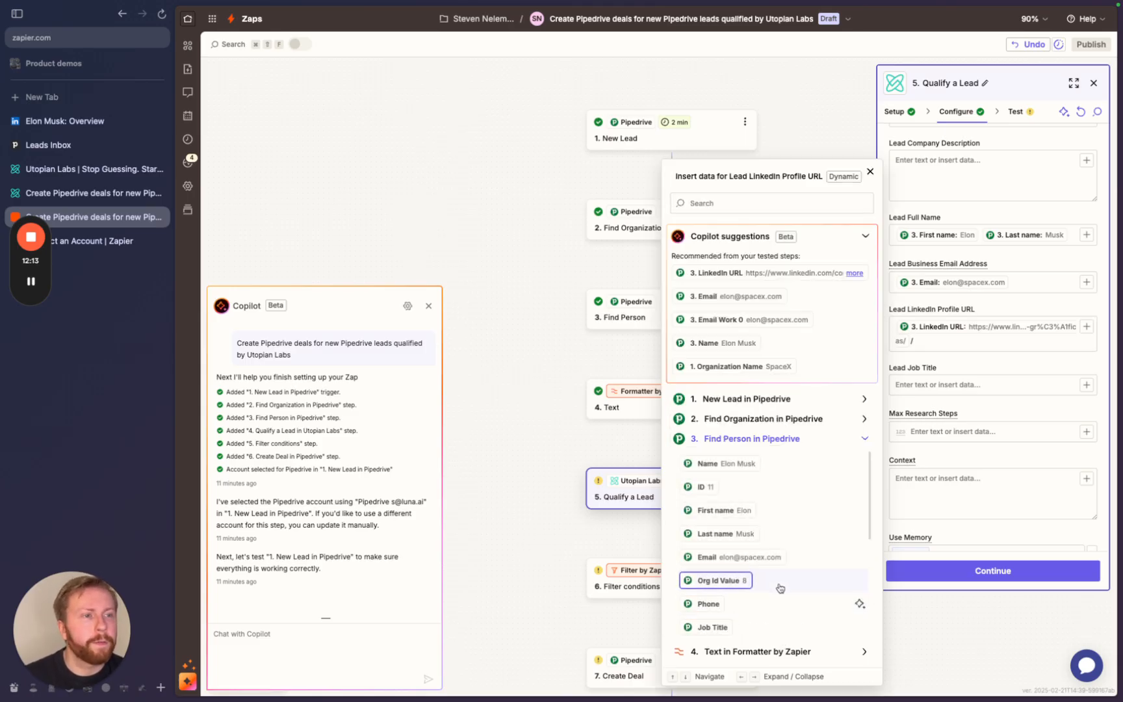
pyautogui.scroll(-3, 773, 572)
pyautogui.scroll(-5, 768, 584)
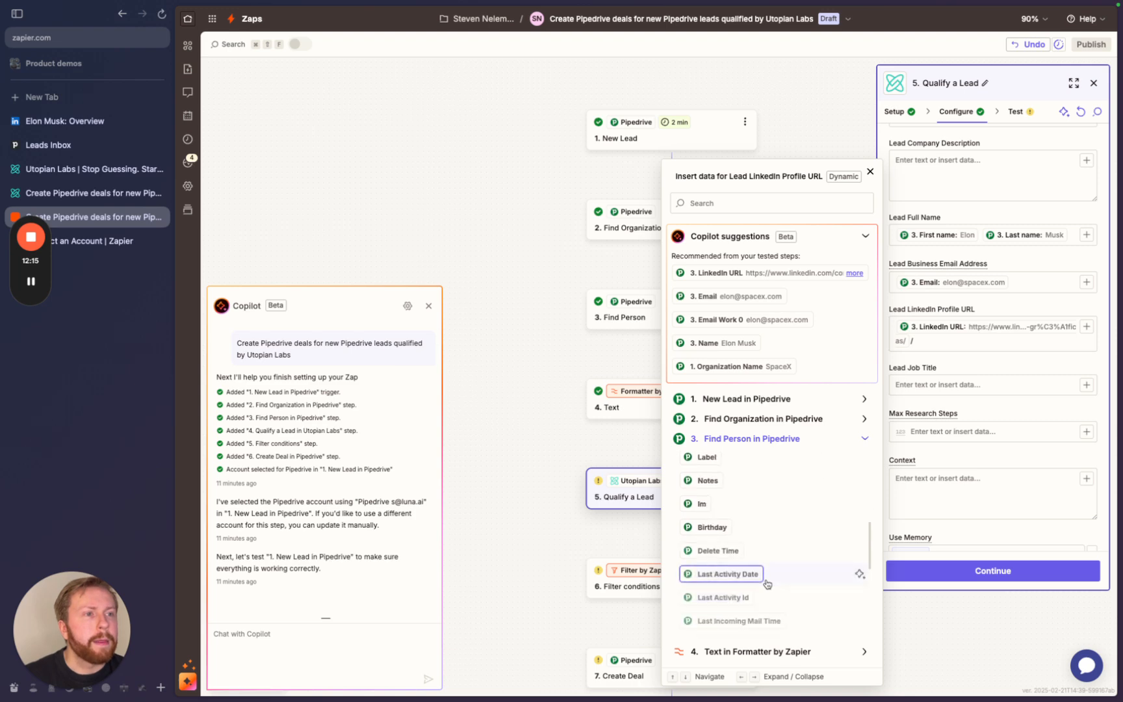
pyautogui.scroll(-10, 765, 556)
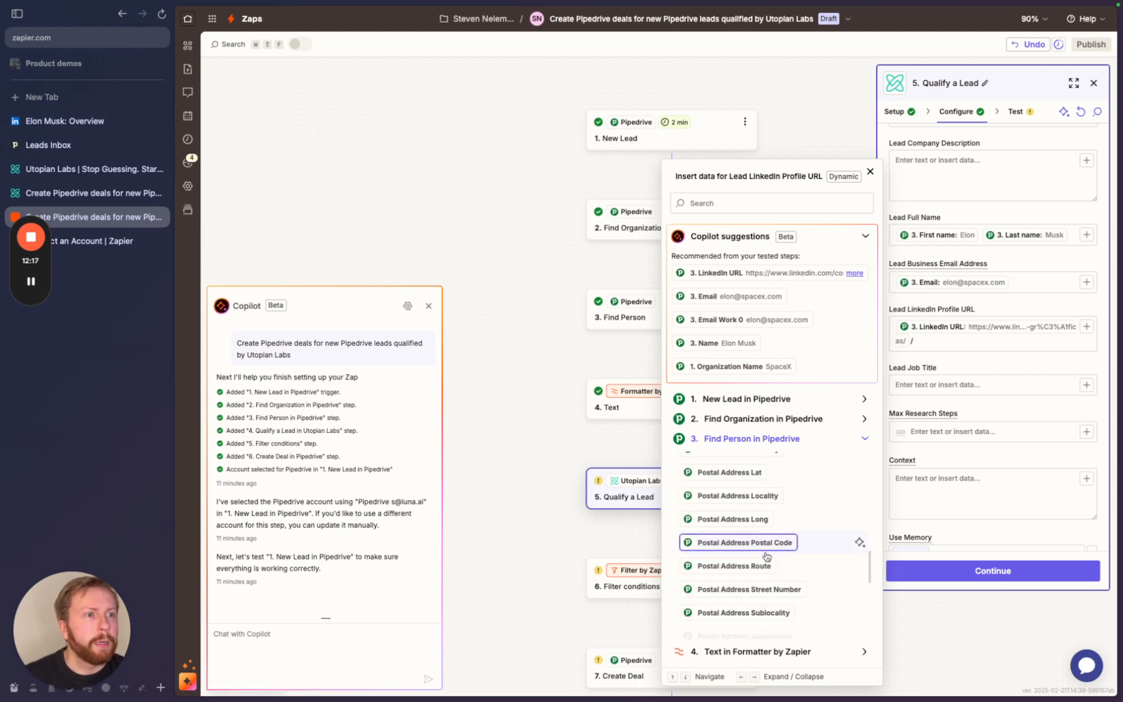
pyautogui.click(926, 340)
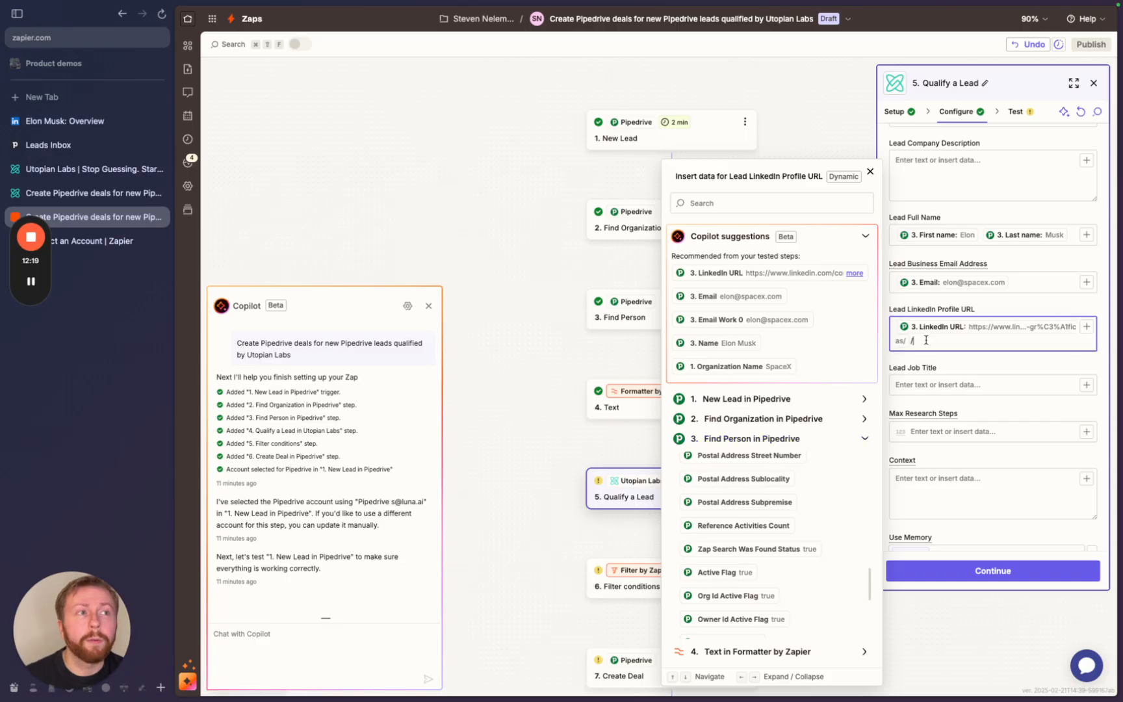
pyautogui.press('BackSpace')
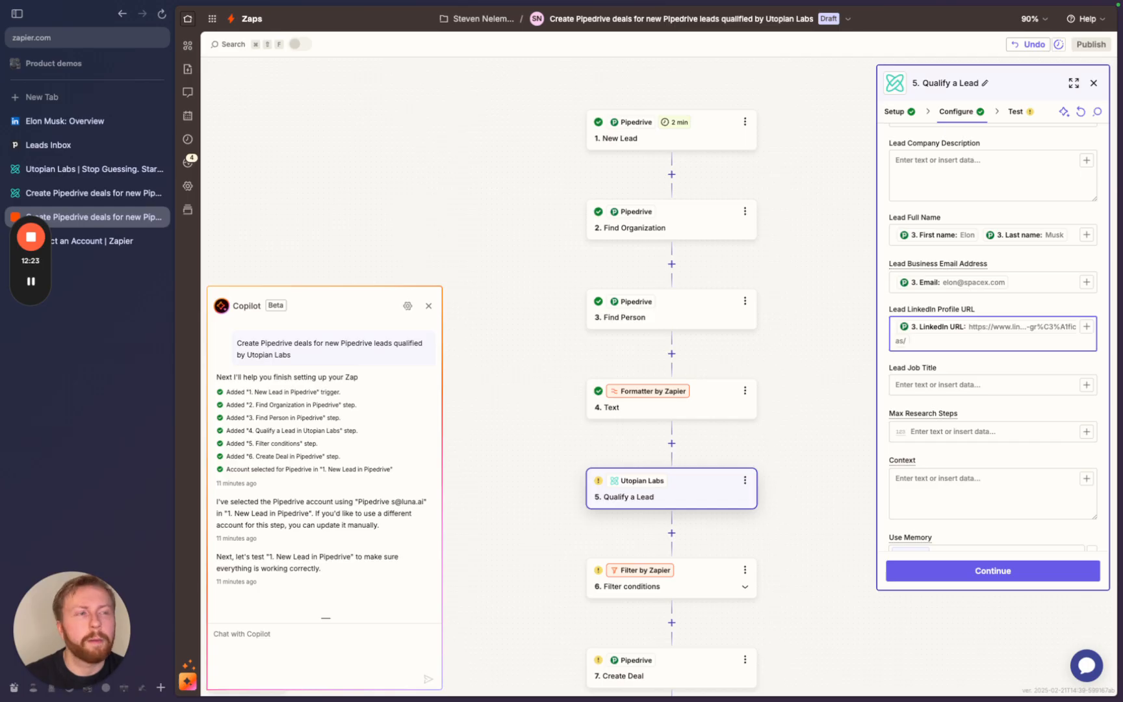
# - Map Find Person's Job Title (CEO) into the Lead Job Title field
pyautogui.click(897, 385)
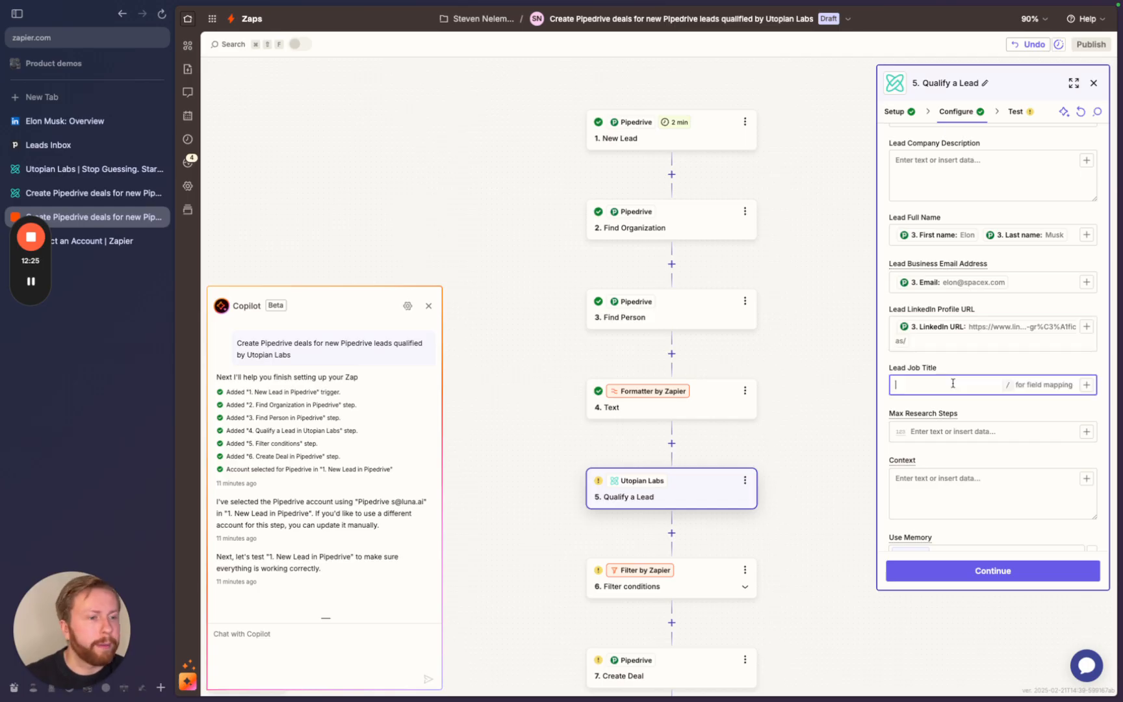
pyautogui.write('/')
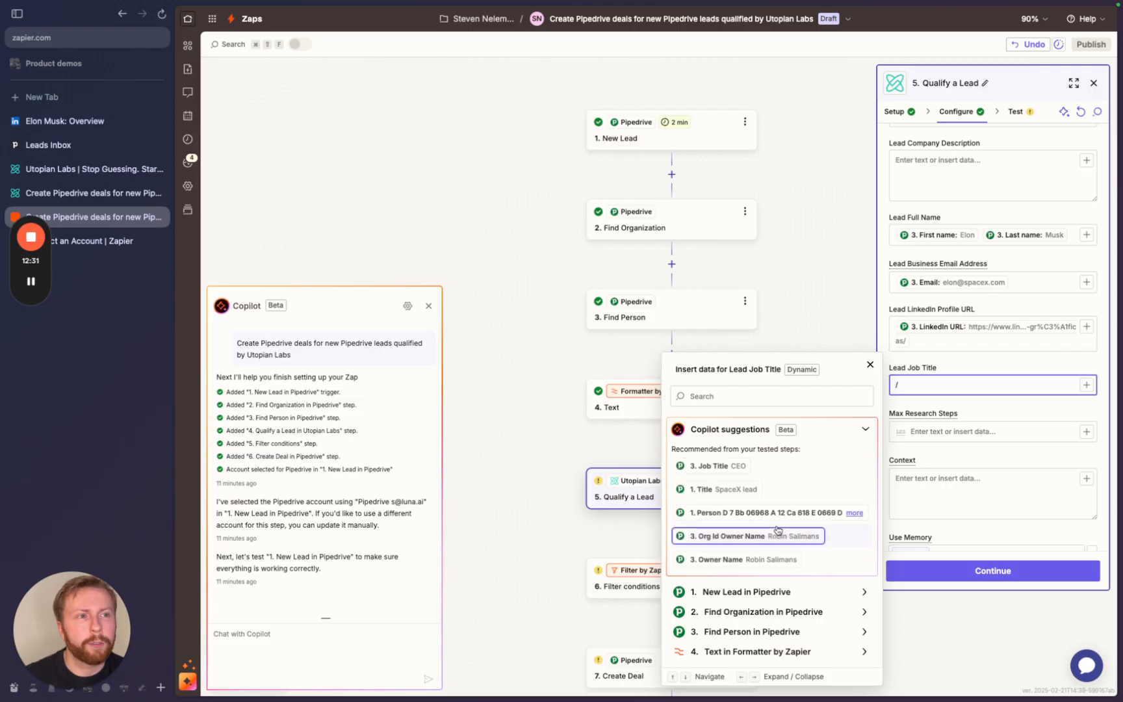
pyautogui.click(727, 467)
pyautogui.click(976, 411)
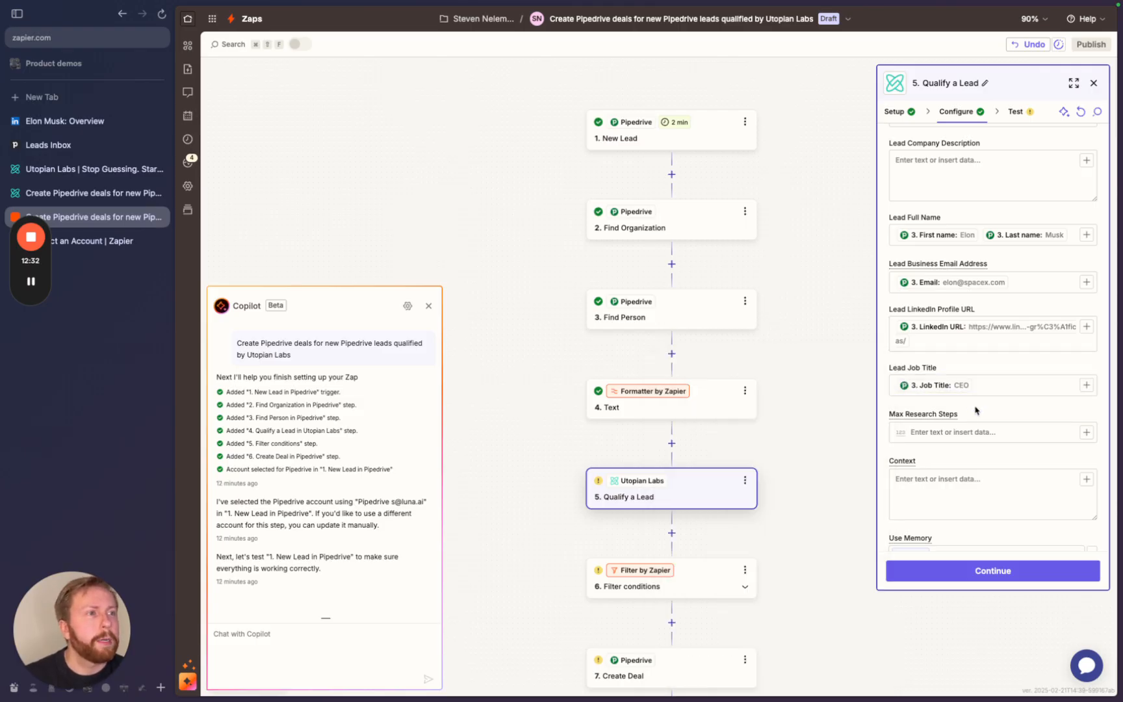
pyautogui.scroll(-1, 958, 496)
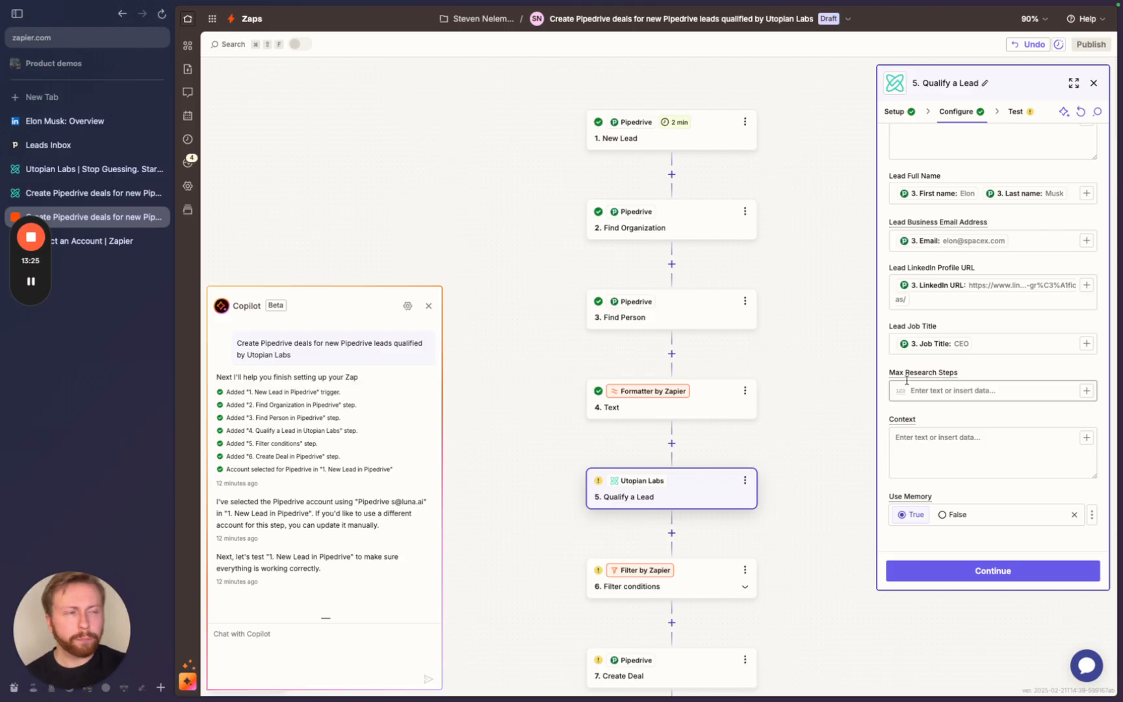
# - Write the Context: qualified means 10+ engineers, a marketing department, recent news, engineering challenges
pyautogui.click(919, 448)
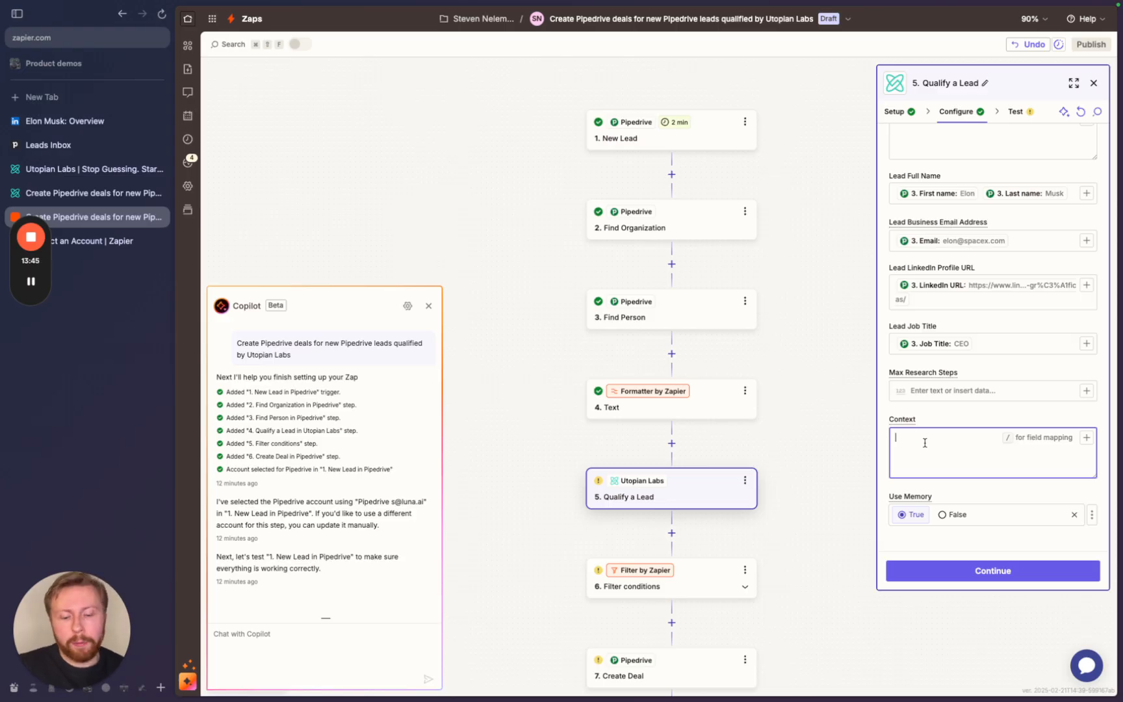
pyautogui.write('(')
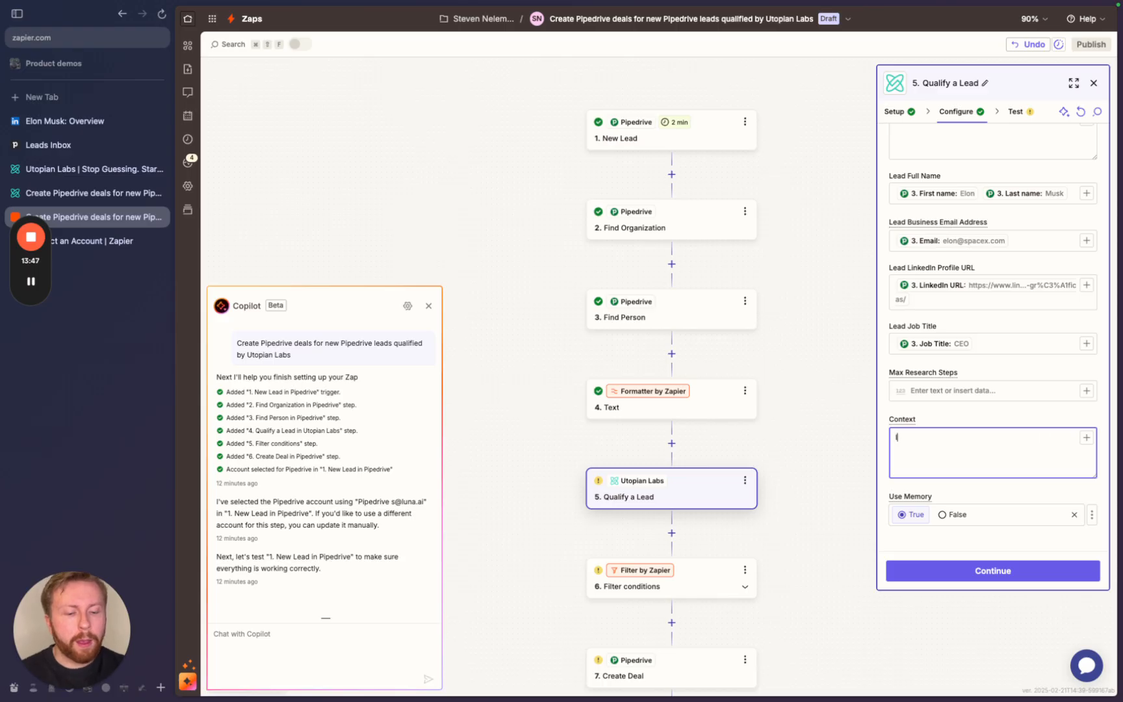
pyautogui.write('For us, a ')
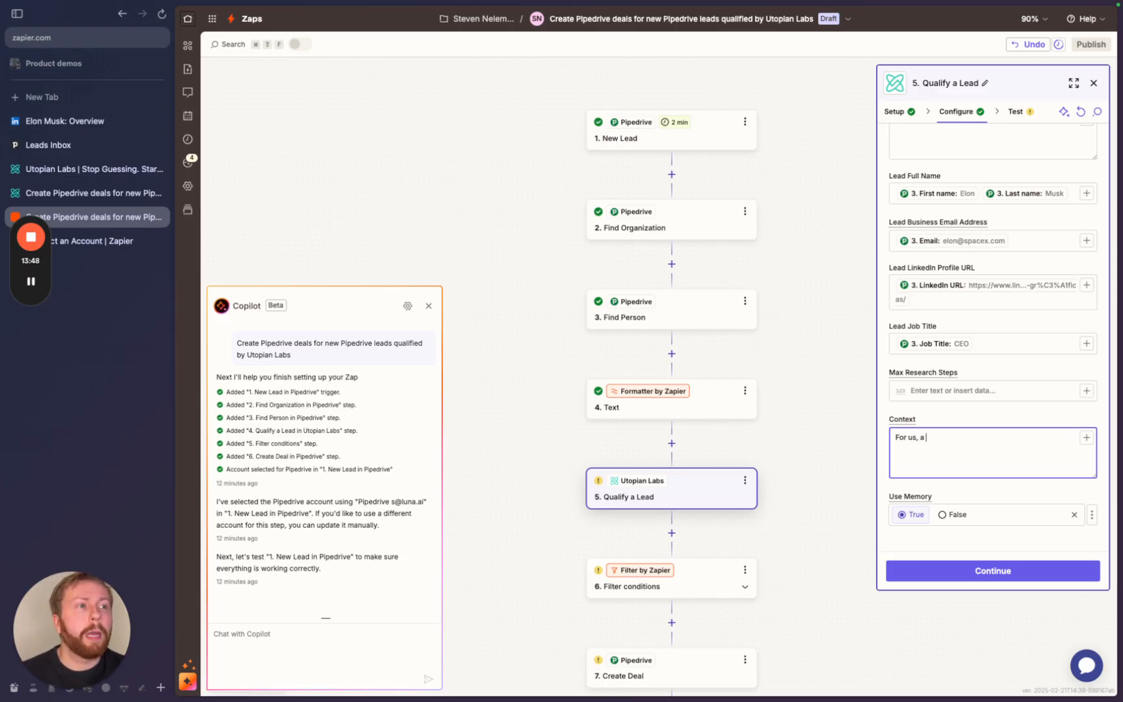
pyautogui.write('qualified lead')
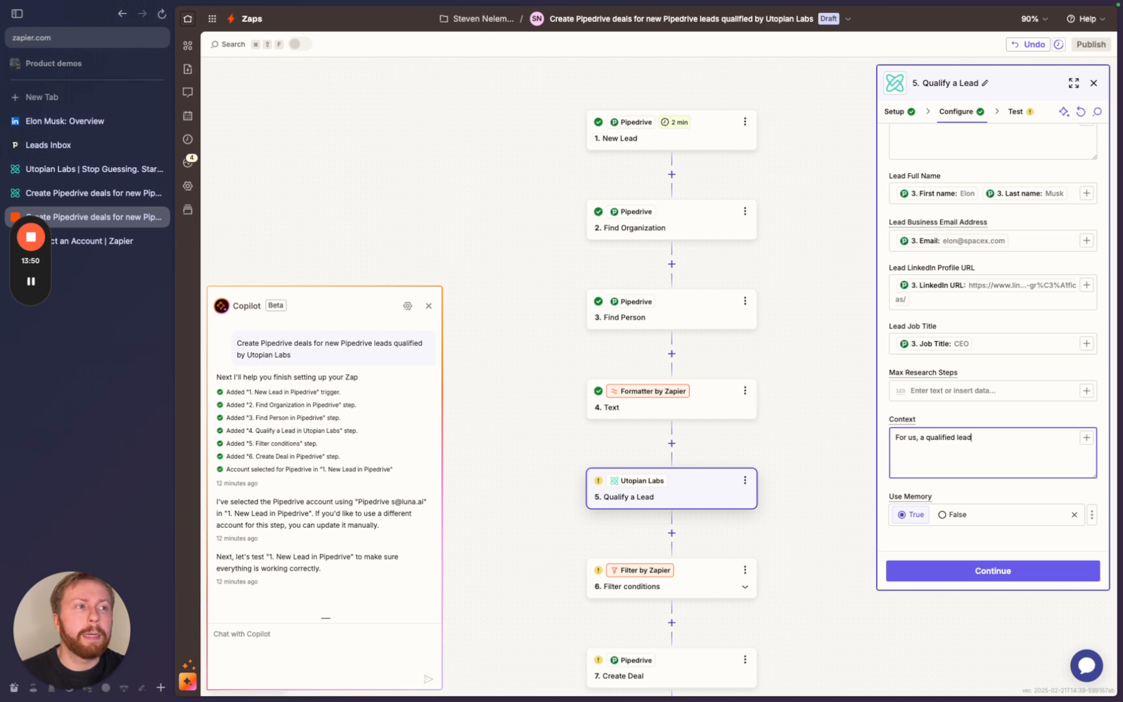
pyautogui.write(' is if t')
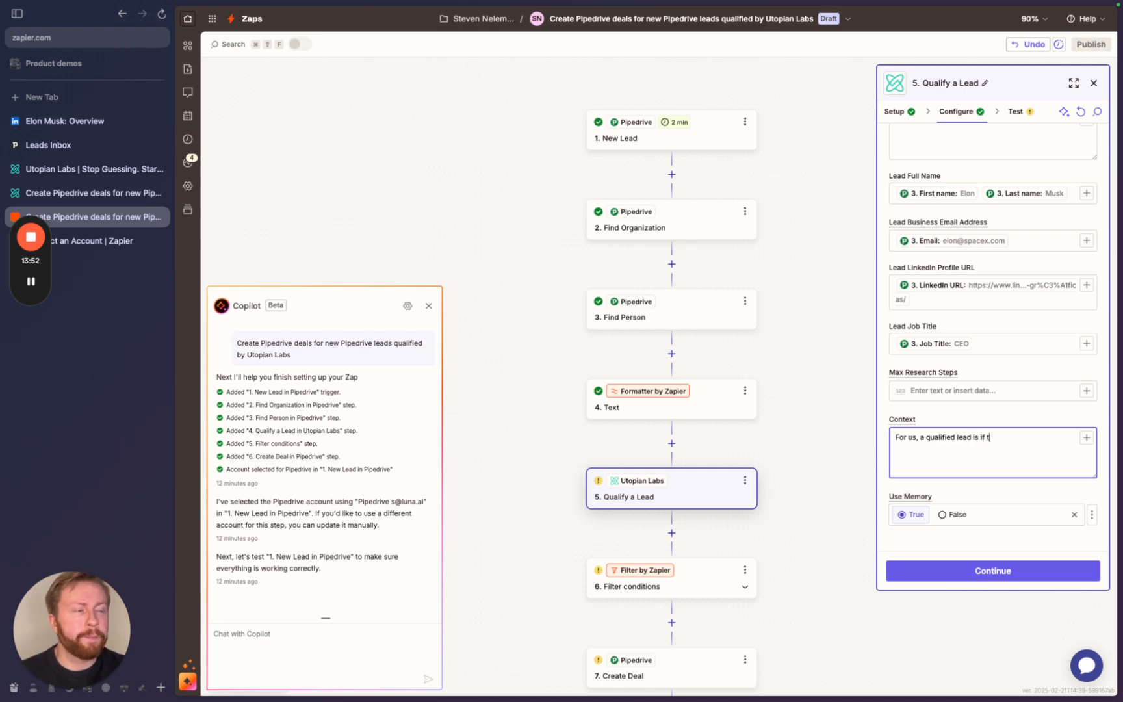
pyautogui.write('he')
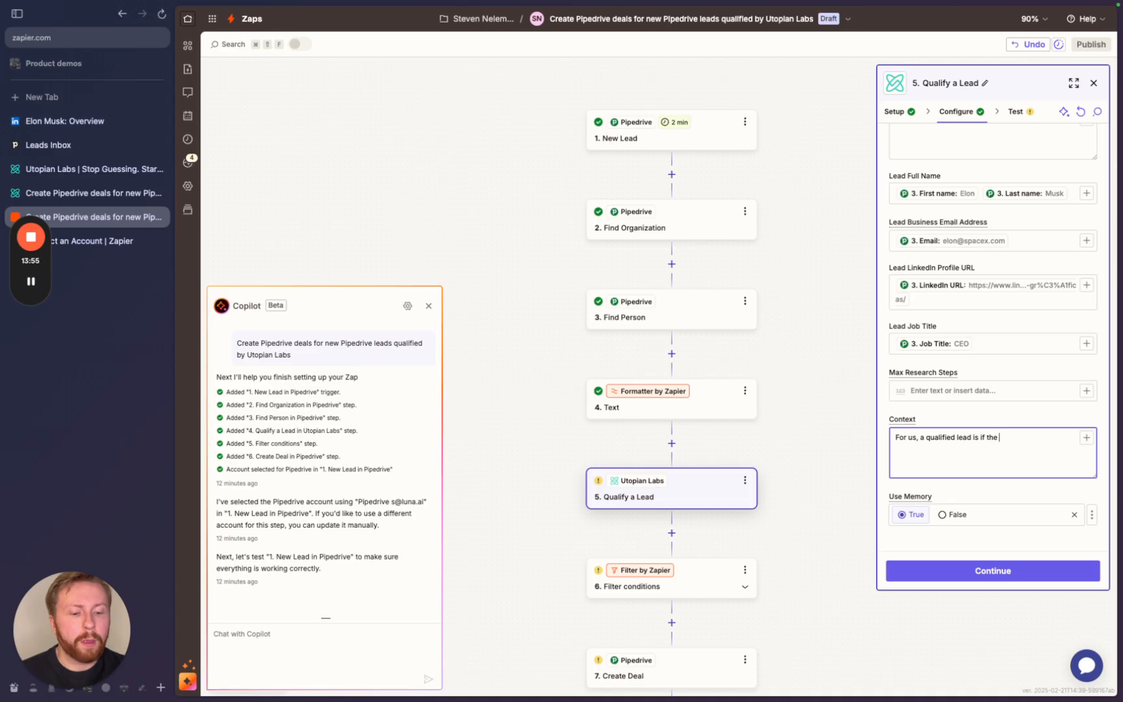
pyautogui.write(' company has at lea')
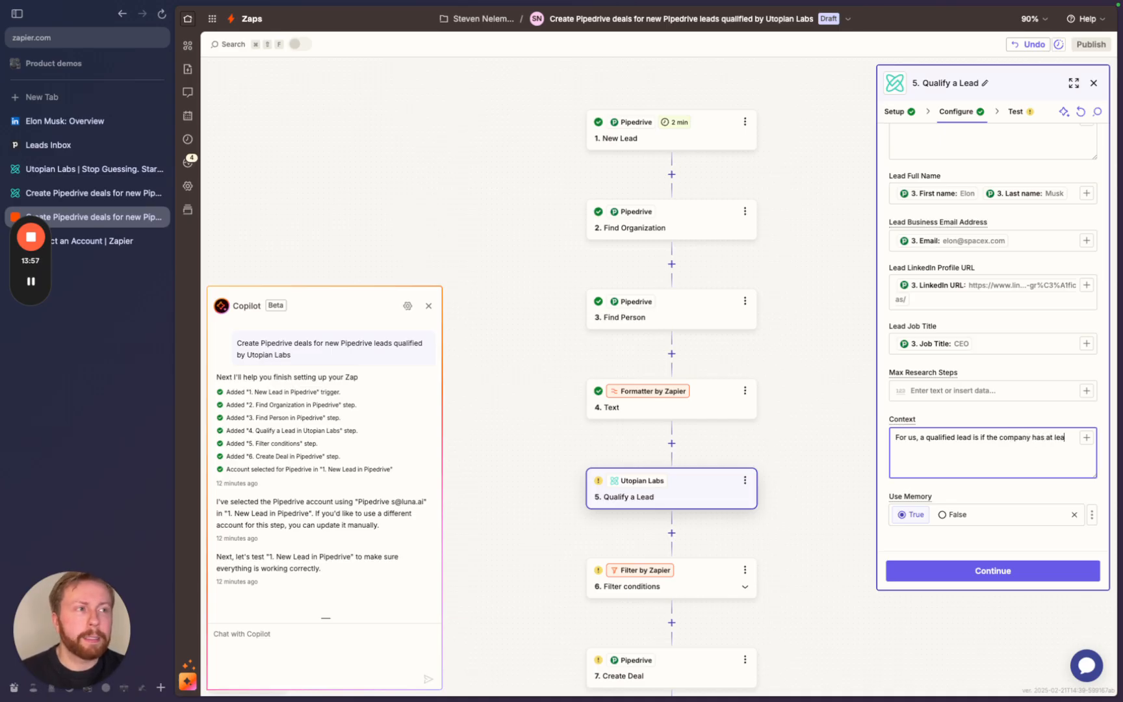
pyautogui.write('st 10 engine')
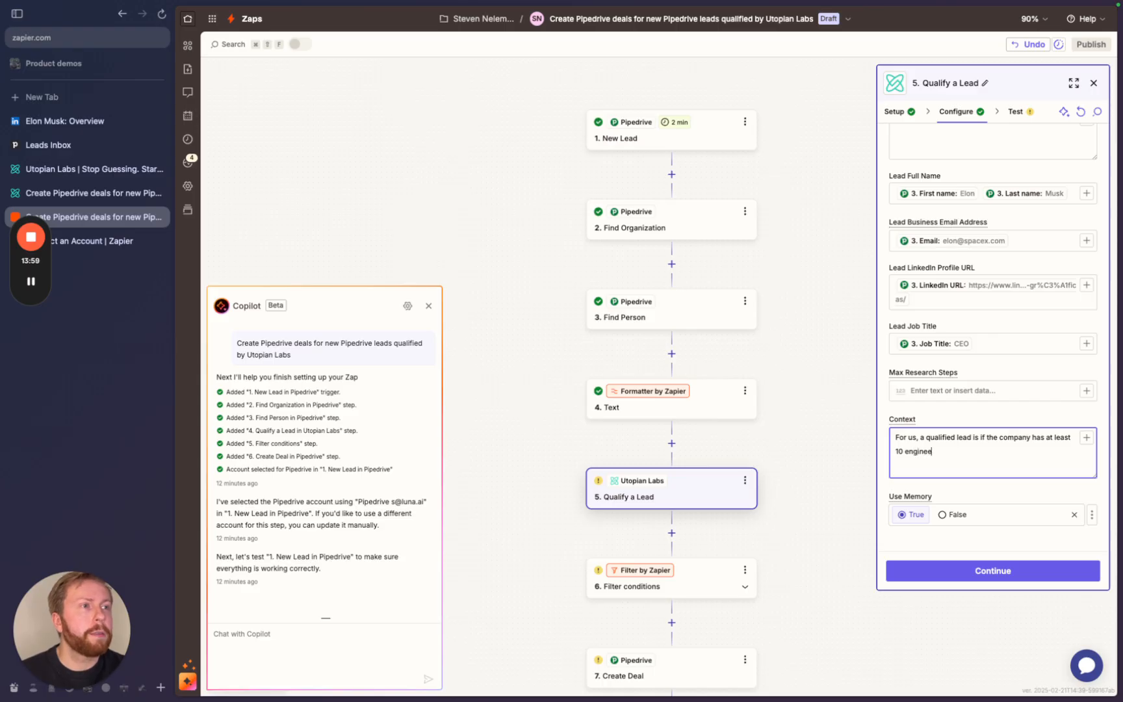
pyautogui.write('ers and')
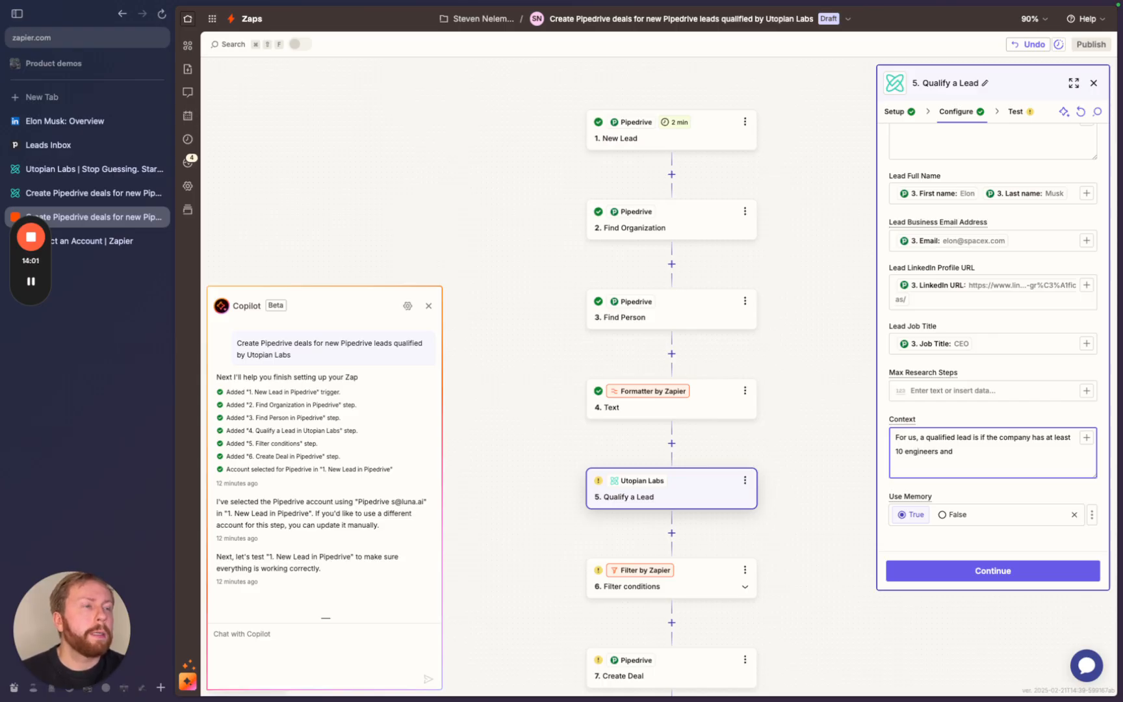
pyautogui.write(' also has ')
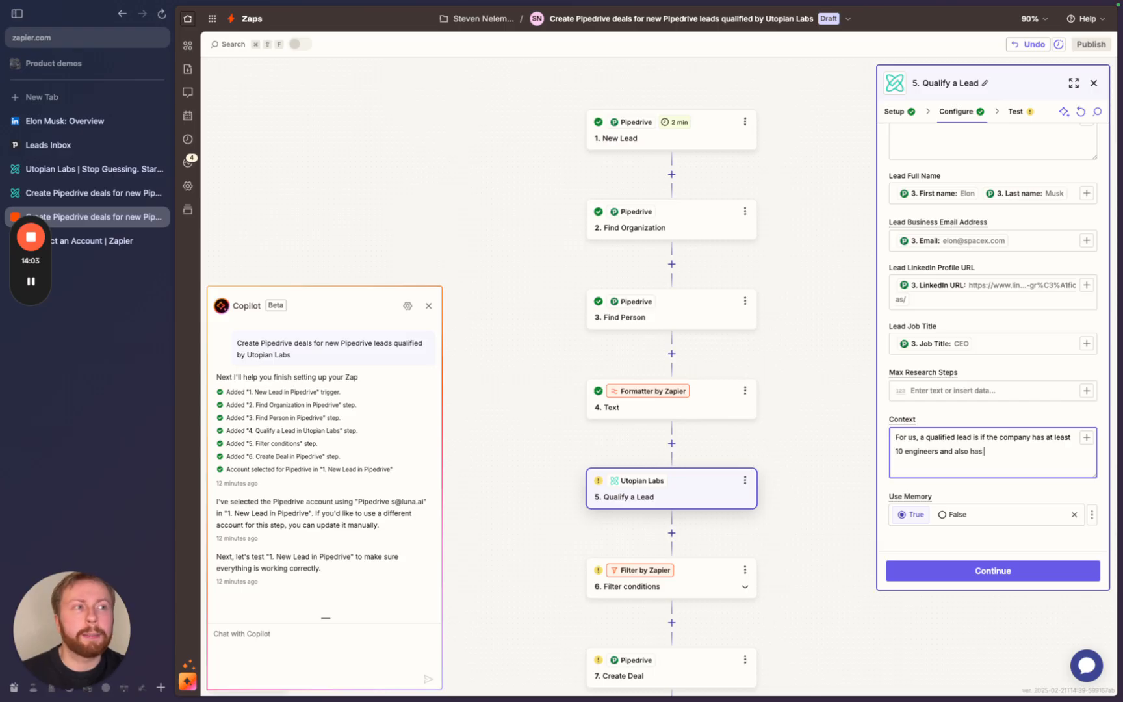
pyautogui.write('a marketing')
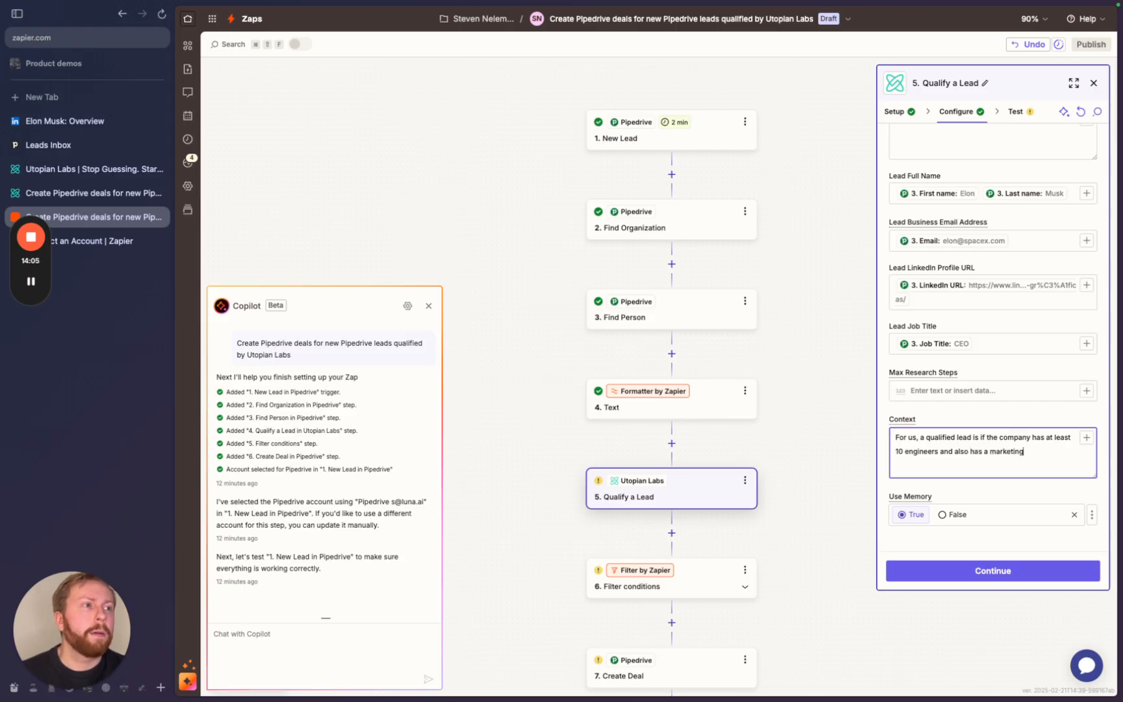
pyautogui.write(' department. There')
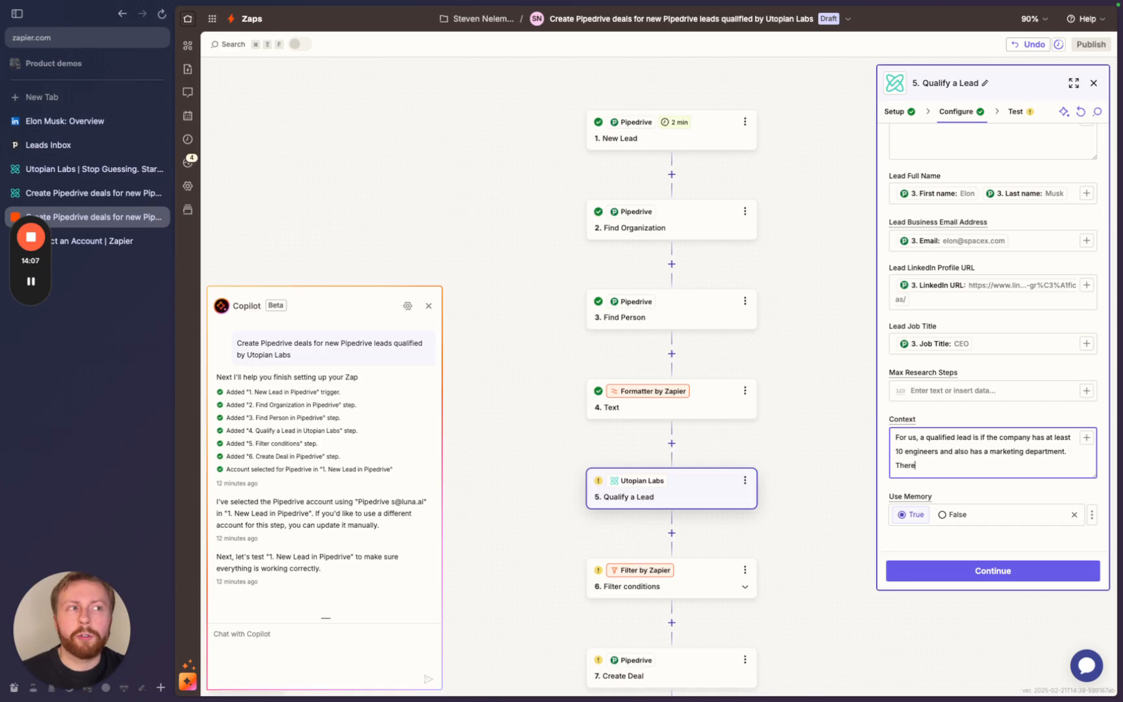
pyautogui.write(' should be re')
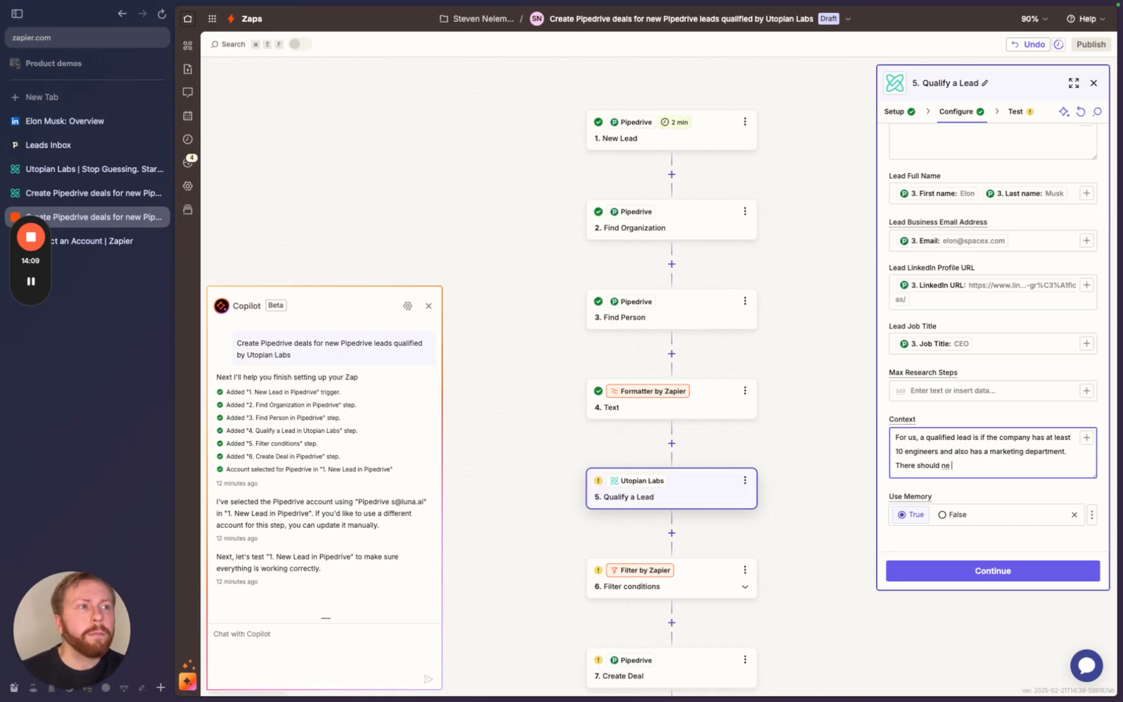
pyautogui.write('cent')
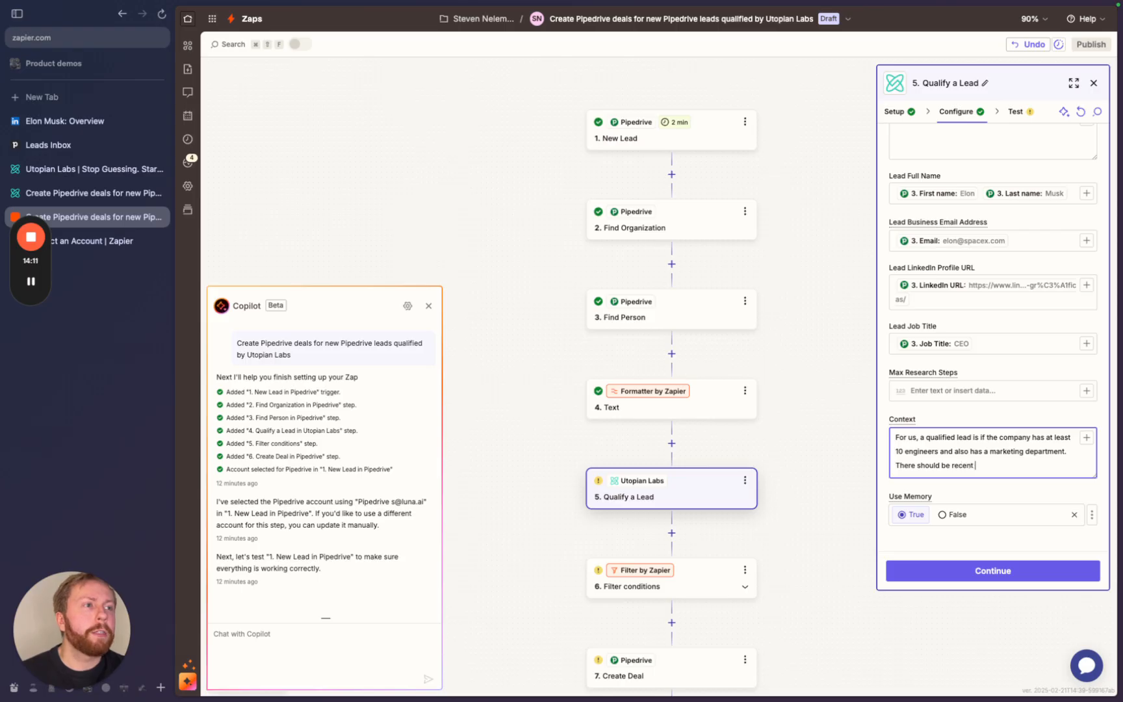
pyautogui.write(' news and engine')
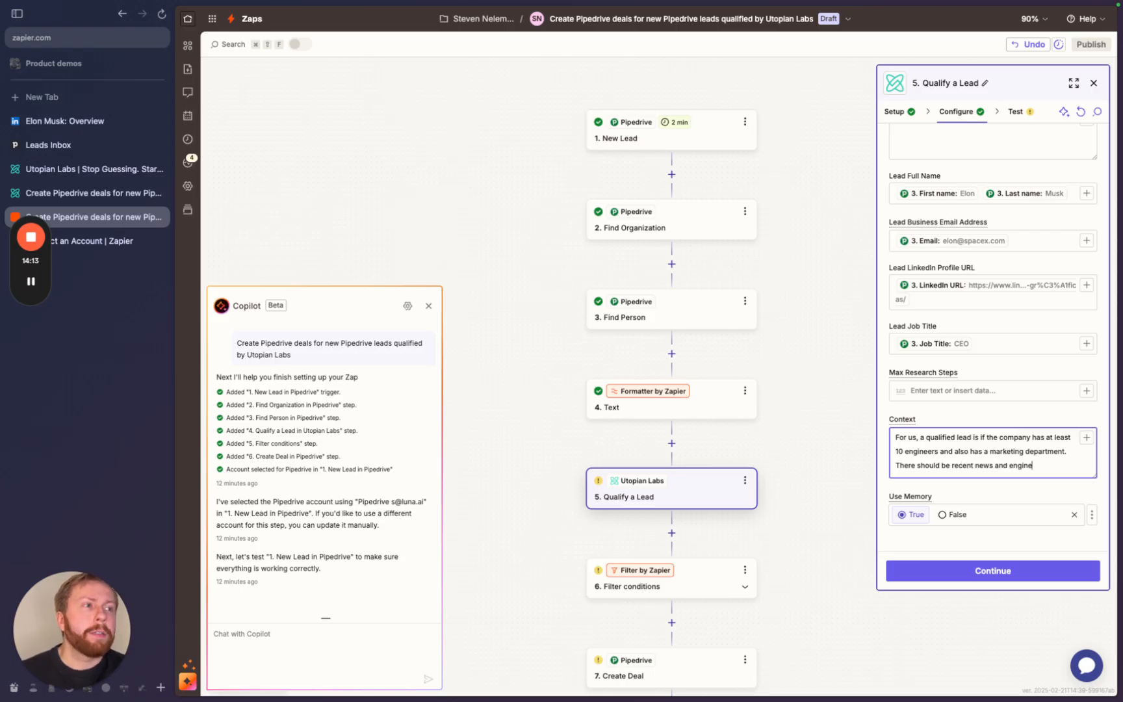
pyautogui.write('ering challenges ')
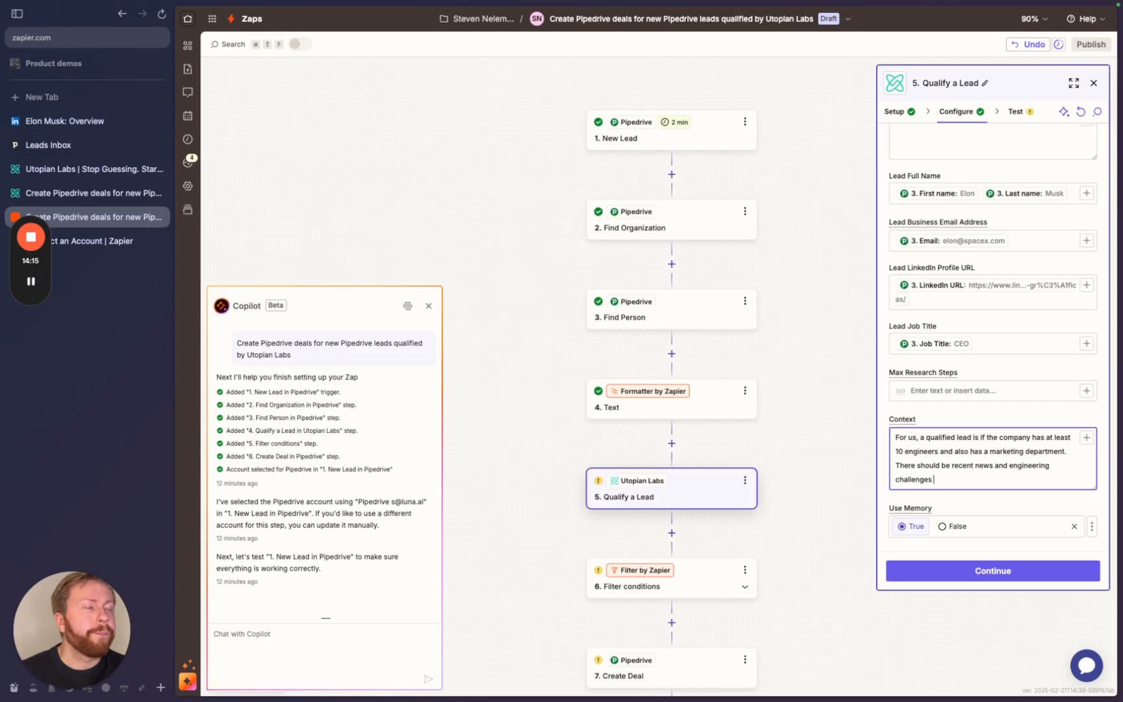
pyautogui.write('coming up')
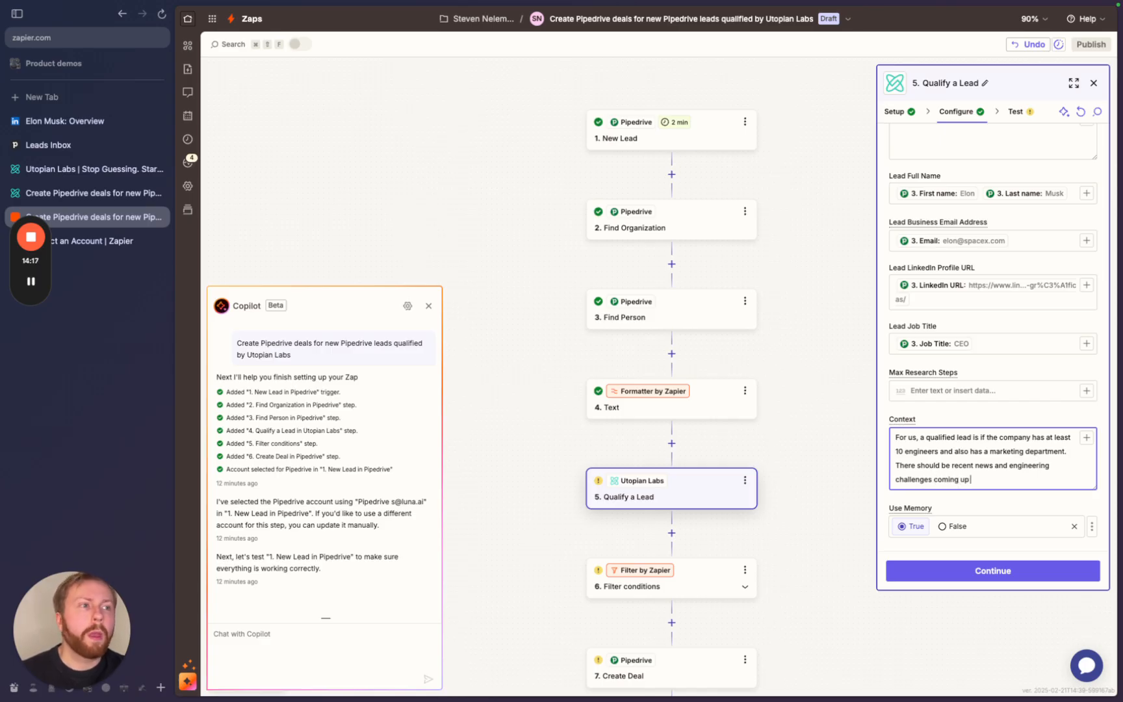
pyautogui.write(' that we ')
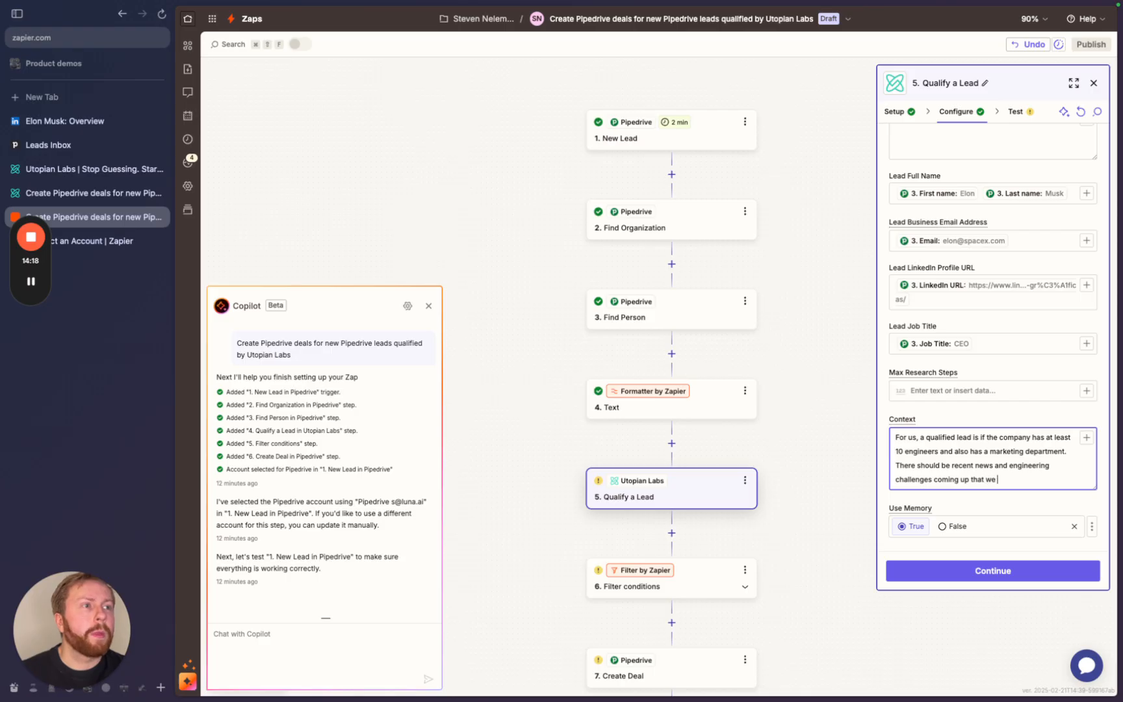
pyautogui.write('can help with')
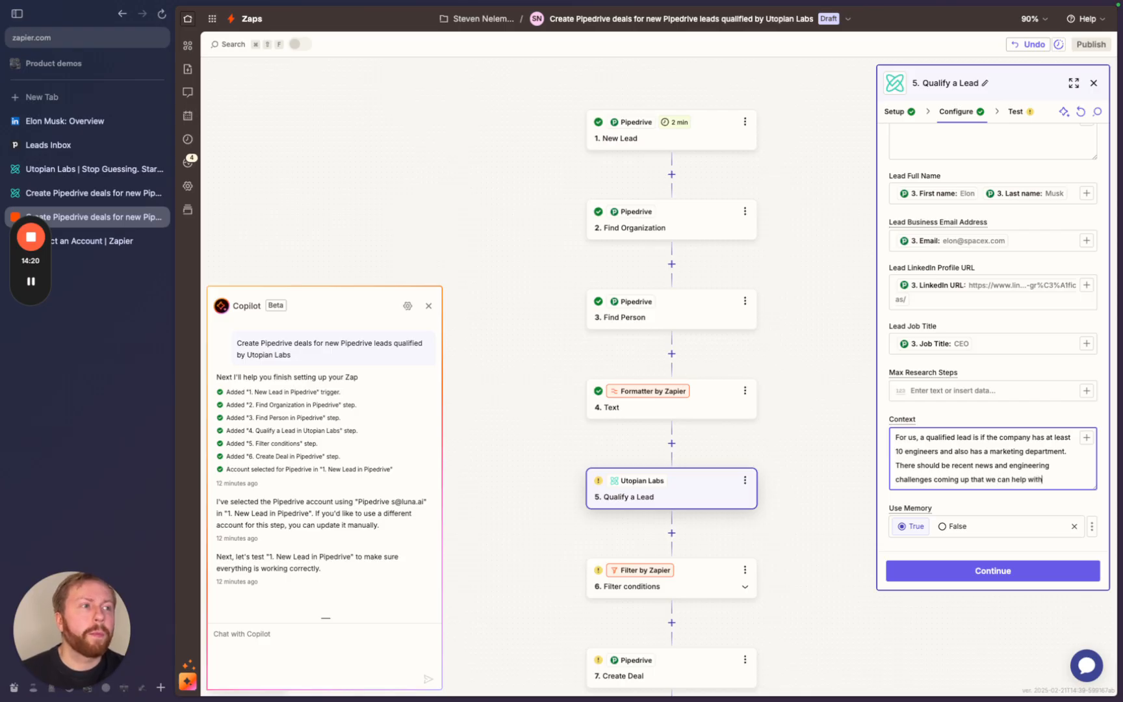
pyautogui.scroll(-1, 996, 425)
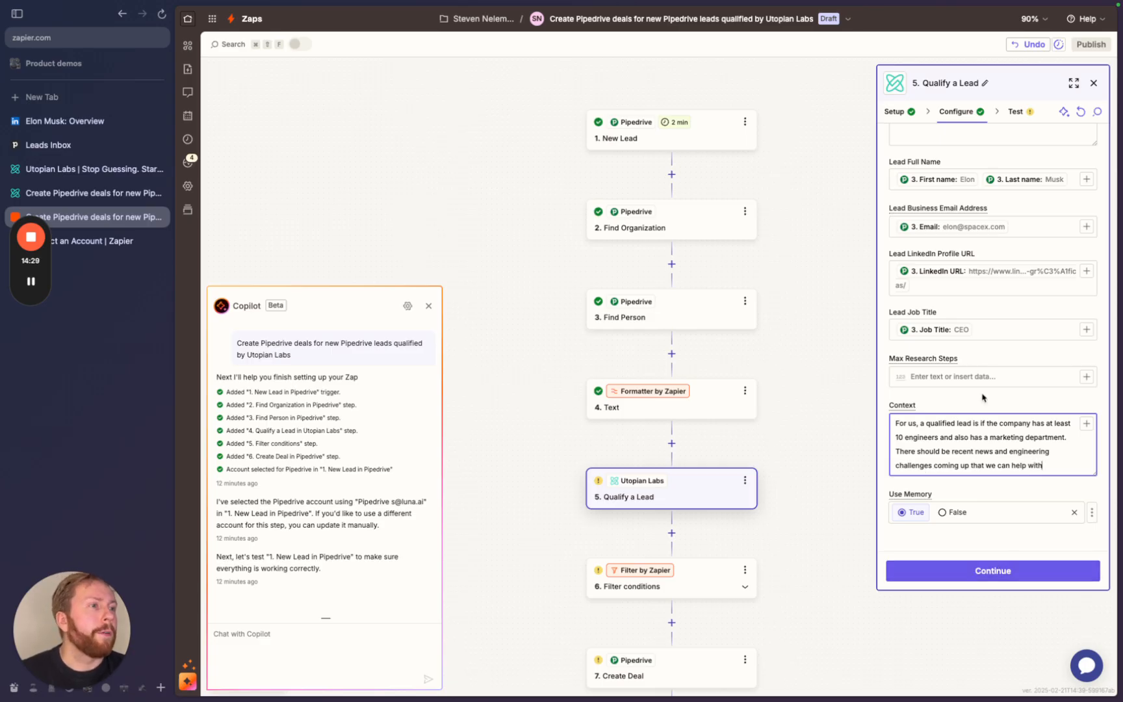
pyautogui.moveTo(894, 422); pyautogui.dragTo(1048, 468)
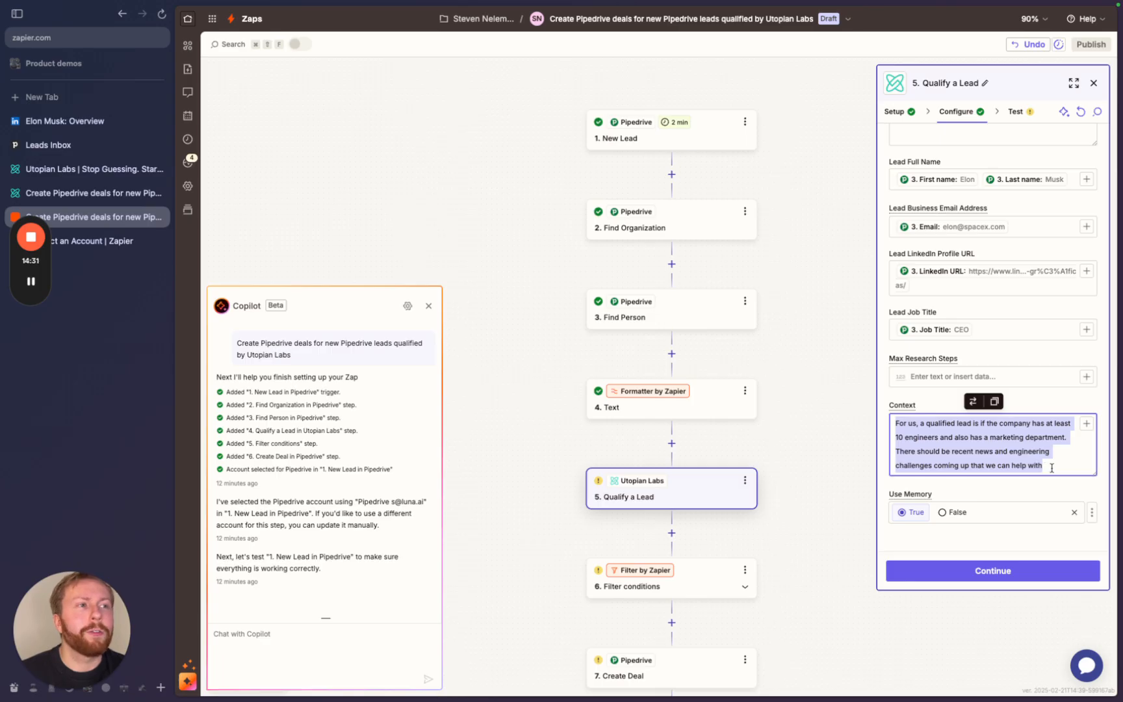
pyautogui.click(1050, 468)
pyautogui.moveTo(895, 422); pyautogui.dragTo(1055, 465)
pyautogui.click(1054, 466)
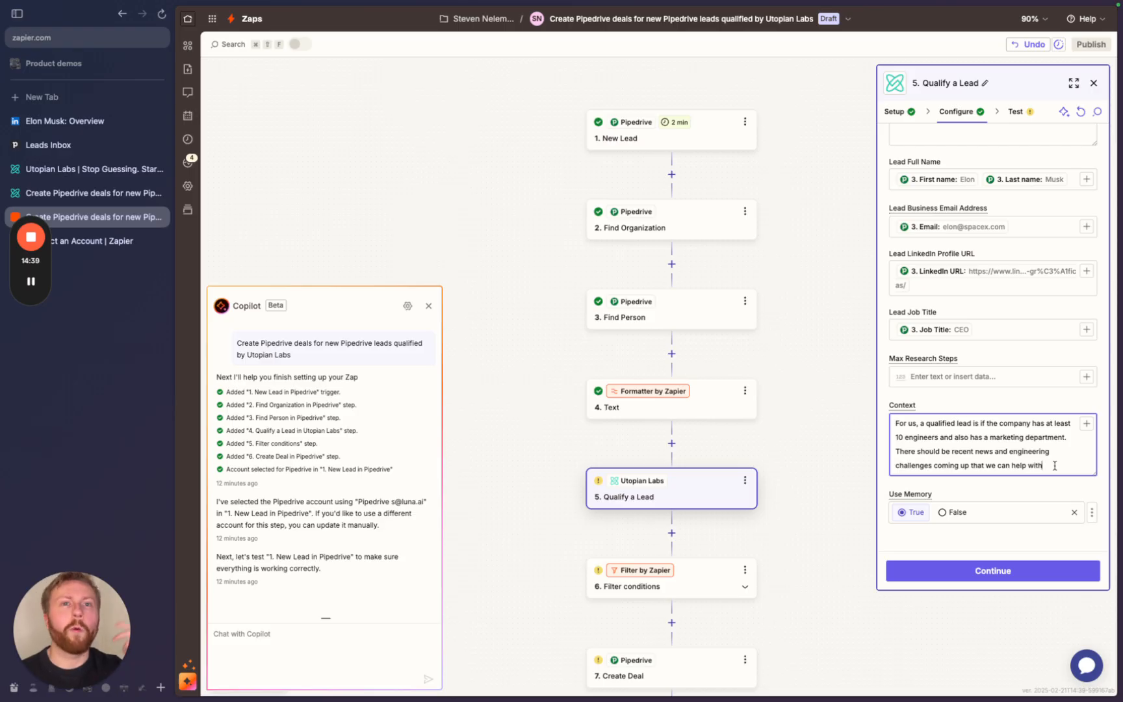
pyautogui.moveTo(1055, 466); pyautogui.dragTo(894, 421)
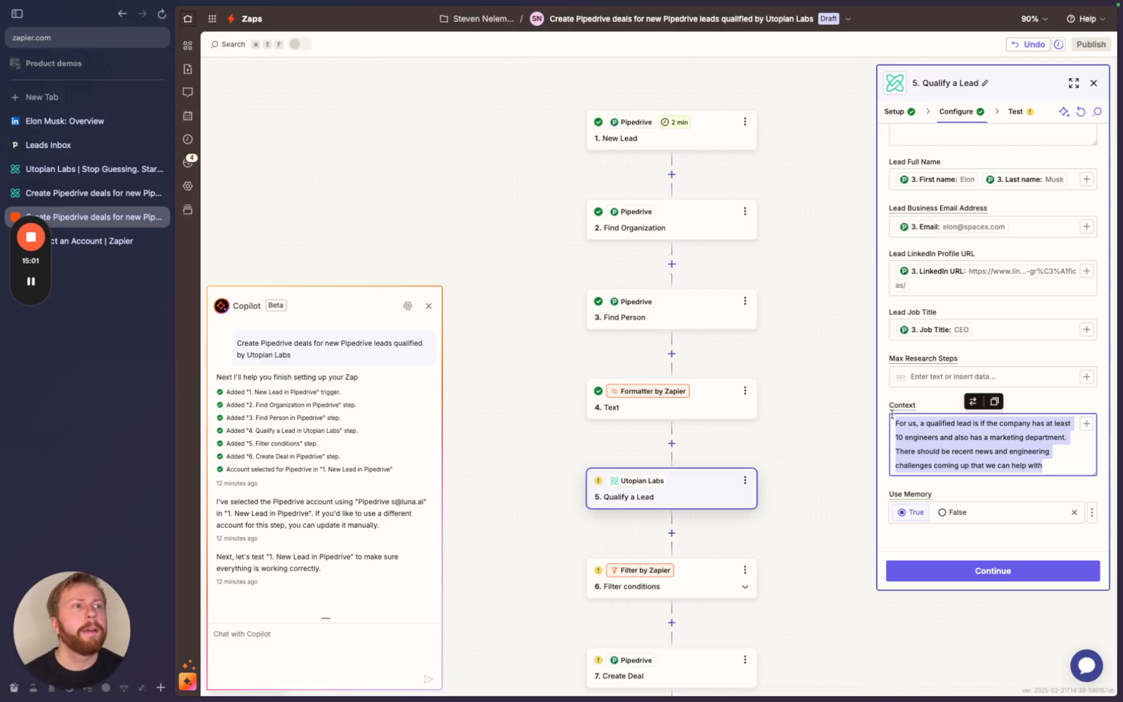
pyautogui.click(898, 399)
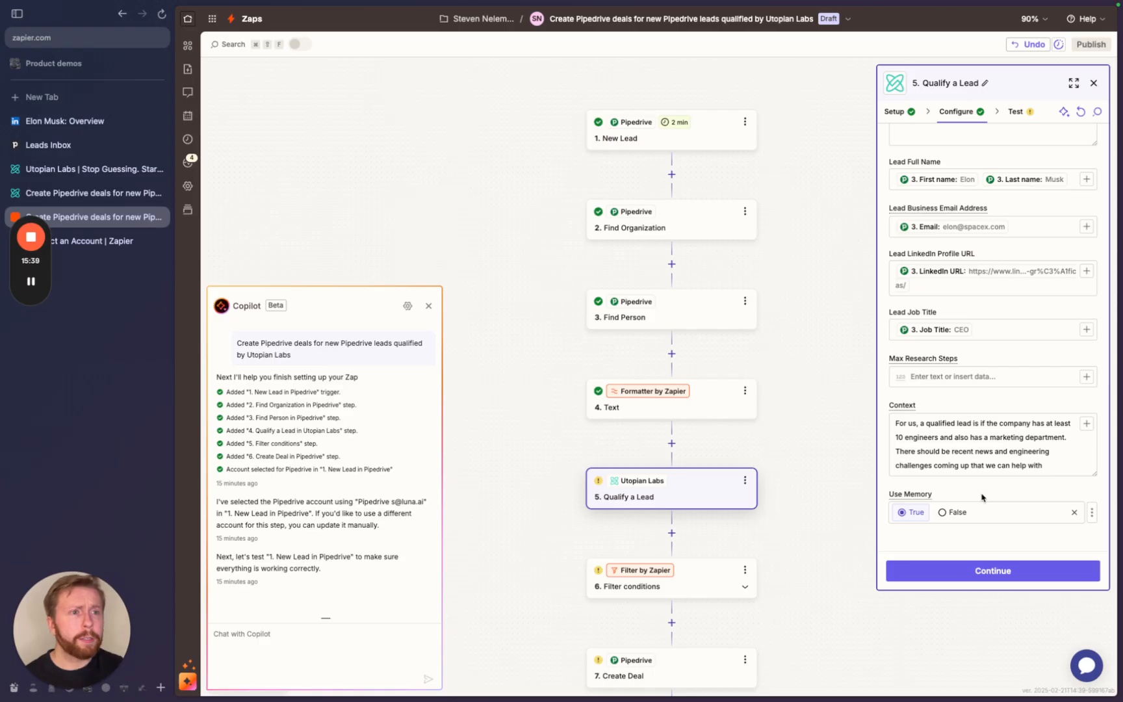
# - Add a Utopian Labs Categorize a Lead step after Qualify a Lead
pyautogui.click(672, 533)
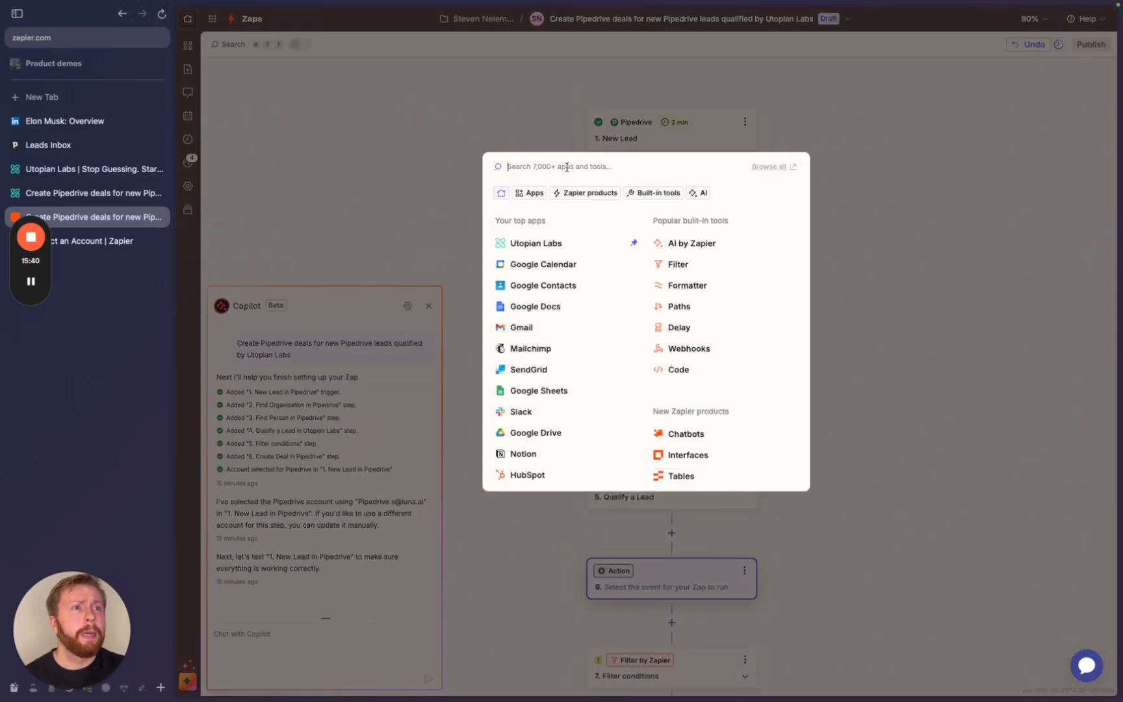
pyautogui.click(549, 245)
pyautogui.click(948, 206)
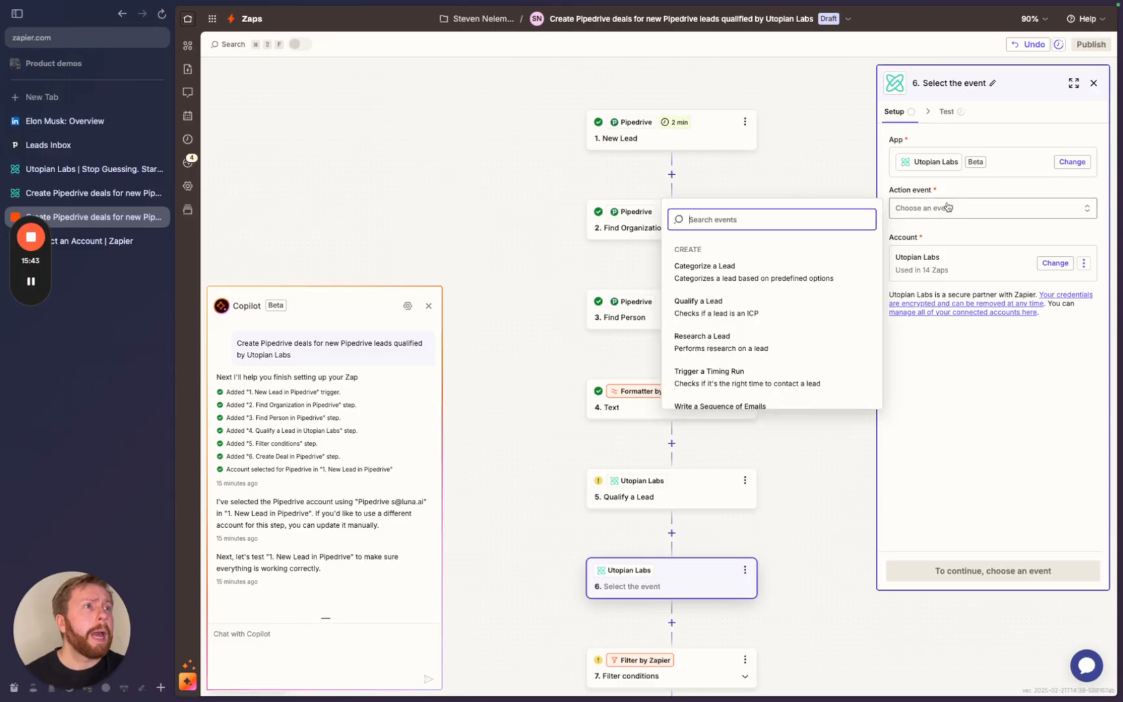
pyautogui.scroll(-1, 772, 358)
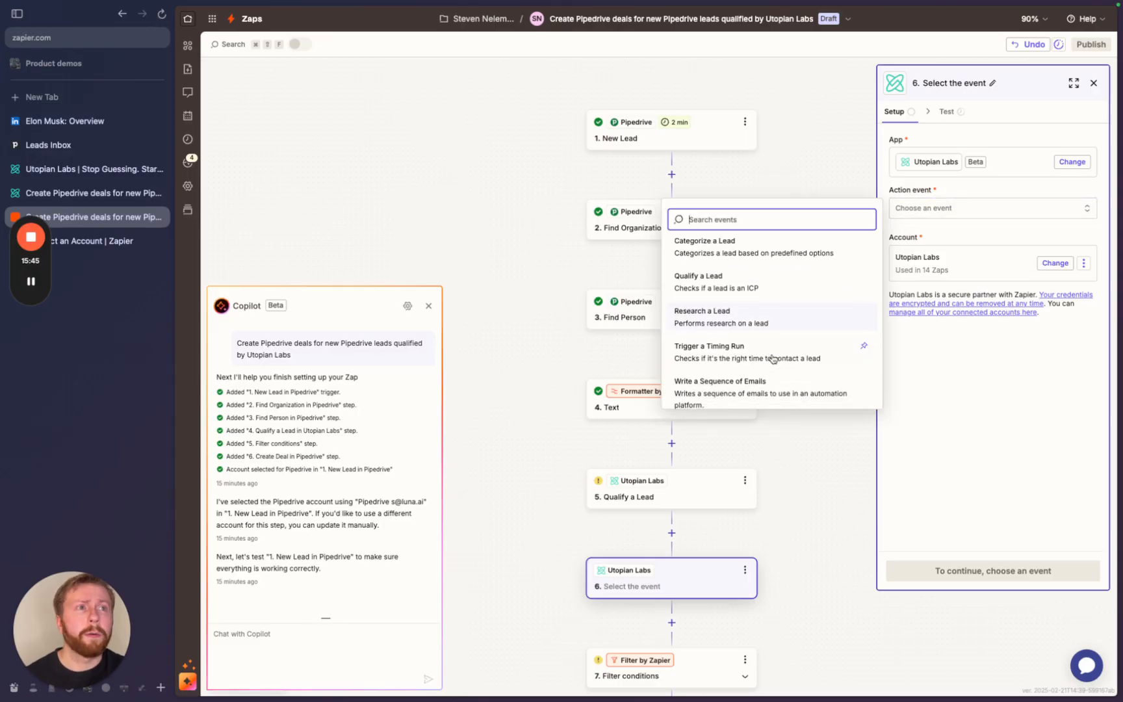
pyautogui.click(759, 251)
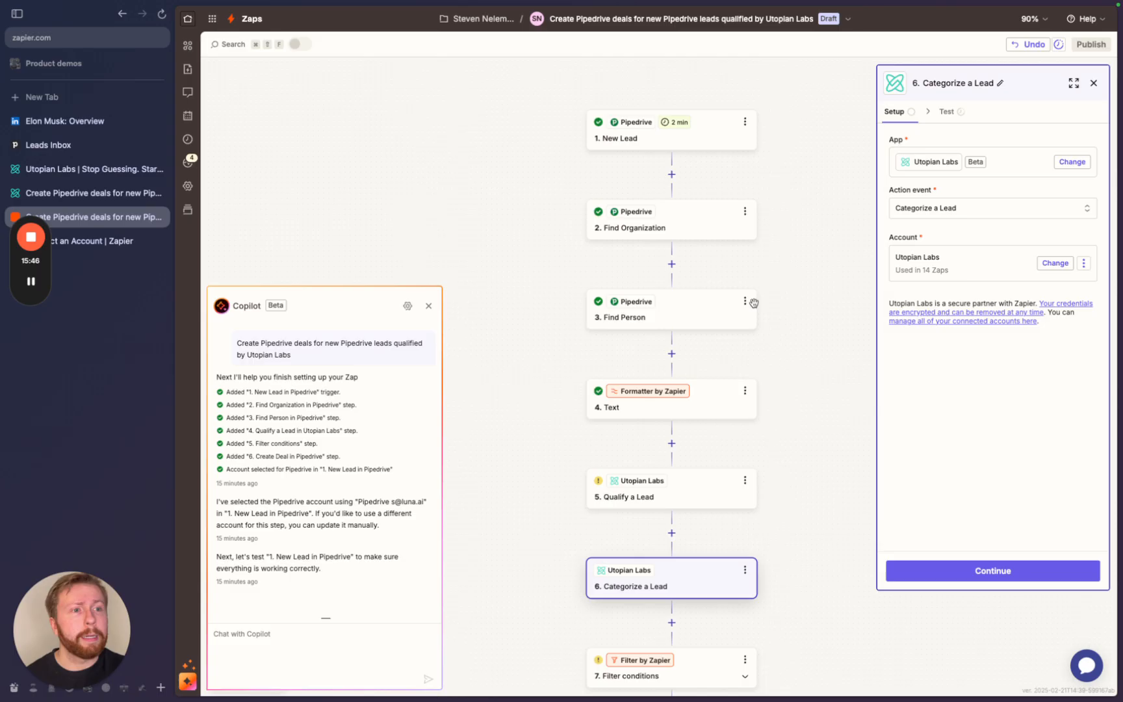
# - Delete the Categorize a Lead step again
pyautogui.click(746, 570)
pyautogui.click(791, 681)
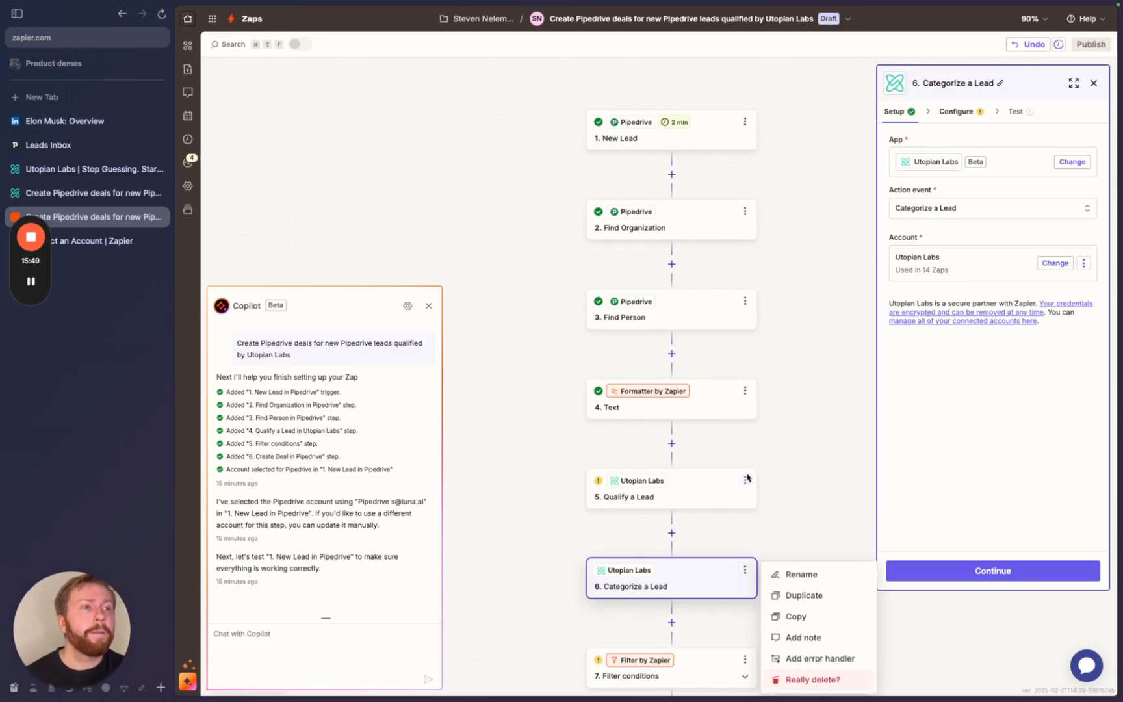
pyautogui.click(804, 679)
# - Review the Qualify a Lead fields and run its test, returning score high
pyautogui.click(693, 491)
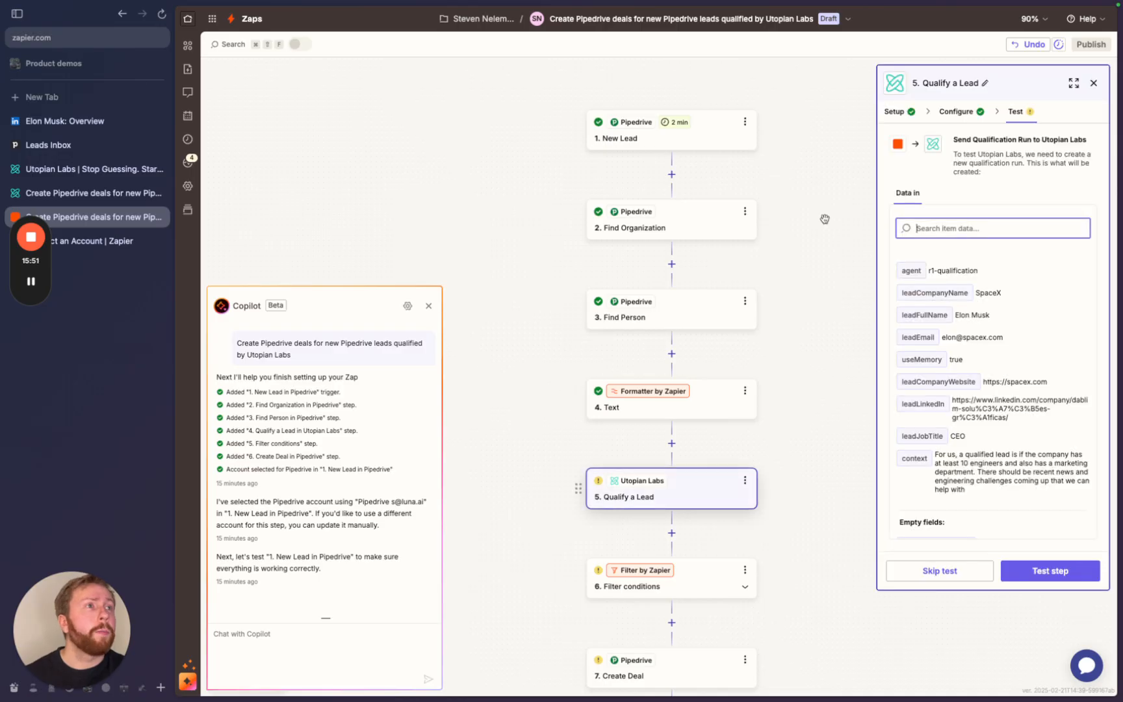
pyautogui.scroll(-1, 939, 416)
pyautogui.click(959, 112)
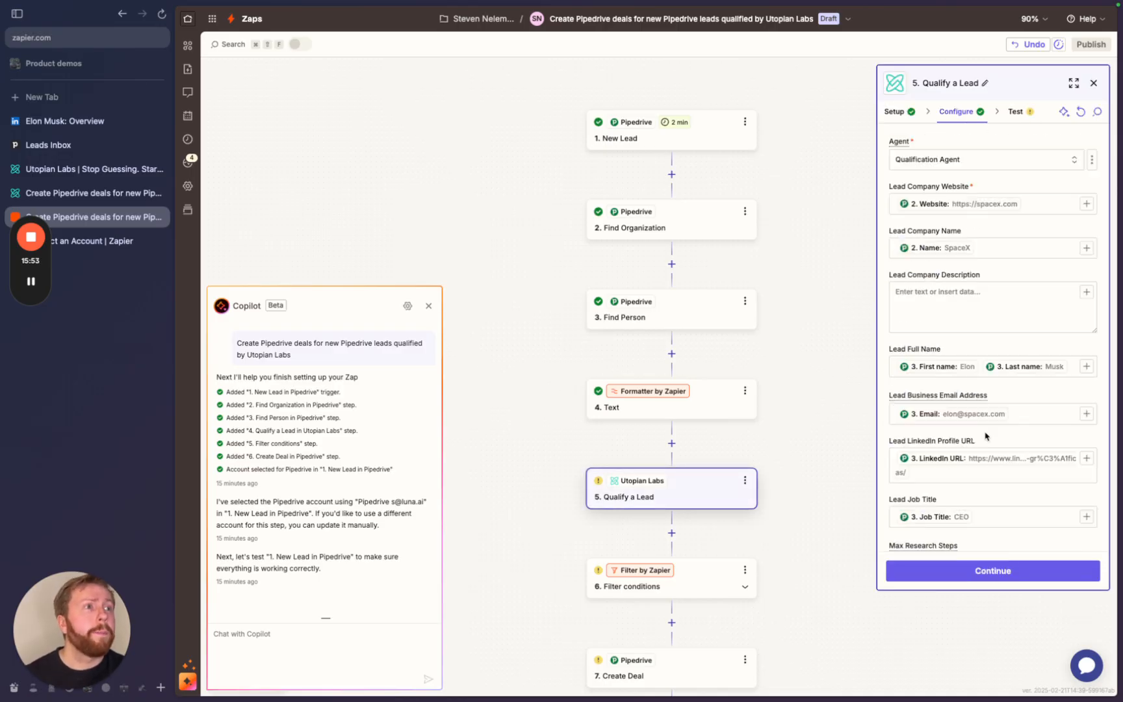
pyautogui.scroll(-3, 985, 436)
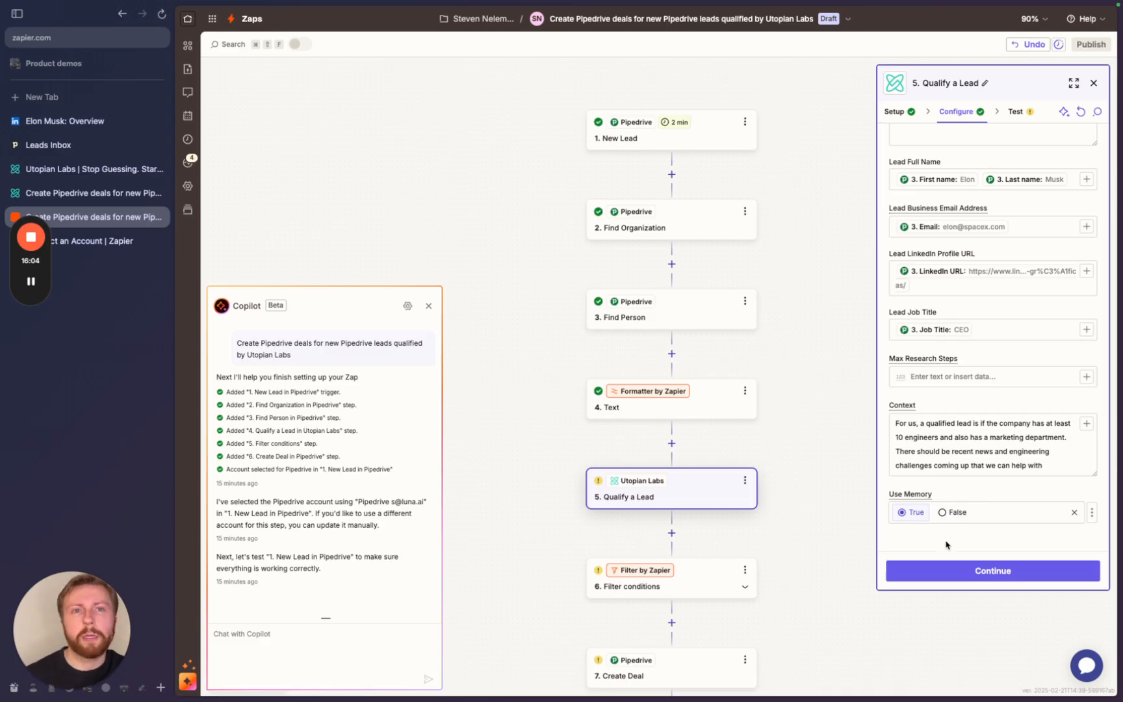
pyautogui.click(929, 571)
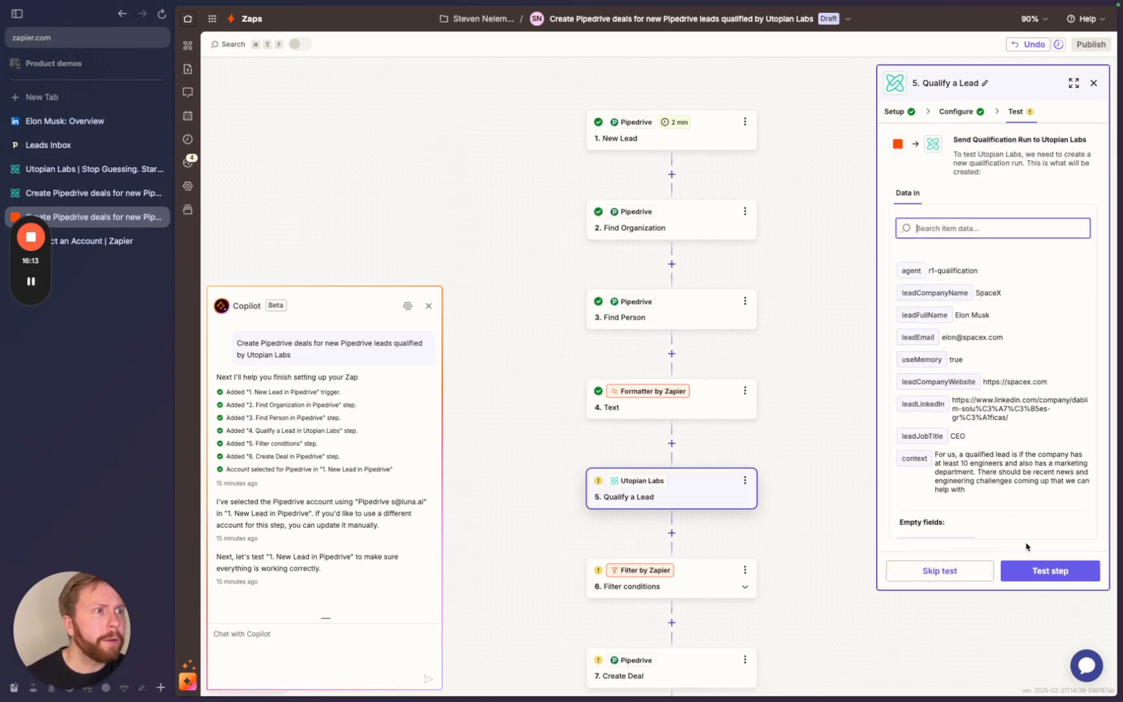
pyautogui.click(1039, 578)
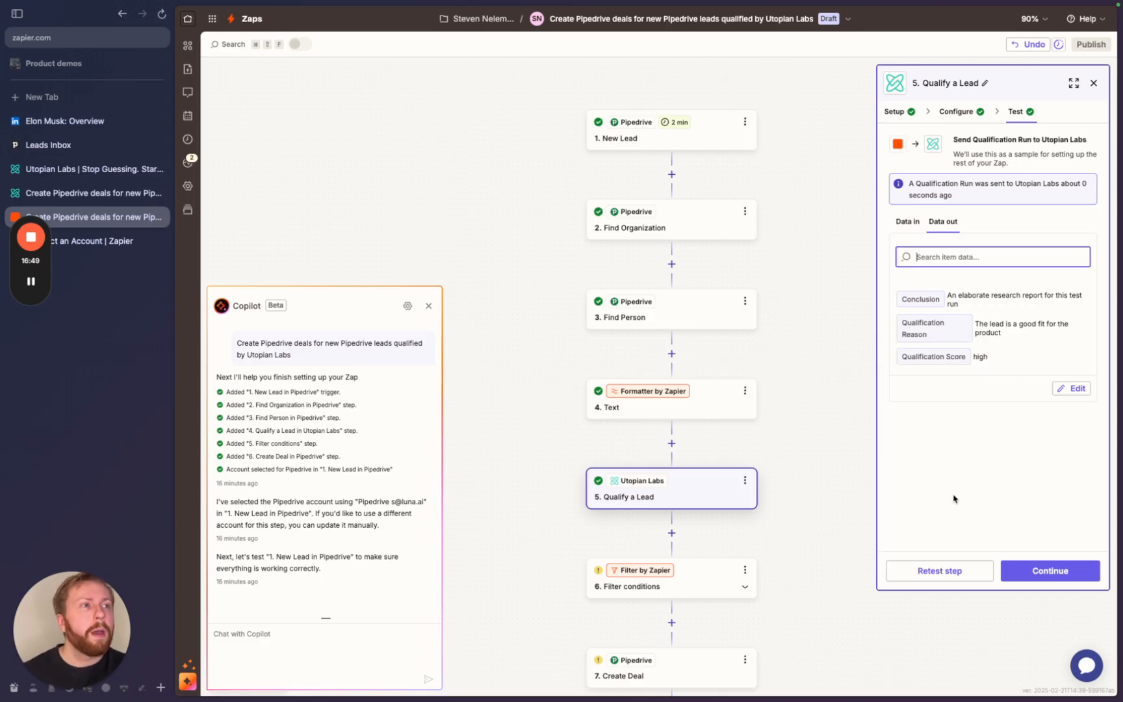
# - Keep the filter on Qualification Score exactly matching high and pass its test
pyautogui.click(1051, 572)
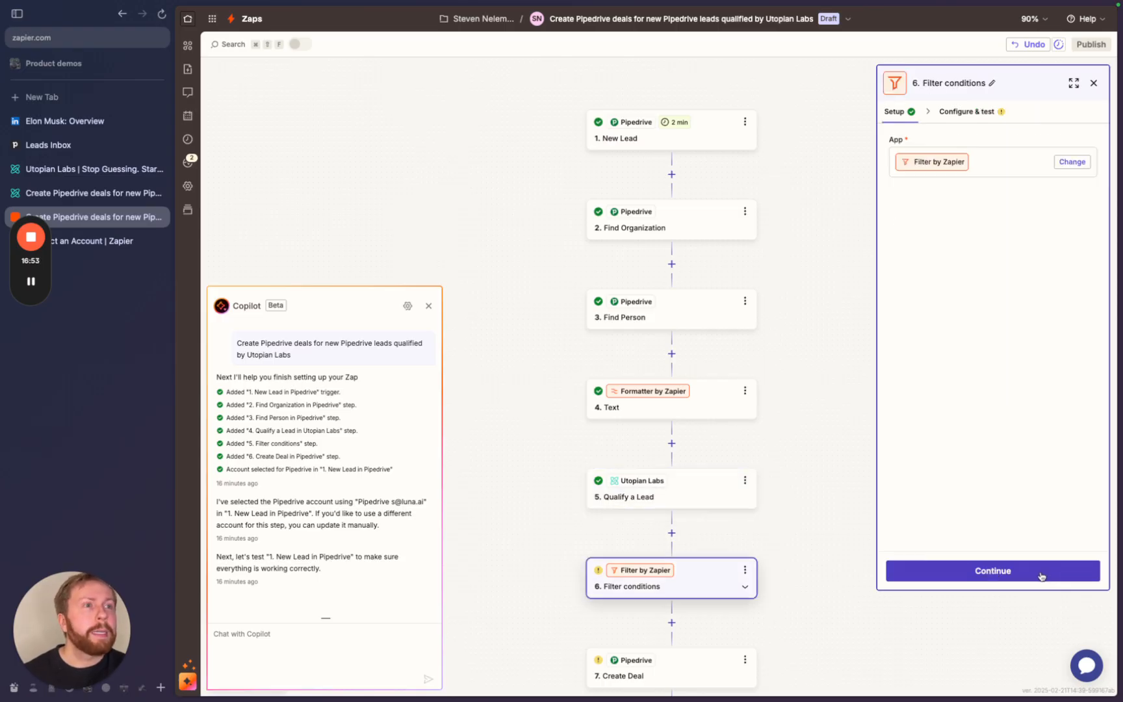
pyautogui.click(927, 576)
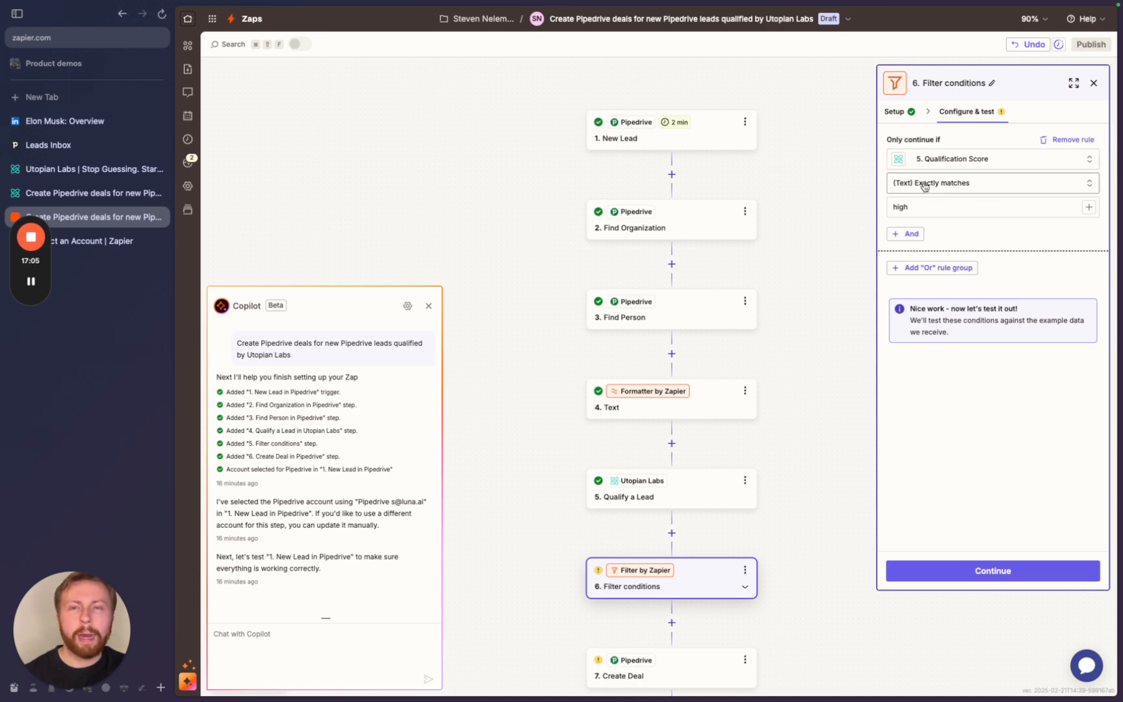
pyautogui.click(939, 573)
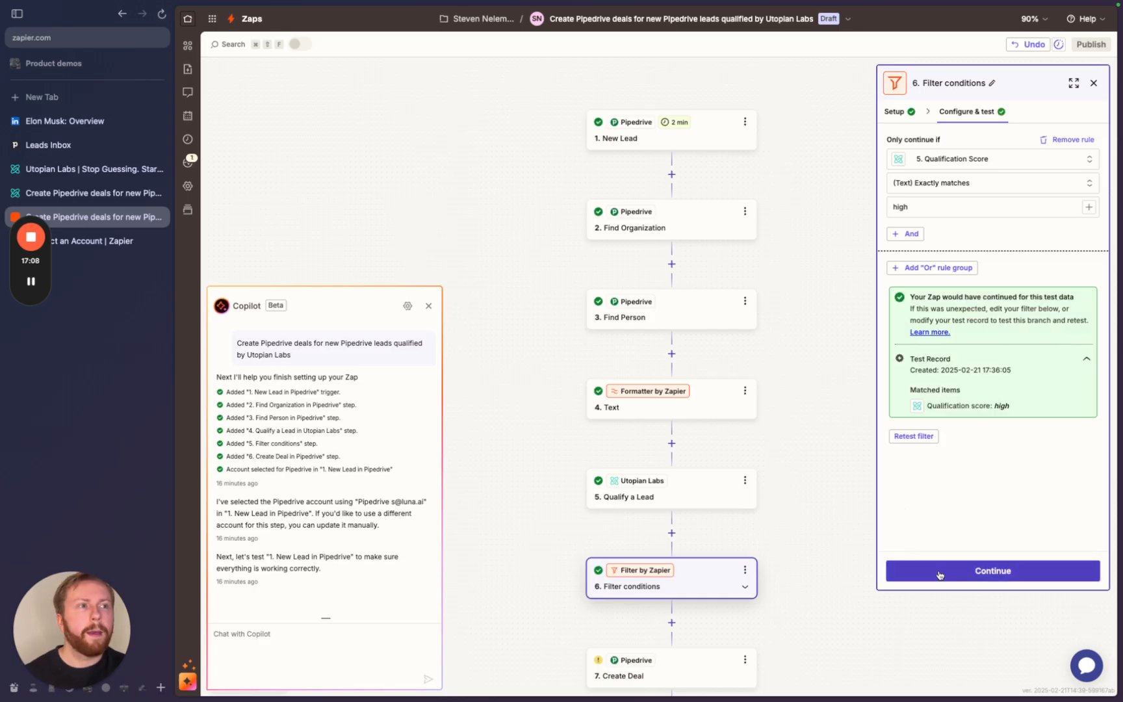
pyautogui.click(939, 573)
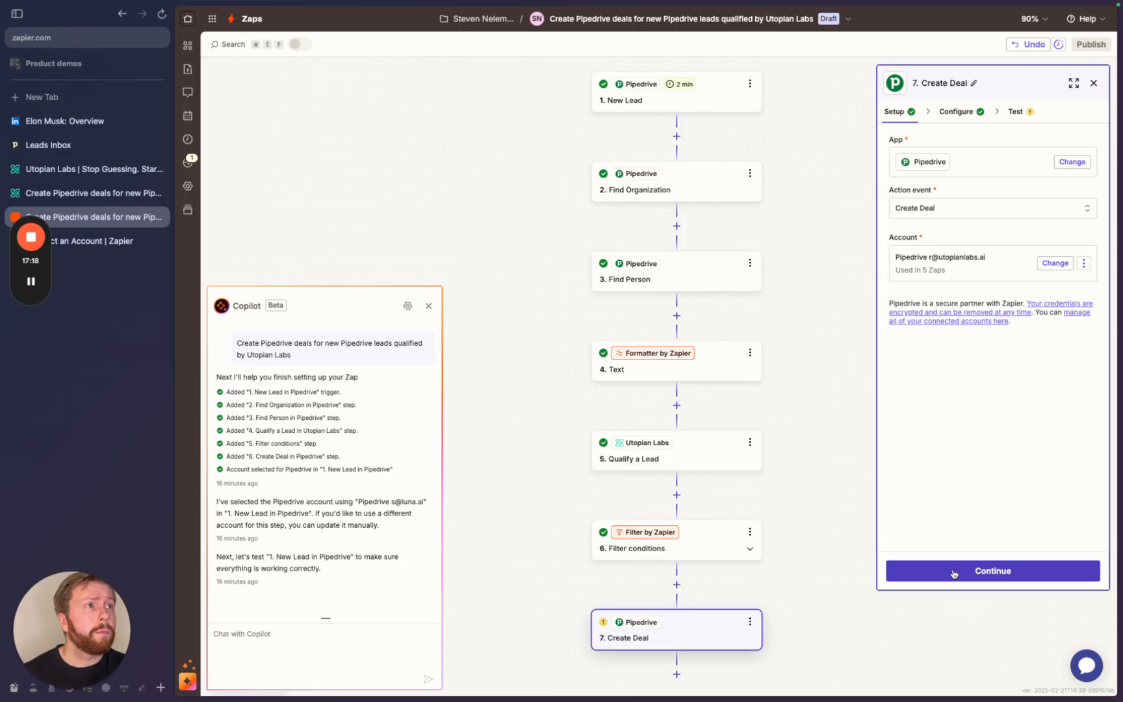
# - Configure the deal: status Open, stage Qualified (Pipeline), pipeline Pipeline, owner the account's user
pyautogui.click(953, 572)
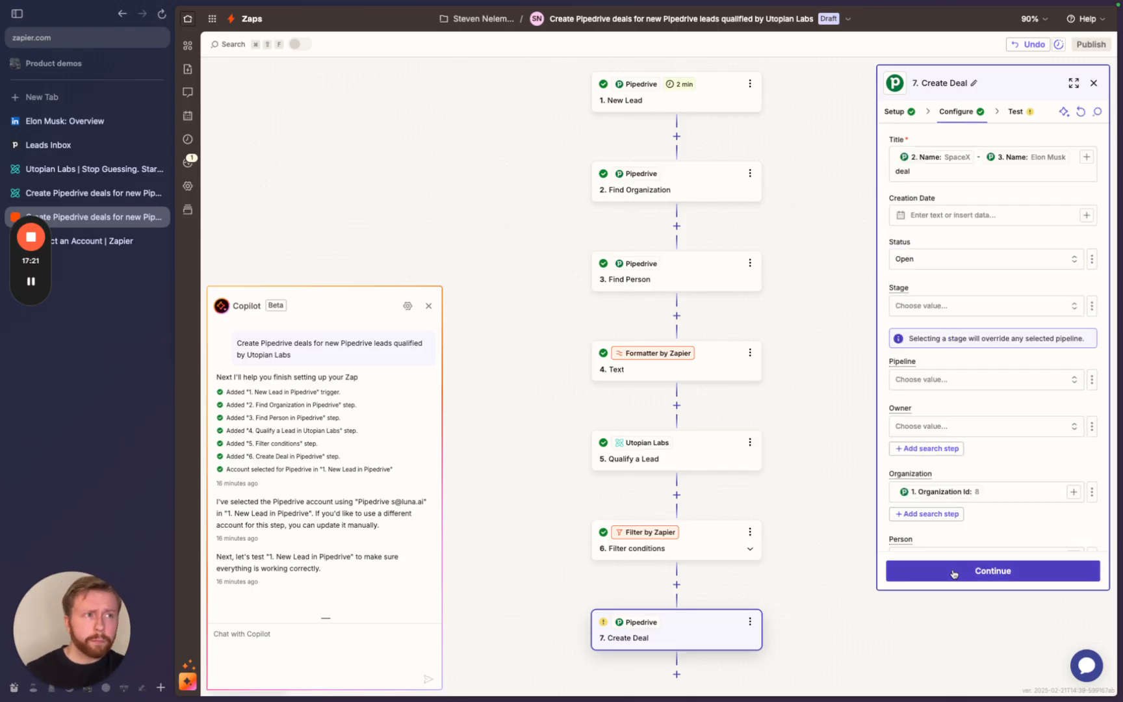
pyautogui.click(940, 217)
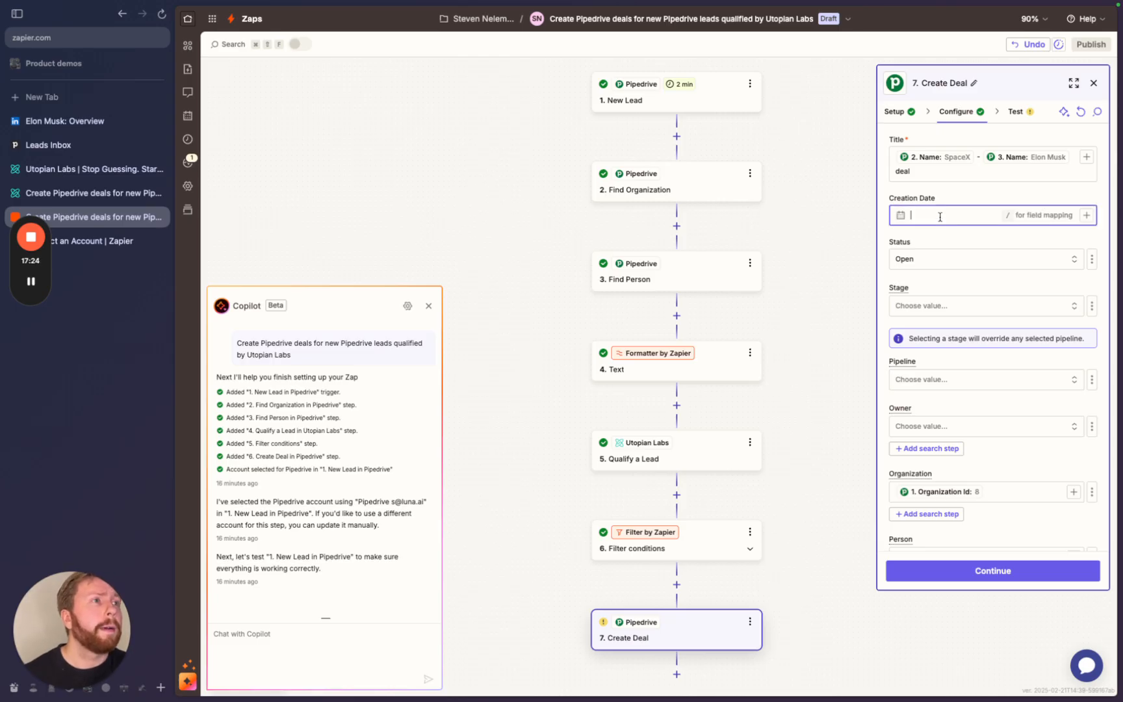
pyautogui.click(934, 266)
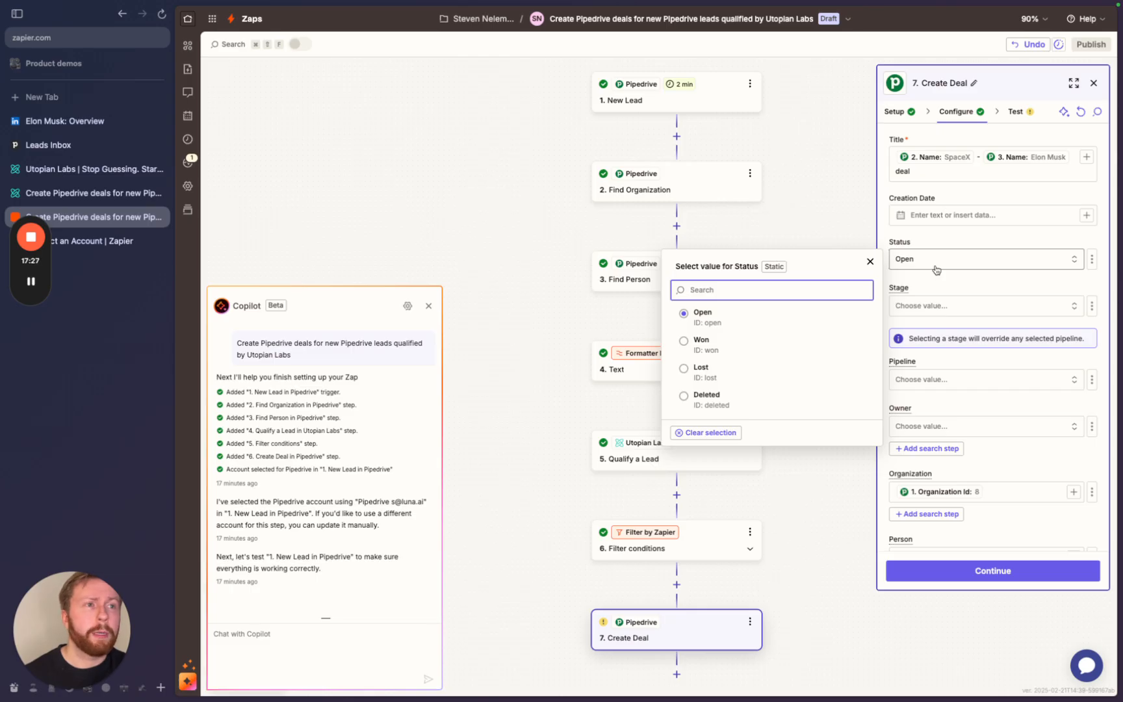
pyautogui.click(935, 270)
pyautogui.click(931, 312)
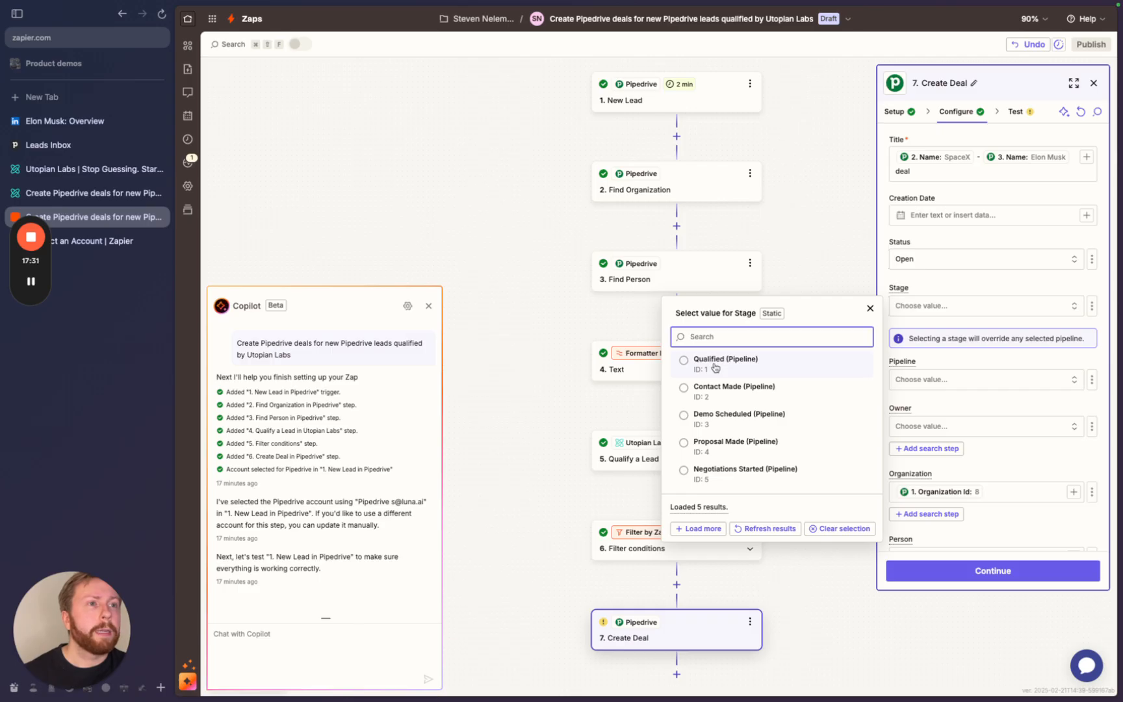
pyautogui.click(715, 368)
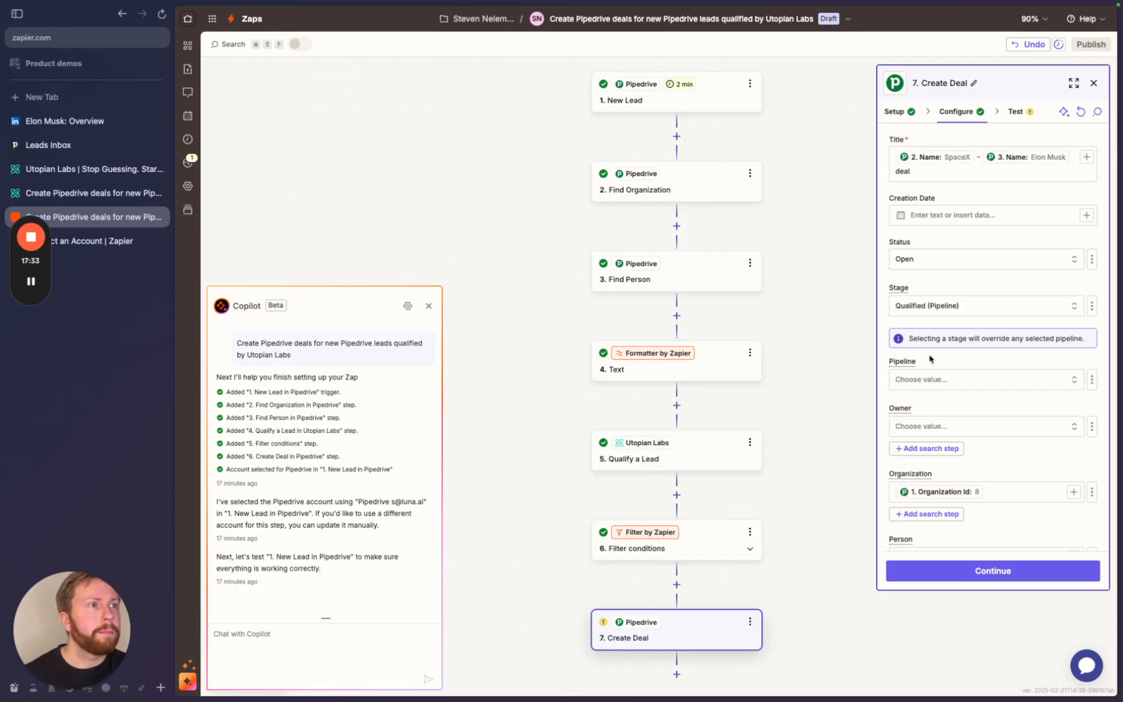
pyautogui.click(924, 384)
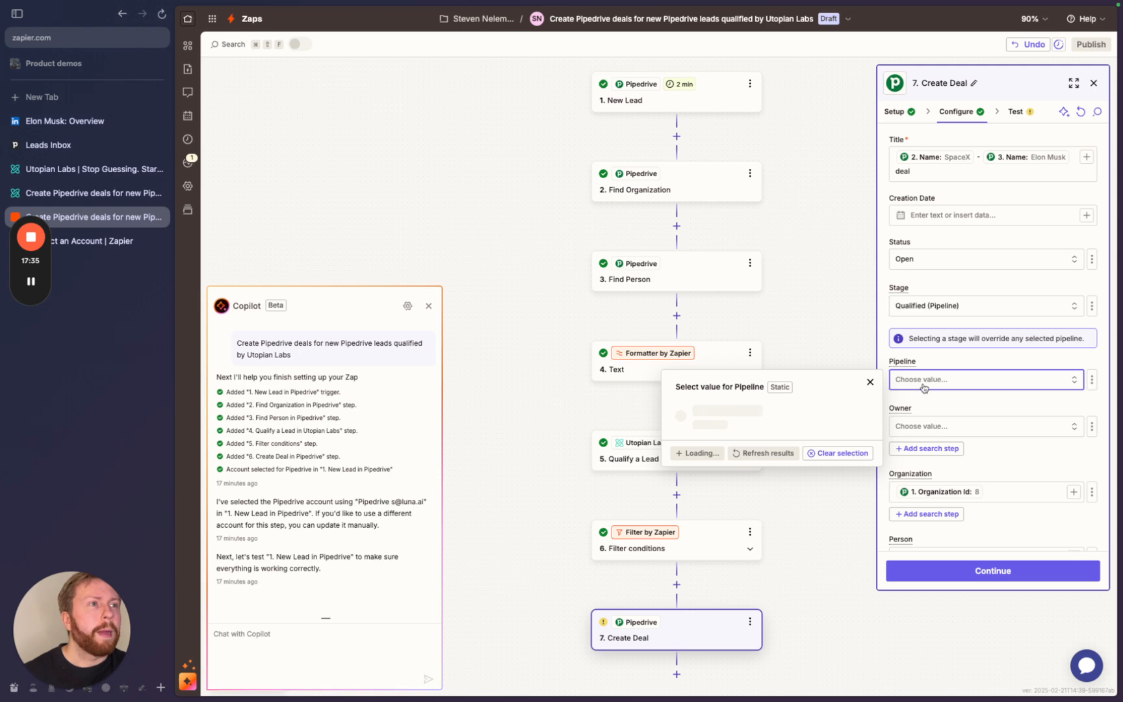
pyautogui.click(747, 419)
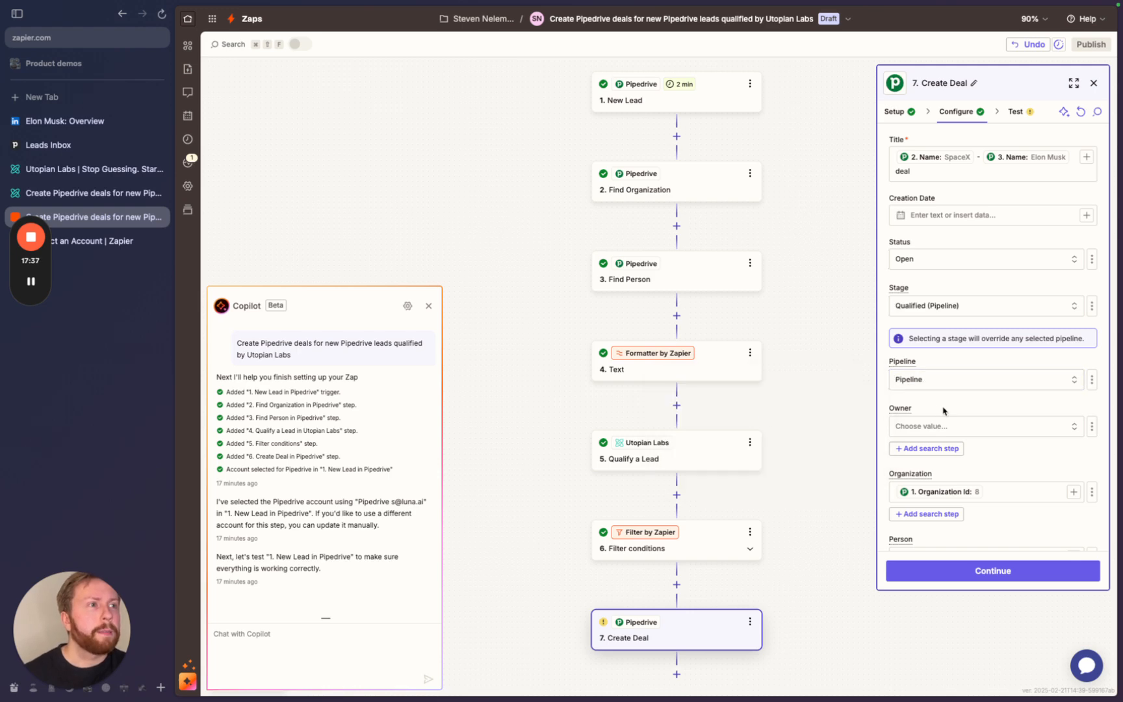
pyautogui.click(935, 425)
pyautogui.click(793, 453)
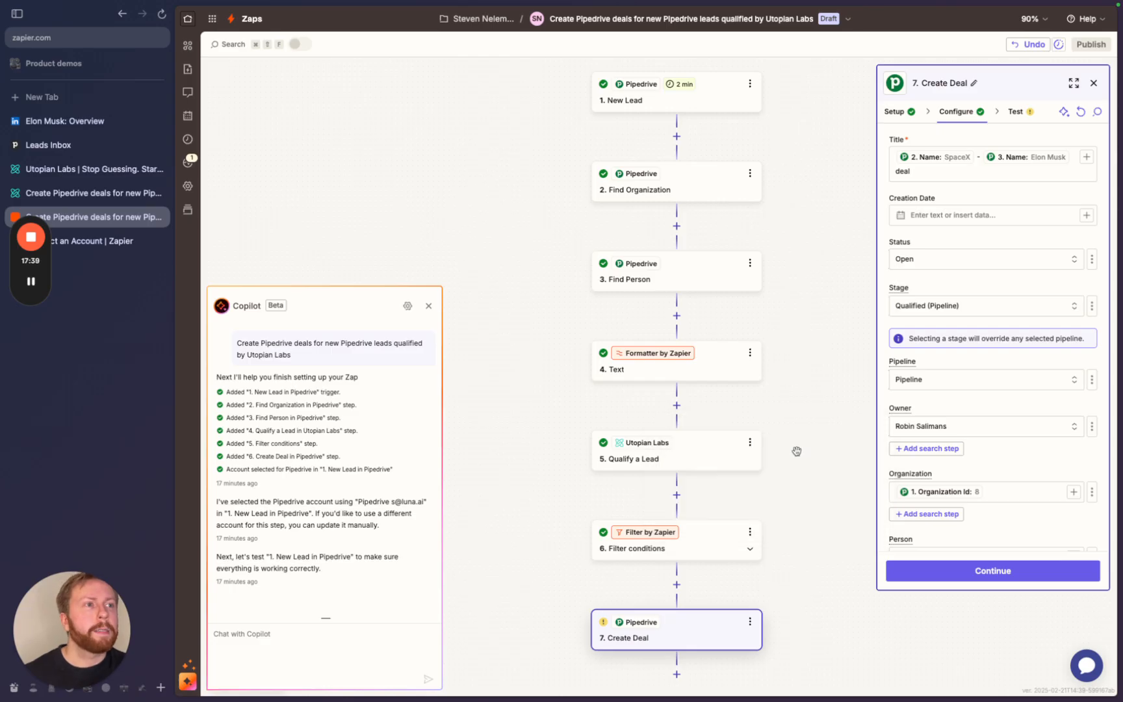
pyautogui.scroll(-5, 985, 455)
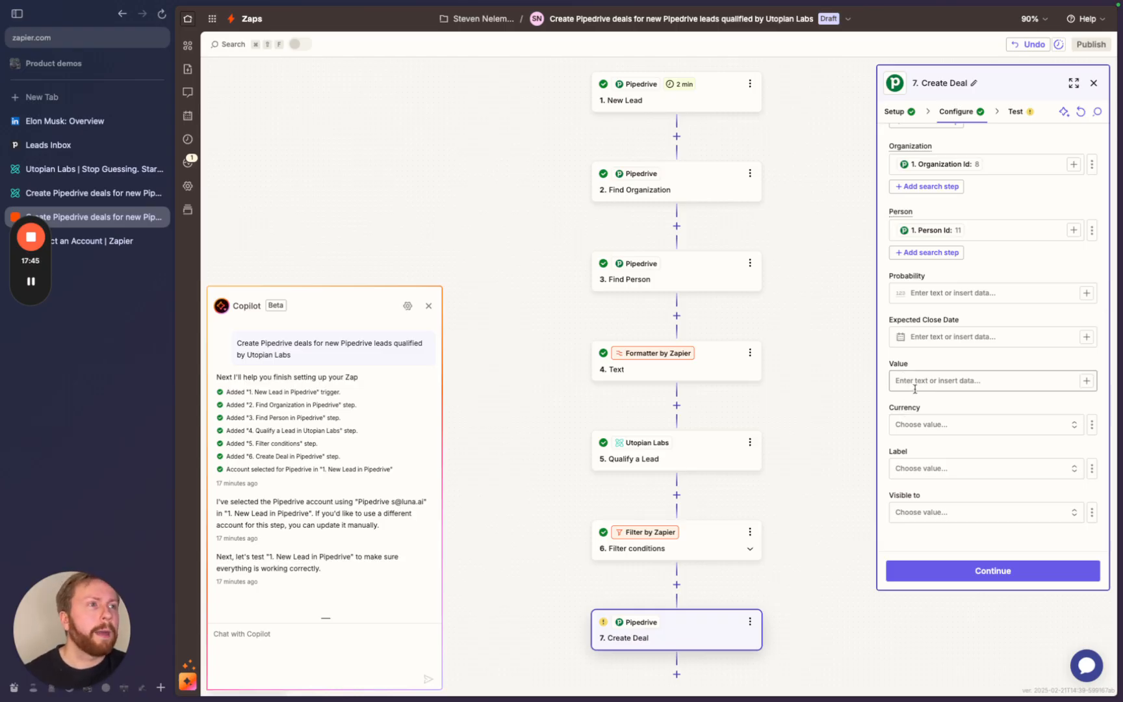
pyautogui.scroll(5, 926, 457)
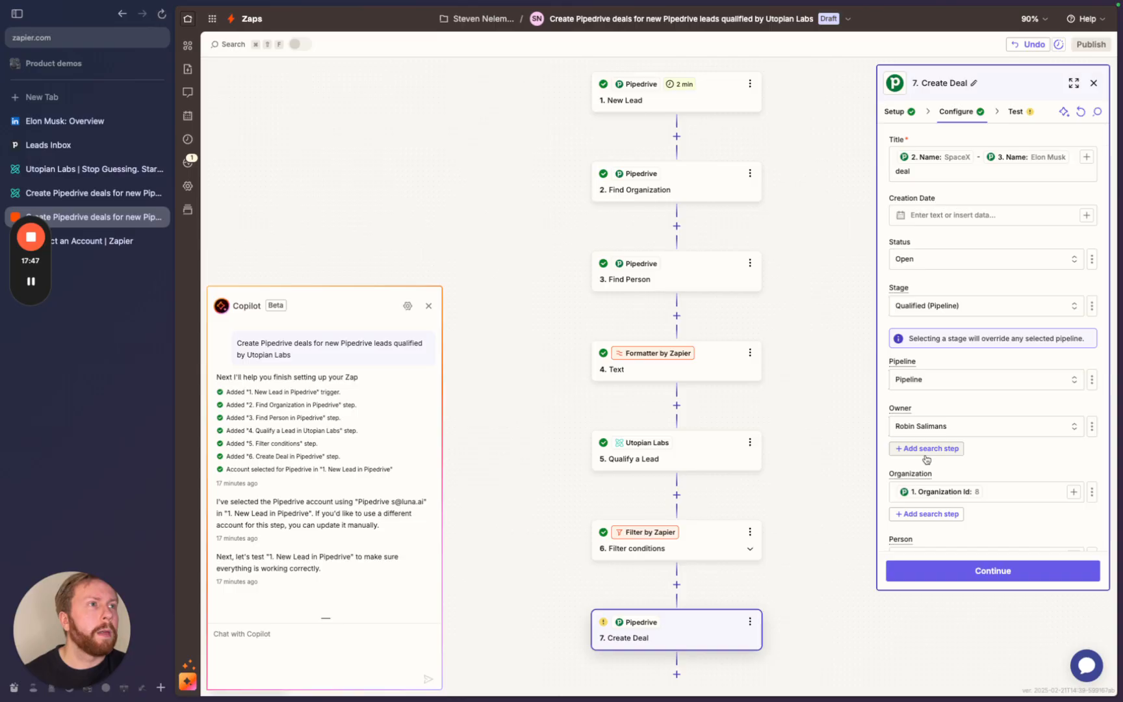
pyautogui.scroll(-5, 926, 460)
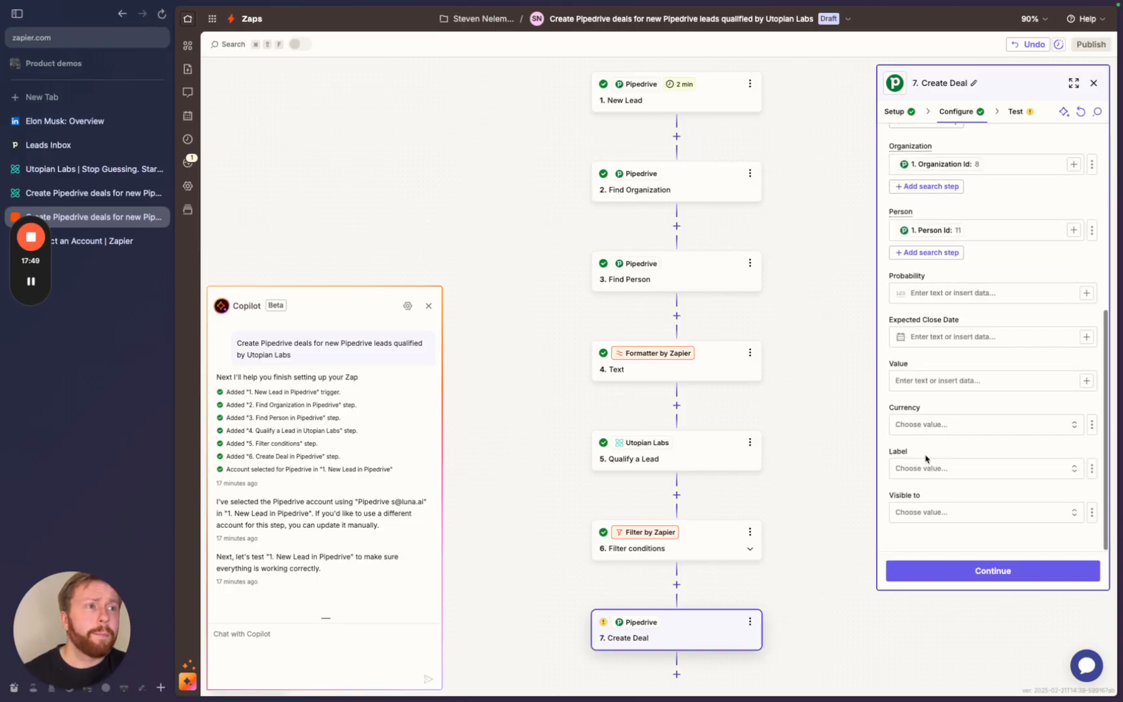
# - Send a test deal to Pipedrive and switch to Pipedrive to check it
pyautogui.click(937, 569)
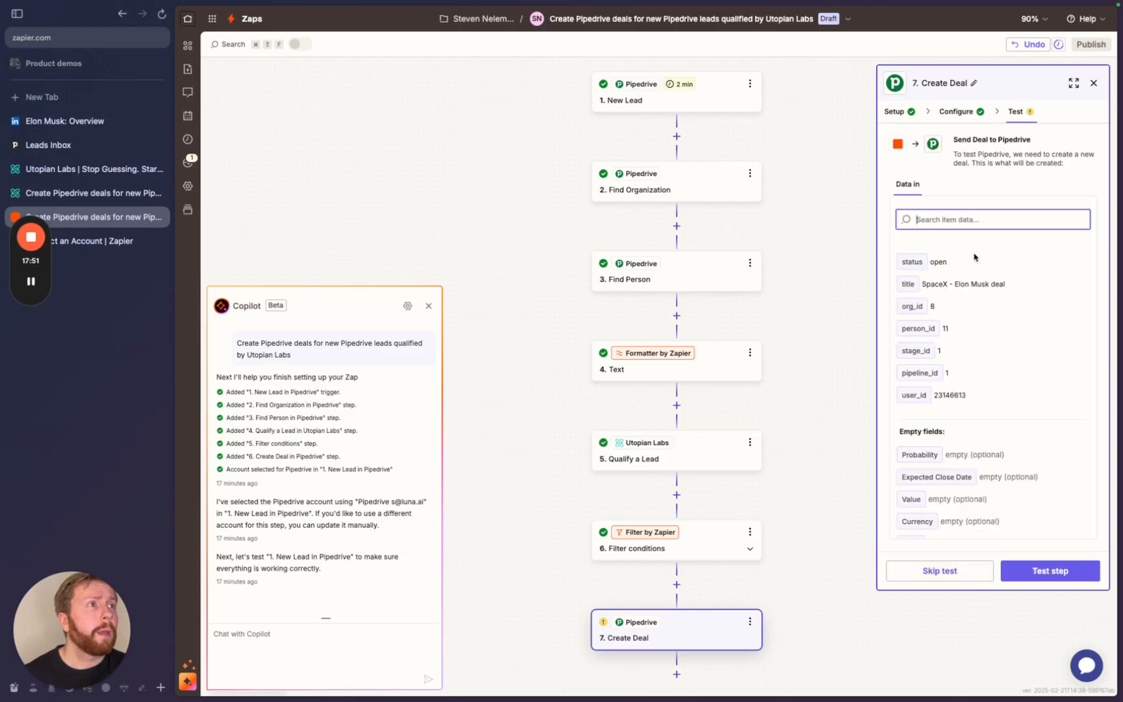
pyautogui.click(1027, 576)
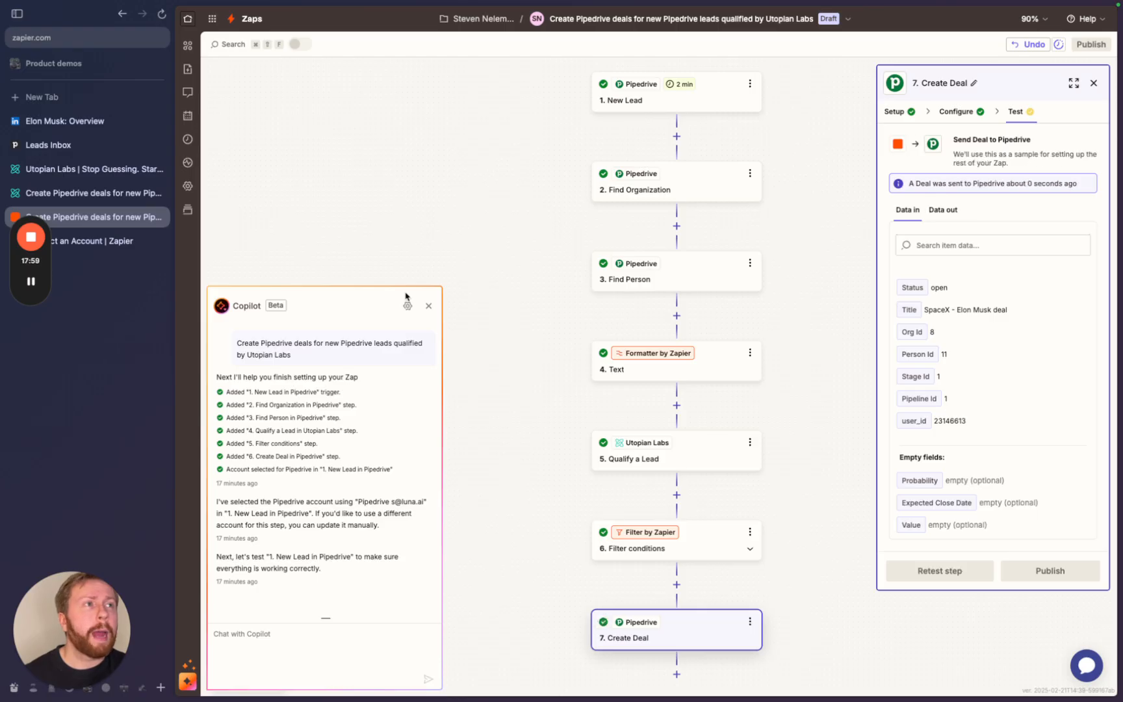
pyautogui.click(98, 257)
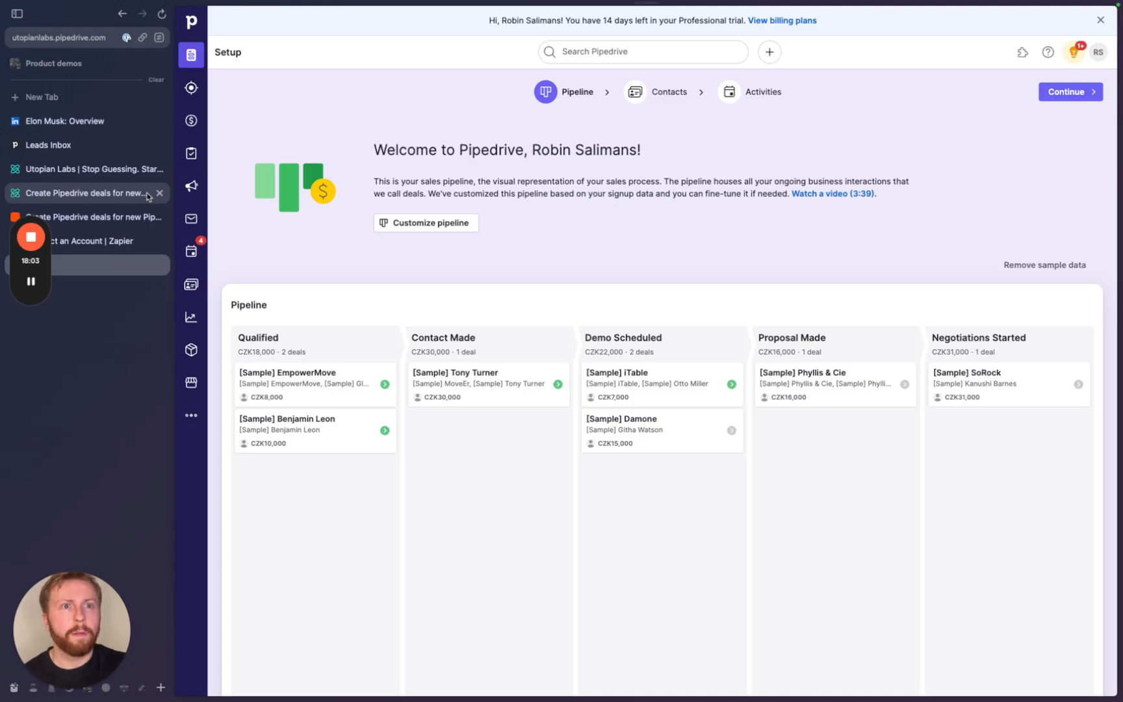
# - Reload the pipeline, inspect the new SpaceX deal under Qualified, and return to Zapier
pyautogui.press('super+r')
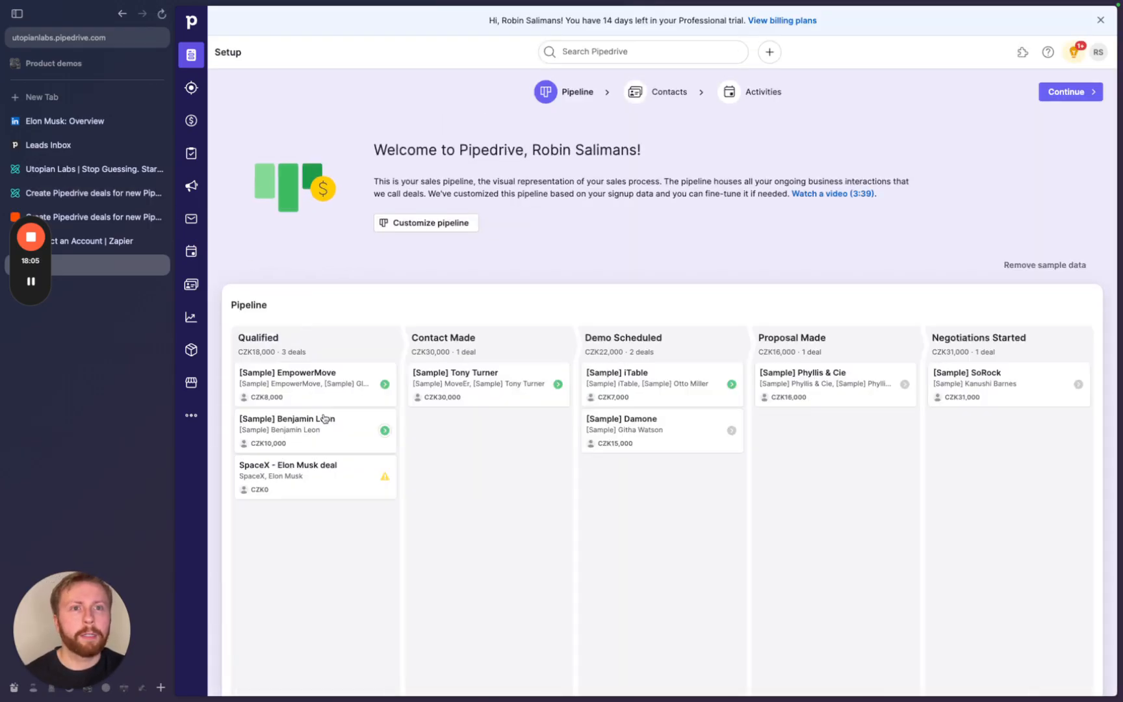
pyautogui.click(283, 472)
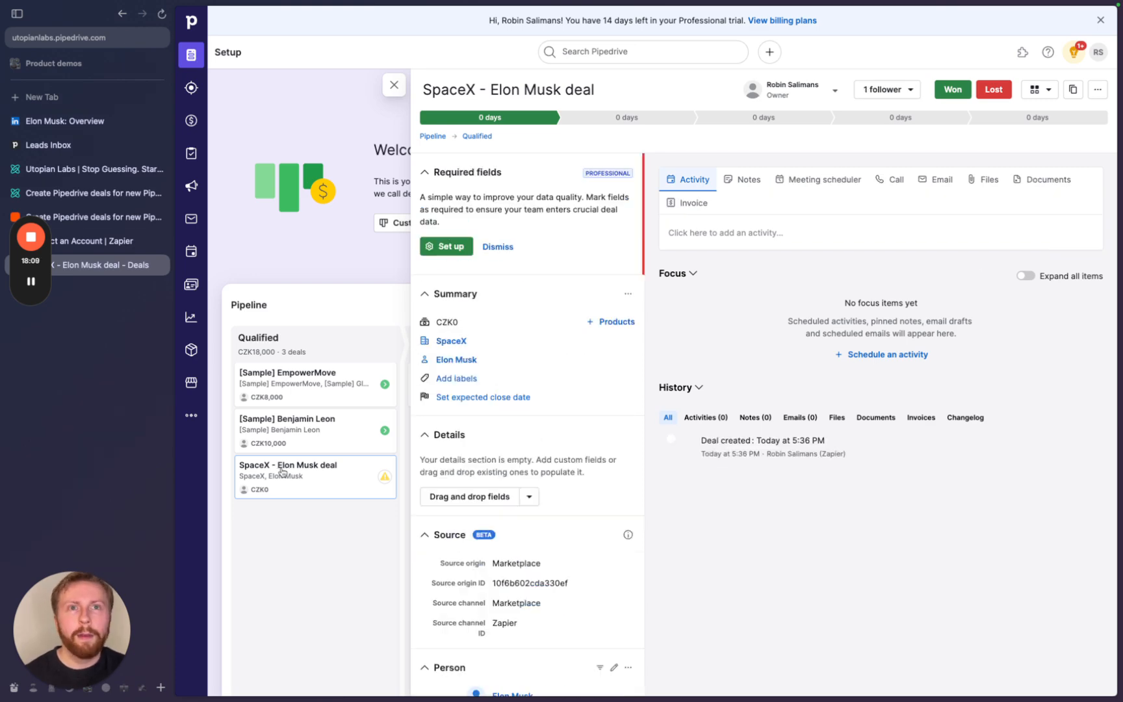
pyautogui.click(84, 221)
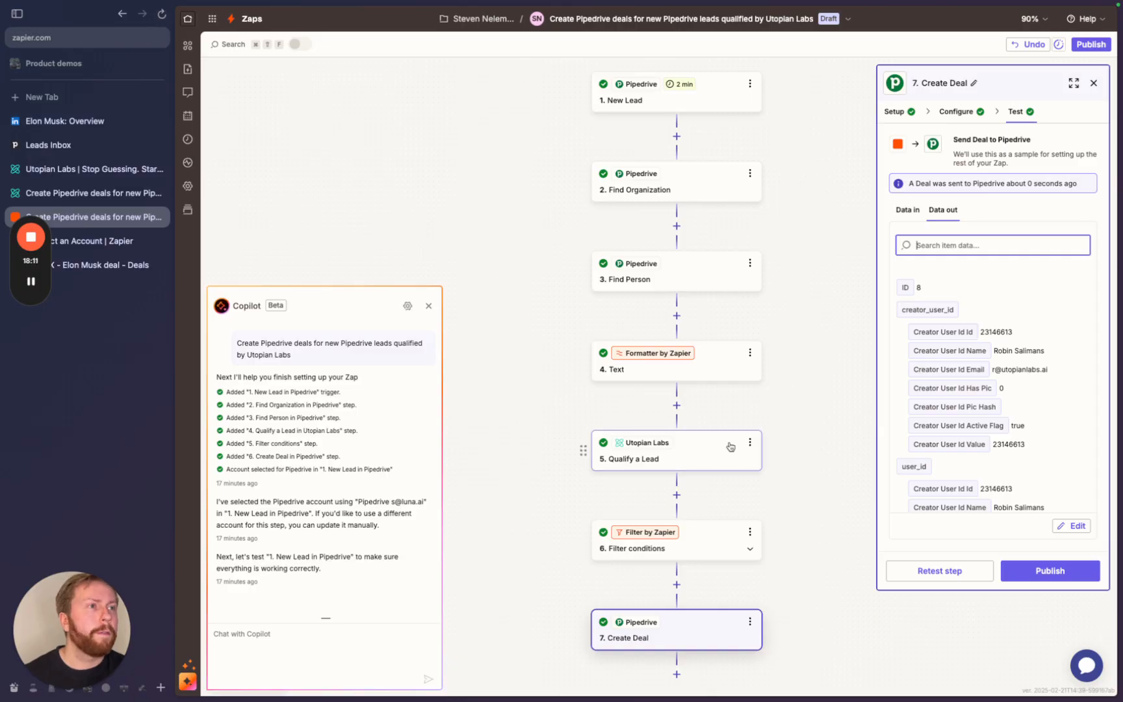
# - Add a Pipedrive step after Create Deal, searching 'piped', with the Create Note event
pyautogui.scroll(-2, 803, 559)
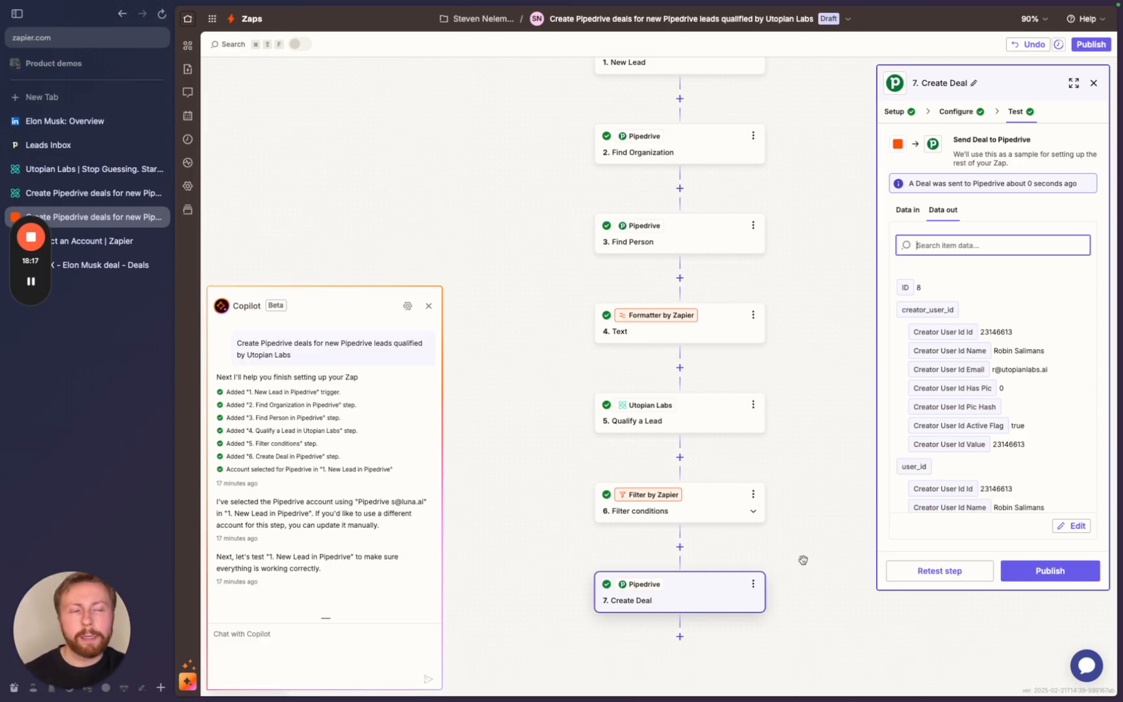
pyautogui.scroll(-2, 804, 560)
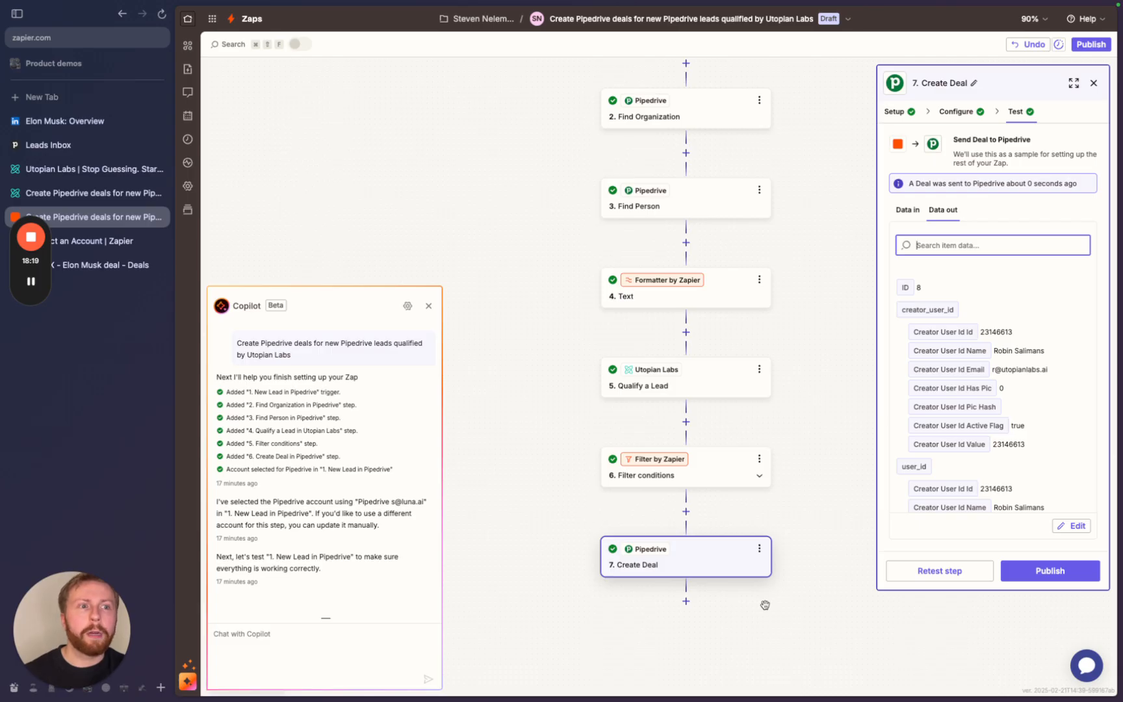
pyautogui.click(687, 601)
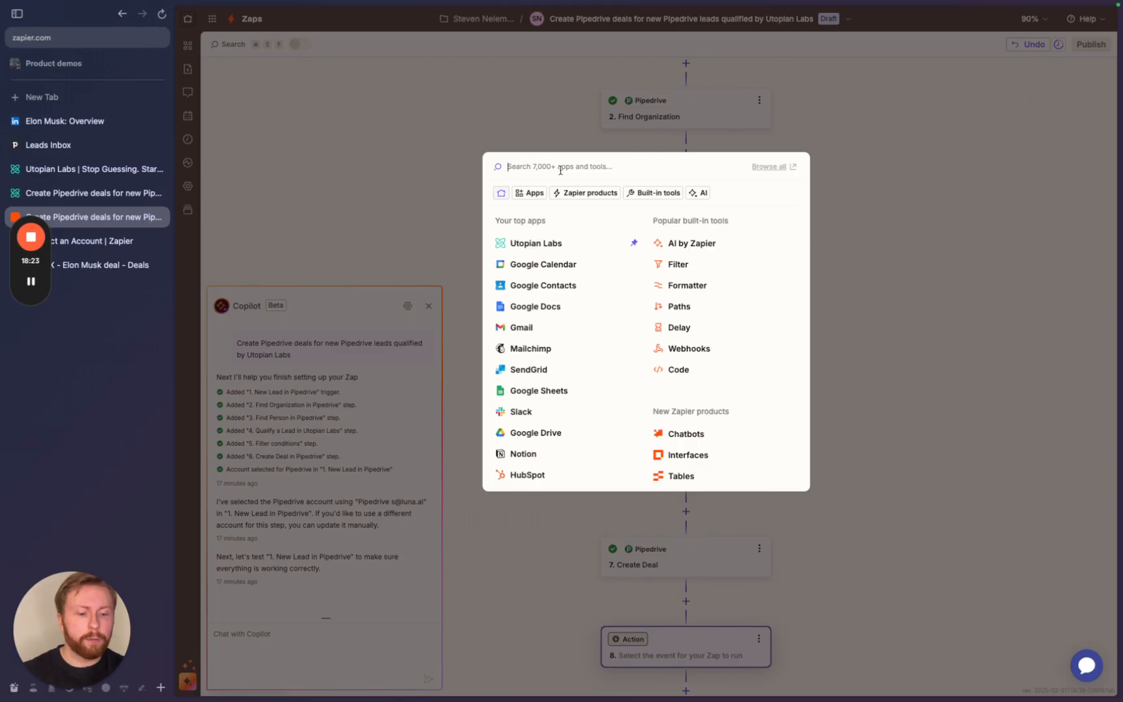
pyautogui.write('pipedrive')
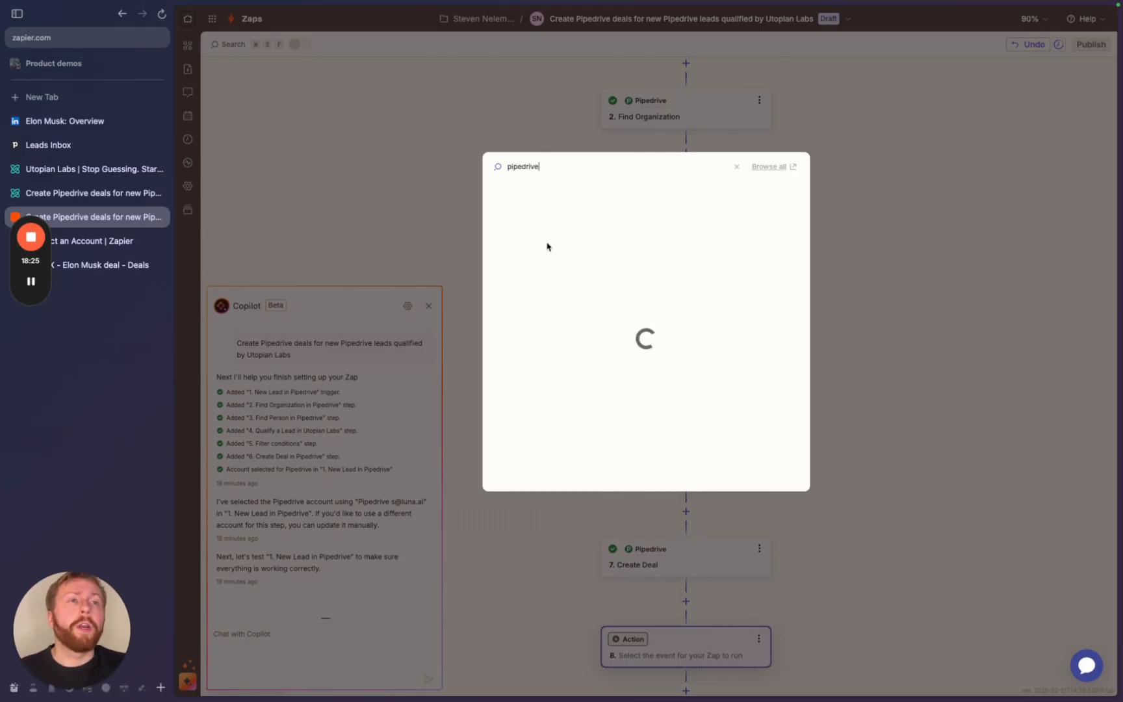
pyautogui.click(521, 192)
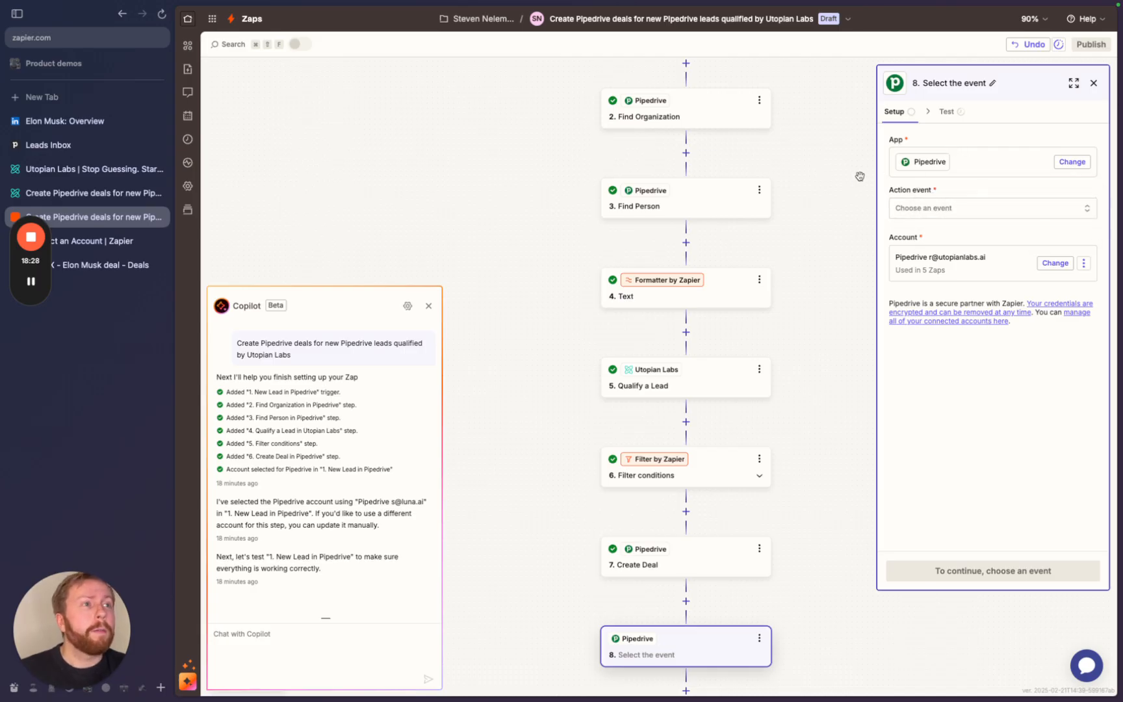
pyautogui.click(894, 212)
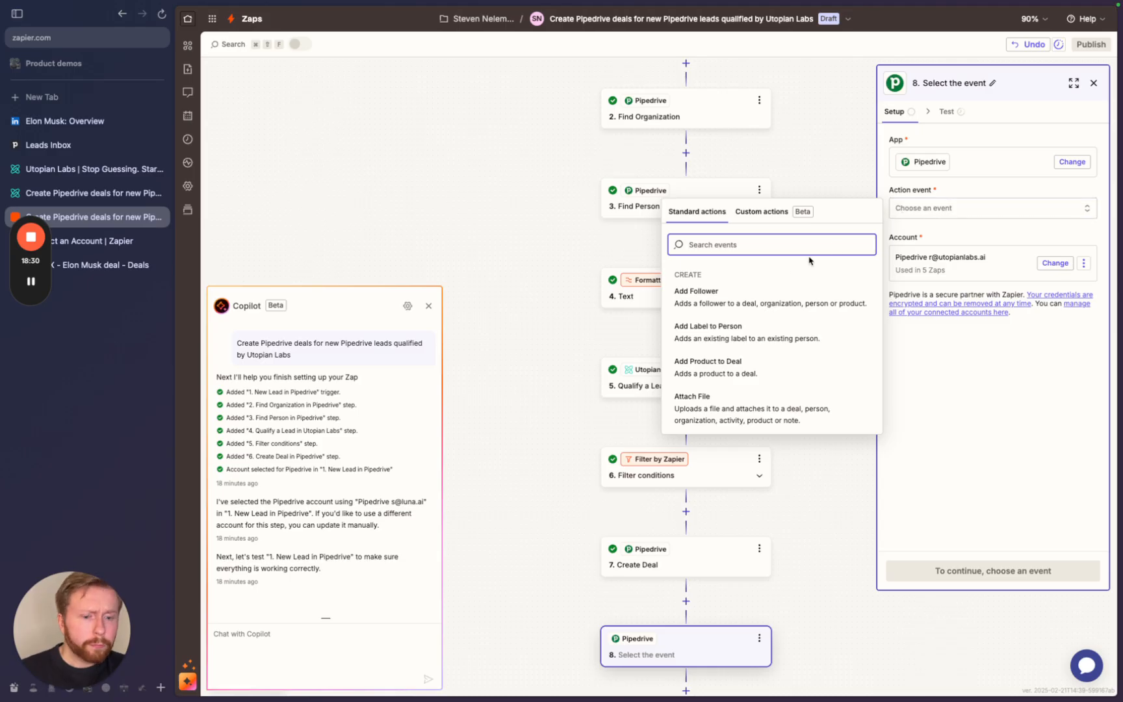
pyautogui.write('crea')
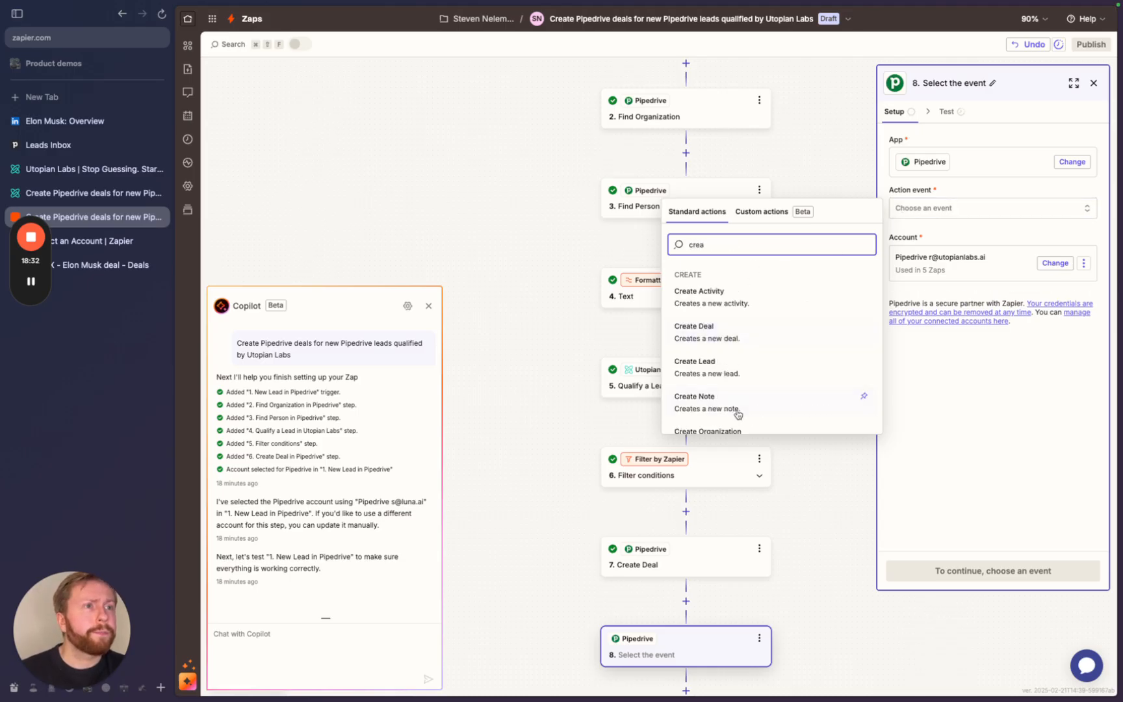
pyautogui.click(735, 408)
# - Insert step 5's Qualification Reason into the note Content, followed by a new line
pyautogui.click(936, 567)
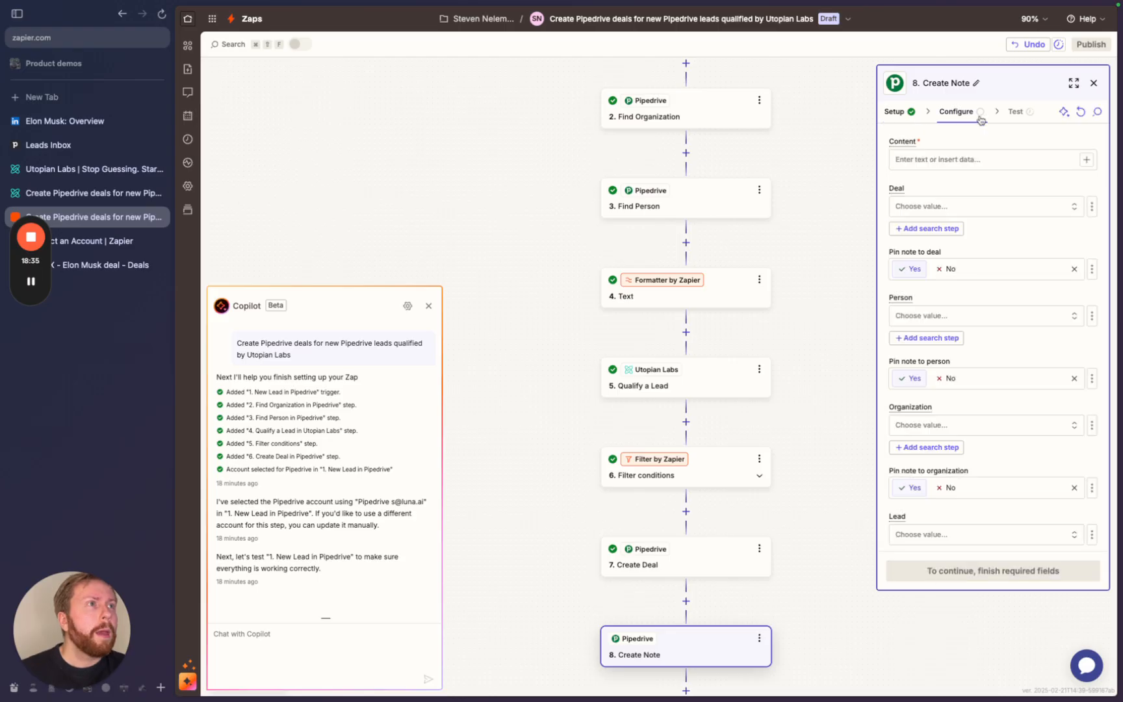
pyautogui.click(937, 163)
pyautogui.write('/')
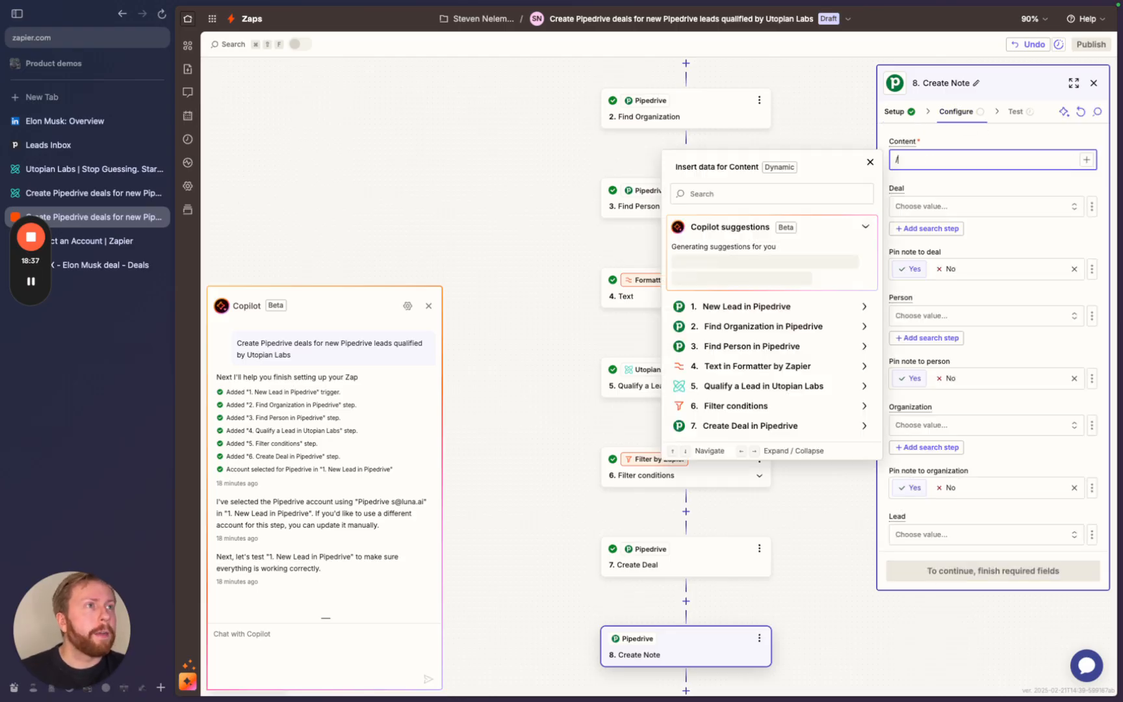
pyautogui.click(822, 388)
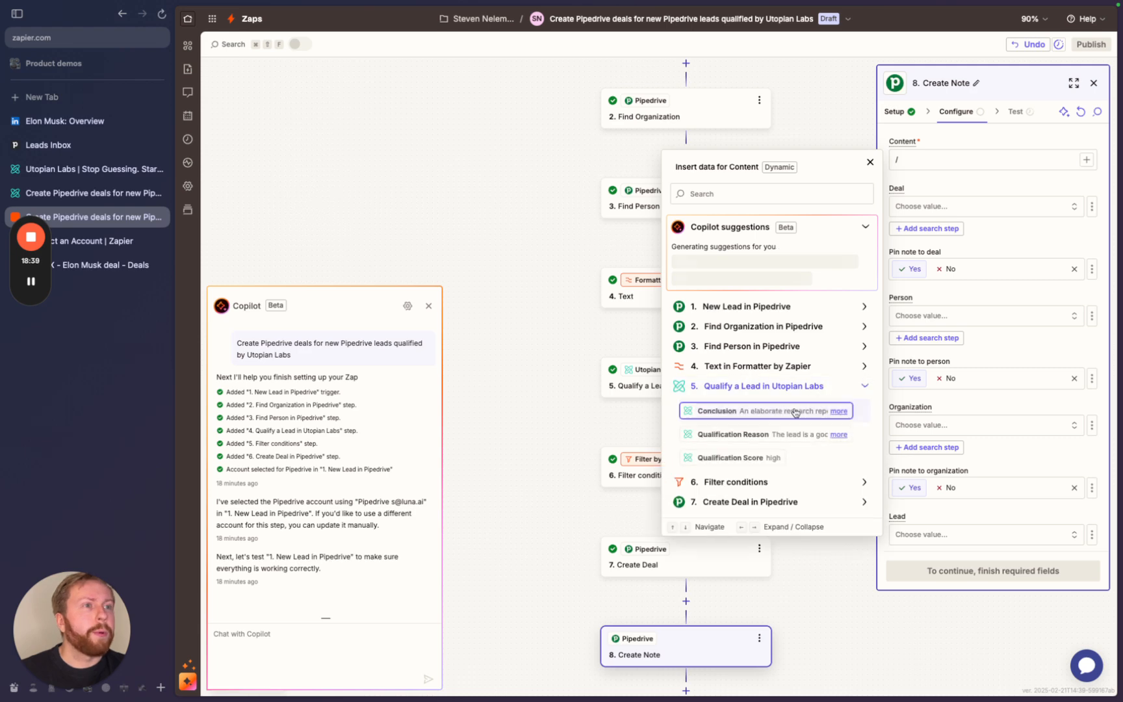
pyautogui.click(770, 435)
pyautogui.click(972, 151)
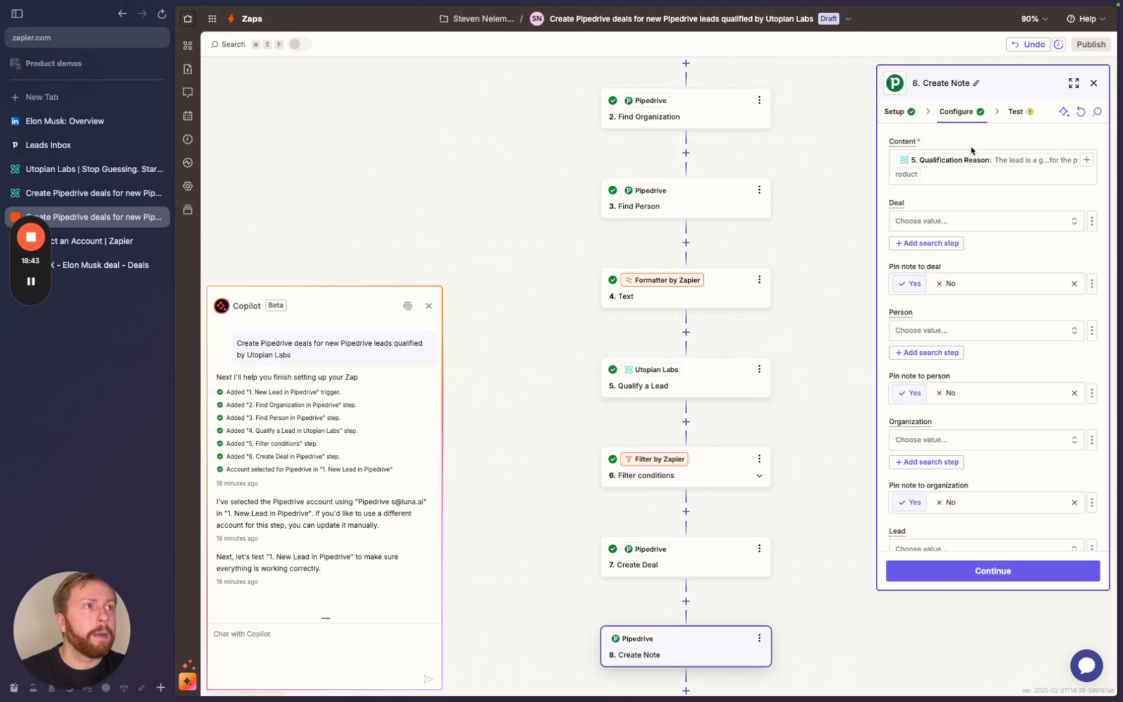
pyautogui.press('Return')
pyautogui.press('Return')
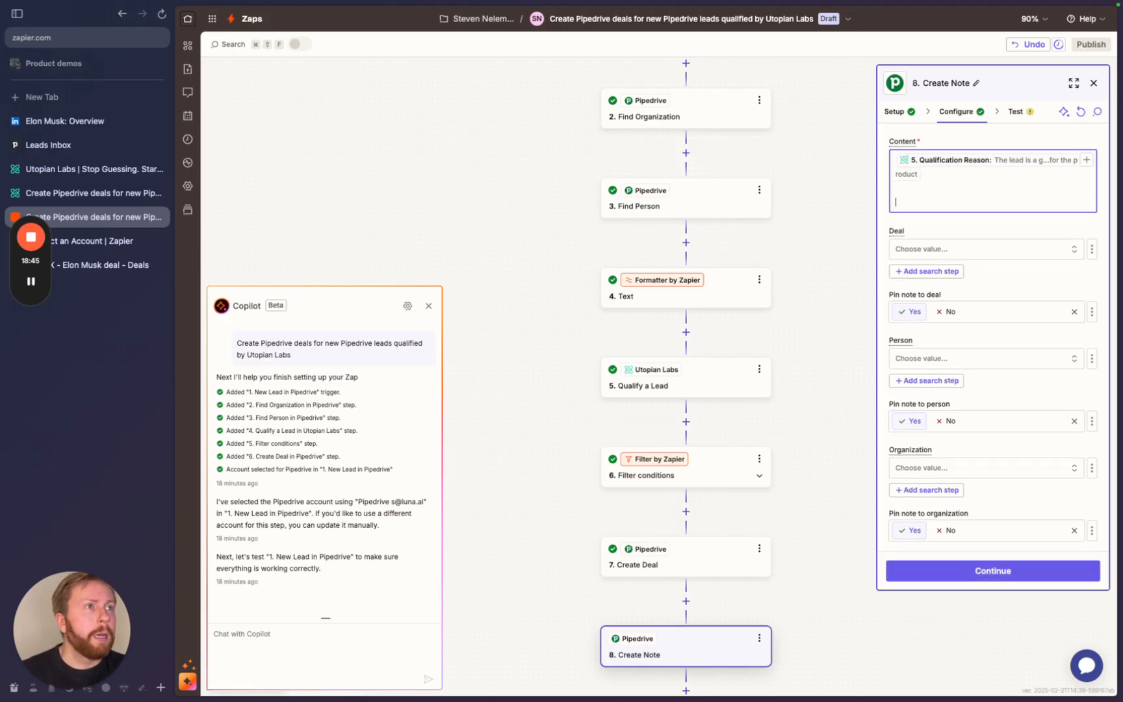
# - Add a 'Research report:' line mapped to step 5's Conclusion
pyautogui.write('Research rep')
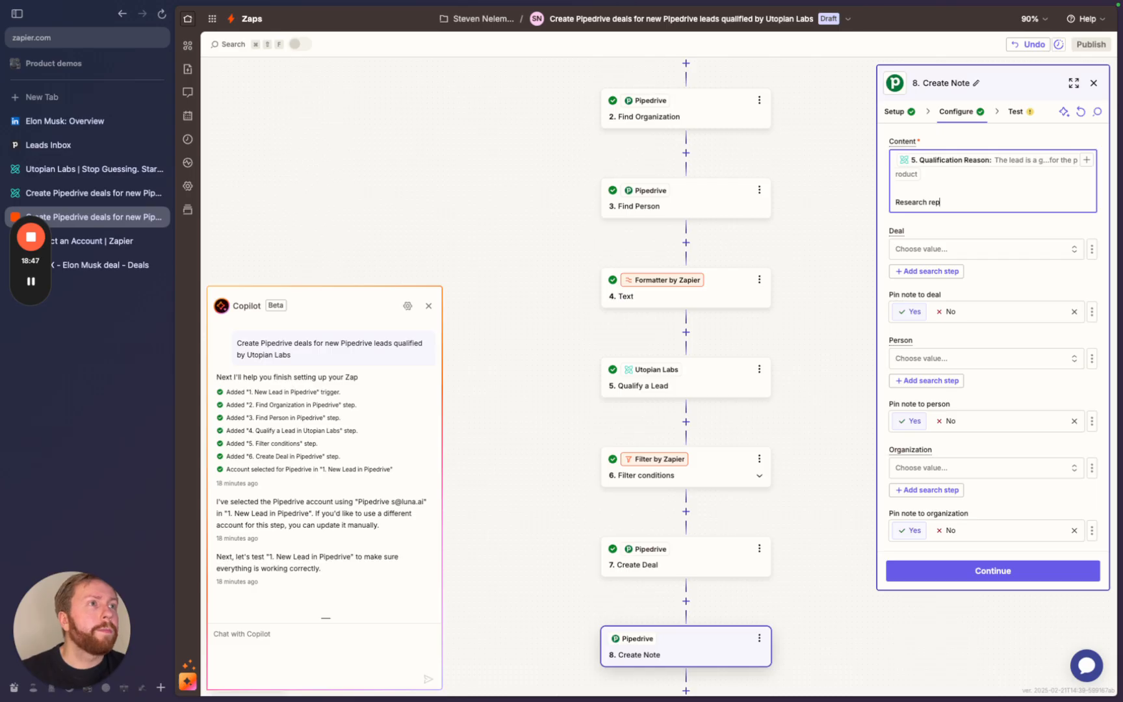
pyautogui.write('ort: /')
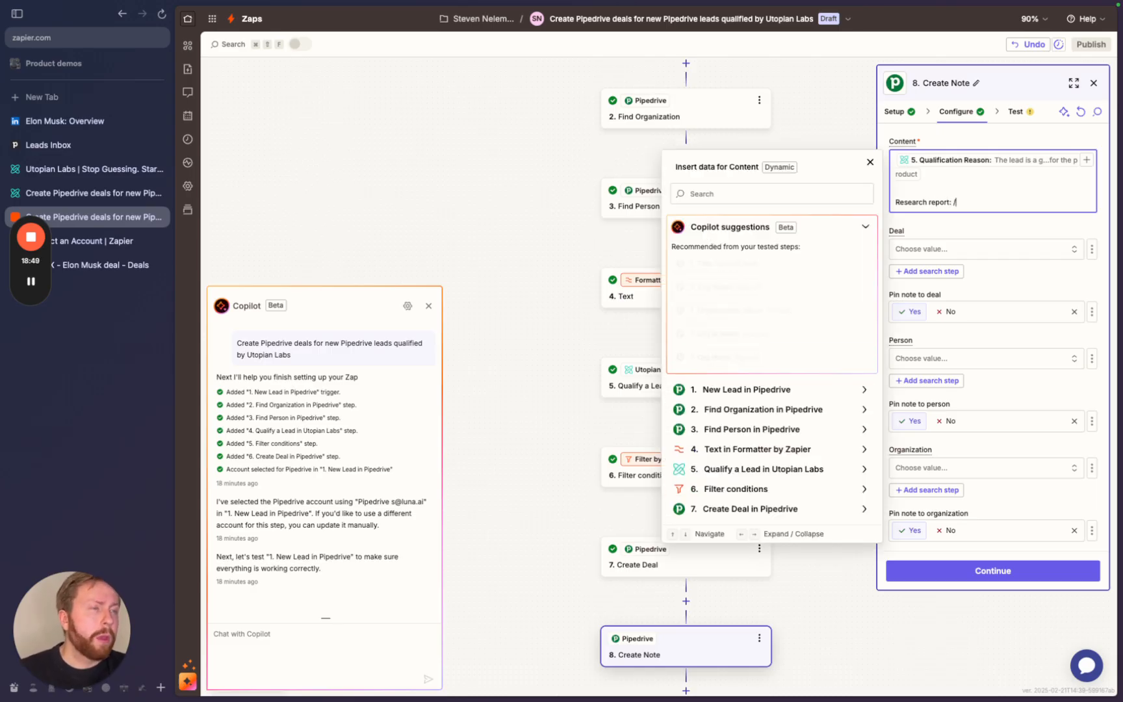
pyautogui.click(772, 468)
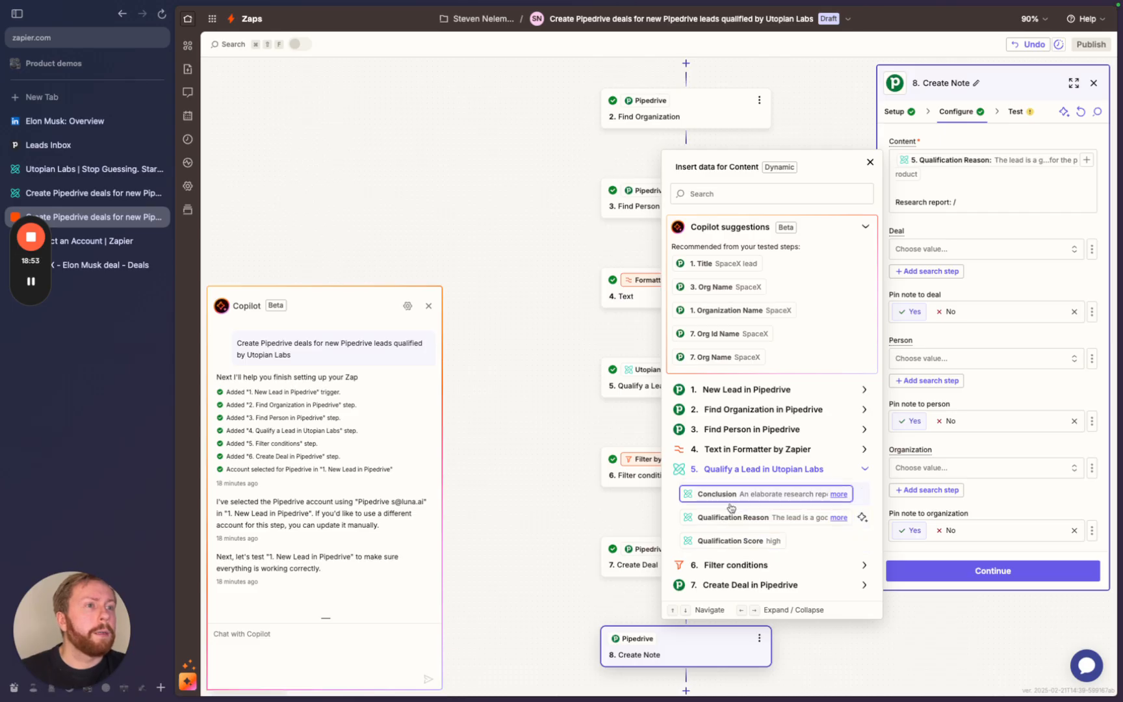
pyautogui.click(718, 494)
# - Set the note's Deal field to the SpaceX deal
pyautogui.click(1023, 267)
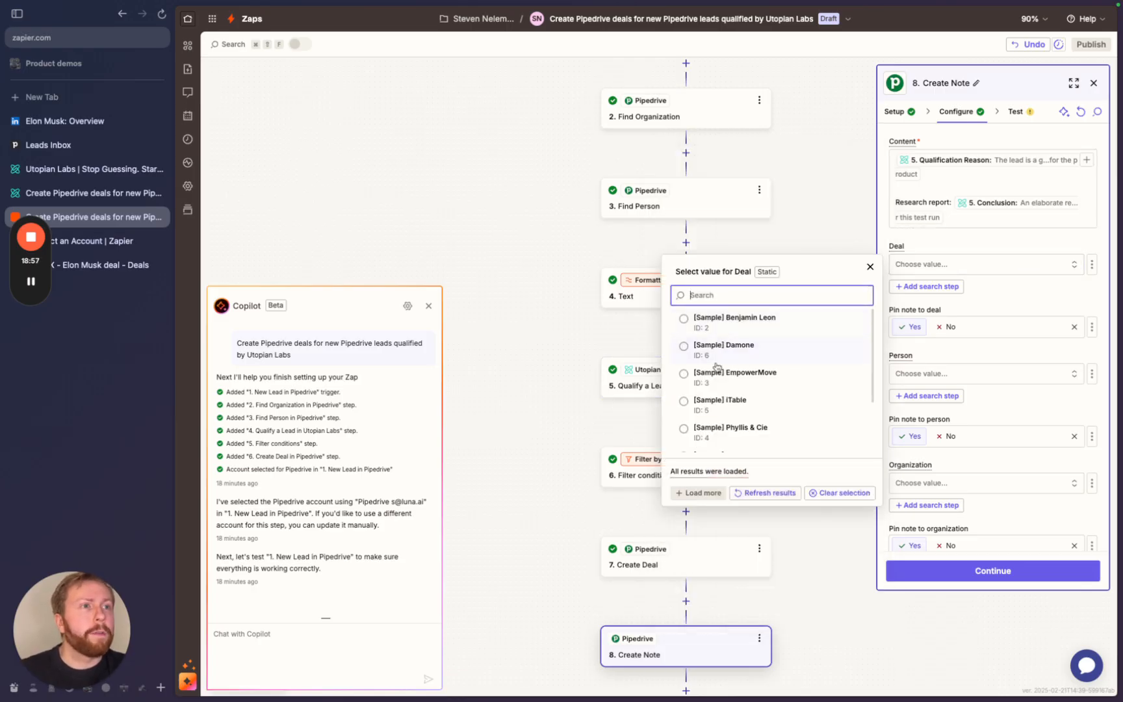
pyautogui.click(915, 270)
pyautogui.click(915, 268)
pyautogui.scroll(-3, 769, 384)
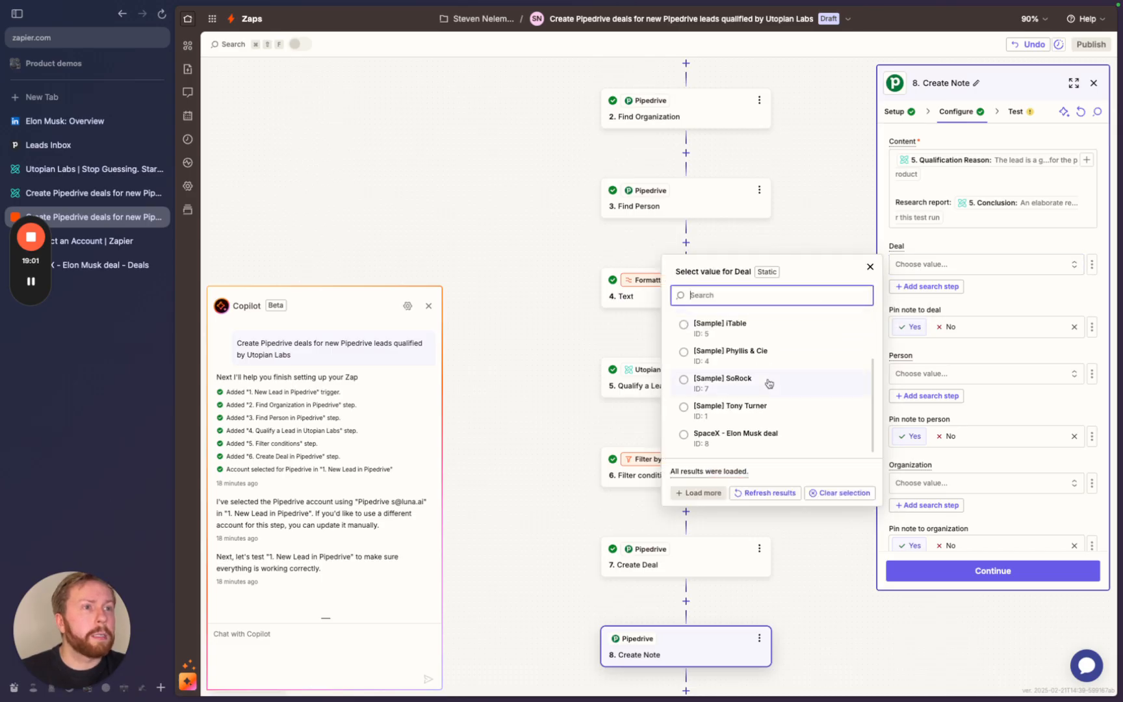
pyautogui.scroll(2, 769, 383)
pyautogui.scroll(-2, 754, 403)
pyautogui.click(746, 433)
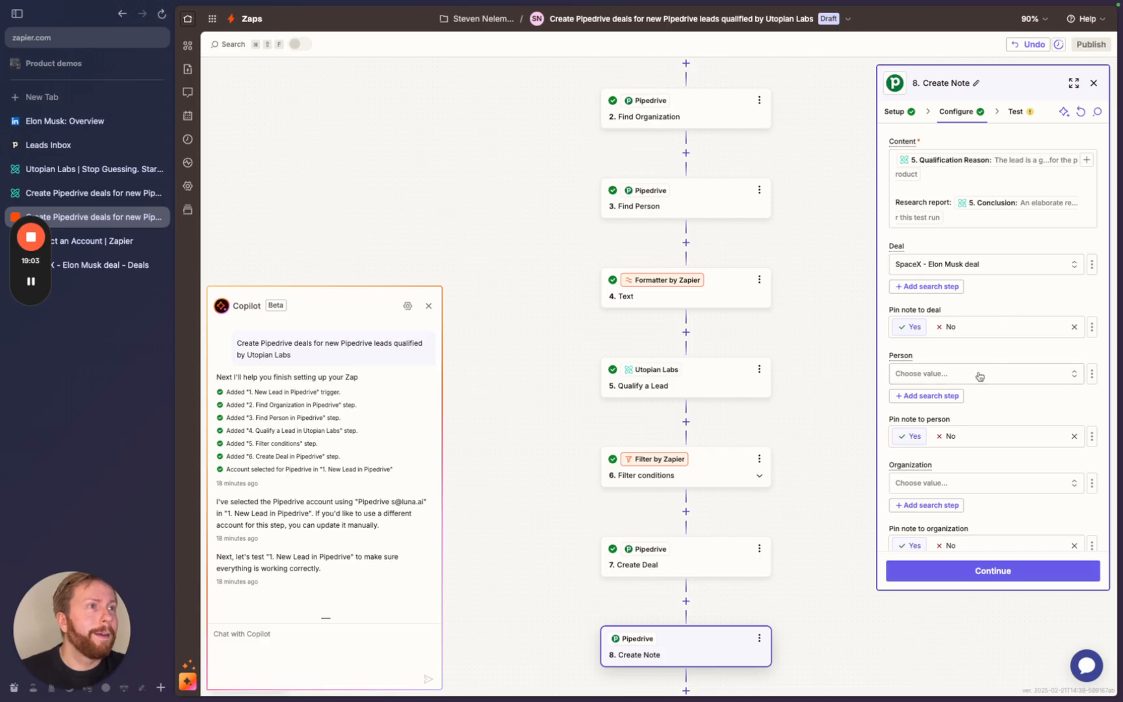
pyautogui.scroll(-1, 975, 371)
pyautogui.scroll(-2, 946, 329)
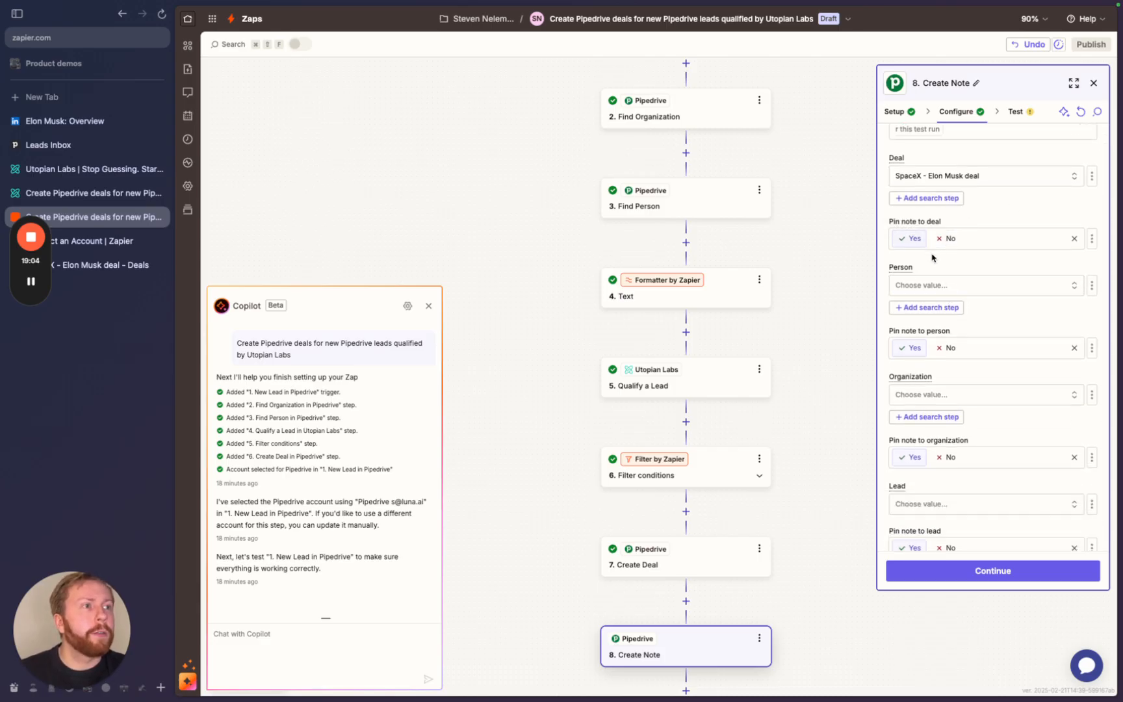
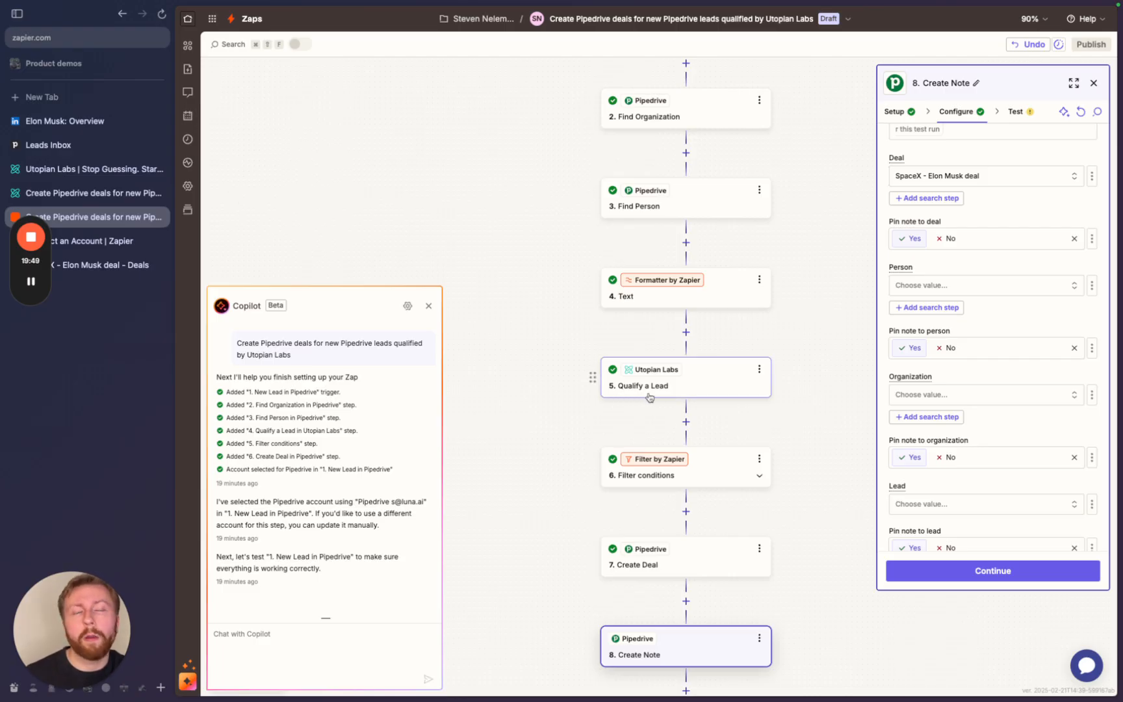
# - Switch to Pipedrive, close the SpaceX deal panel, and view the Leads Inbox
pyautogui.click(100, 265)
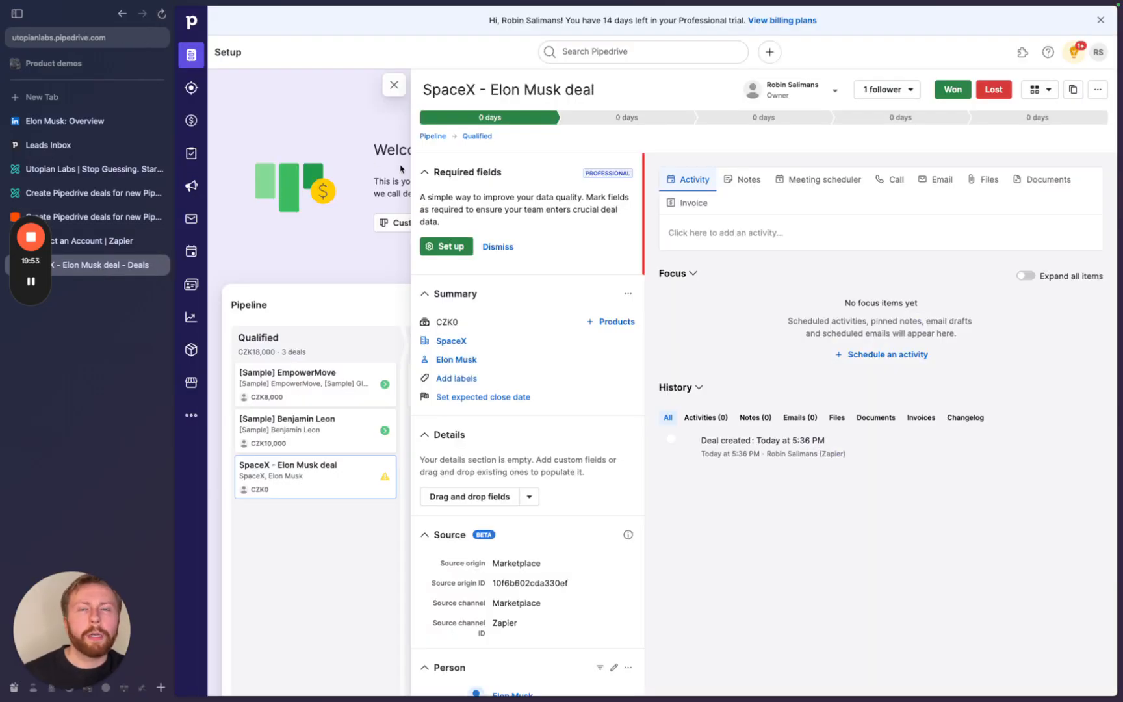
pyautogui.click(394, 91)
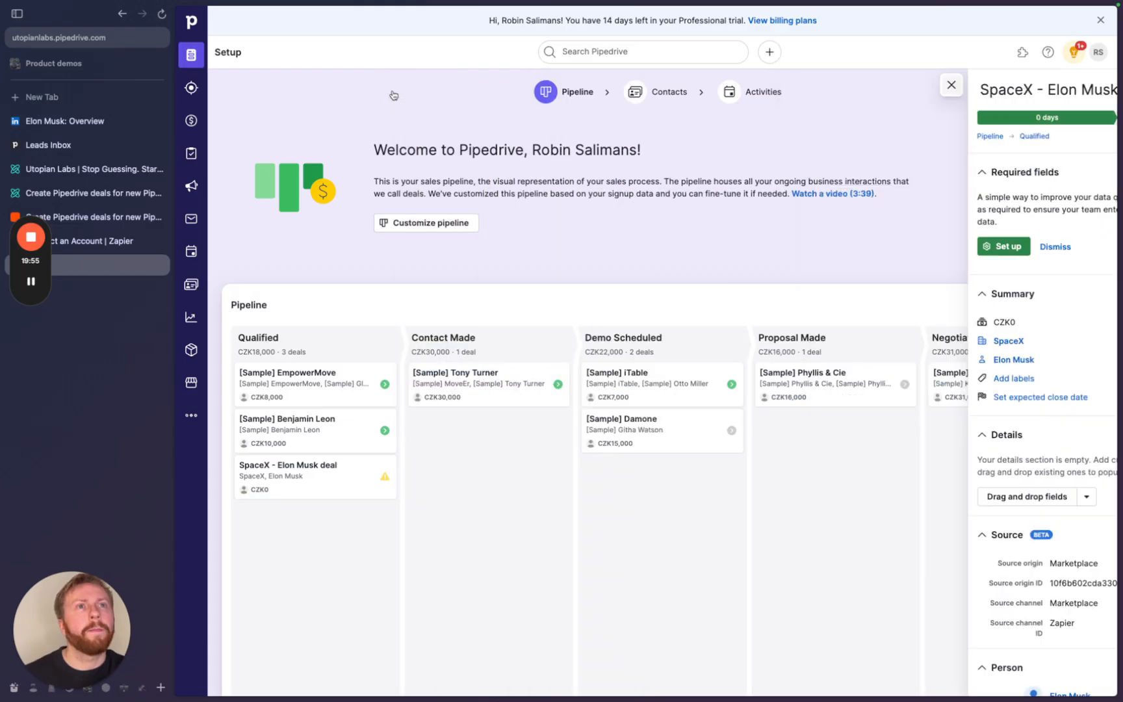
pyautogui.click(191, 87)
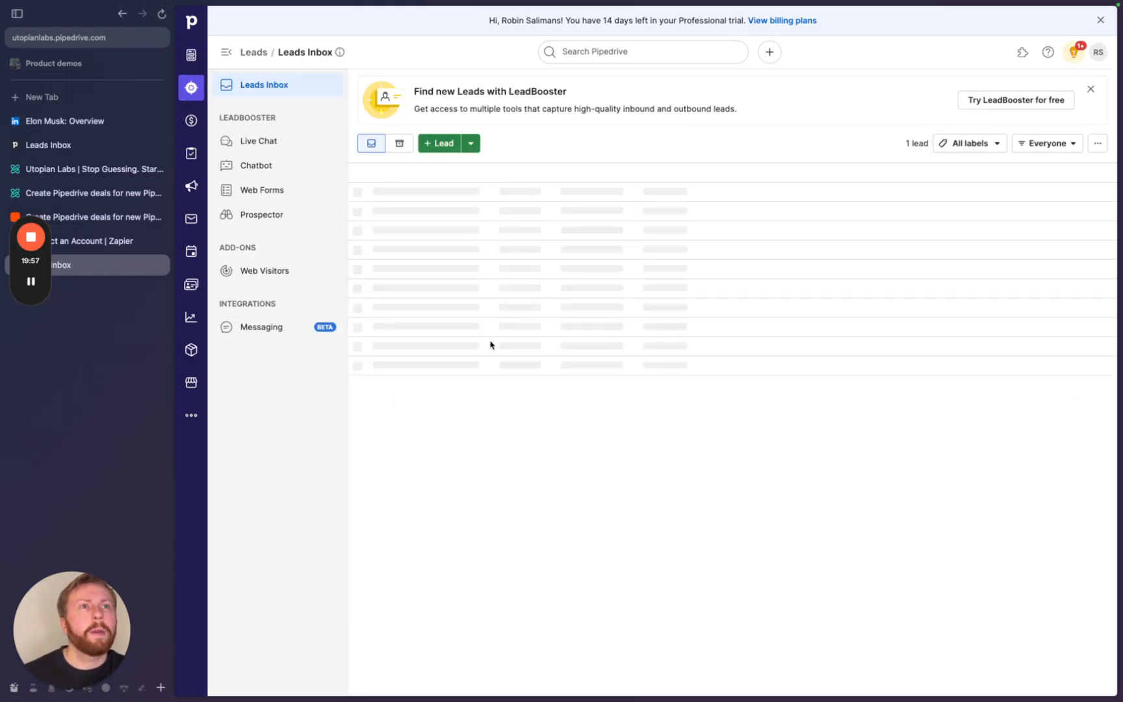
# - Open the Add lead form, close it unsaved, and open the account menu
pyautogui.click(449, 142)
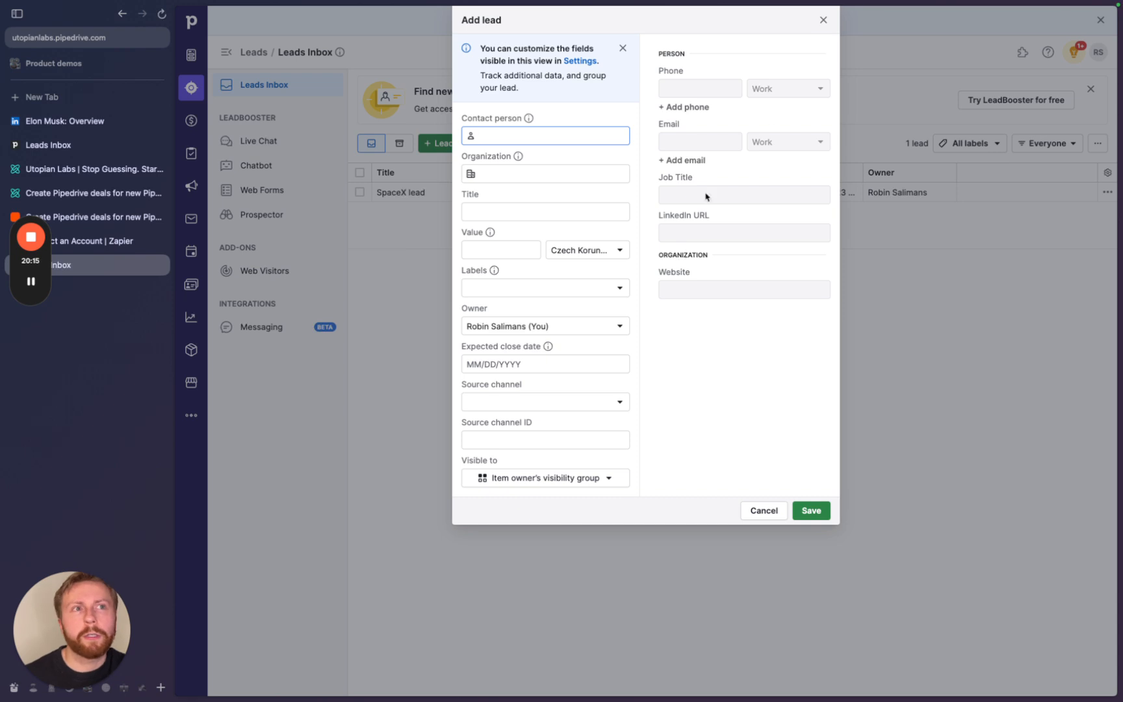
pyautogui.click(824, 20)
pyautogui.click(1096, 57)
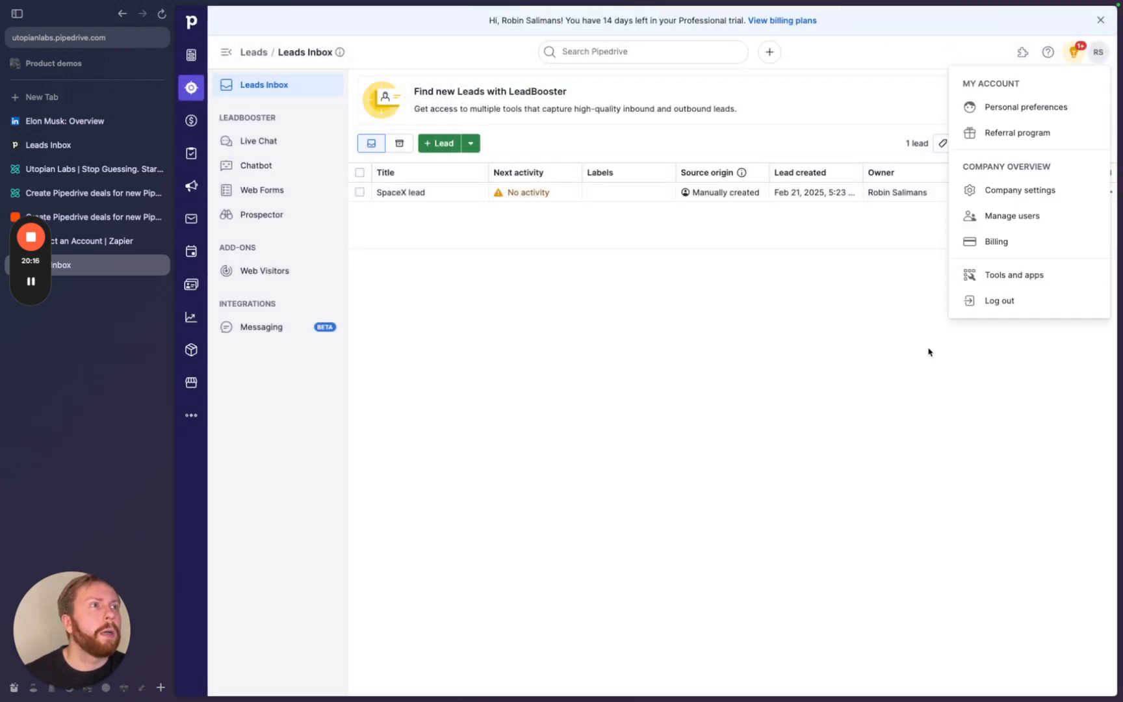
# - In Company settings > Data fields, view Organization fields and start a new custom field
pyautogui.click(986, 191)
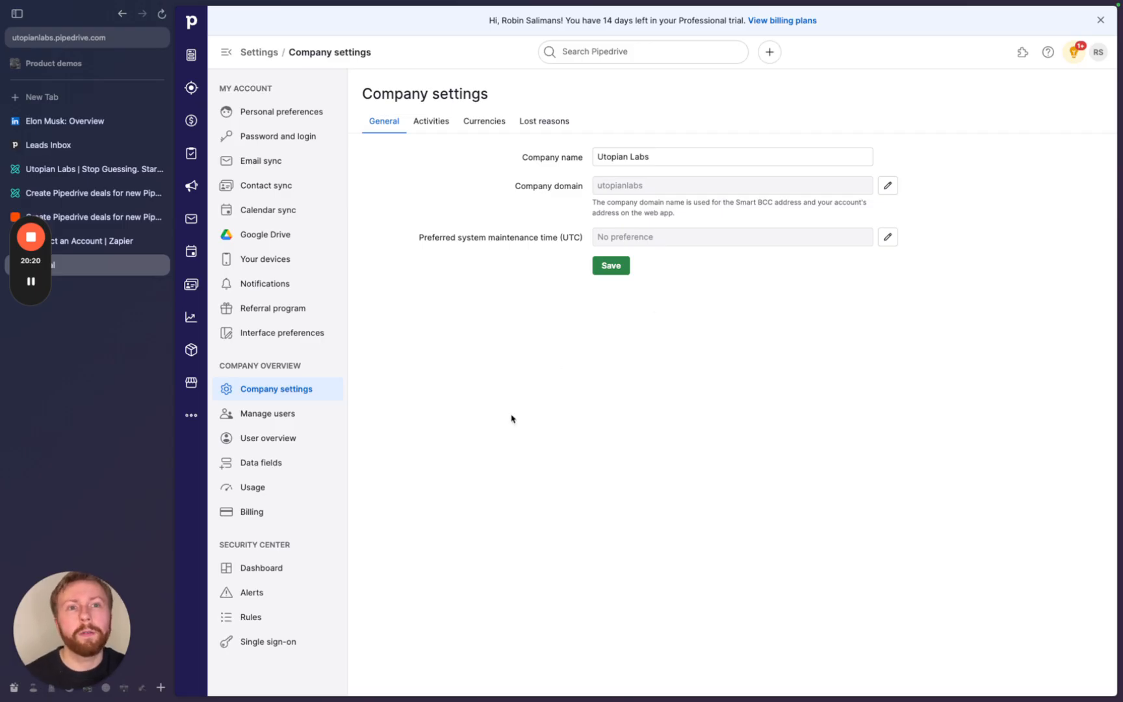
pyautogui.click(266, 467)
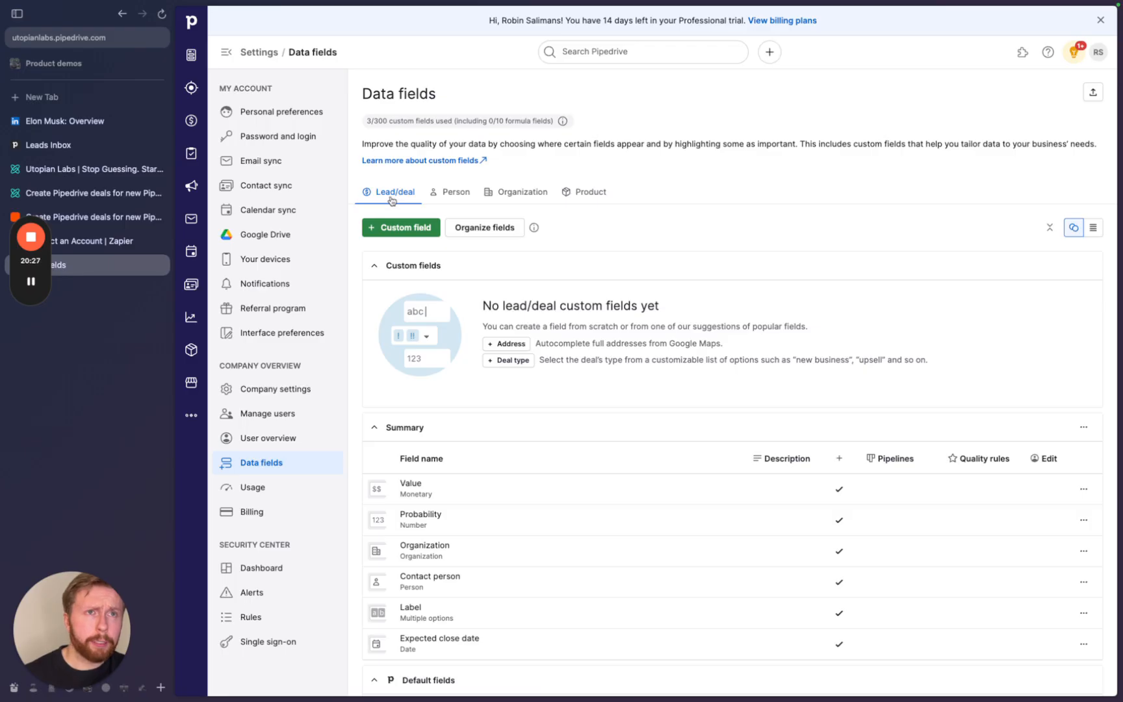
pyautogui.click(463, 196)
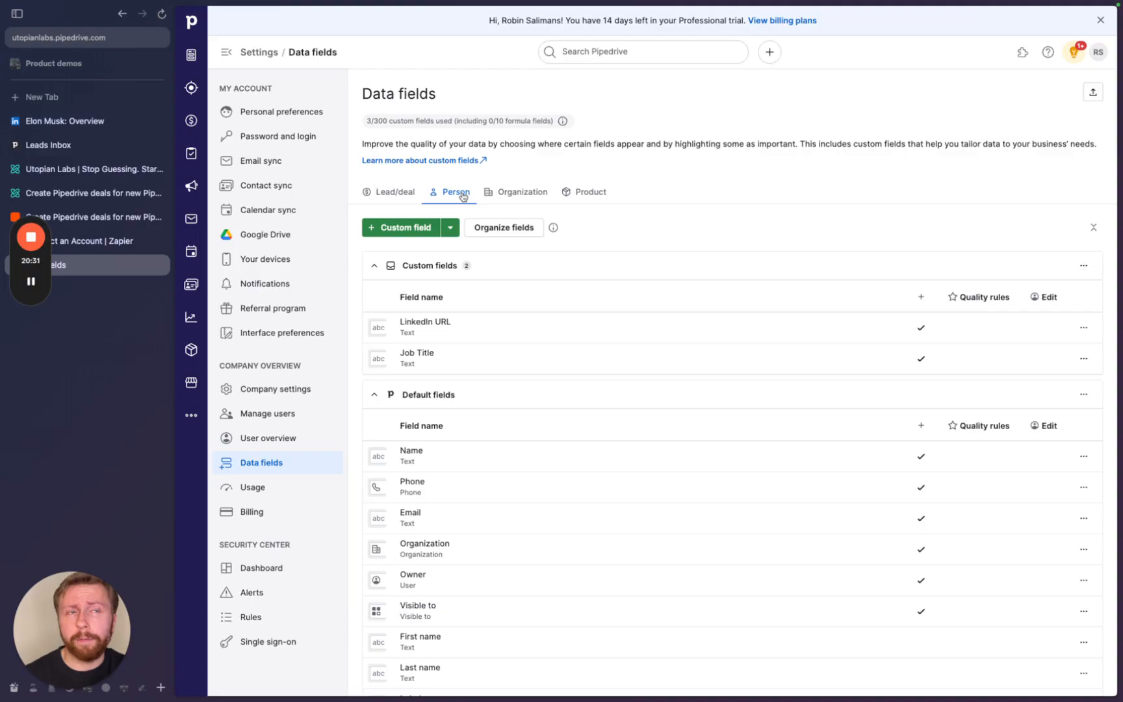
pyautogui.click(490, 193)
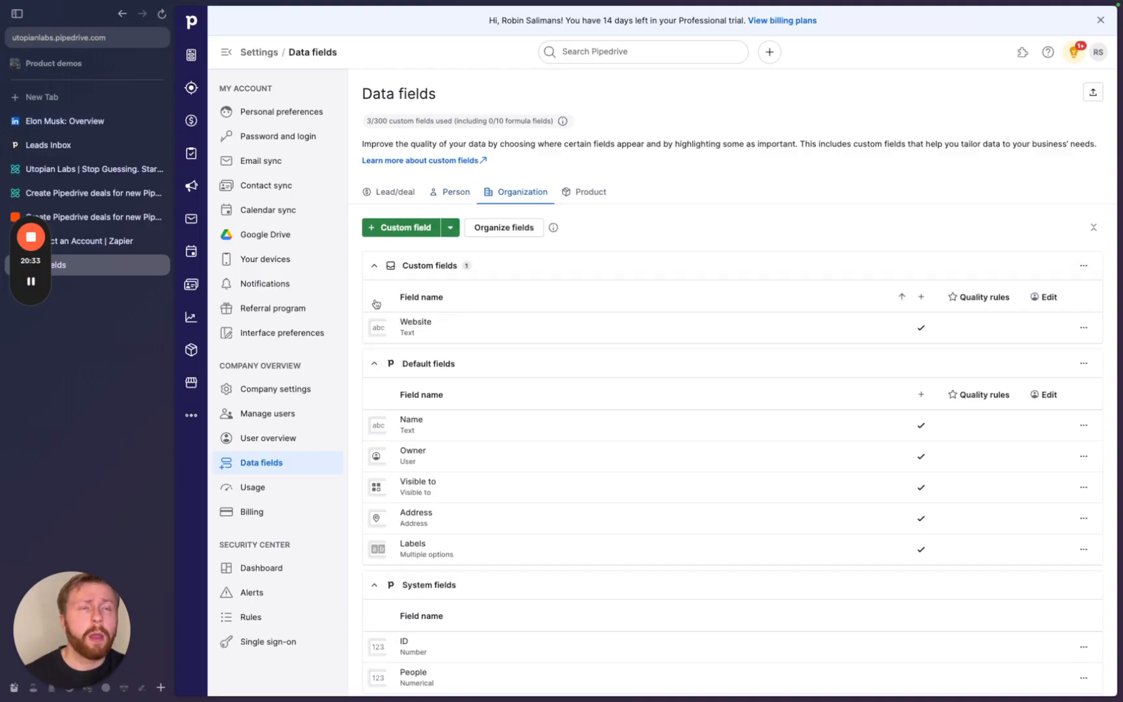
pyautogui.click(406, 228)
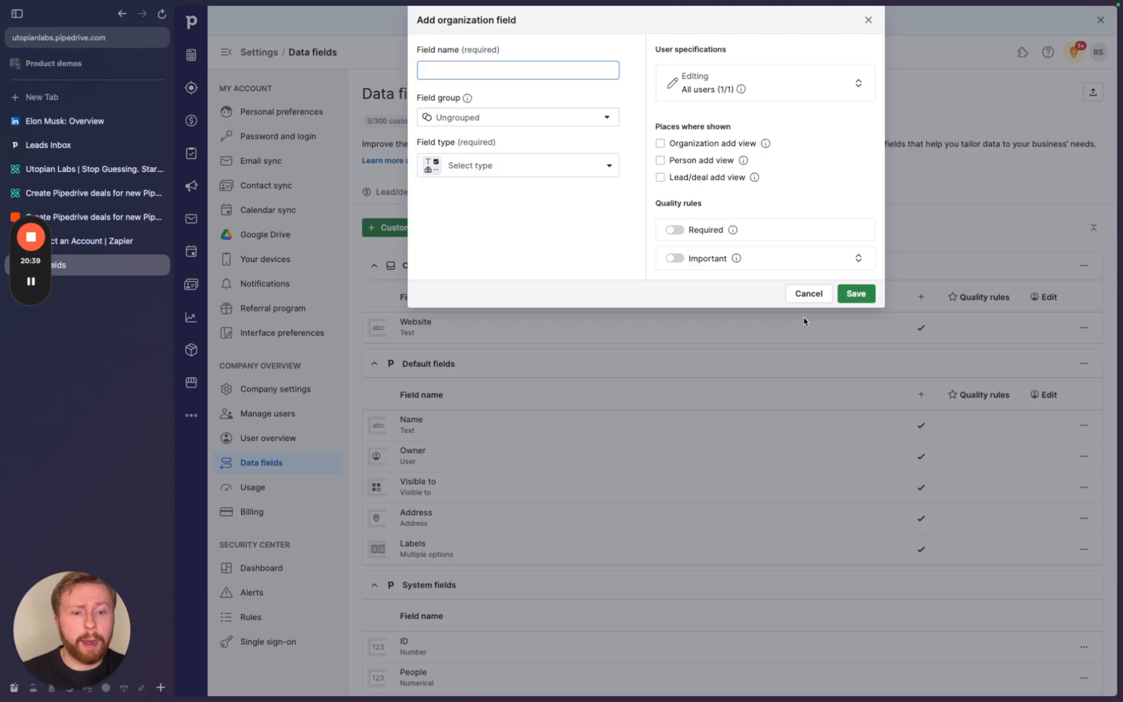
# - Create an organization Text field named 'Random field'
pyautogui.write('Random field')
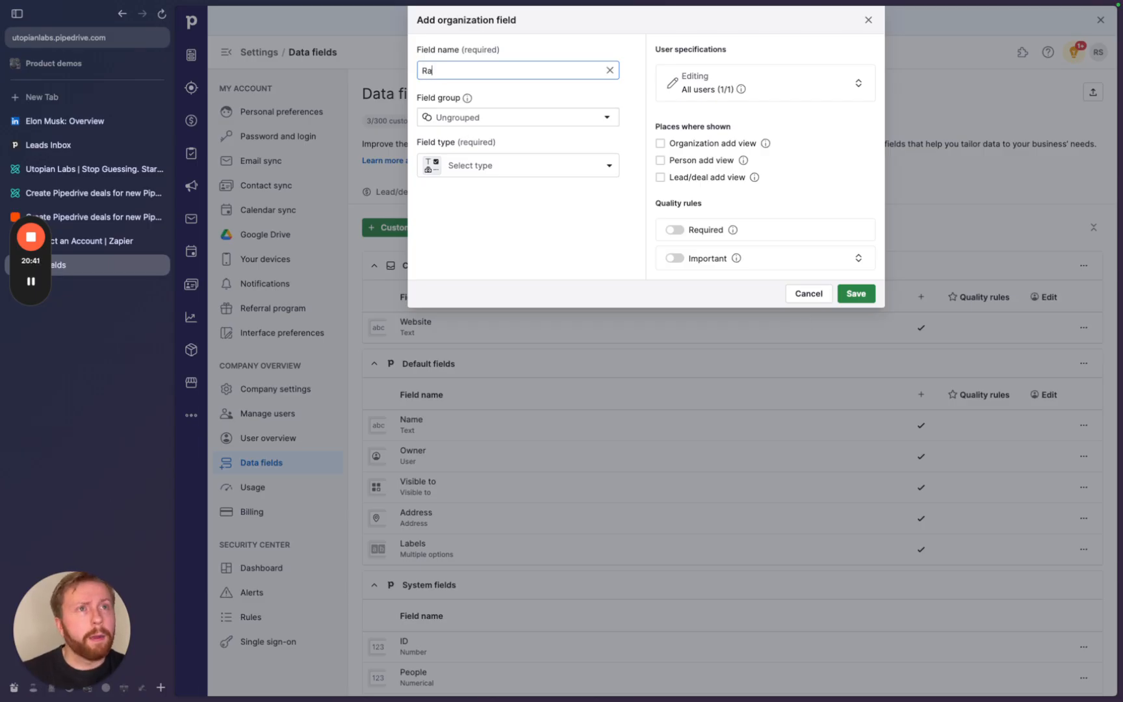
pyautogui.click(543, 170)
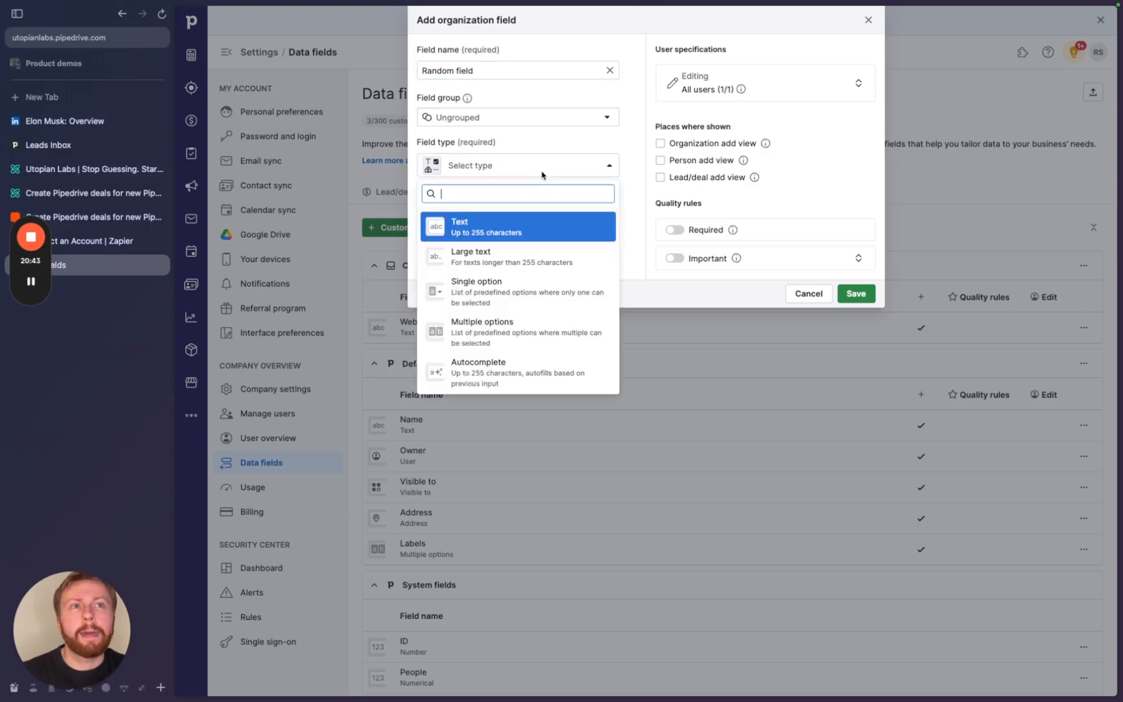
pyautogui.click(515, 236)
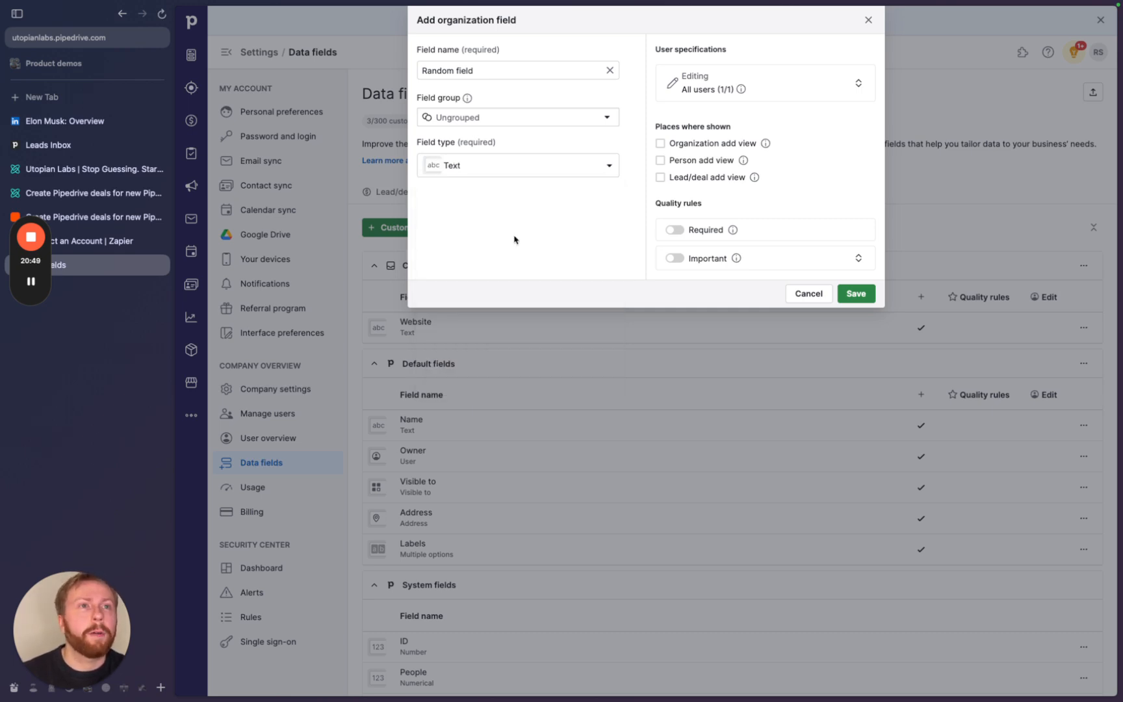
pyautogui.click(857, 294)
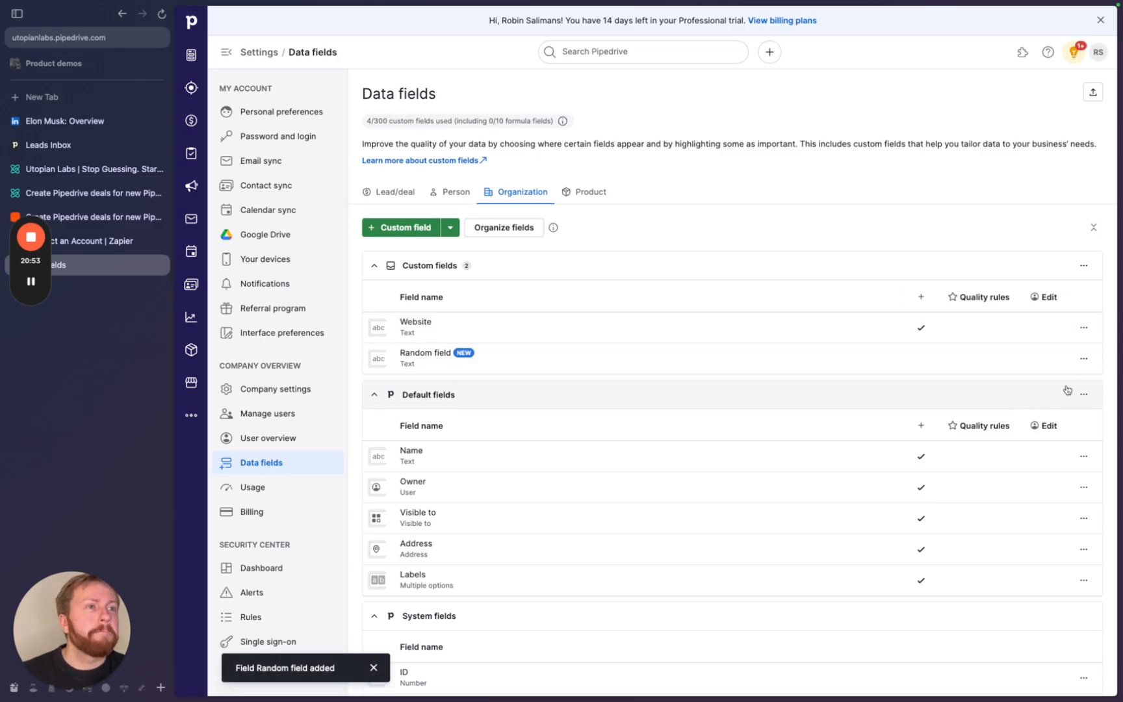
# - Edit Random field to appear in the organization, lead and deal add views, and make it required
pyautogui.click(1085, 360)
pyautogui.click(1049, 383)
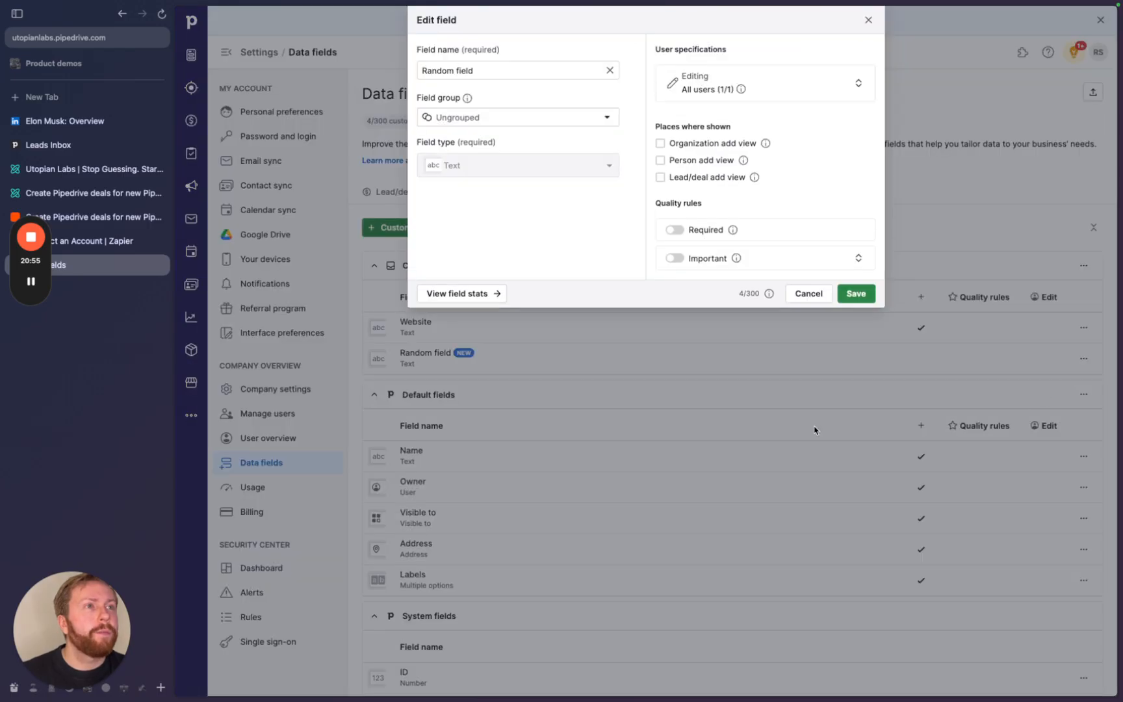
pyautogui.click(661, 143)
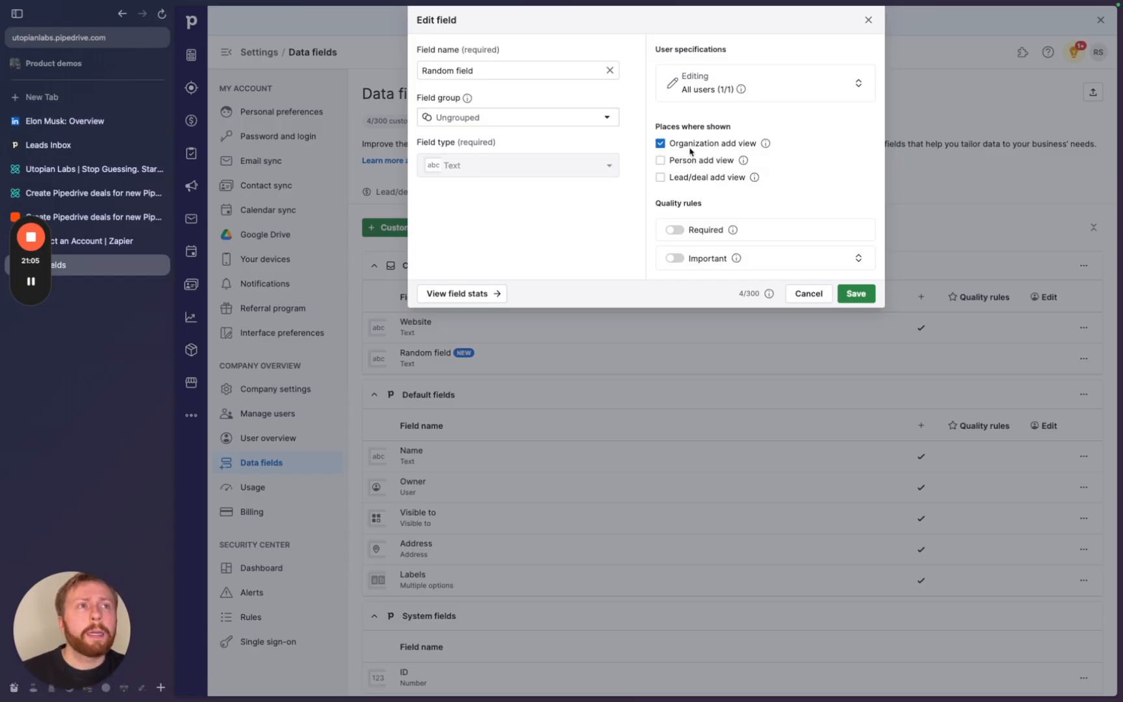
pyautogui.click(661, 178)
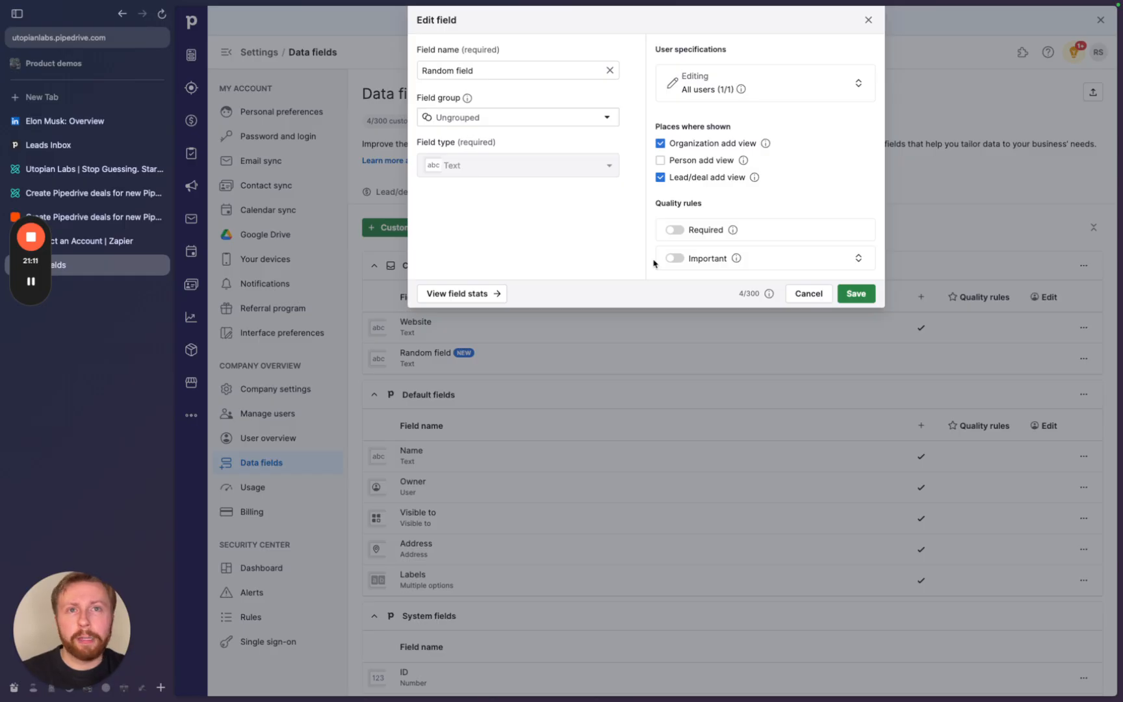
pyautogui.click(674, 230)
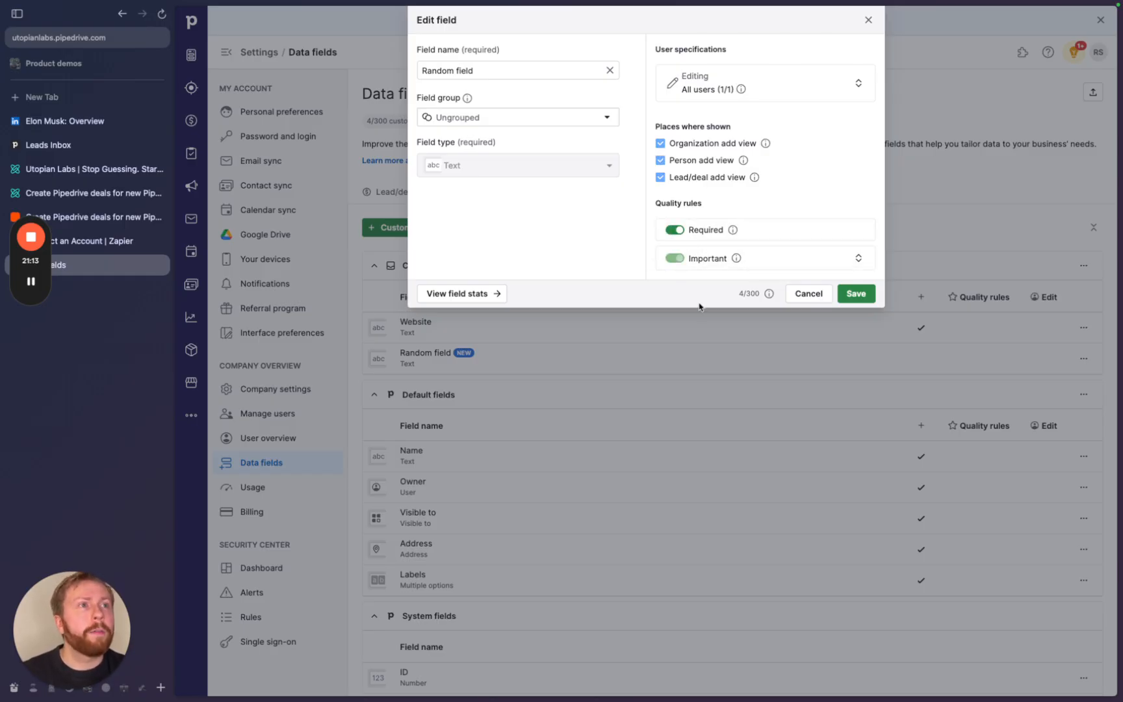
pyautogui.click(856, 294)
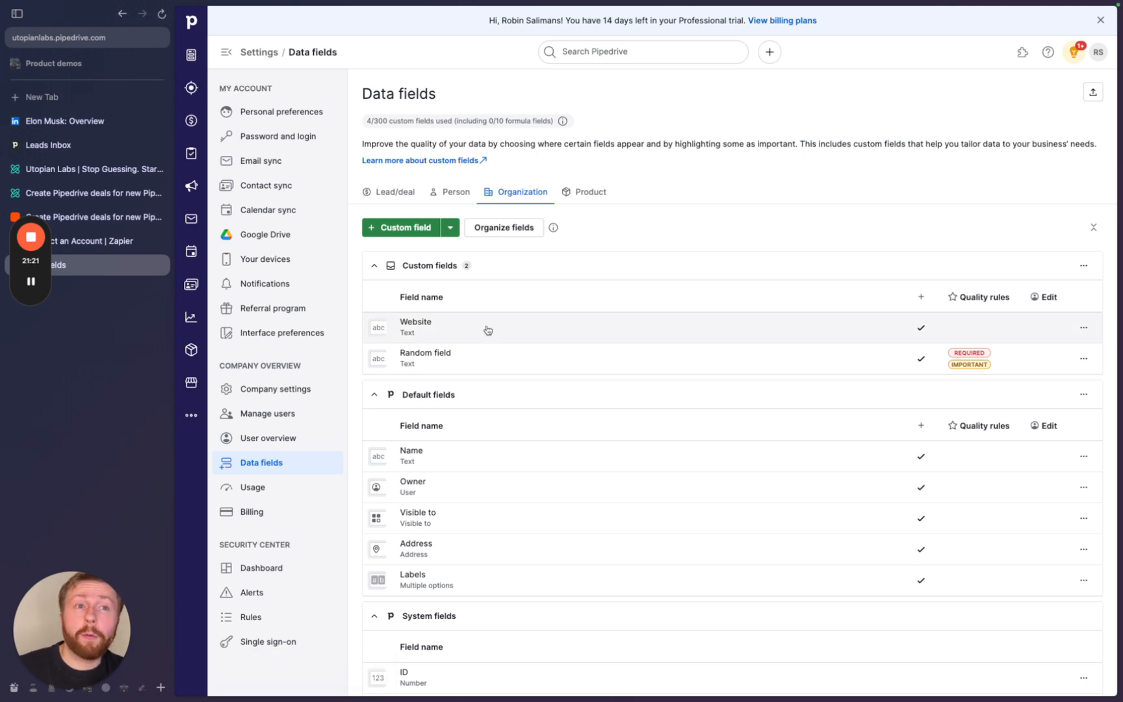
# - Reopen the Add lead form in the Leads Inbox and point out the new Random field
pyautogui.click(201, 93)
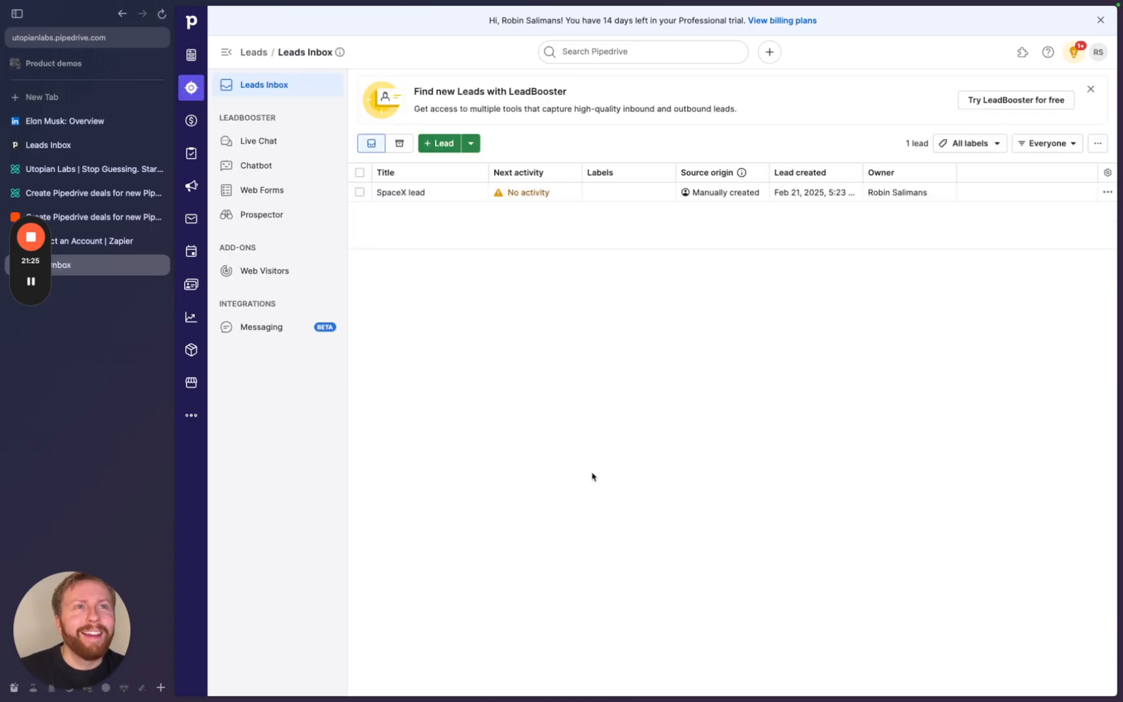
pyautogui.click(441, 145)
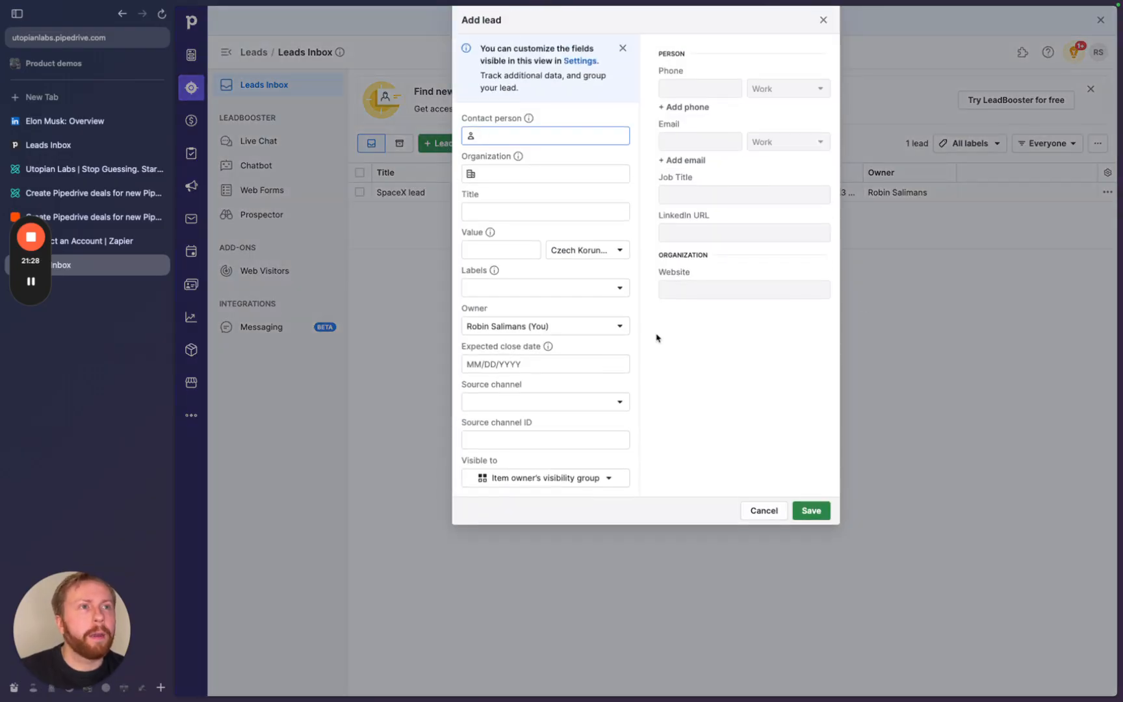
pyautogui.click(862, 321)
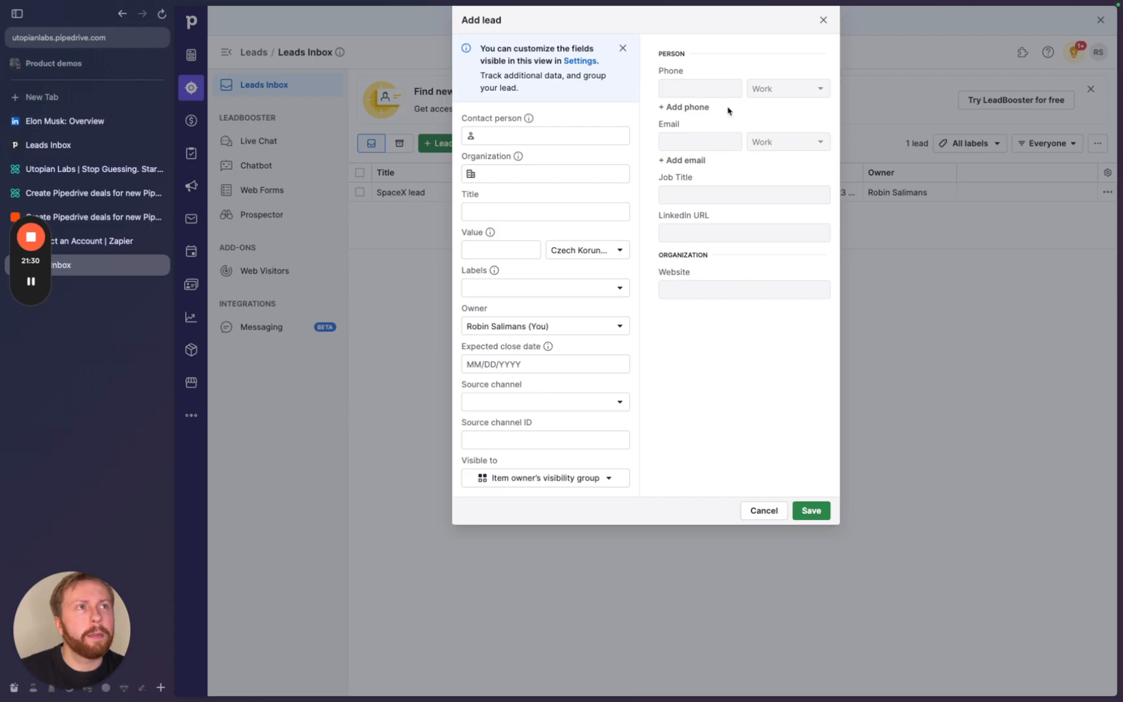
pyautogui.click(823, 19)
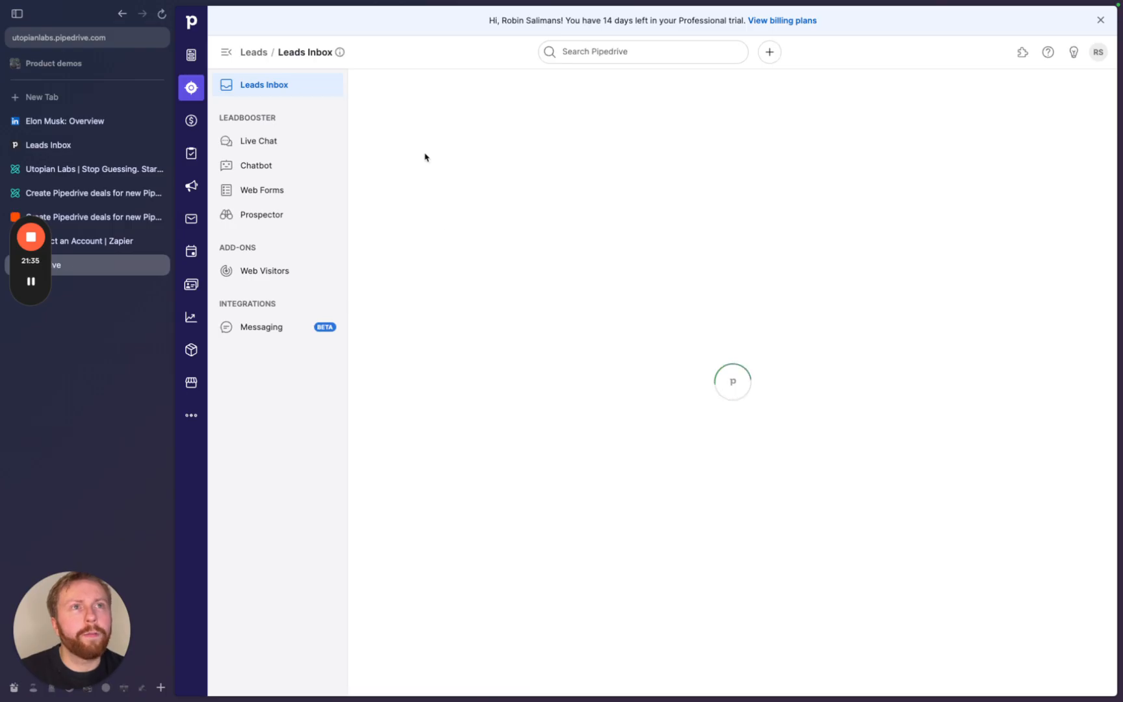
pyautogui.click(447, 141)
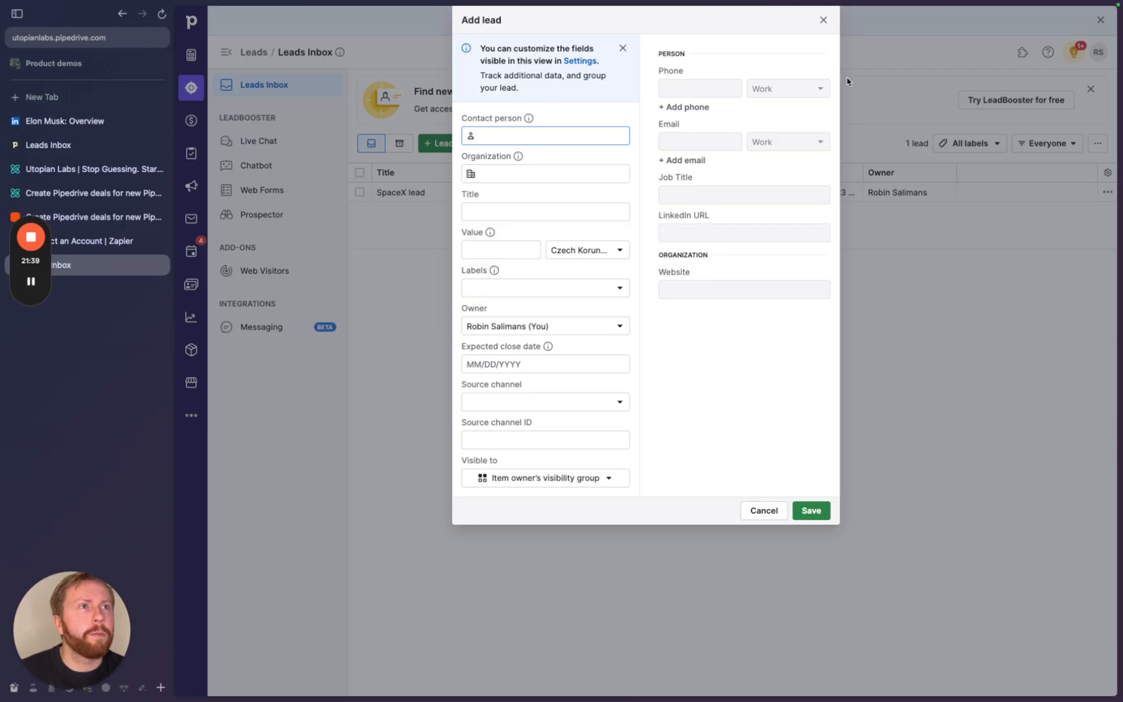
pyautogui.click(823, 20)
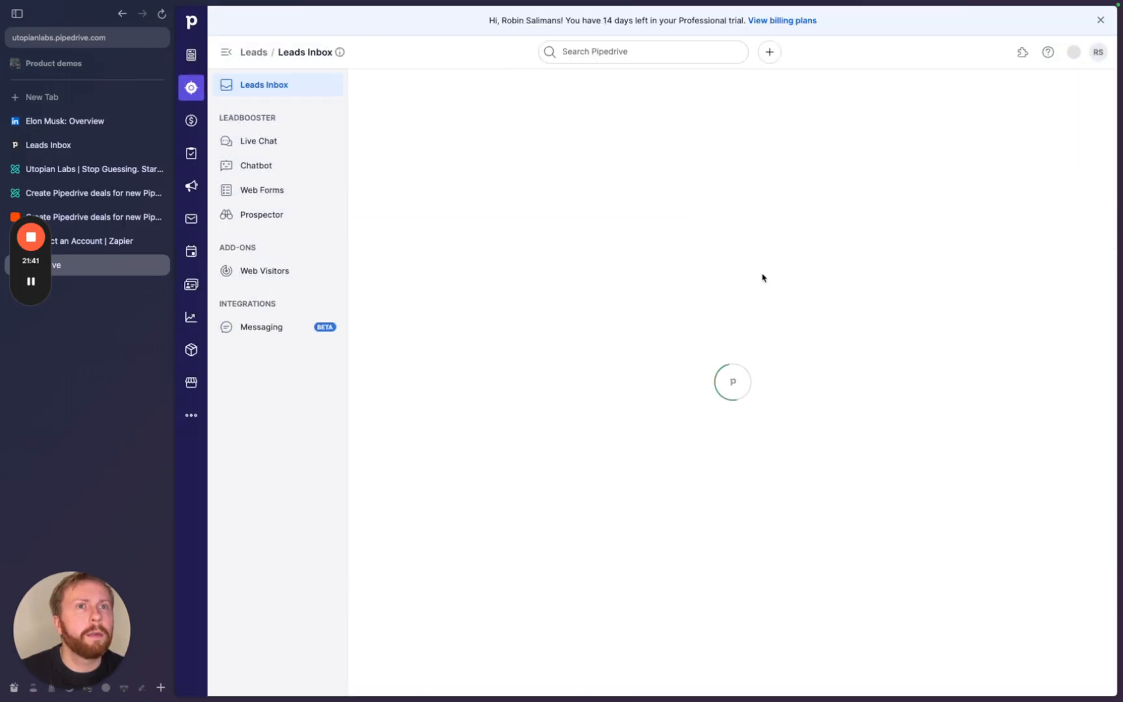
pyautogui.click(446, 143)
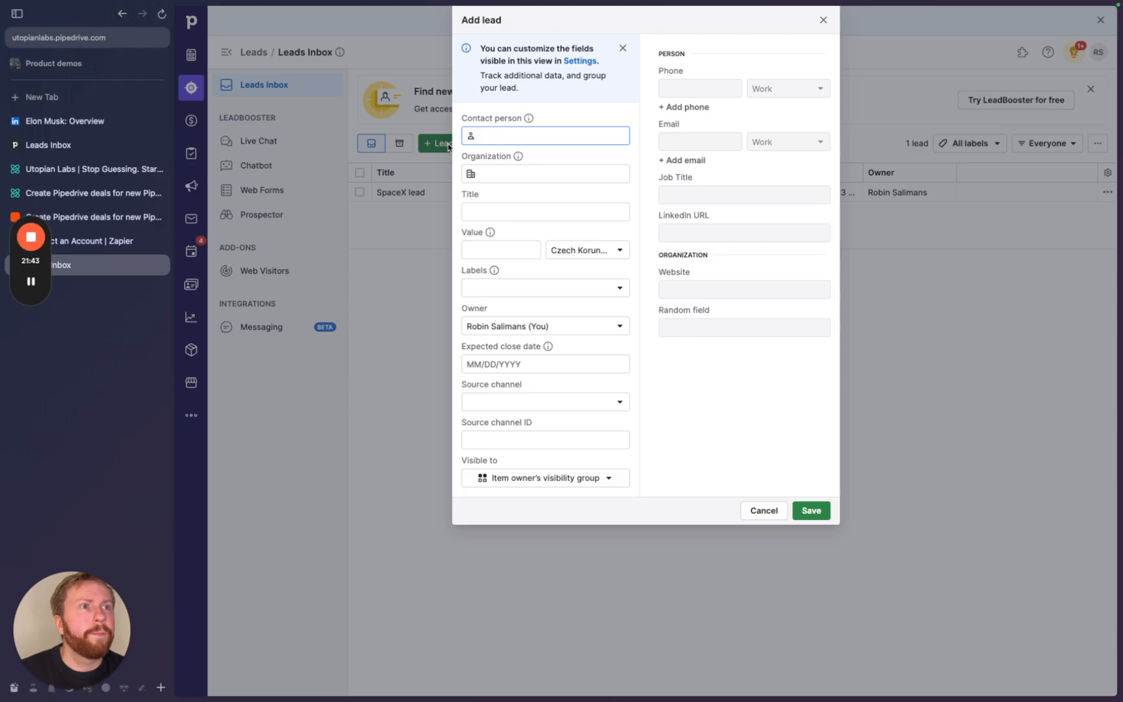
pyautogui.click(696, 319)
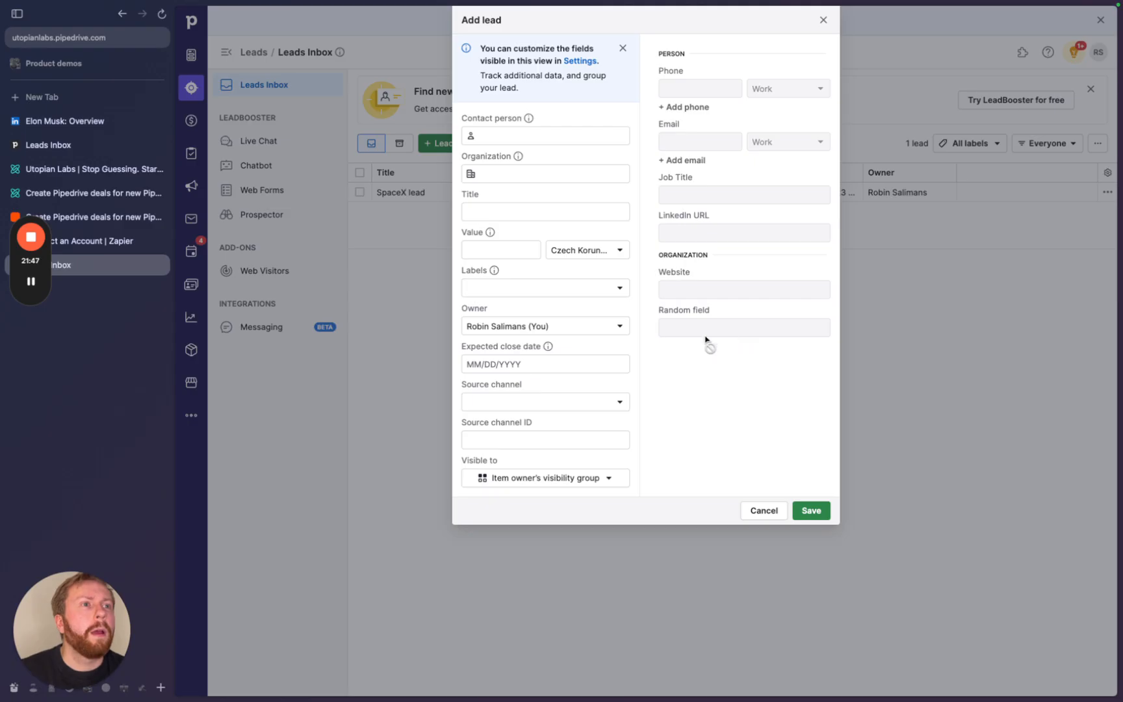
pyautogui.moveTo(658, 310); pyautogui.dragTo(726, 313)
# - Fill a contact person and the new organization 'Random Company', show Random field as required, then discard the lead
pyautogui.click(485, 133)
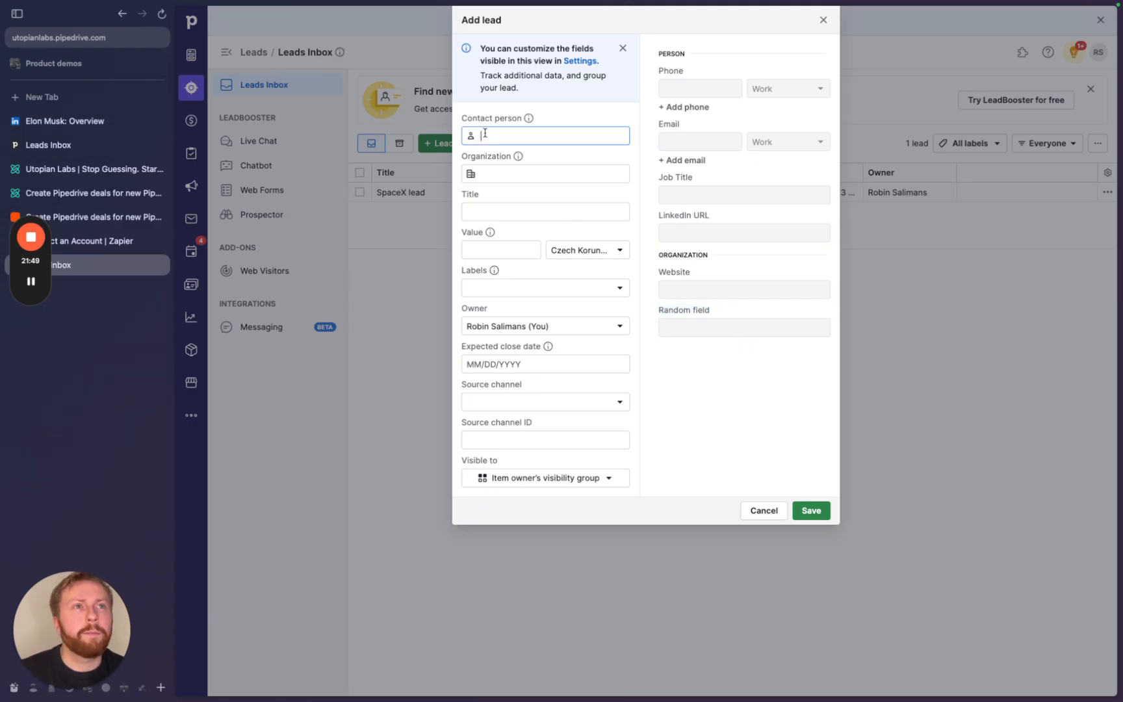
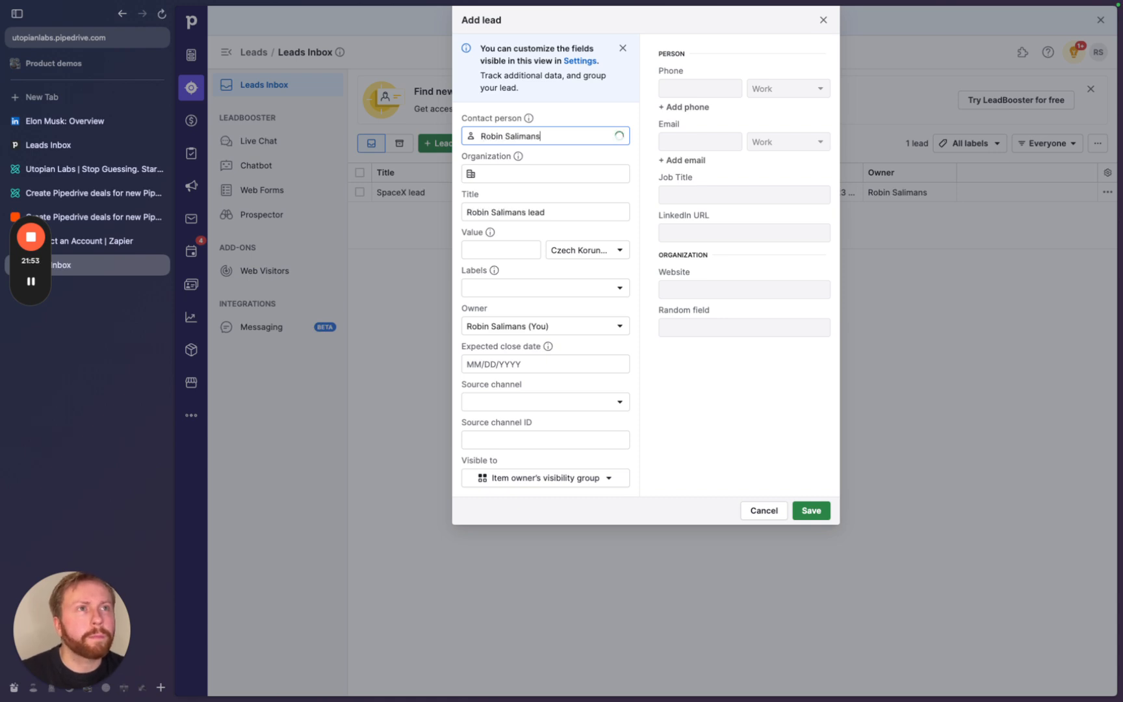
pyautogui.click(516, 176)
pyautogui.write('Random Company')
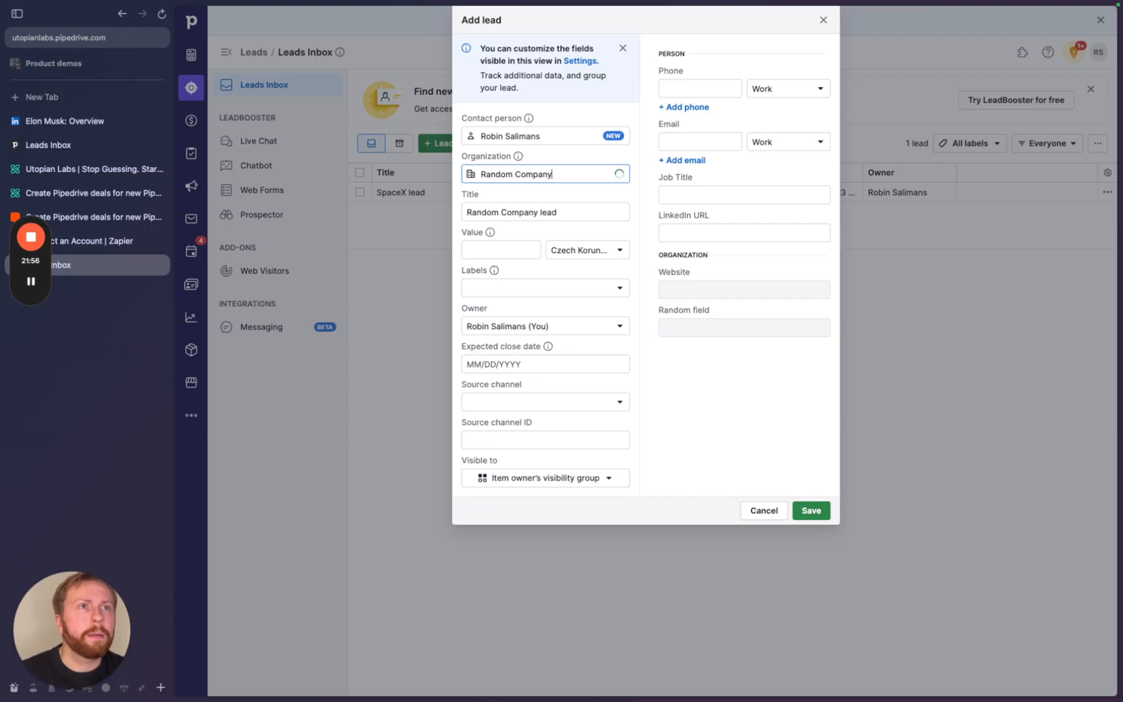
pyautogui.click(523, 197)
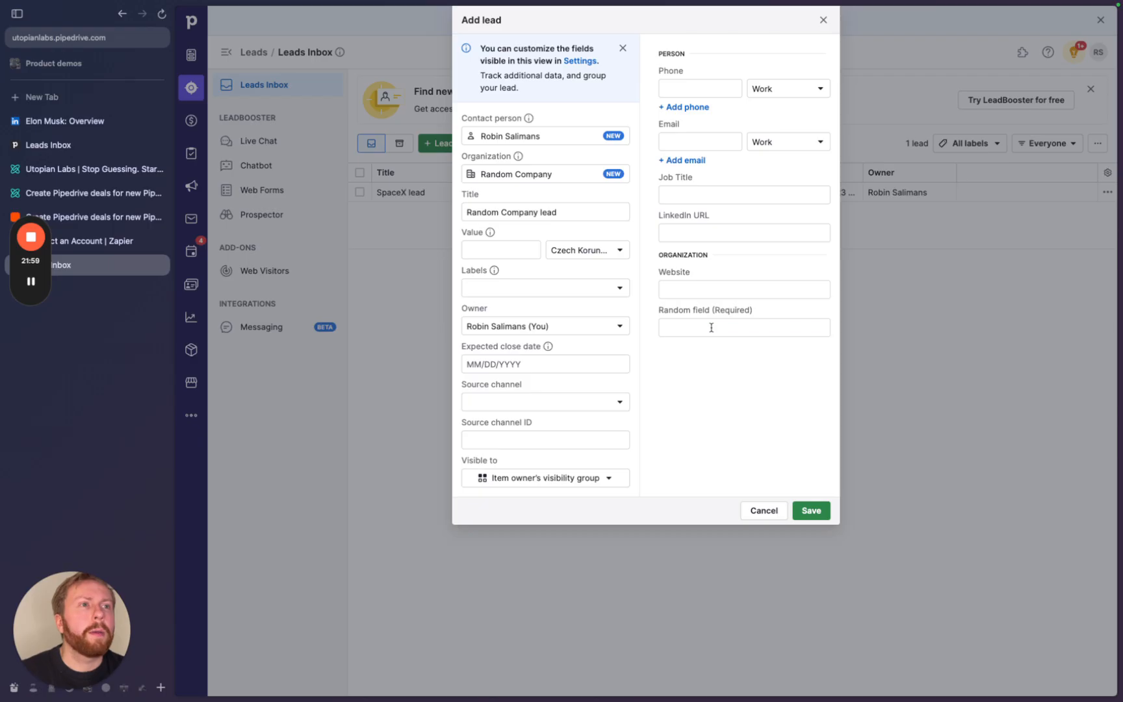
pyautogui.click(709, 326)
pyautogui.moveTo(761, 319); pyautogui.dragTo(656, 311)
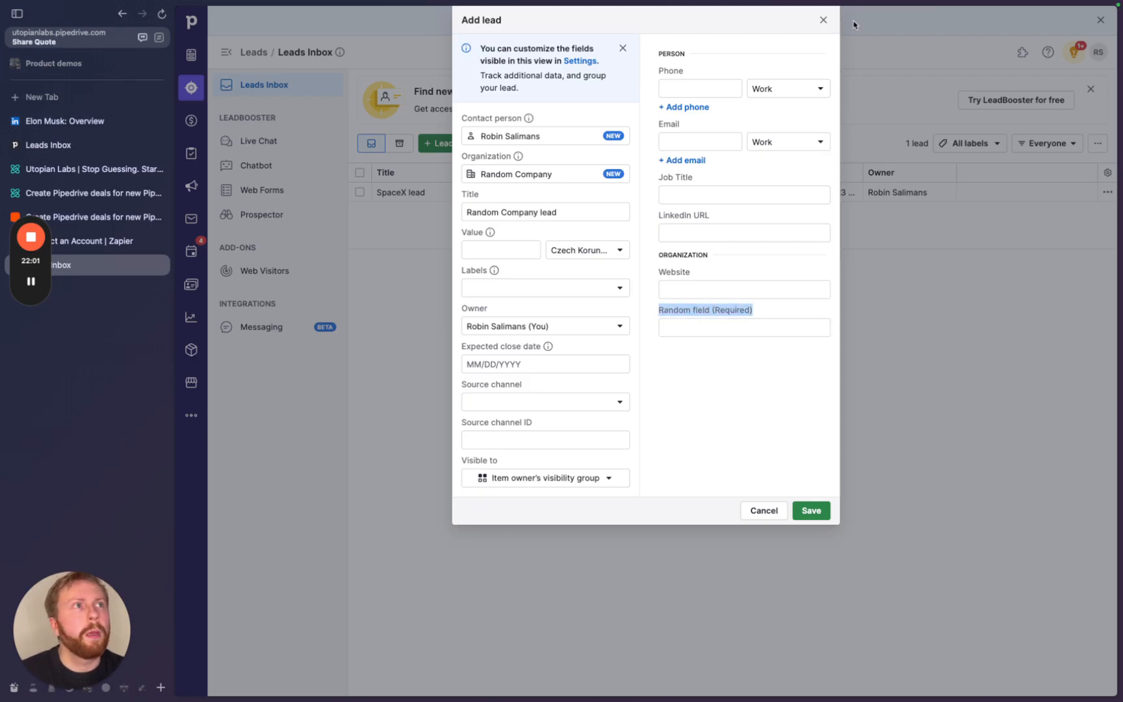
pyautogui.click(823, 21)
# - Back in the Zap editor, insert a new step after Qualify a Lead
pyautogui.click(163, 216)
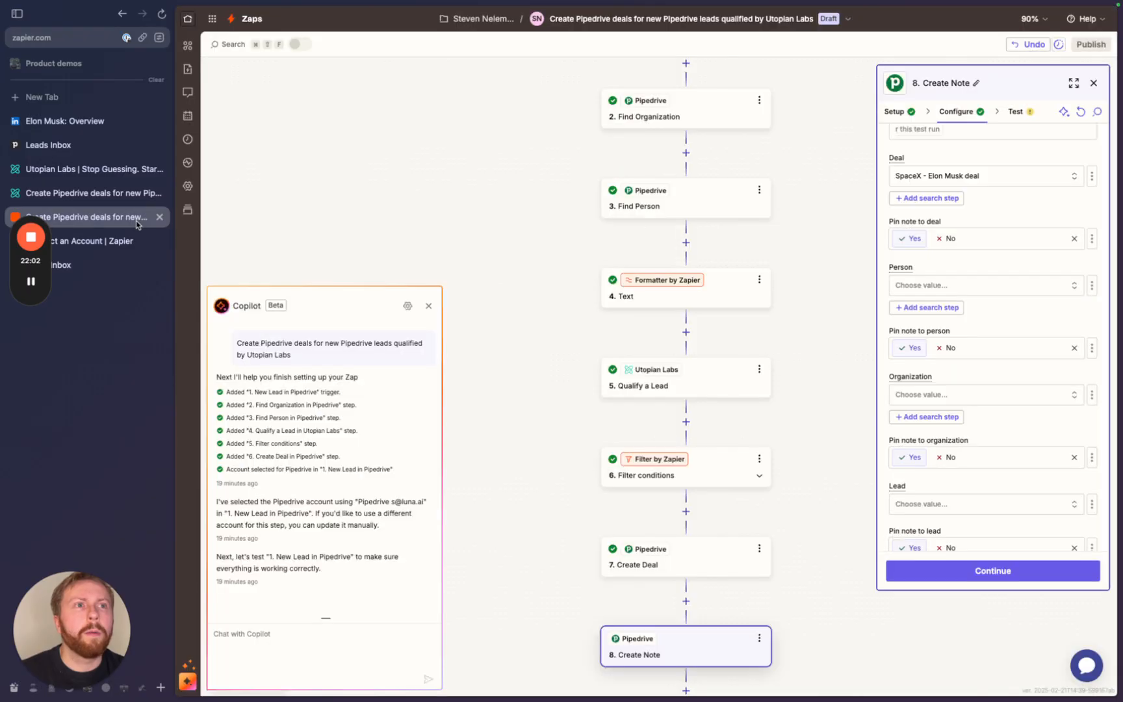
pyautogui.scroll(-1, 516, 309)
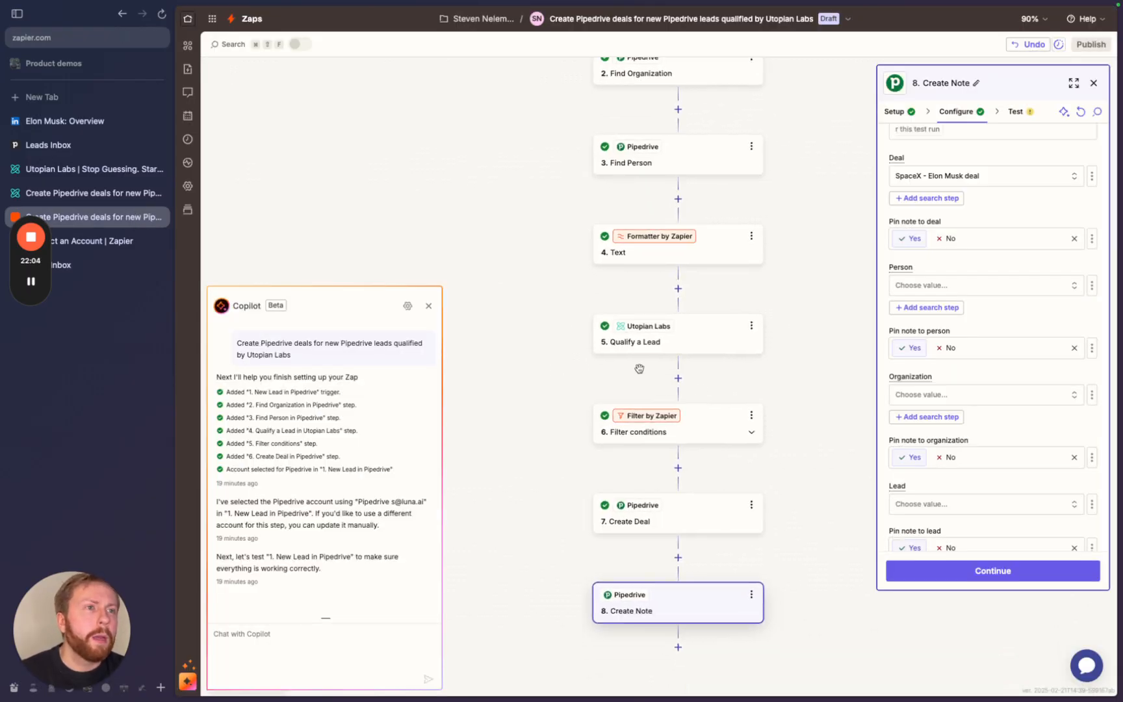
pyautogui.click(678, 378)
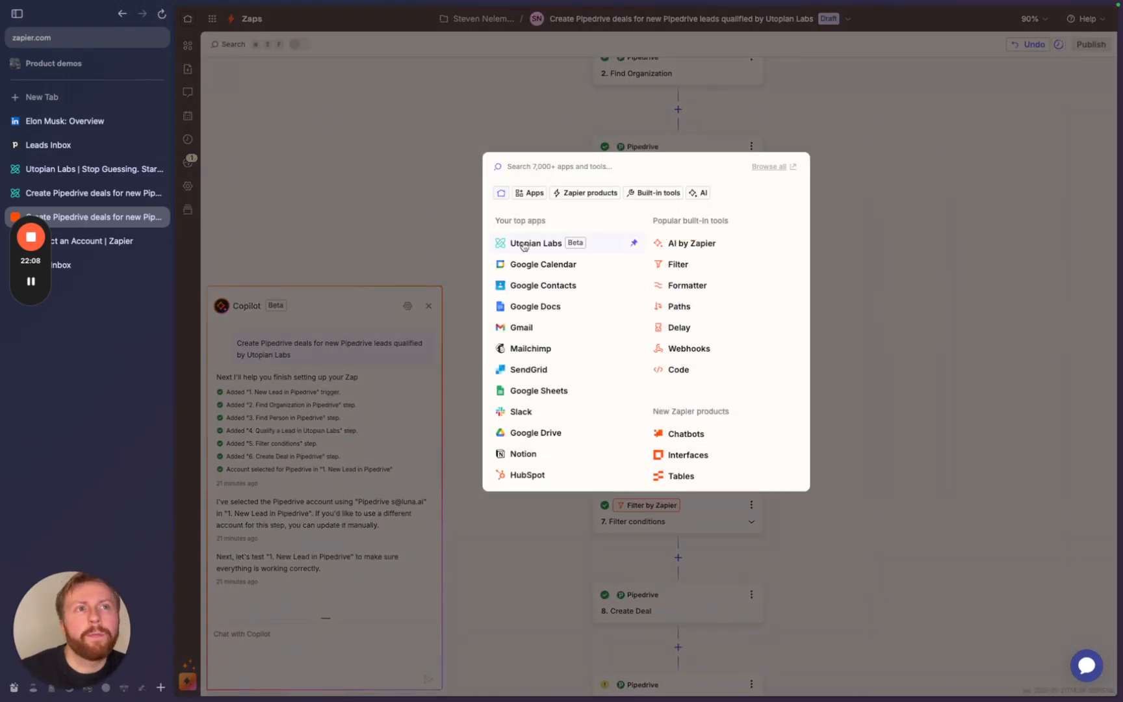
# - Make the new step 6 a Utopian Labs 'Categorize a Lead' action
pyautogui.click(523, 244)
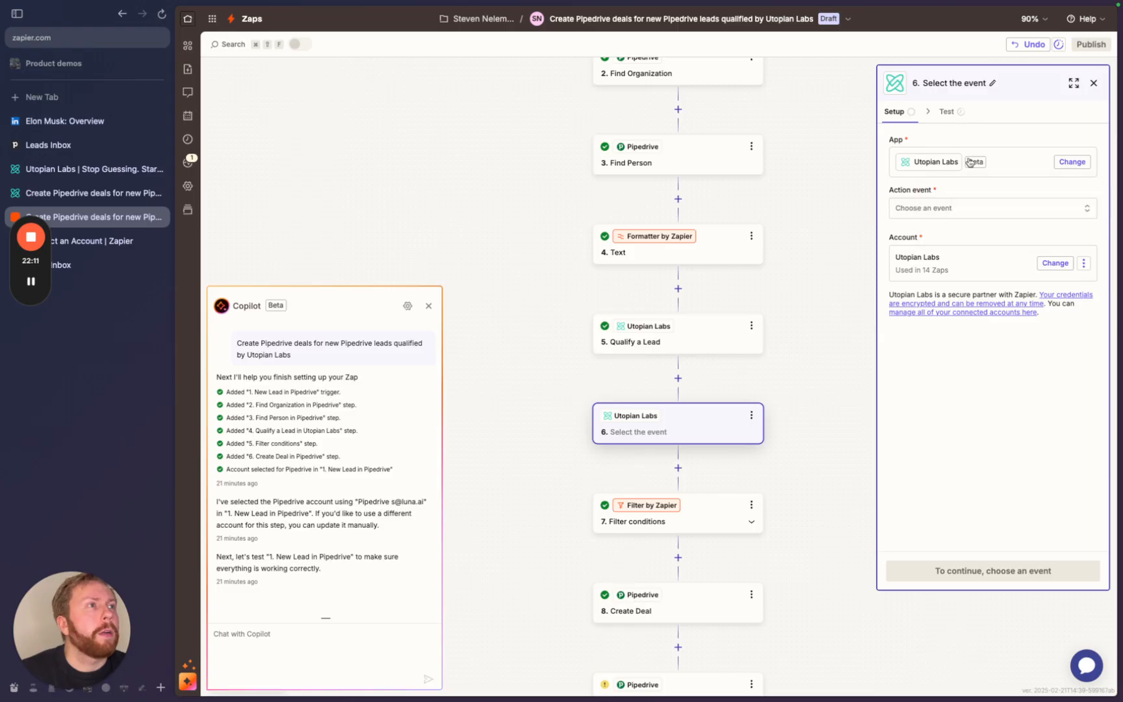
pyautogui.click(939, 208)
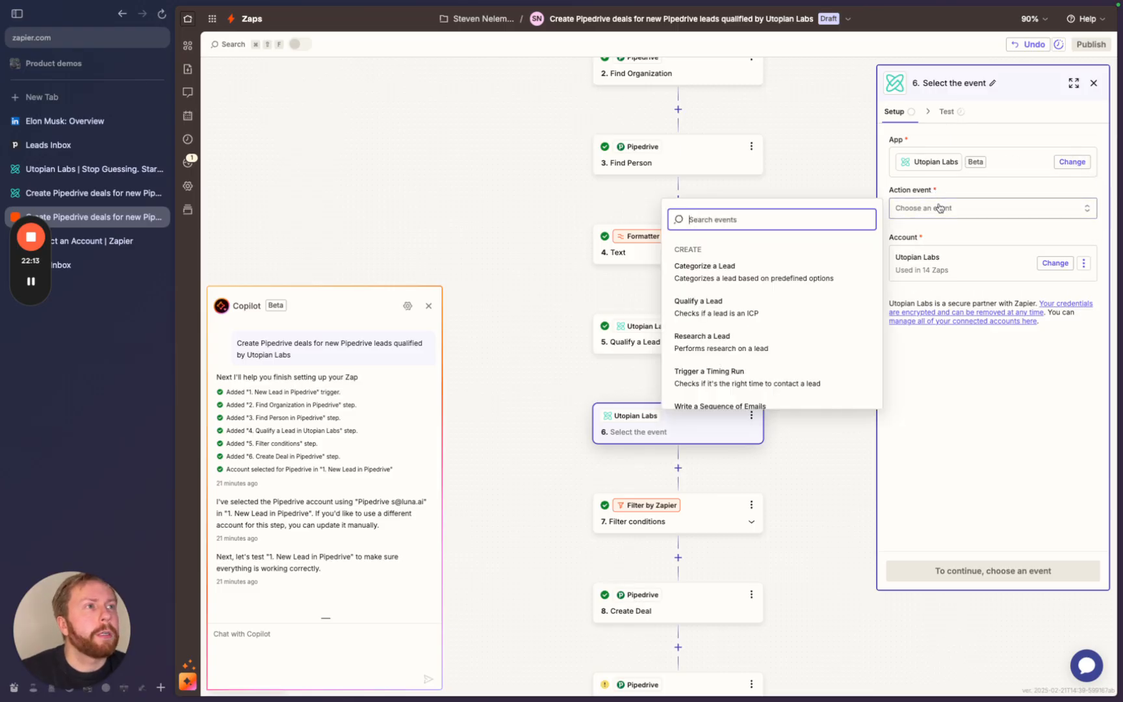
pyautogui.scroll(-2, 811, 409)
pyautogui.scroll(2, 810, 408)
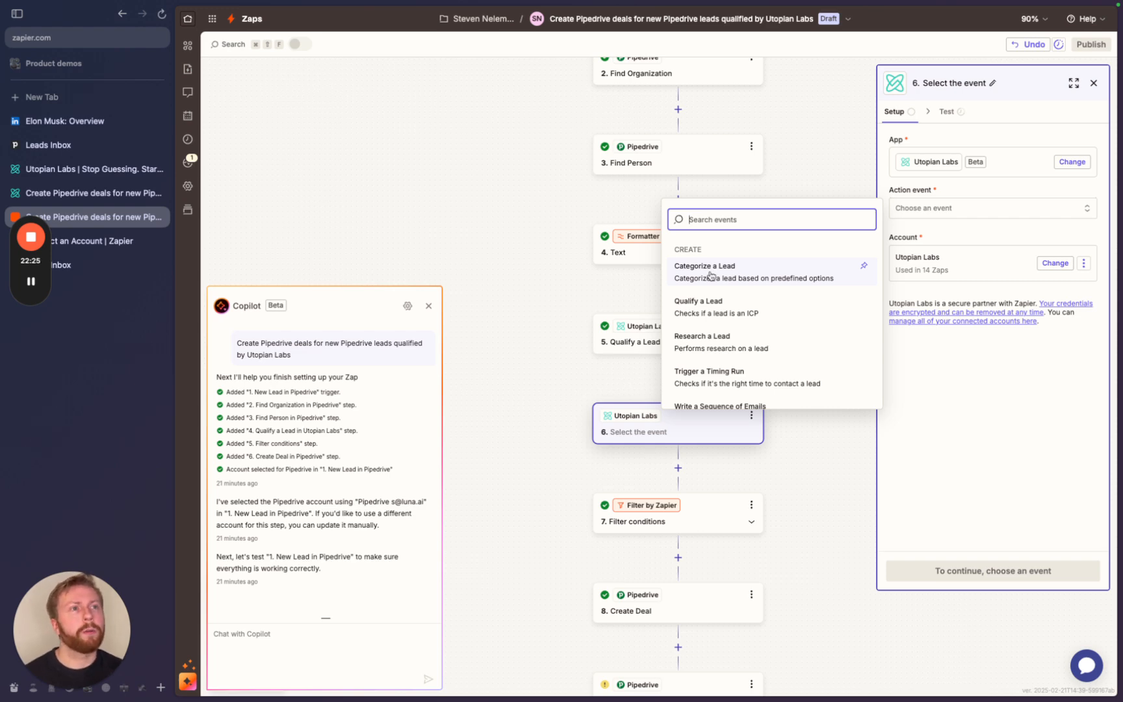
pyautogui.click(710, 274)
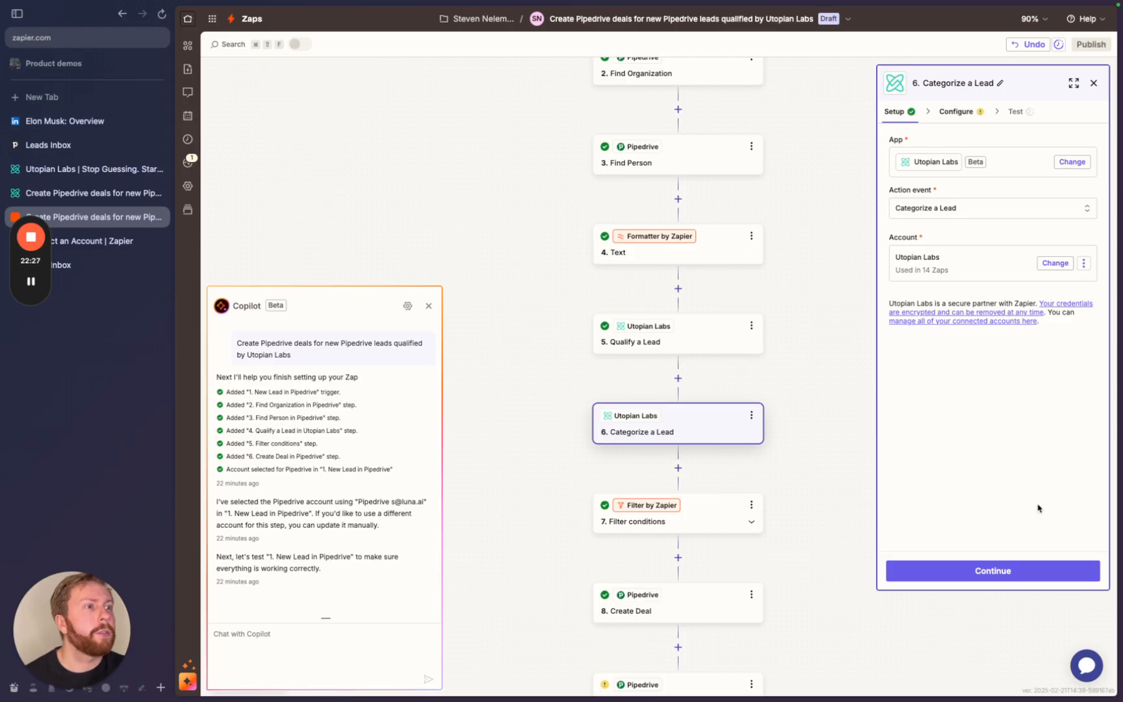
# - Continue to step 6's configuration and scroll to the Classification name and description fields
pyautogui.click(995, 571)
pyautogui.scroll(-5, 979, 317)
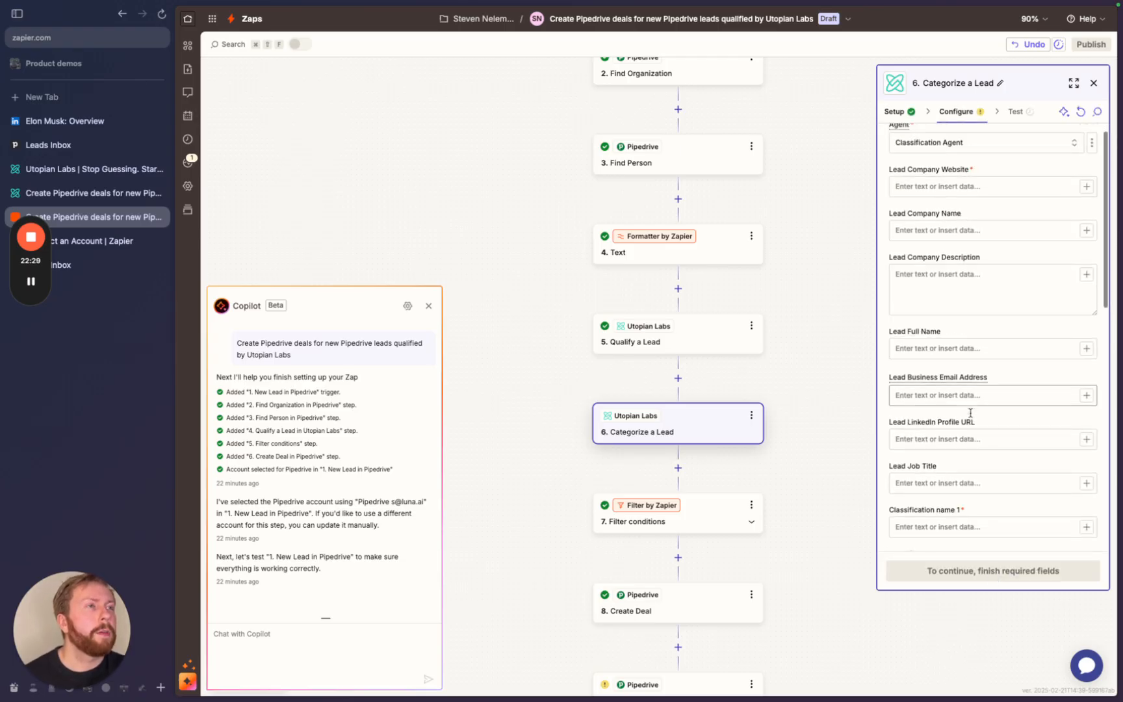
pyautogui.scroll(-6, 979, 317)
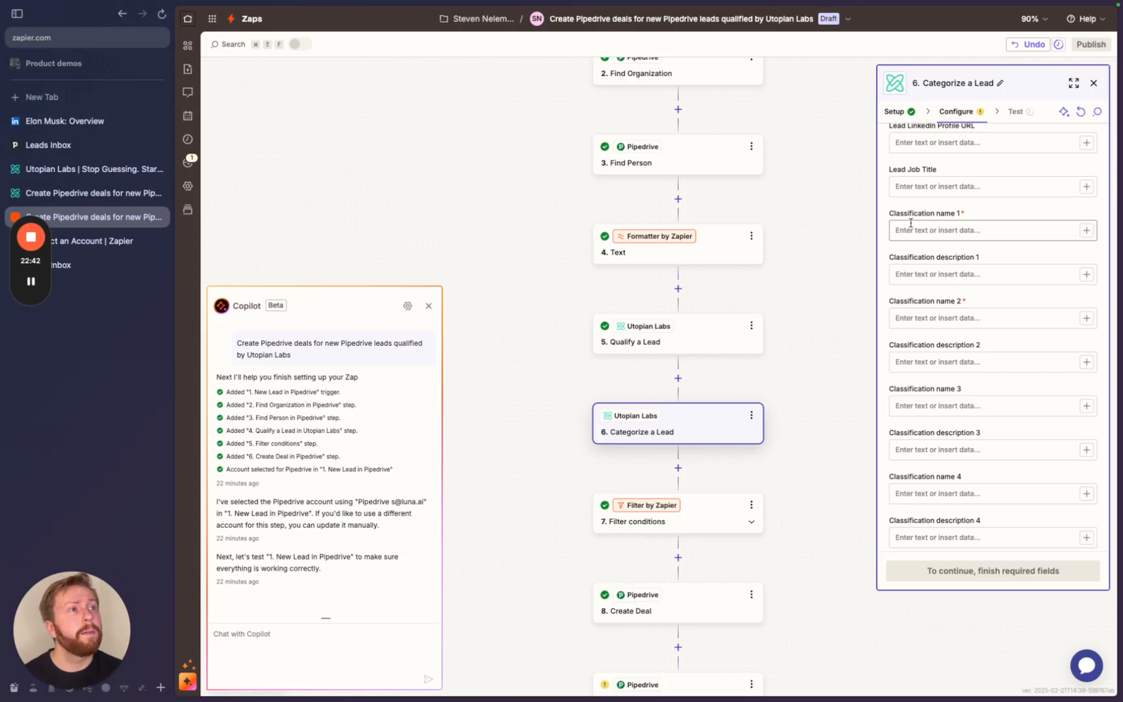
# - Enter classification names 'SaaS' and 'Agency'
pyautogui.click(911, 224)
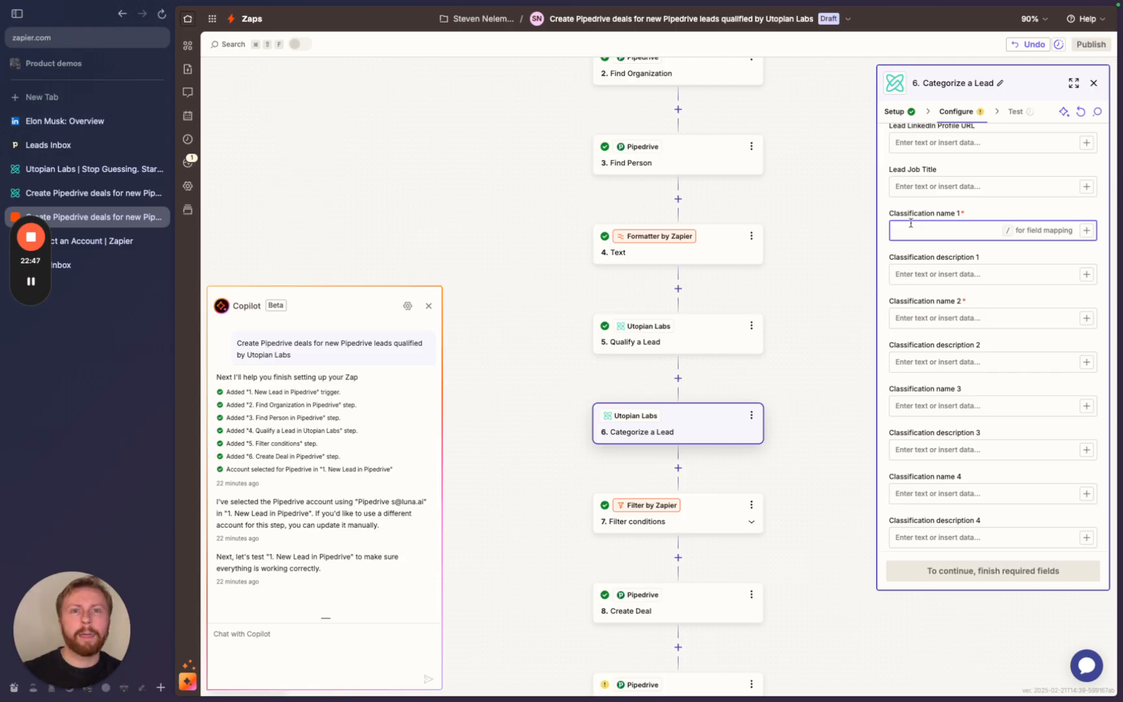
pyautogui.write('SaaS')
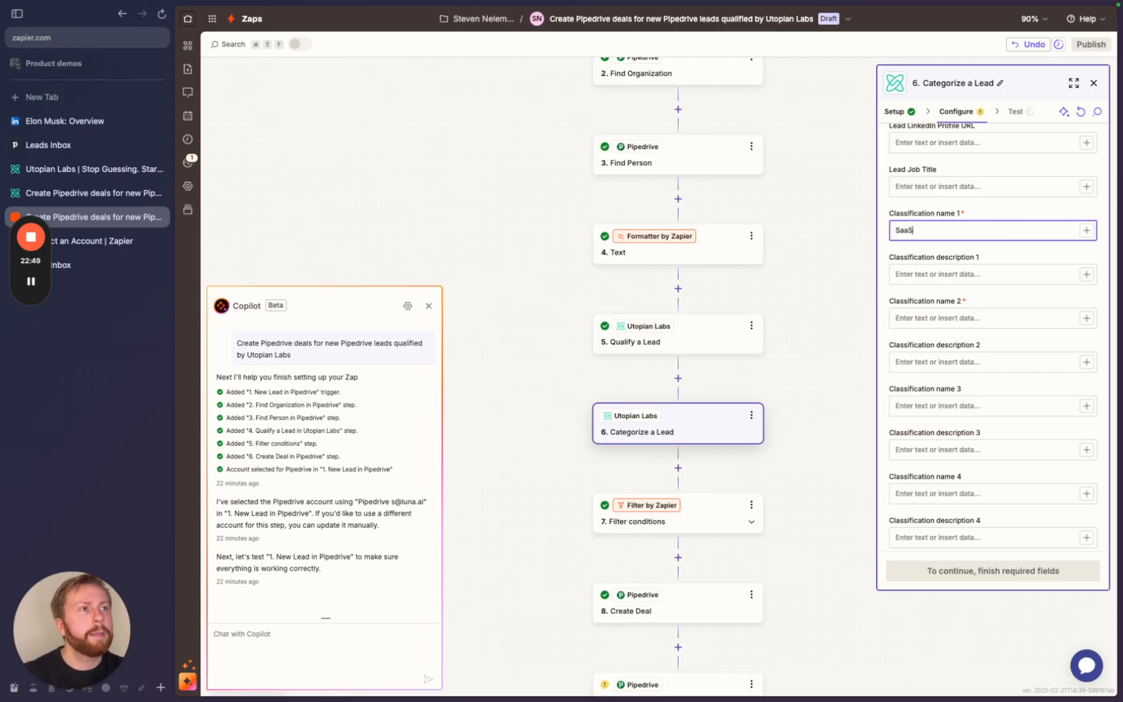
pyautogui.click(926, 322)
pyautogui.write('Agency')
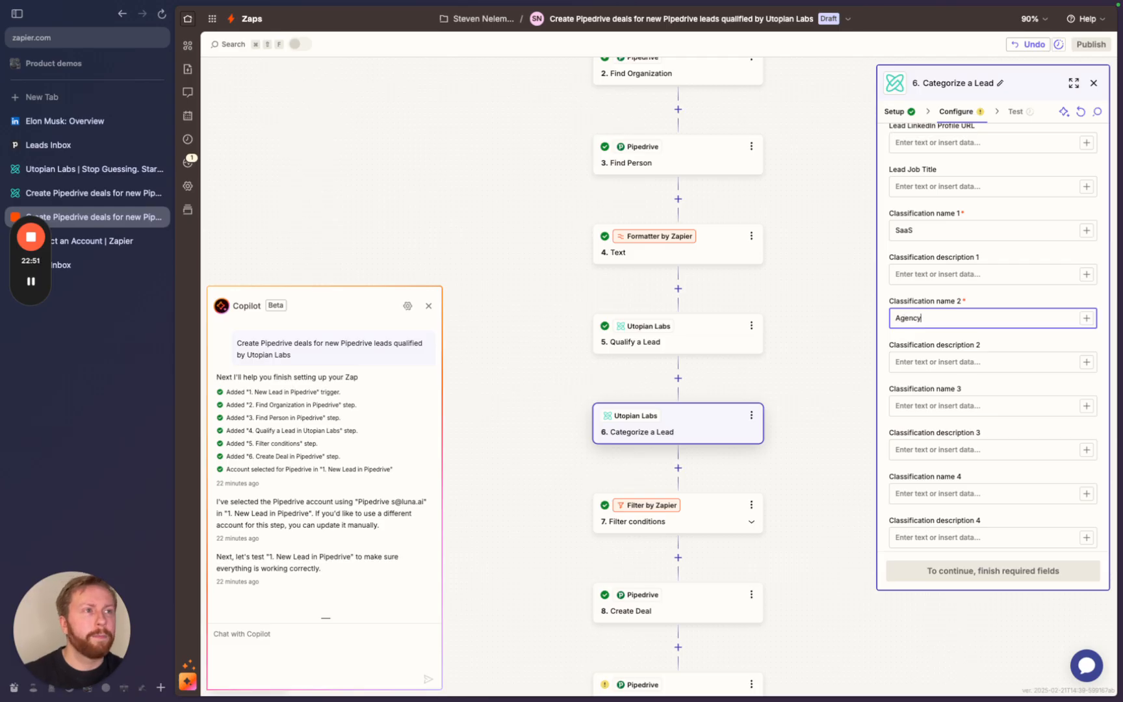
pyautogui.click(935, 274)
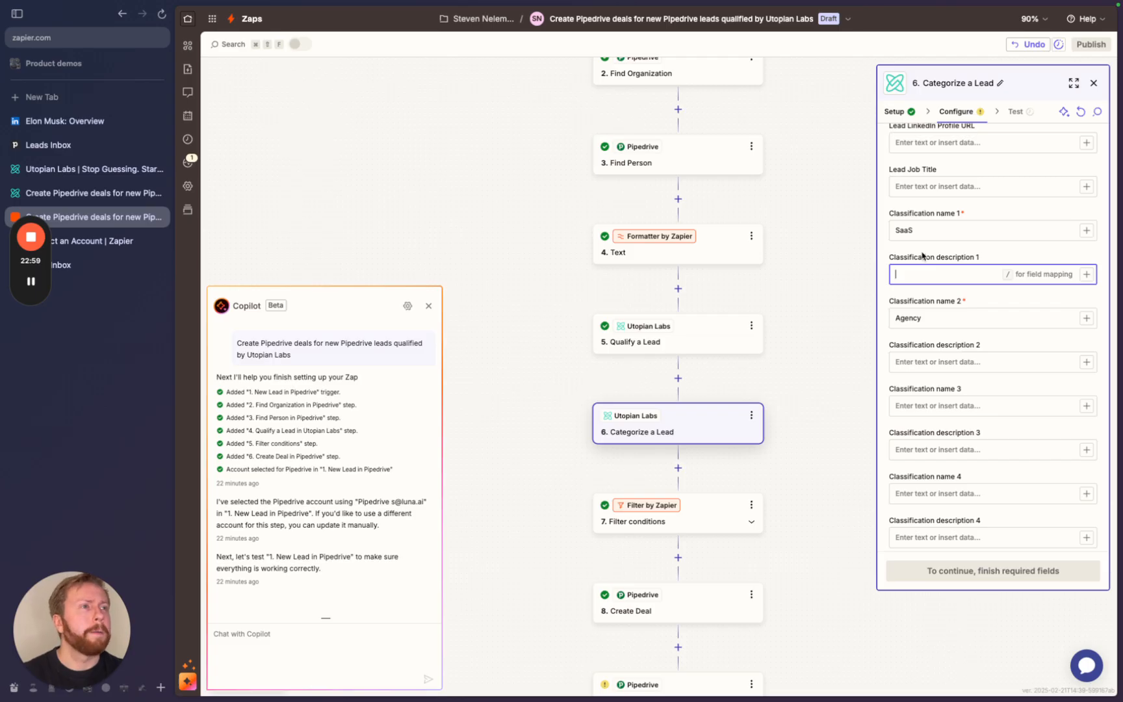
# - Replace both classification names with two first names
pyautogui.click(952, 232)
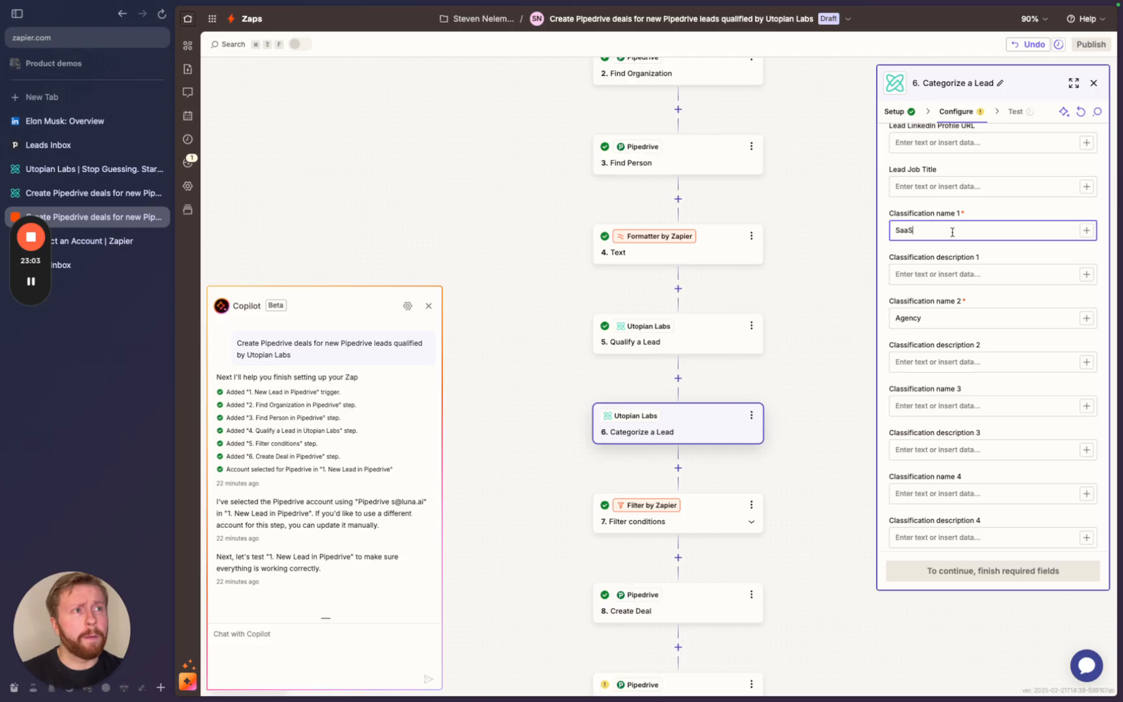
pyautogui.press('super+a')
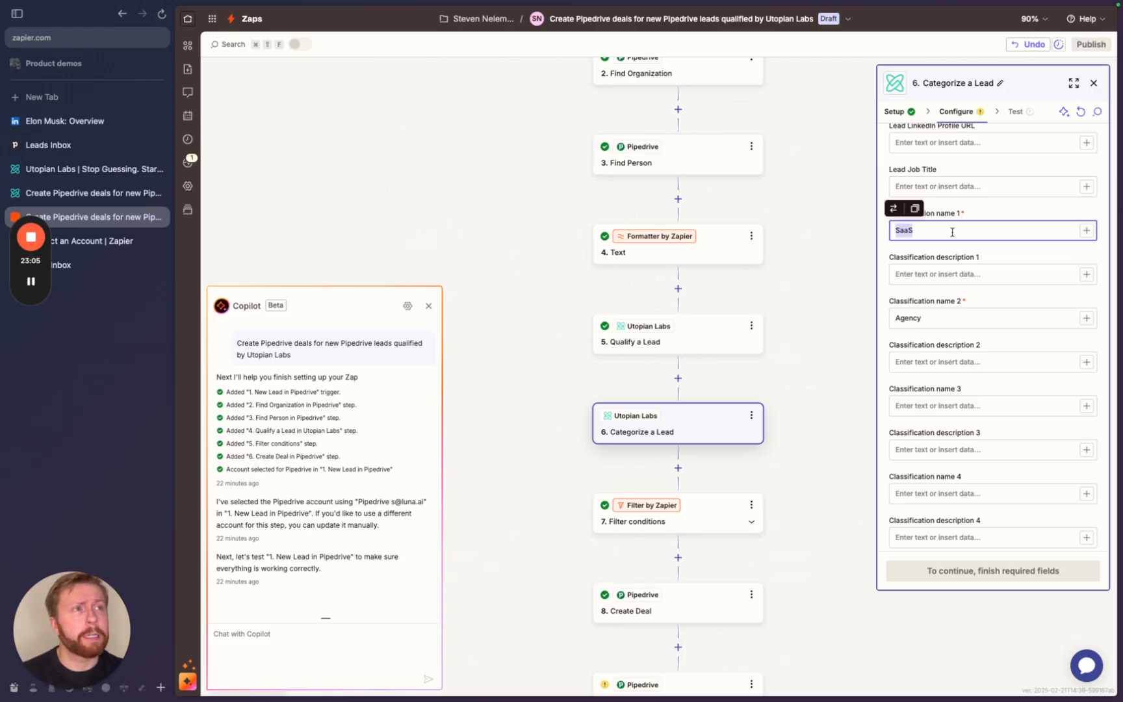
pyautogui.press('BackSpace')
pyautogui.write('Jo')
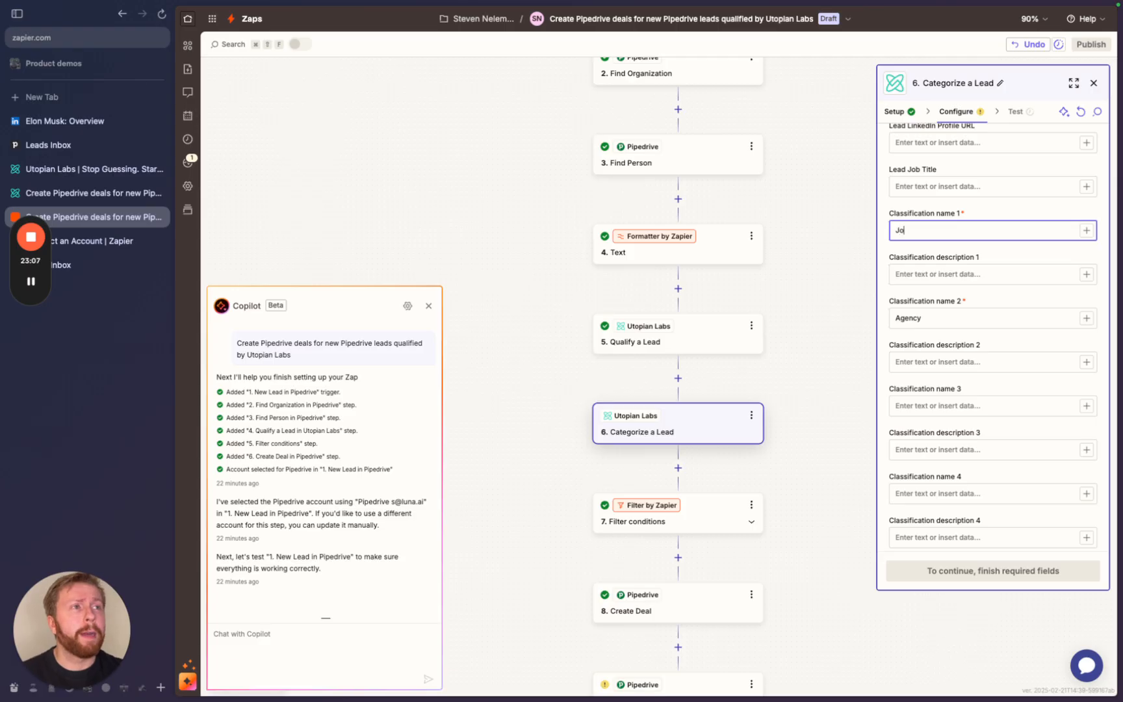
pyautogui.write('hn')
pyautogui.click(936, 315)
pyautogui.press('super+a')
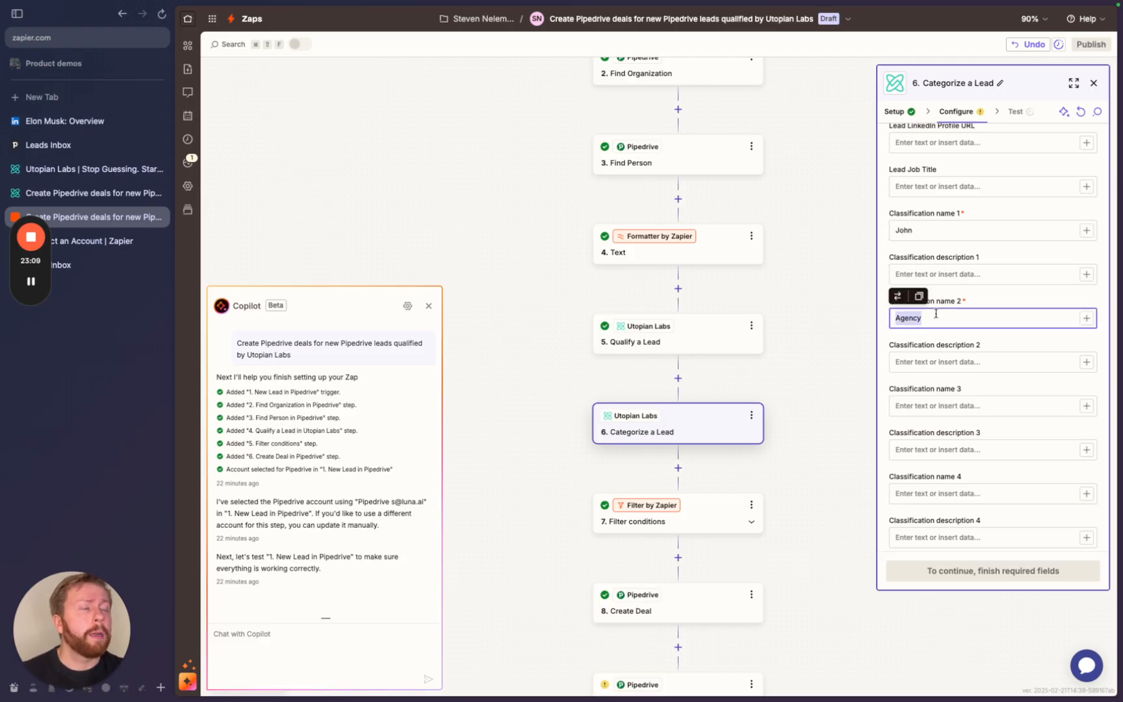
pyautogui.write('S')
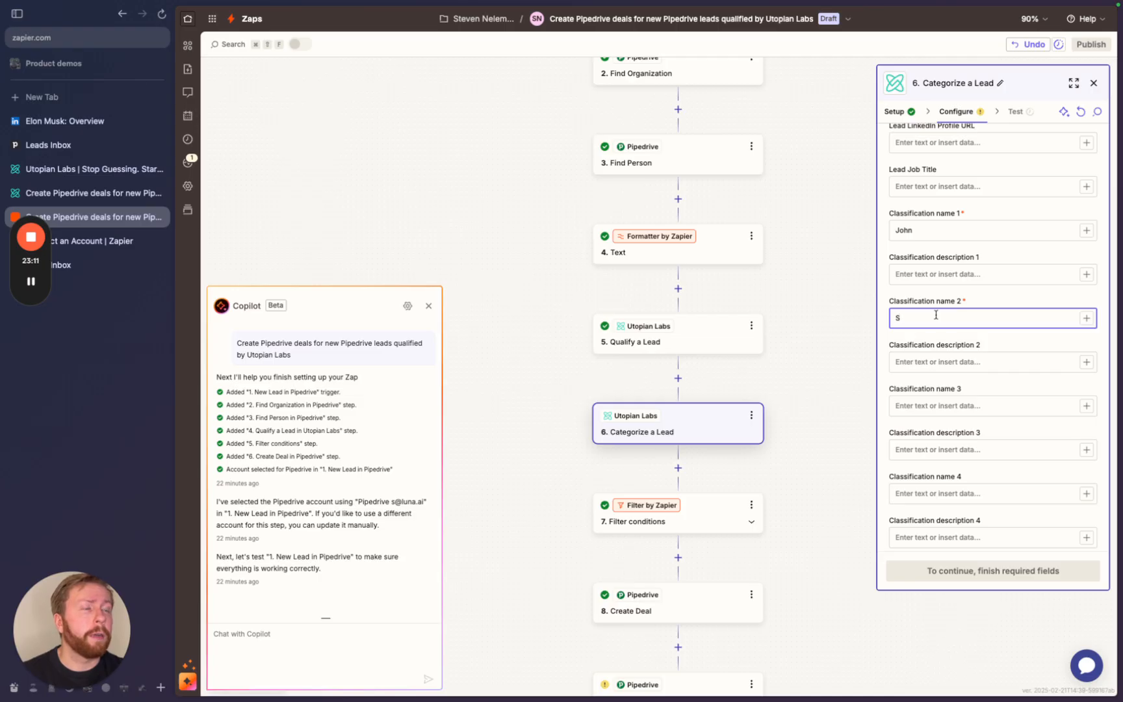
pyautogui.write('arah')
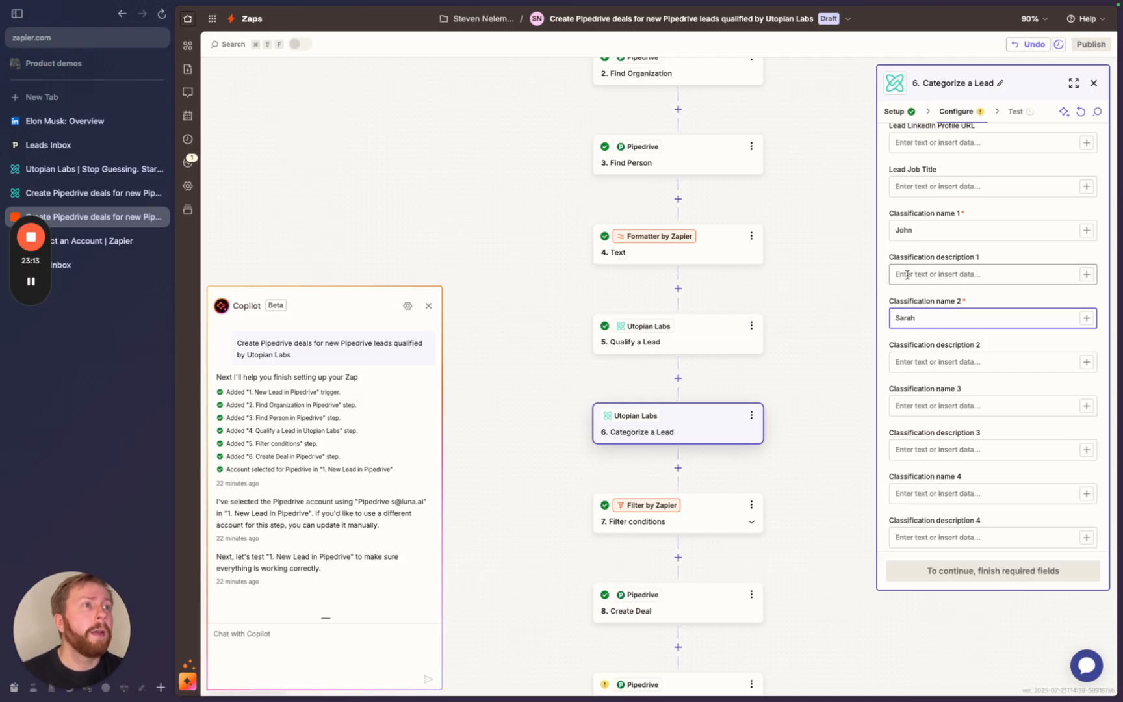
# - Describe classification 1 as 'SaaS leads within the Benelux region' and leave description 2 empty
pyautogui.click(900, 272)
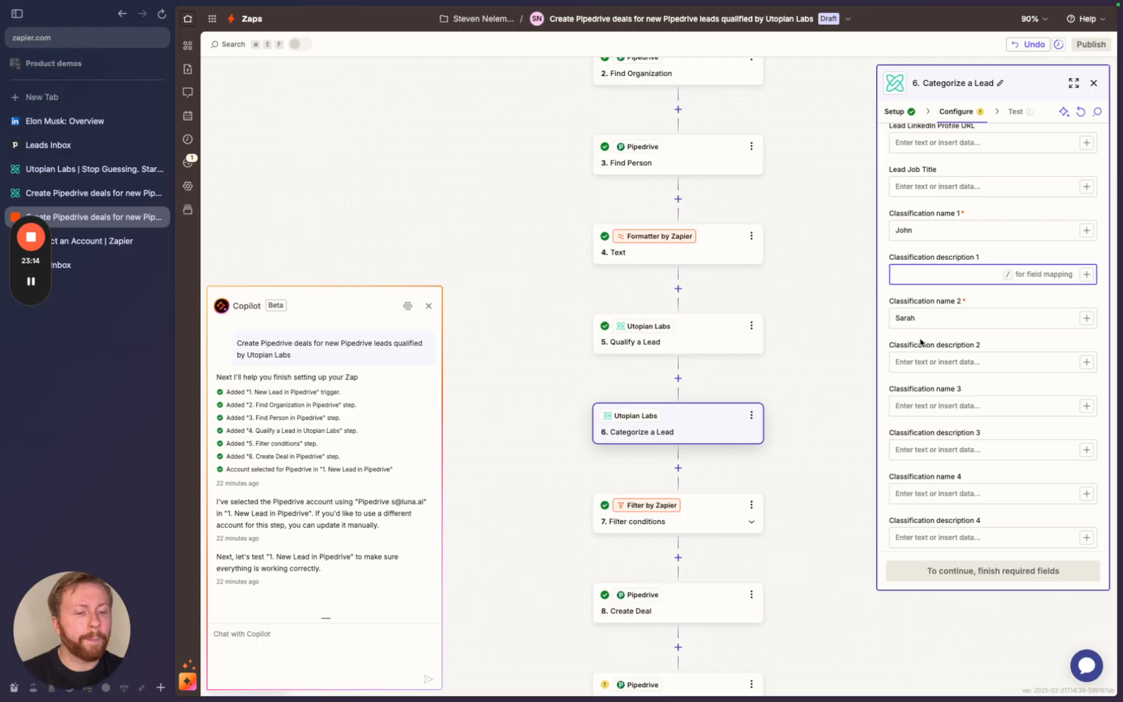
pyautogui.write('SaaS lea')
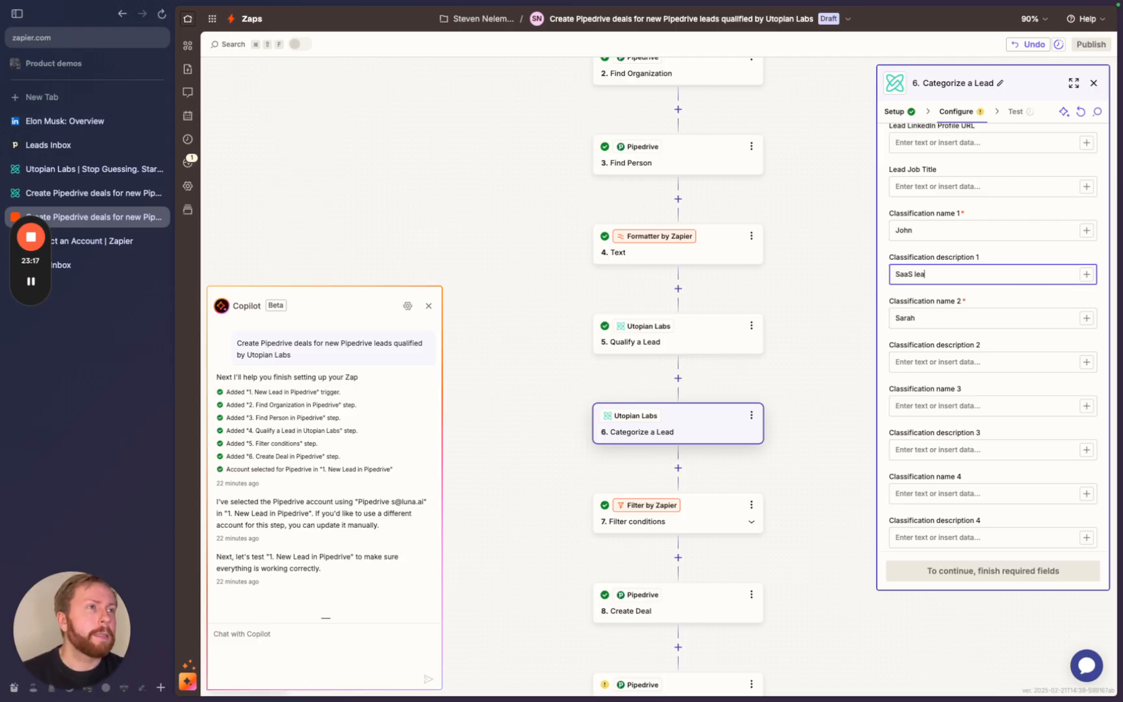
pyautogui.write('ds within the Nethe')
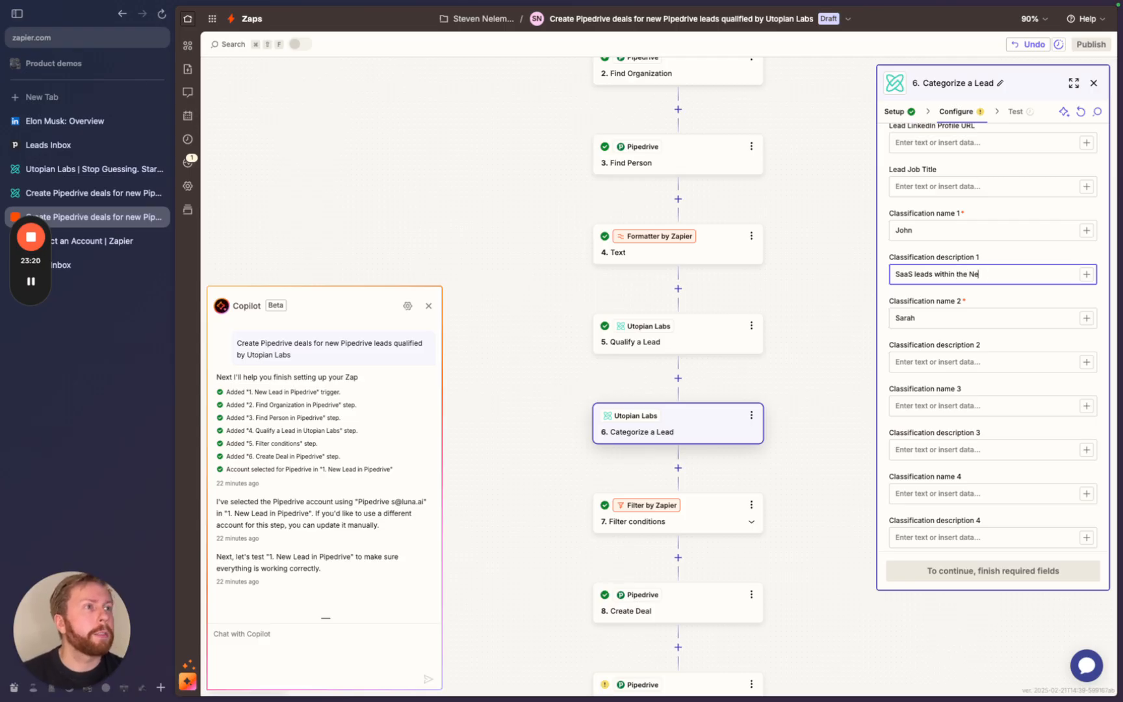
pyautogui.press('BackSpace')
pyautogui.press('BackSpace')
pyautogui.write('Benelux r')
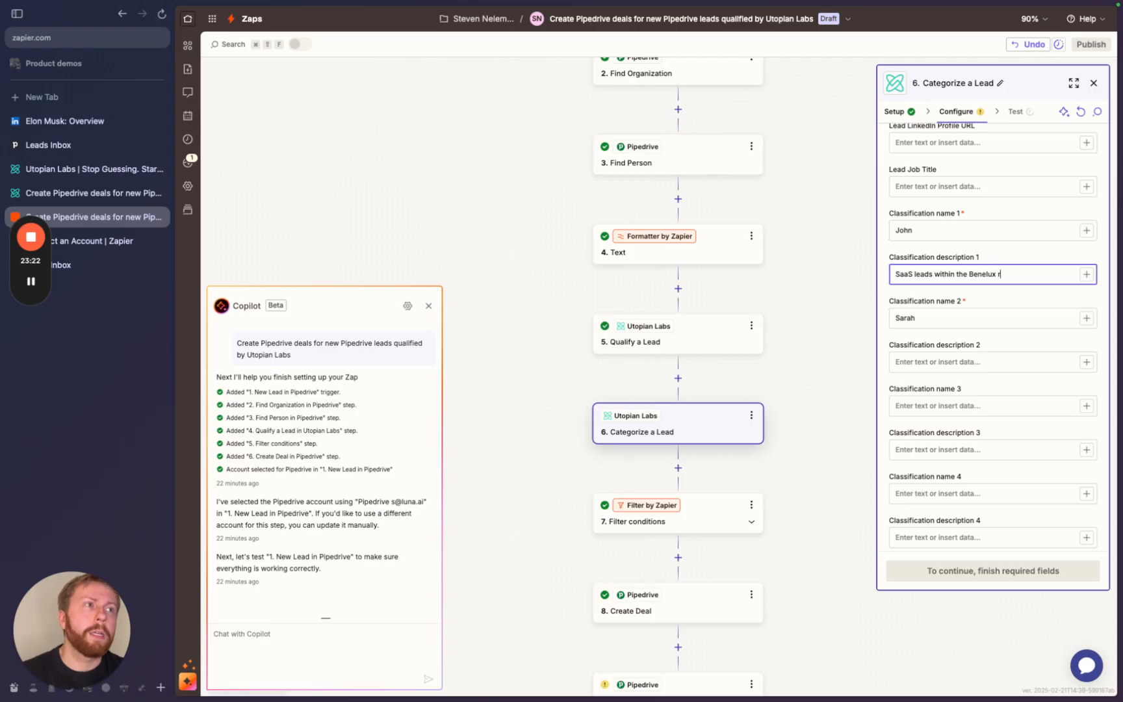
pyautogui.write('egion')
pyautogui.click(908, 361)
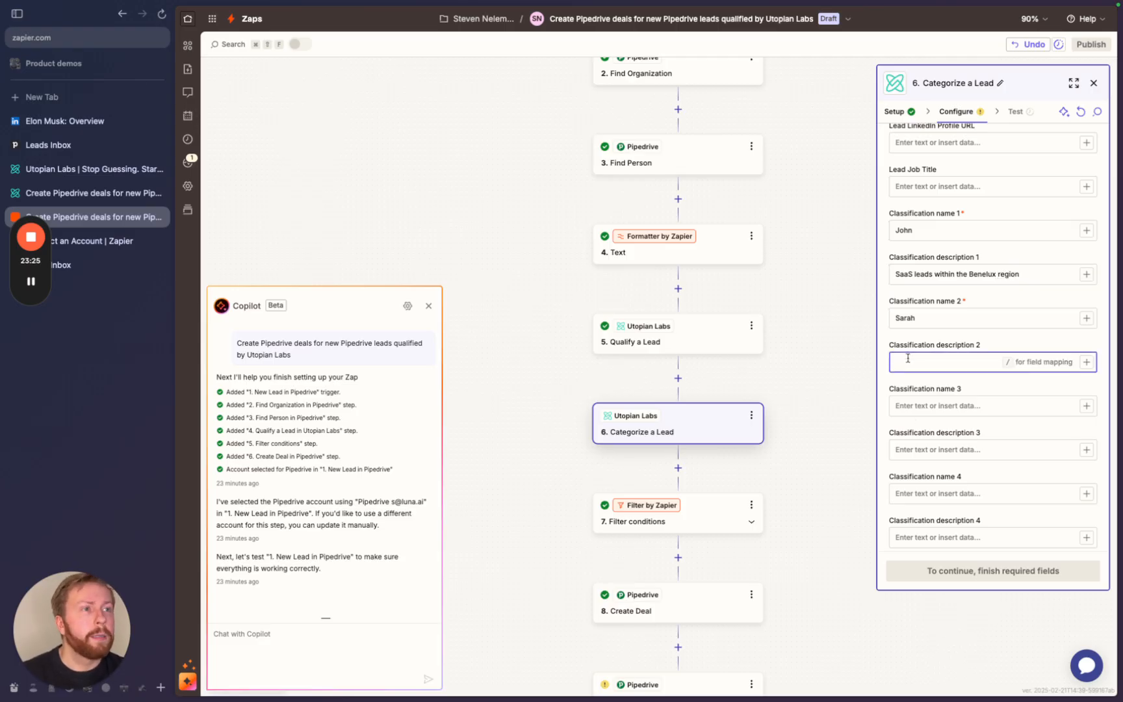
pyautogui.write('Agencies in the Bay Area')
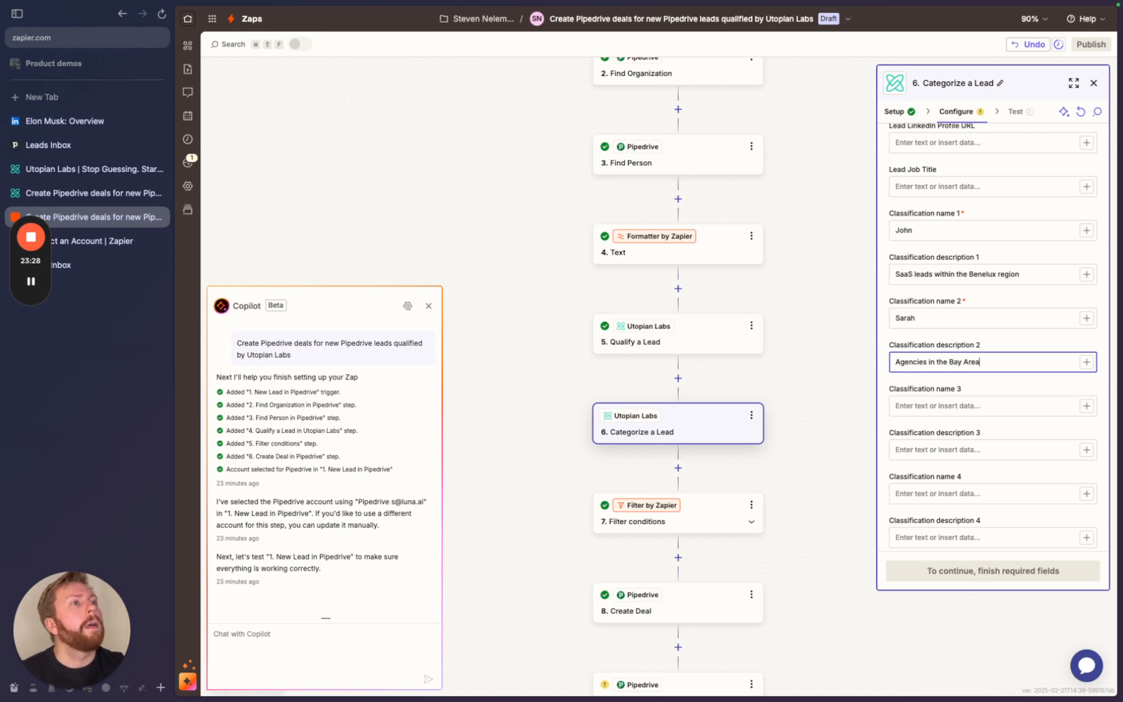
pyautogui.hotkey('ctrl', 'a')
pyautogui.press('BackSpace')
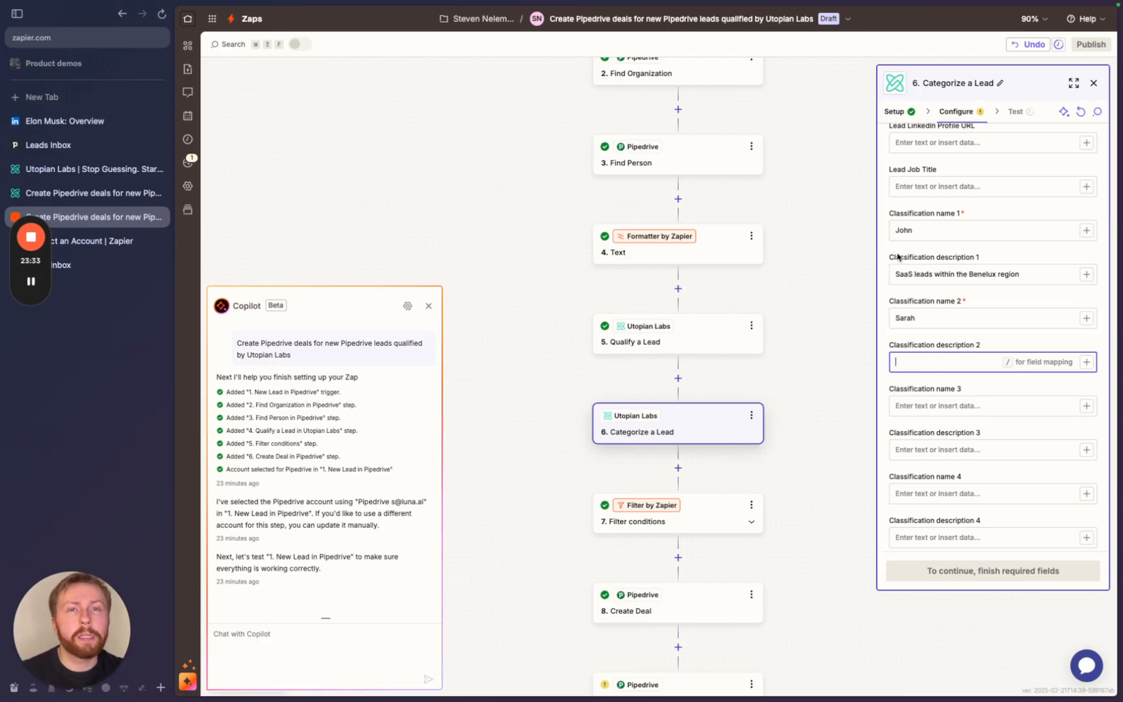
pyautogui.doubleClick(919, 230)
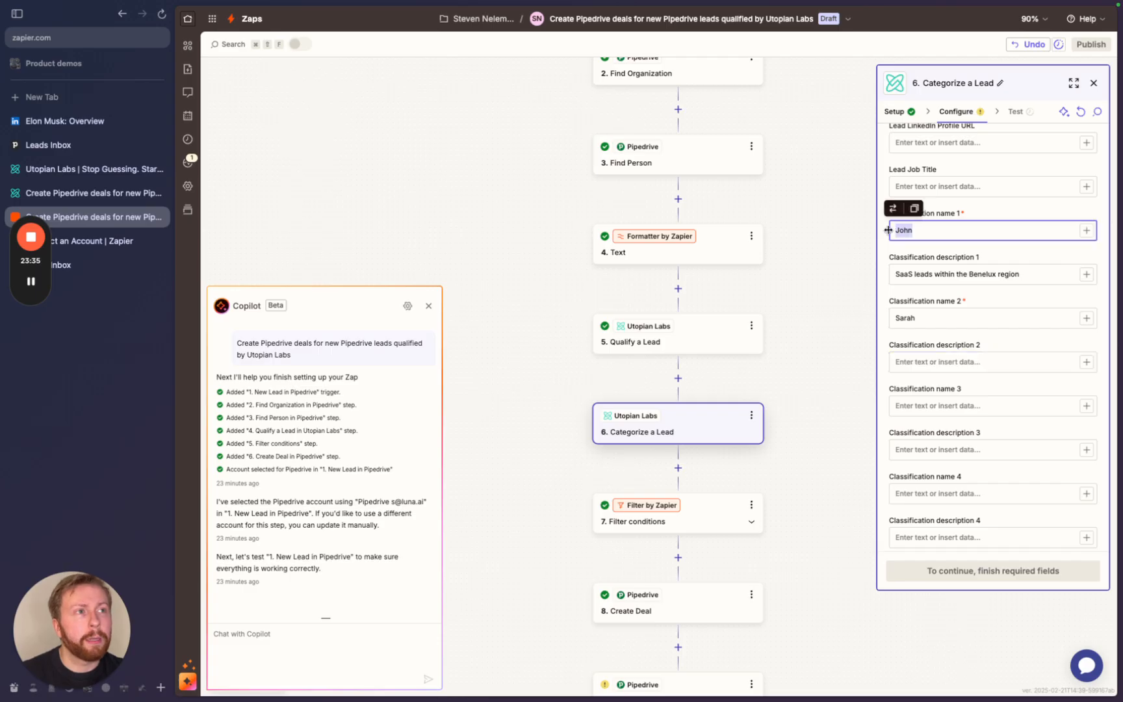
pyautogui.moveTo(925, 318); pyautogui.dragTo(863, 318)
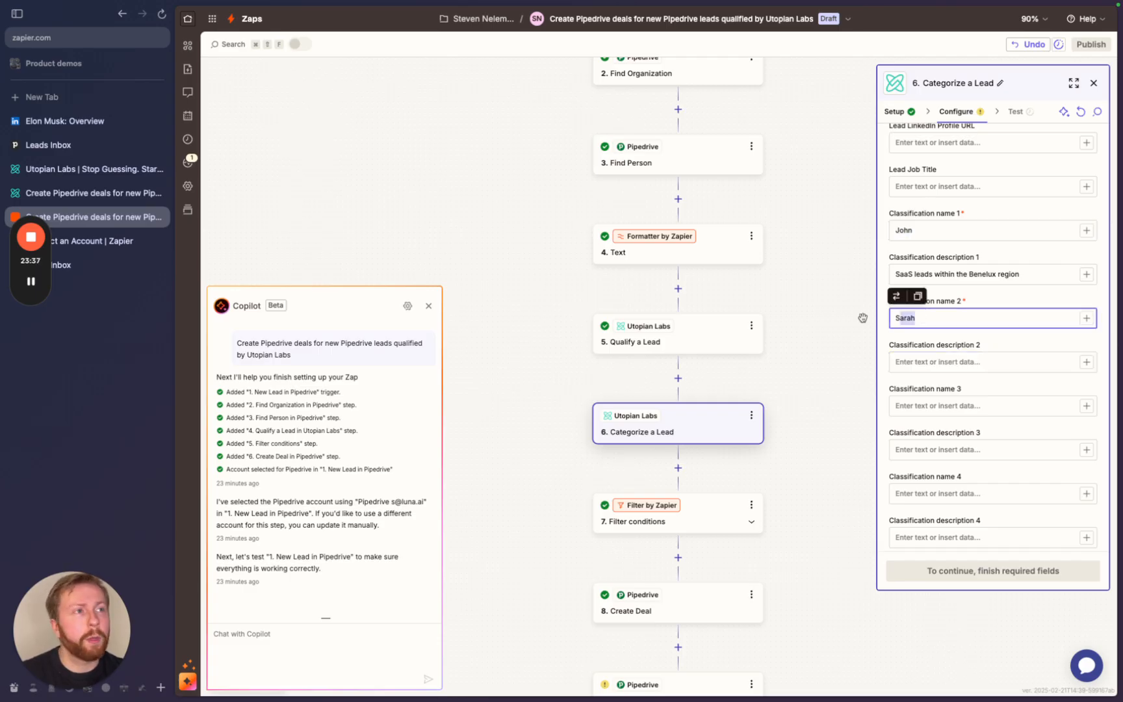
# - Delete the Categorize a Lead step from the Zap
pyautogui.click(751, 415)
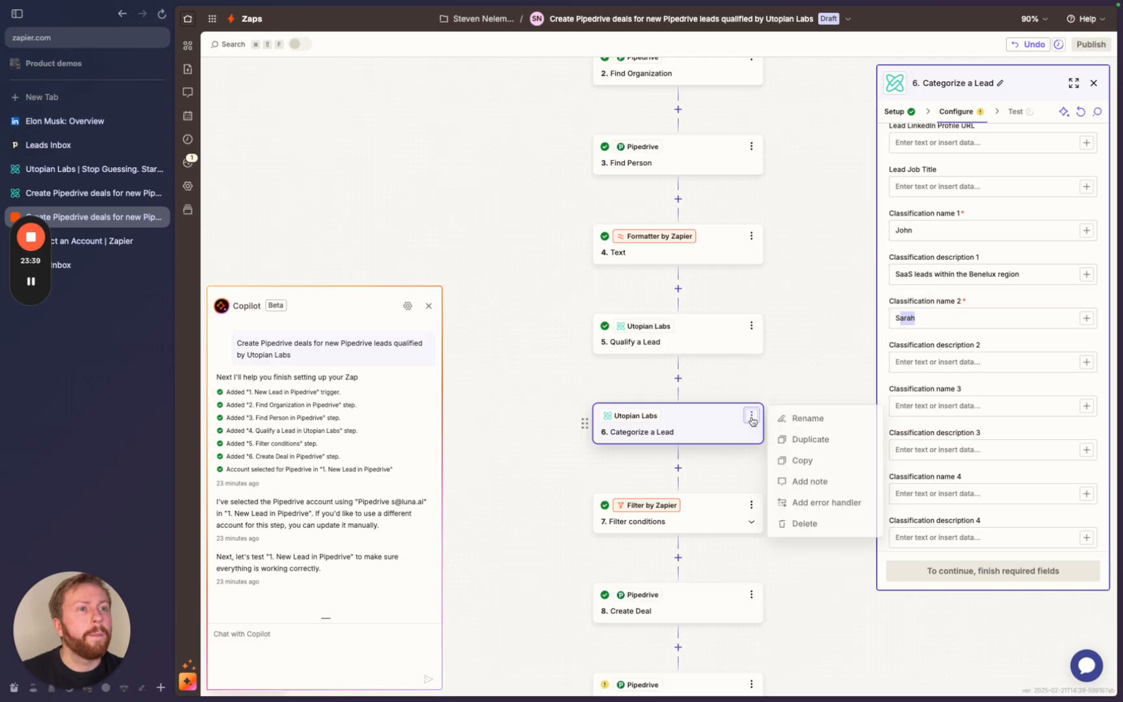
pyautogui.click(798, 521)
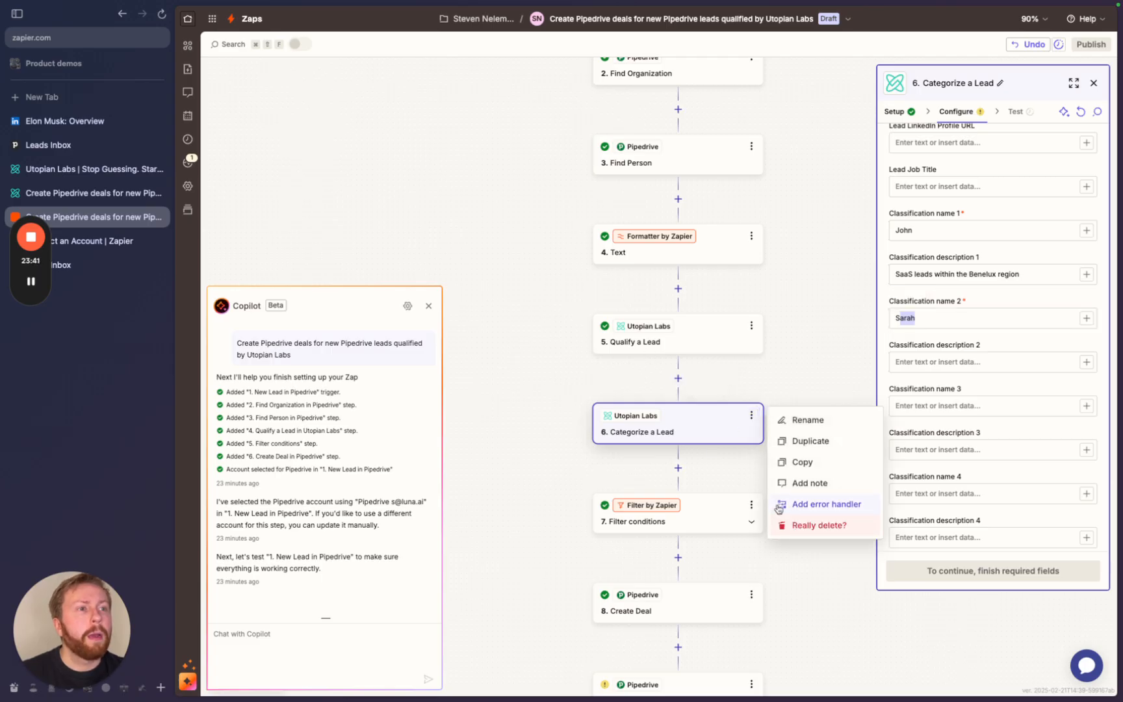
pyautogui.click(794, 525)
# - Add a fresh Utopian Labs step after Qualify a Lead and list its action events
pyautogui.click(678, 378)
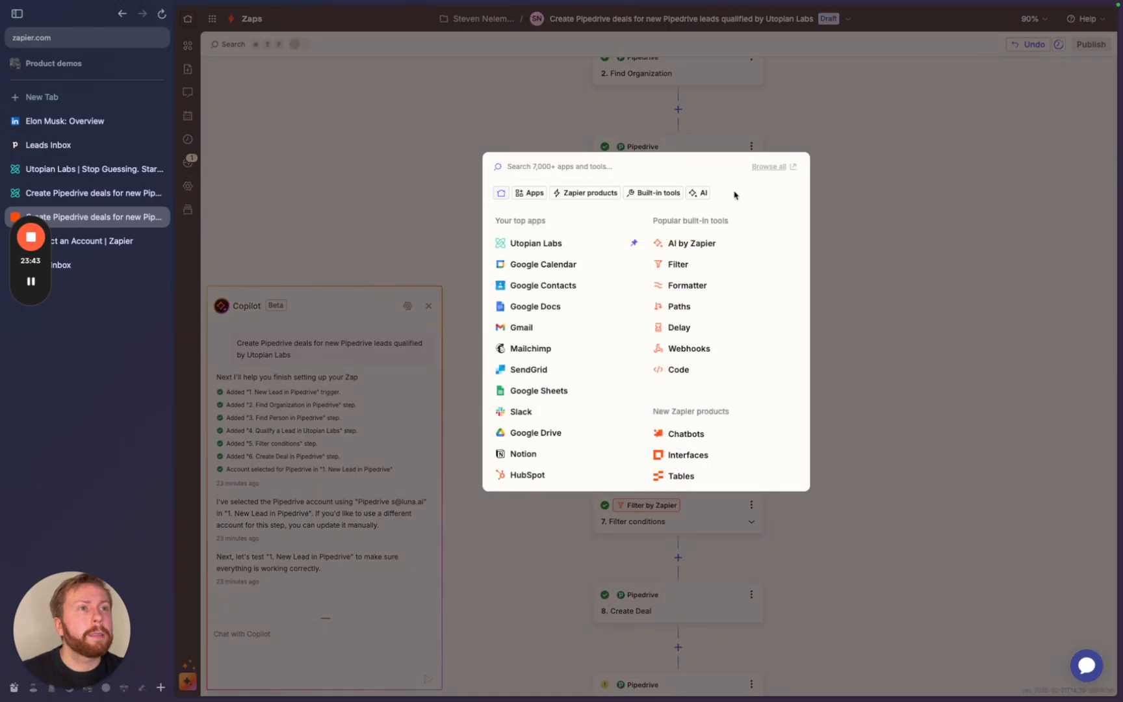
pyautogui.click(557, 248)
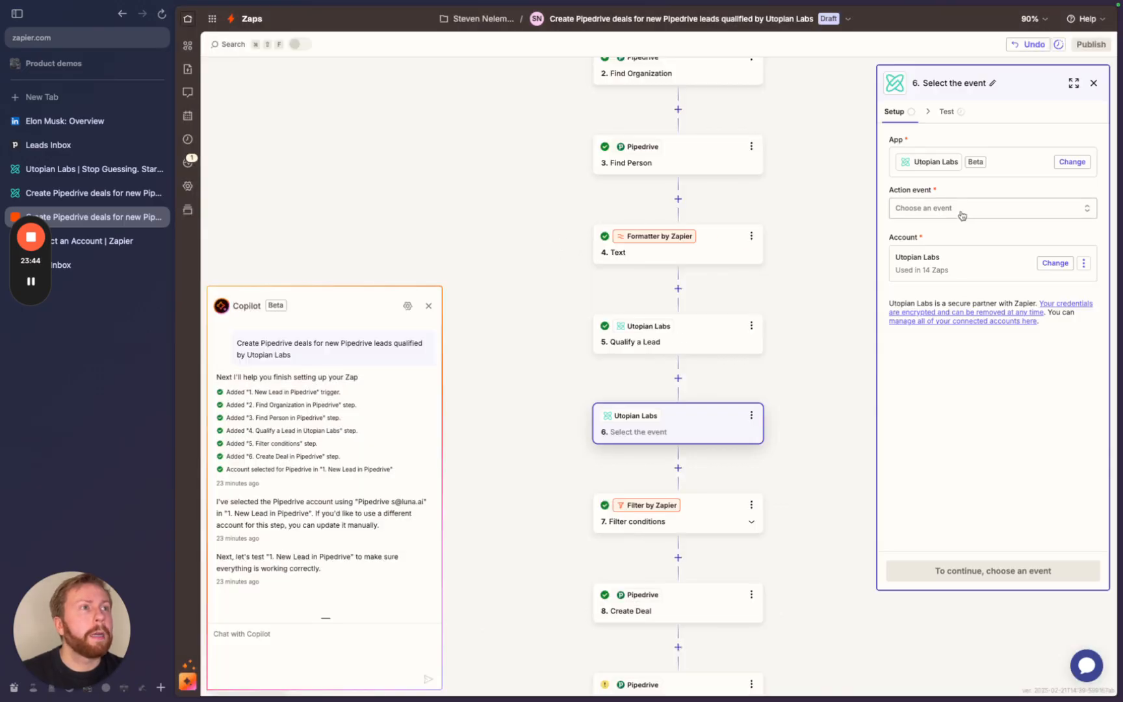
pyautogui.click(1080, 216)
pyautogui.scroll(-1, 746, 351)
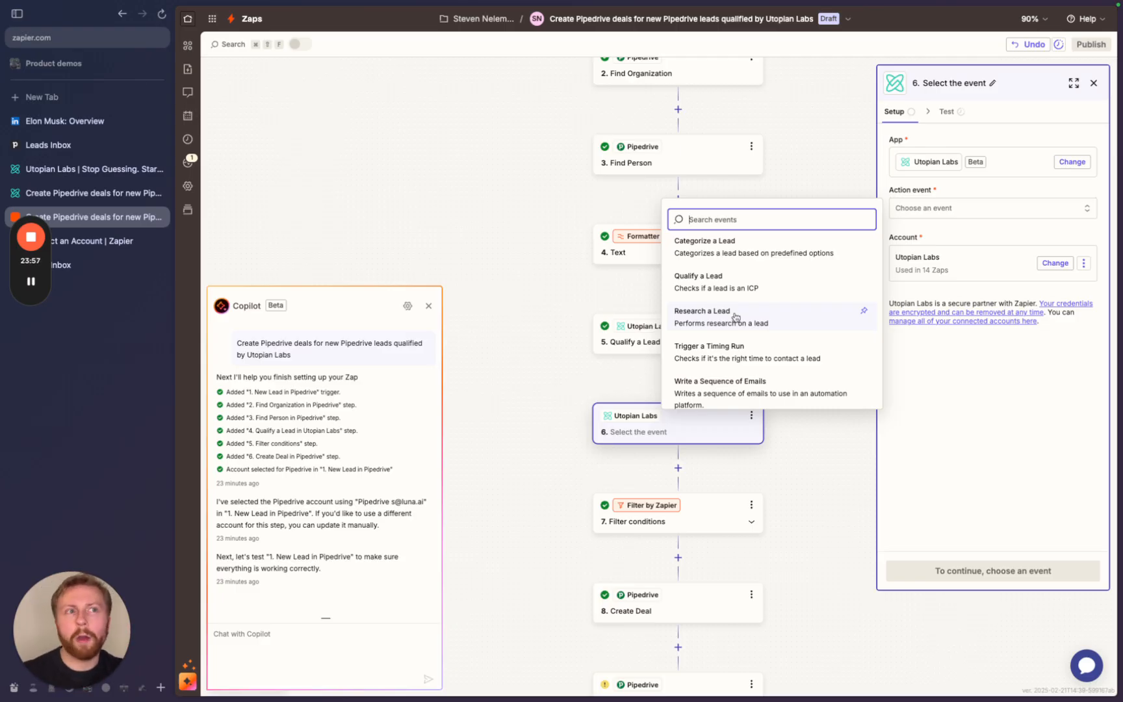
# - Scroll through the Utopian Labs action events and close the list without choosing one
pyautogui.scroll(-1, 735, 318)
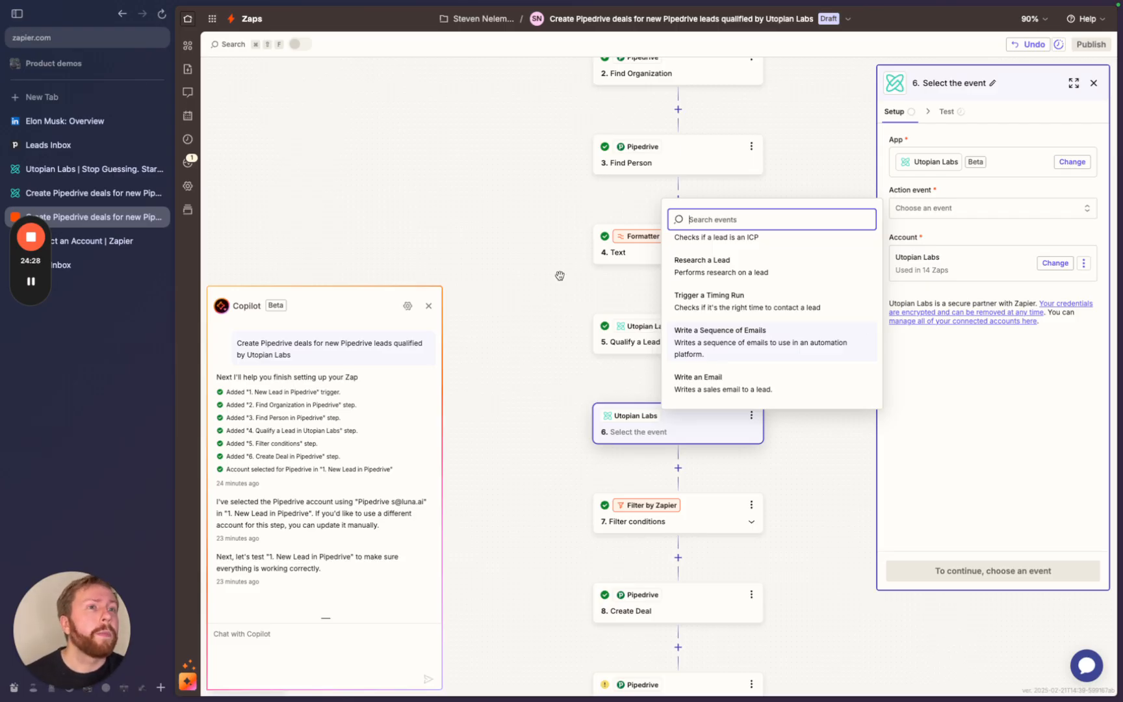
pyautogui.click(537, 238)
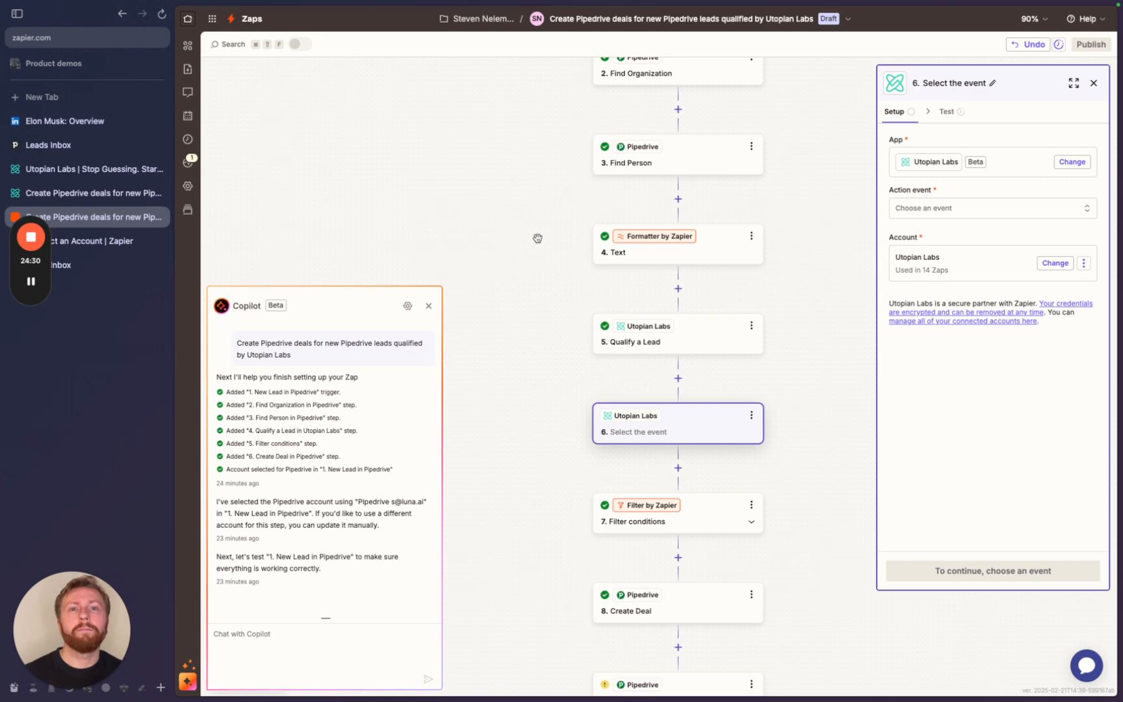